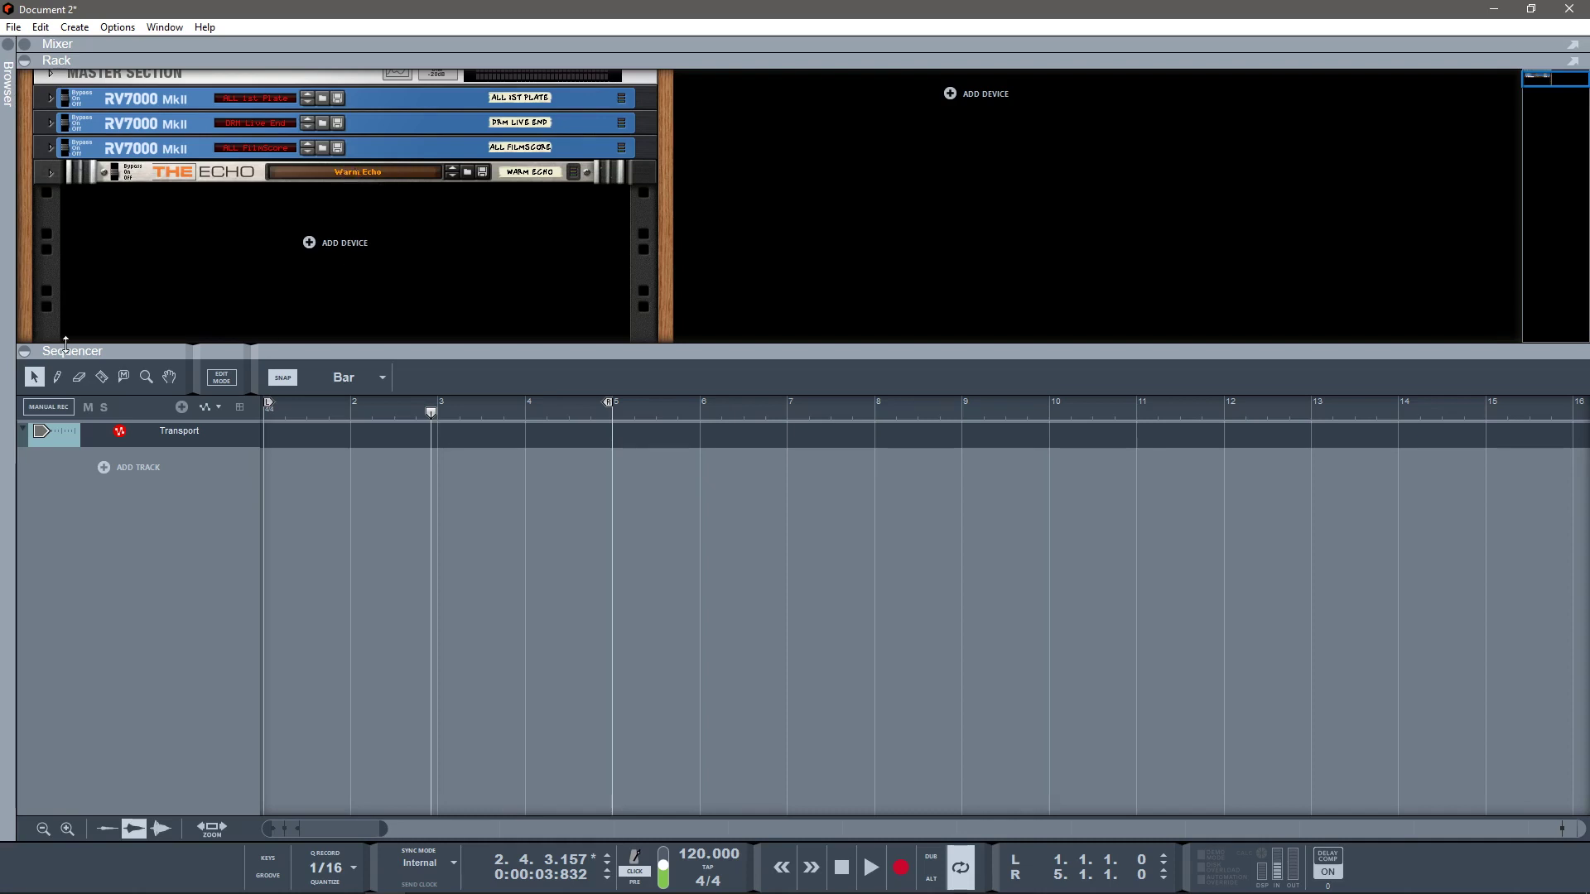
left_click(24, 351)
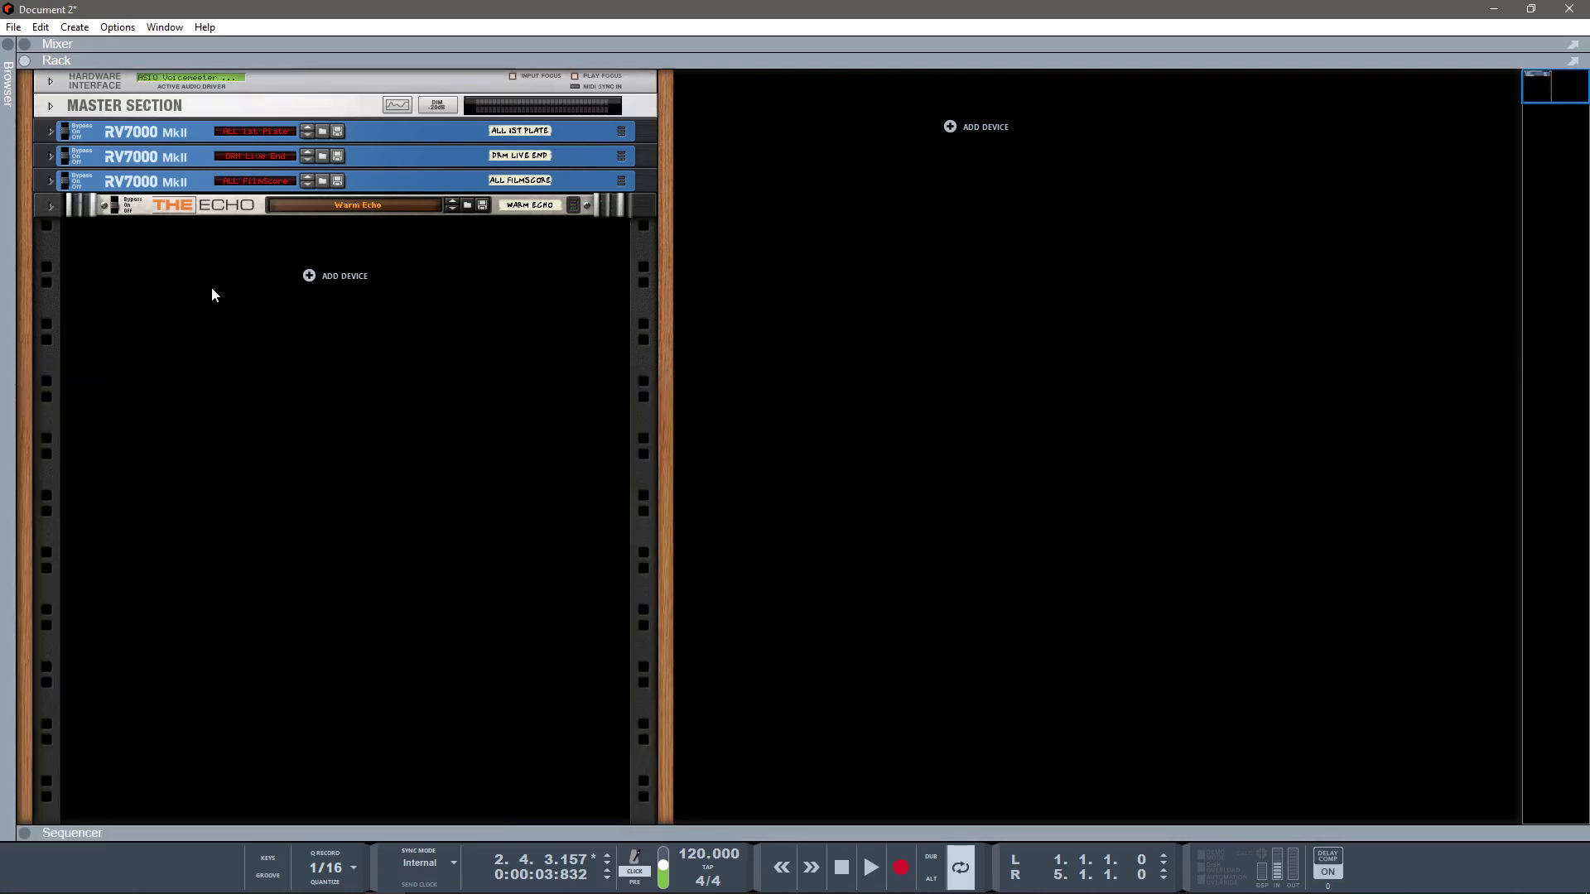
left_click(13, 26)
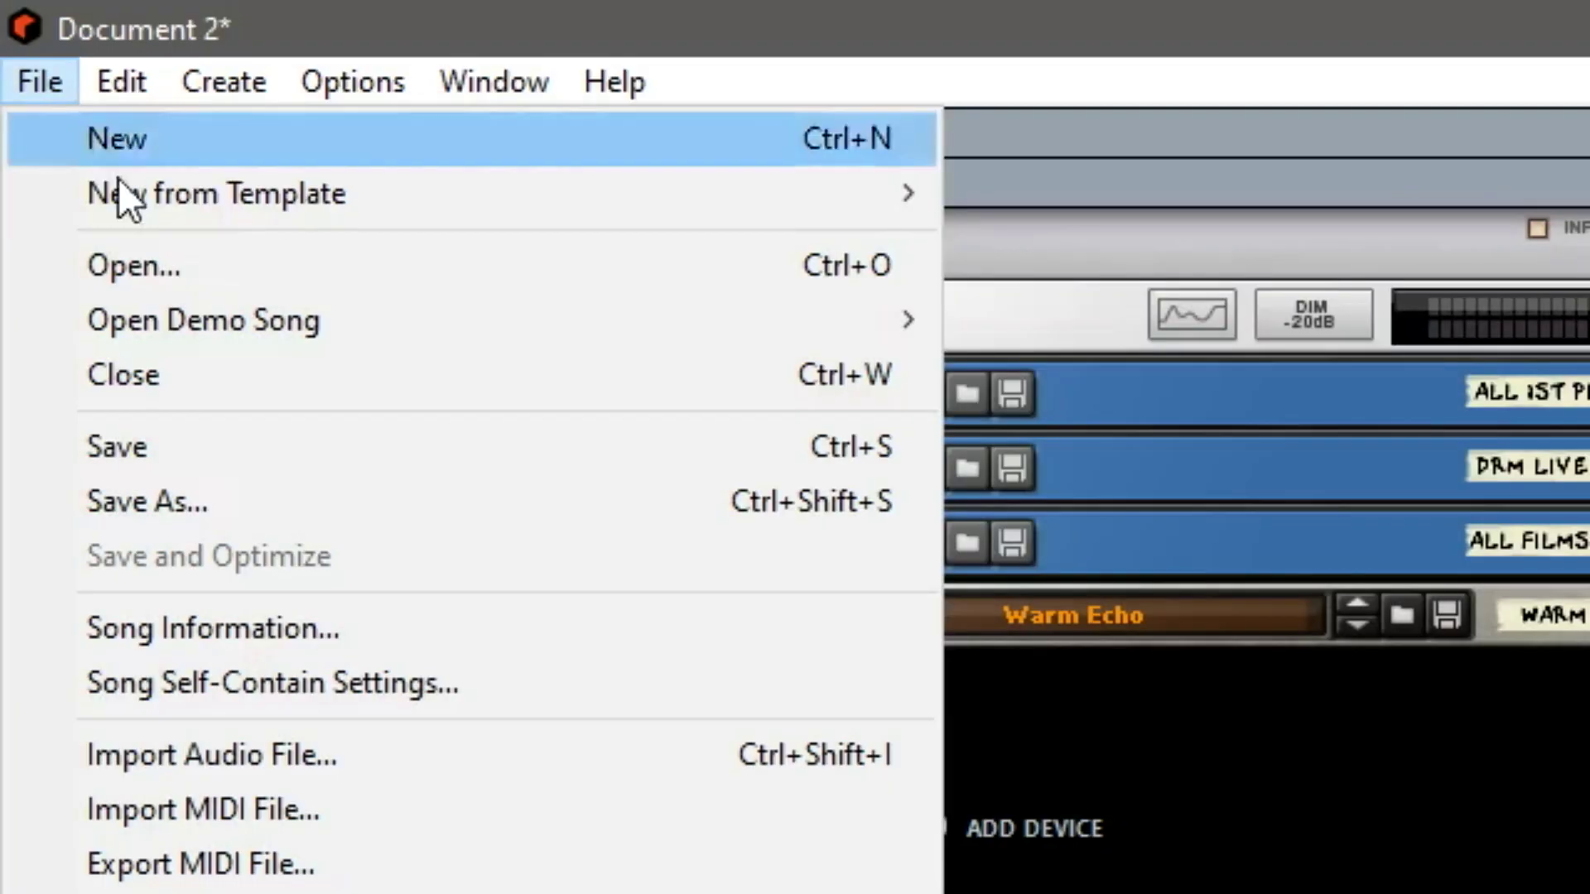
mouse_move(684, 196)
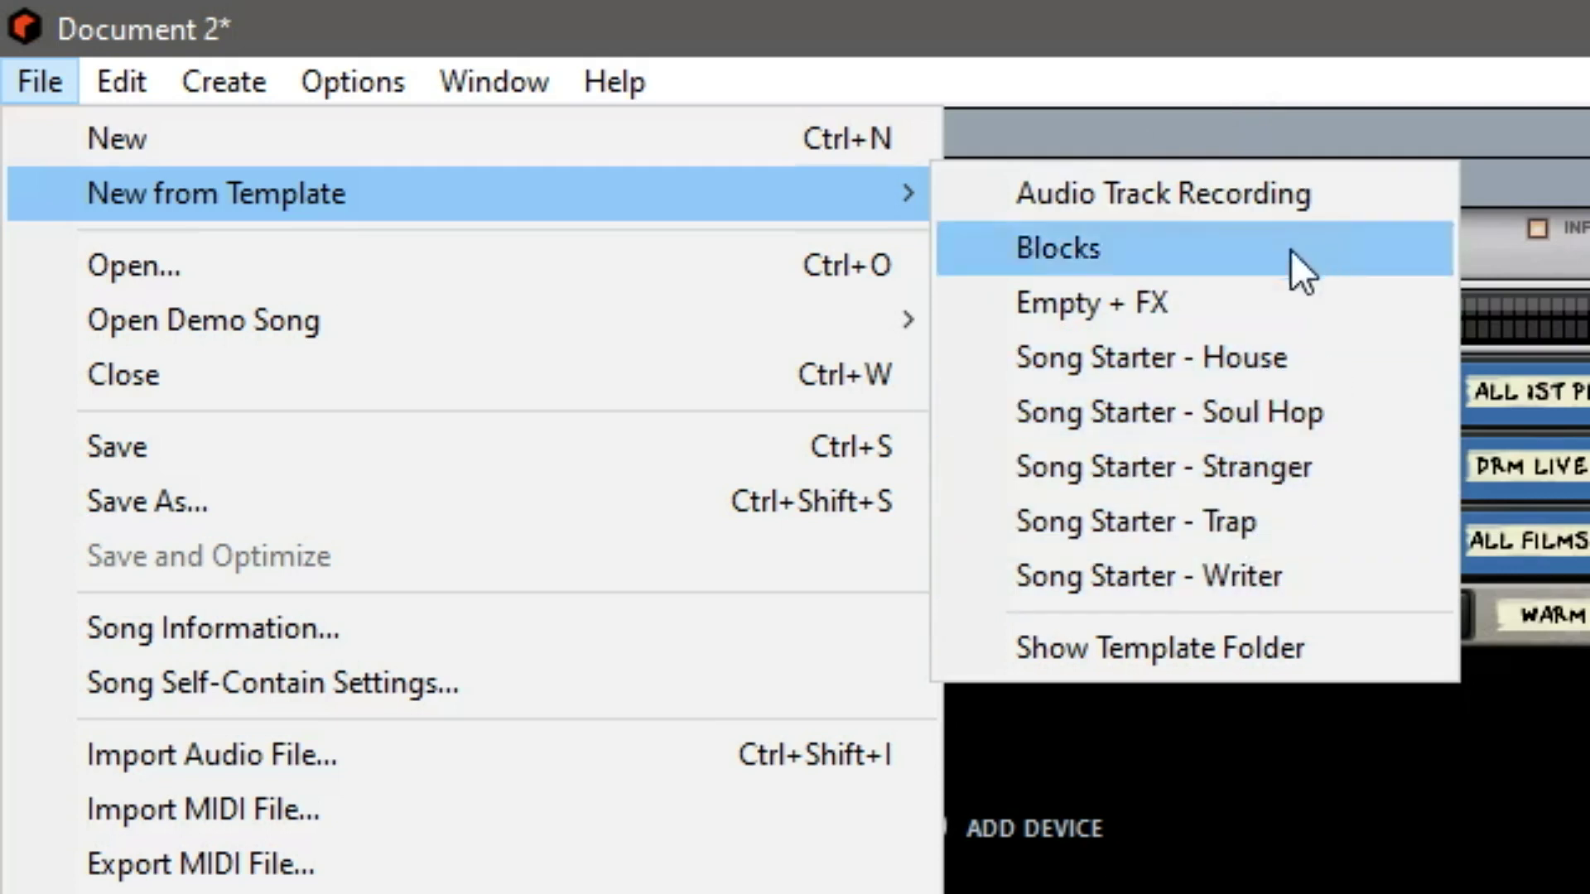
left_click(1231, 34)
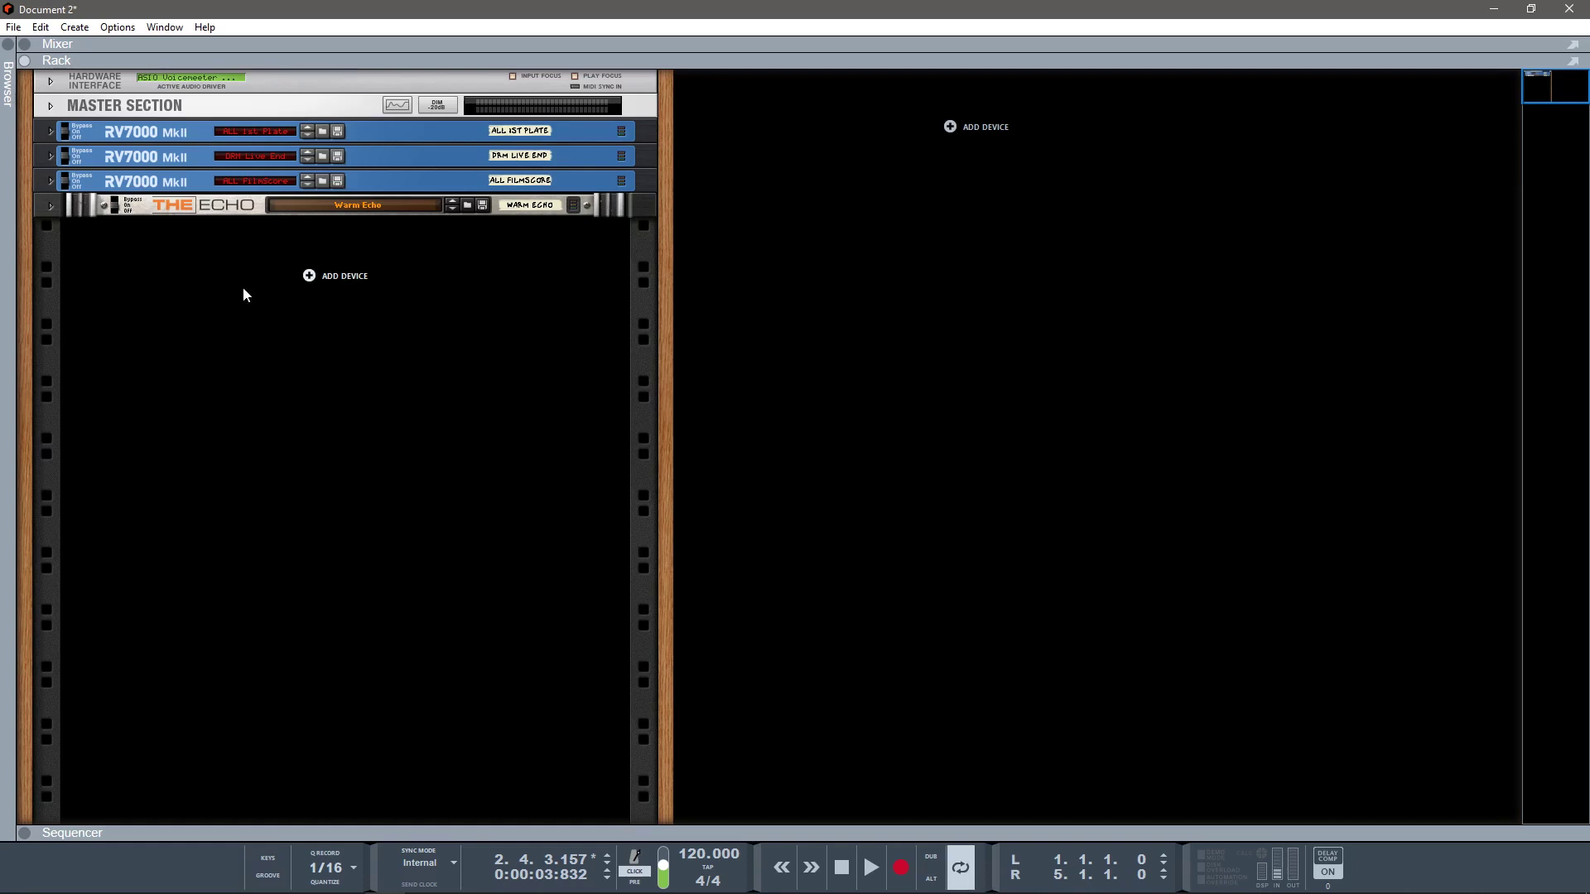
Step: Add an ID8 instrument device to the rack below The Echo
right_click(338, 277)
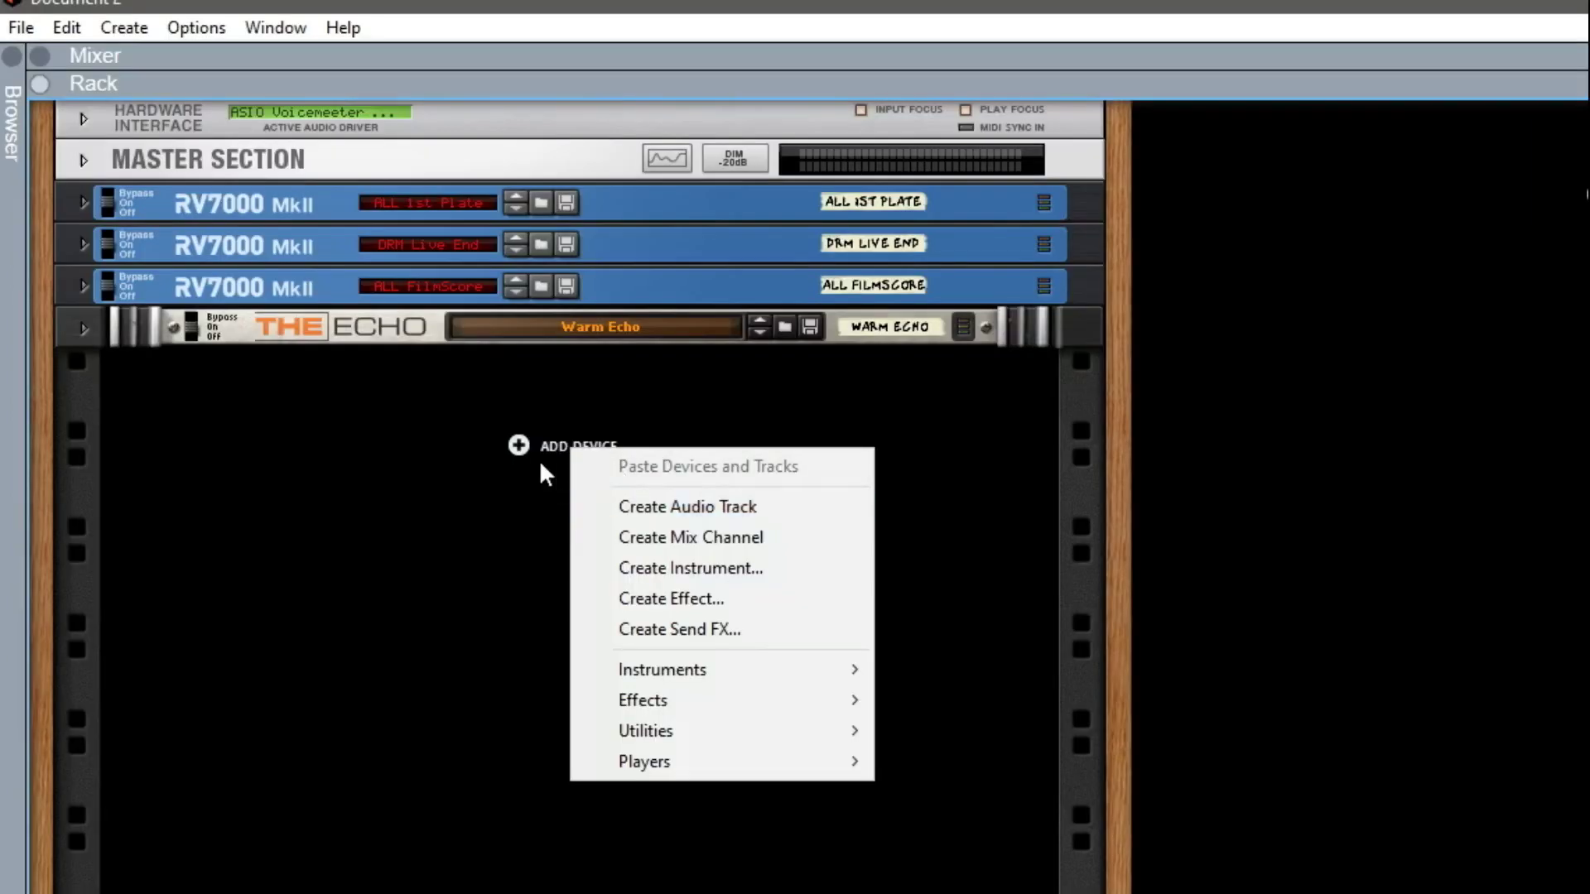
right_click(315, 280)
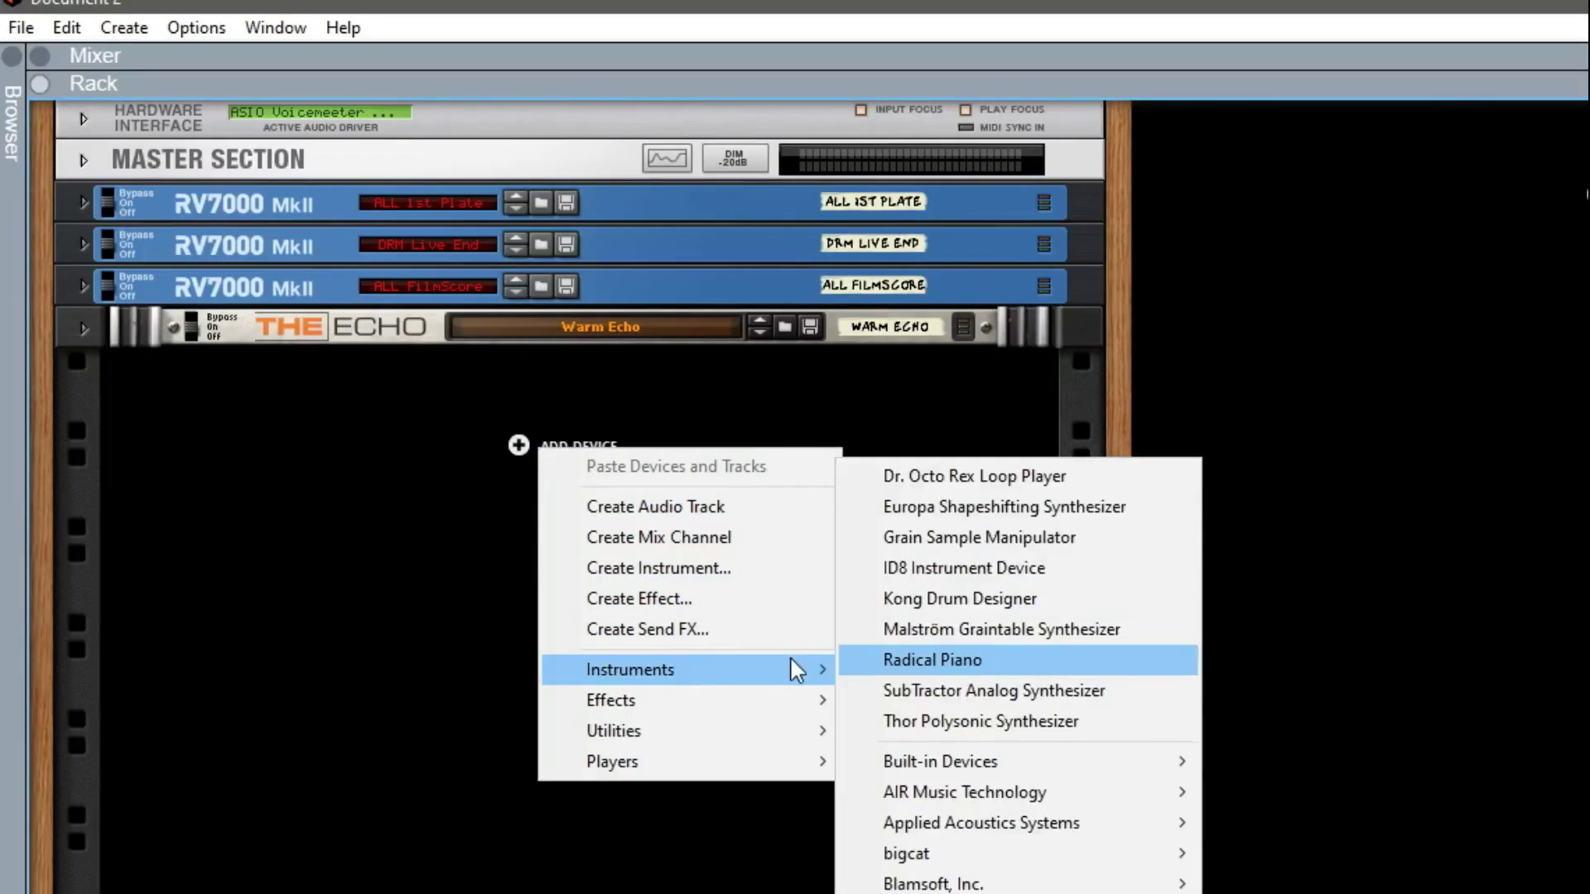
mouse_move(800, 686)
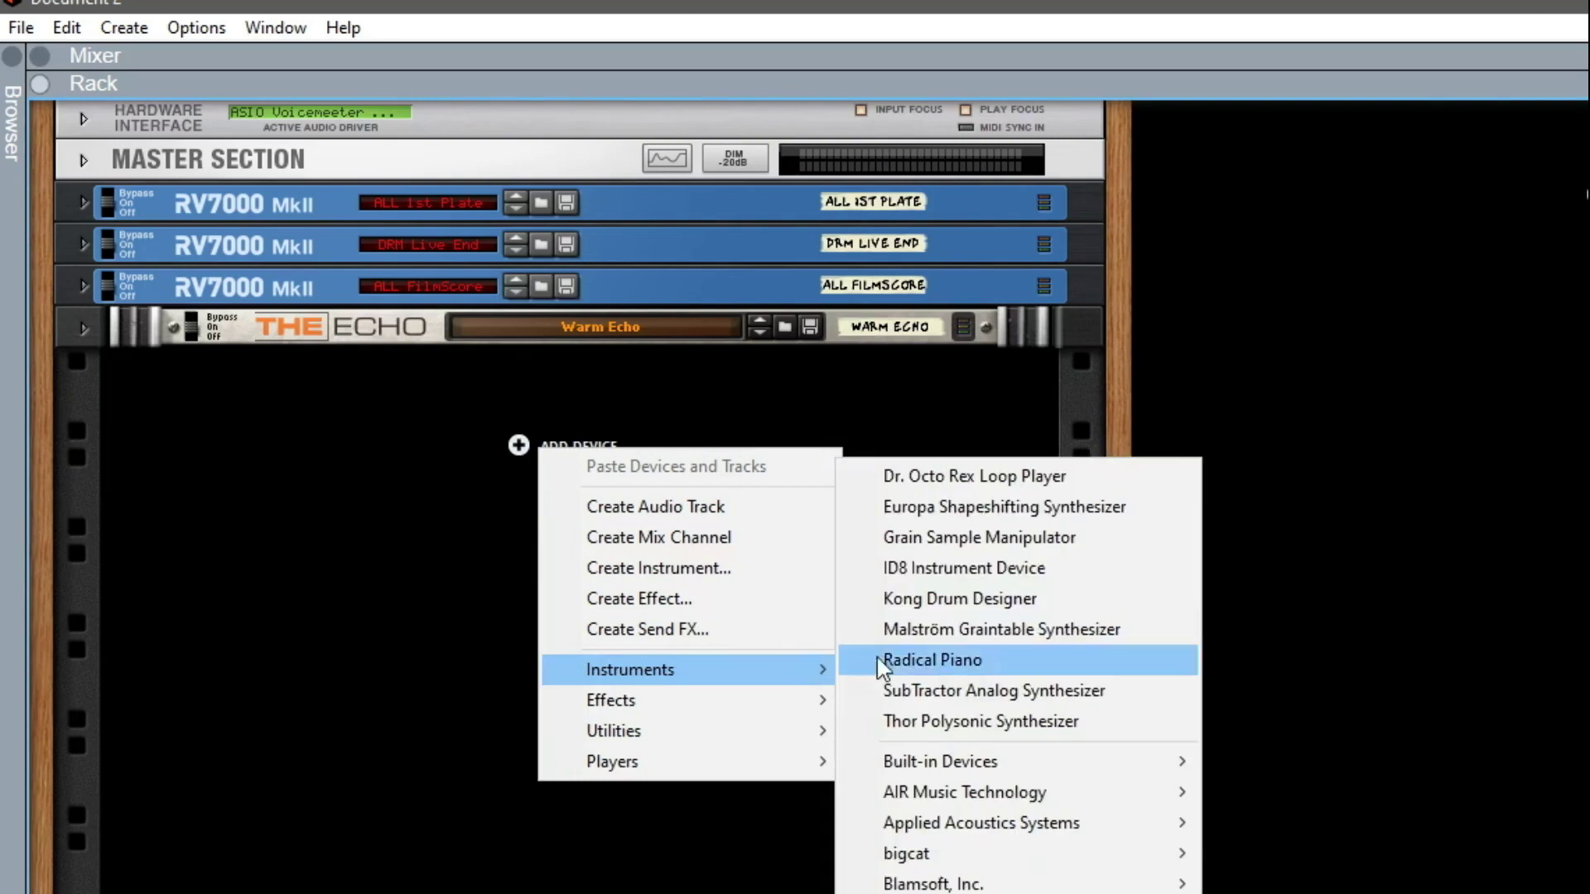
left_click(922, 578)
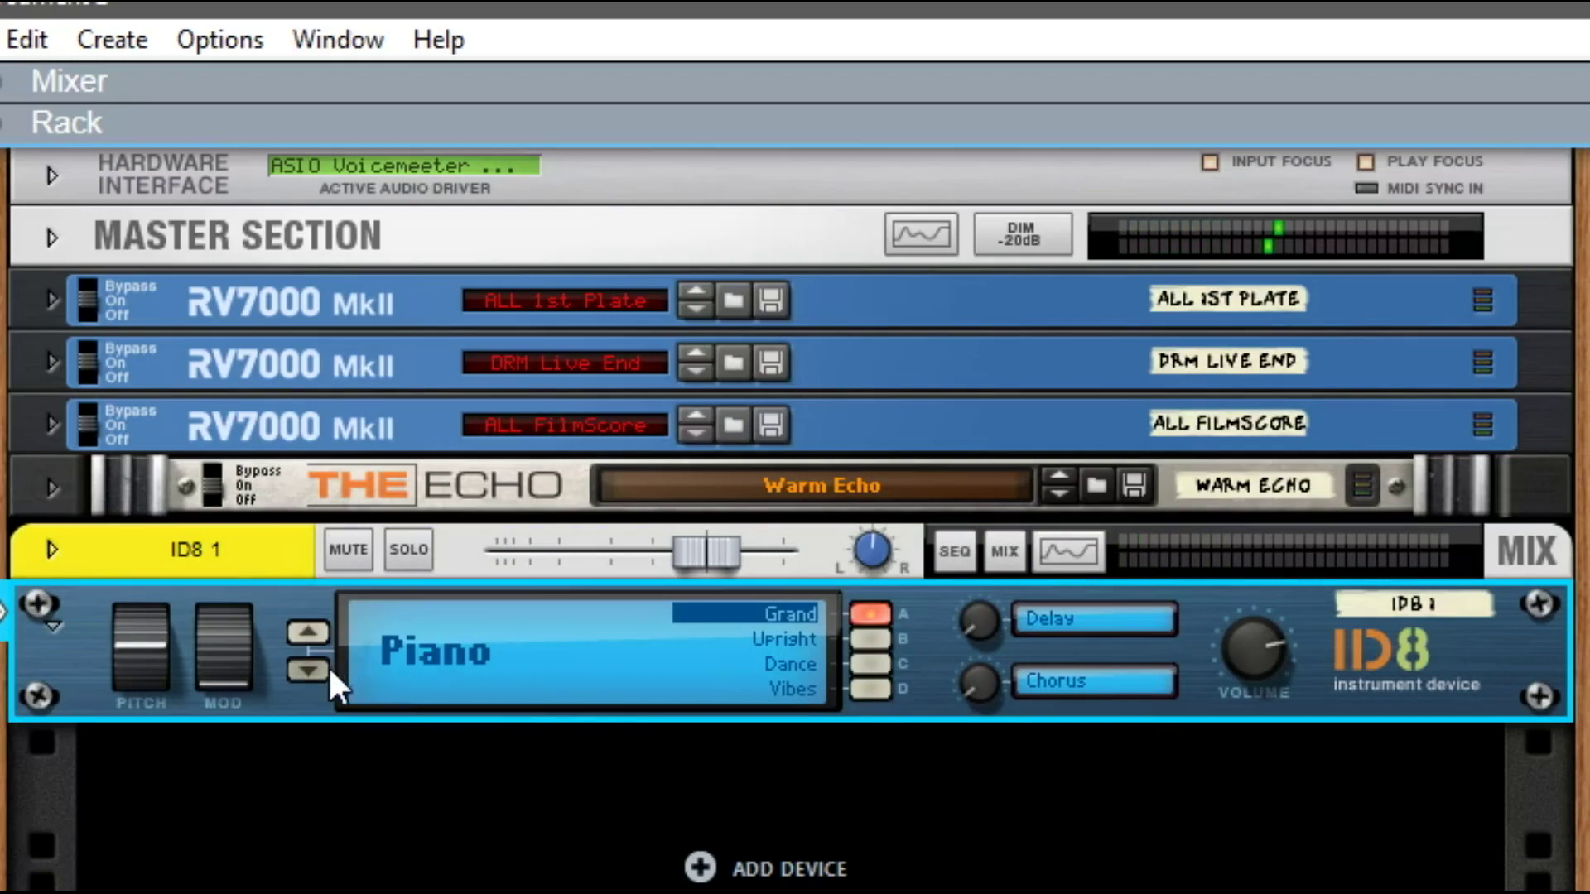
Step: Cycle the ID8's sound category all the way round until it returns to Piano Grand
left_click(309, 668)
left_click(310, 667)
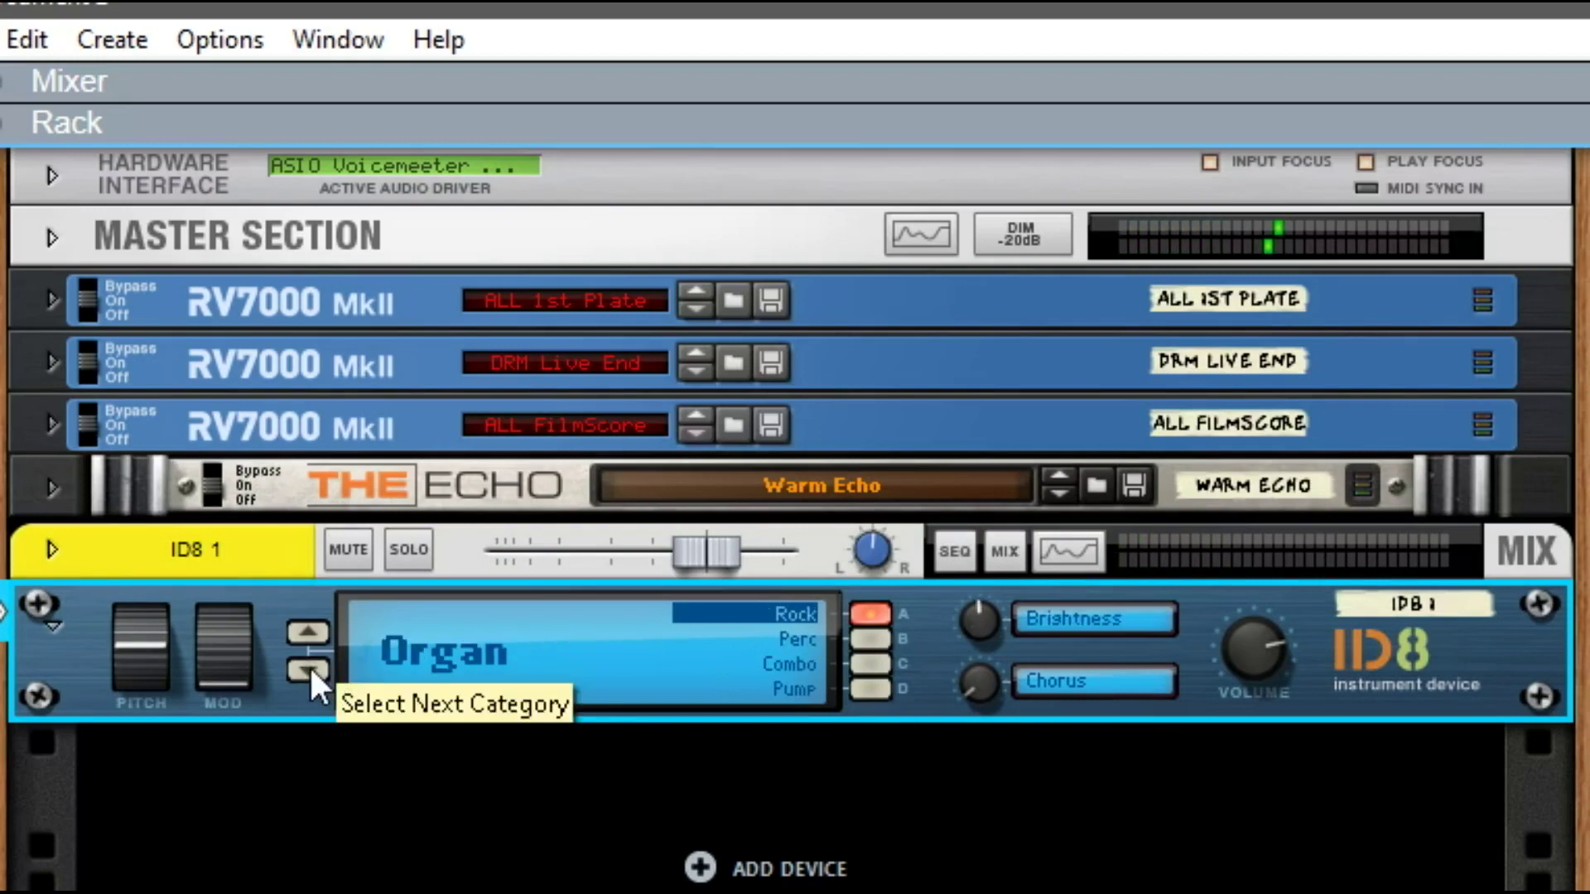
left_click(310, 667)
left_click(309, 668)
left_click(310, 668)
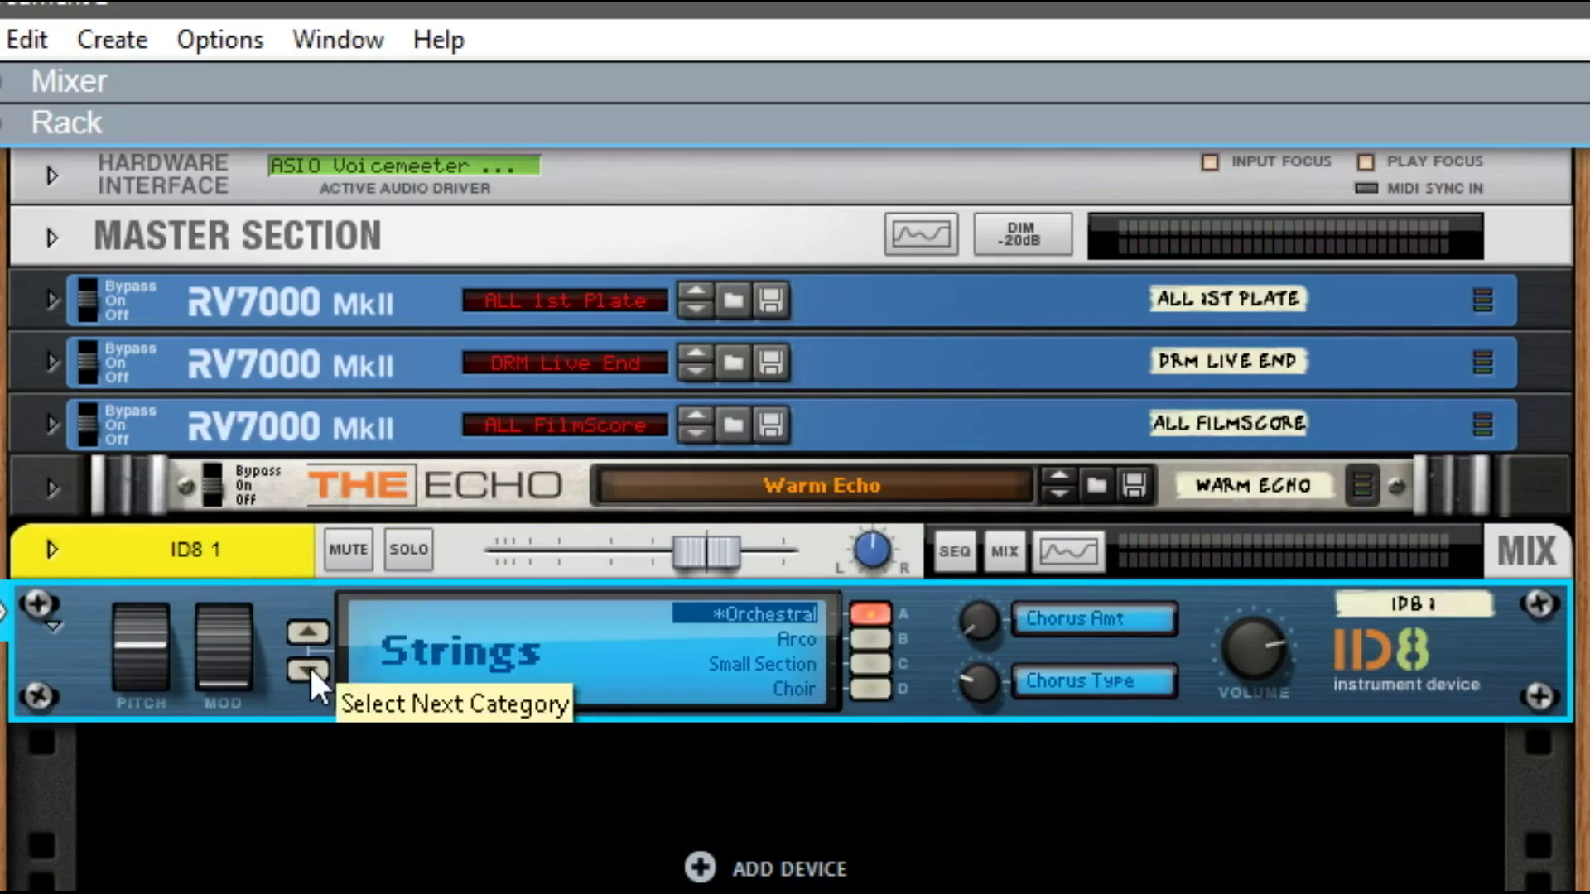
left_click(308, 668)
left_click(308, 668)
left_click(308, 668)
left_click(308, 668)
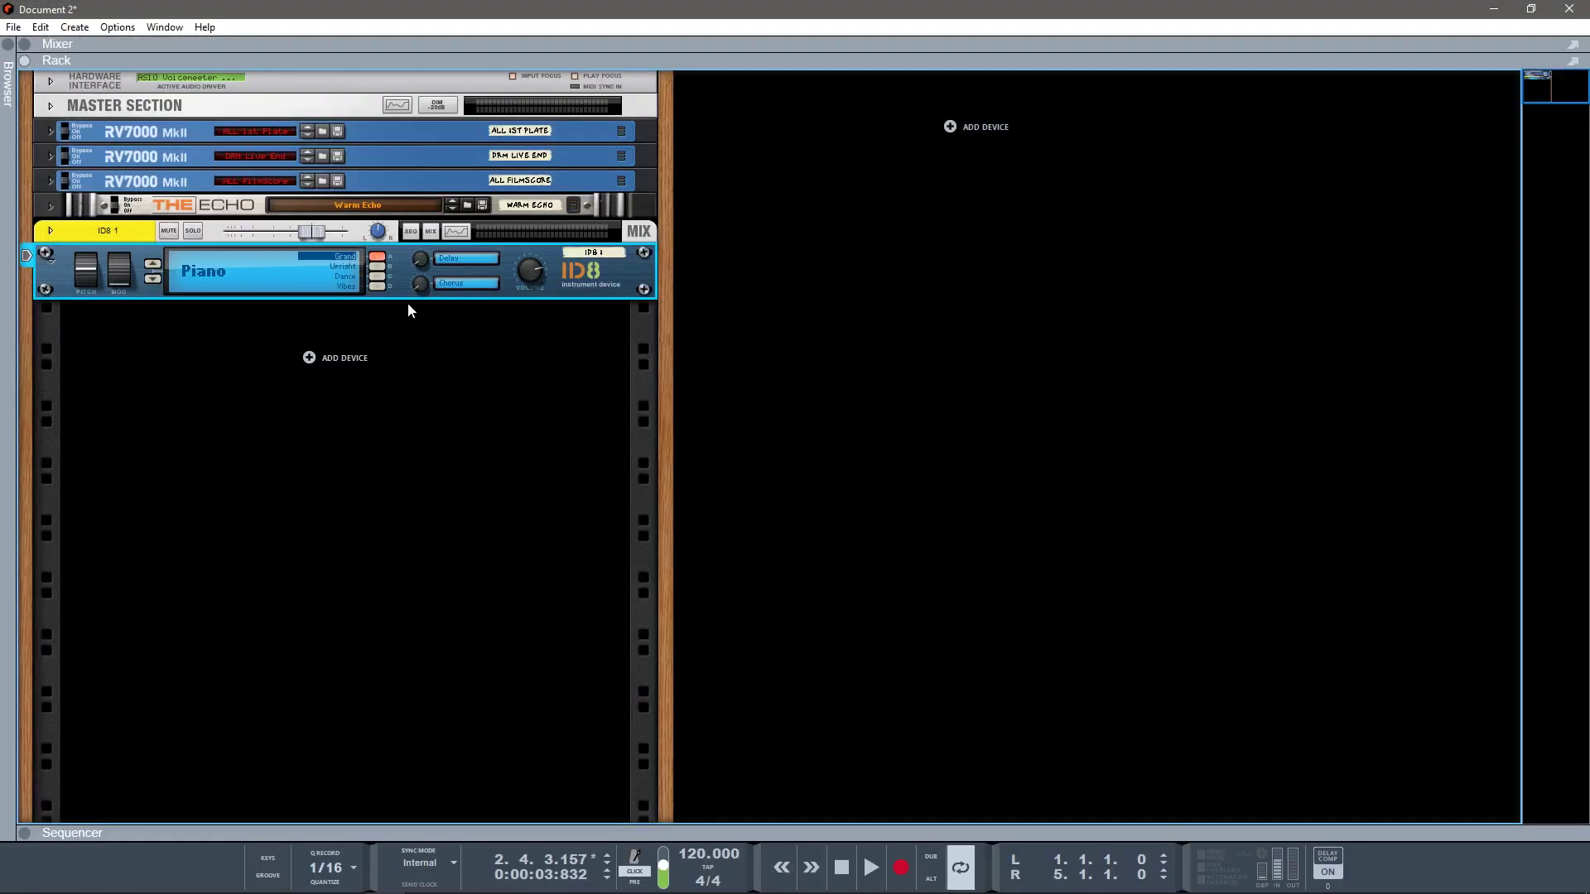
left_click(311, 358)
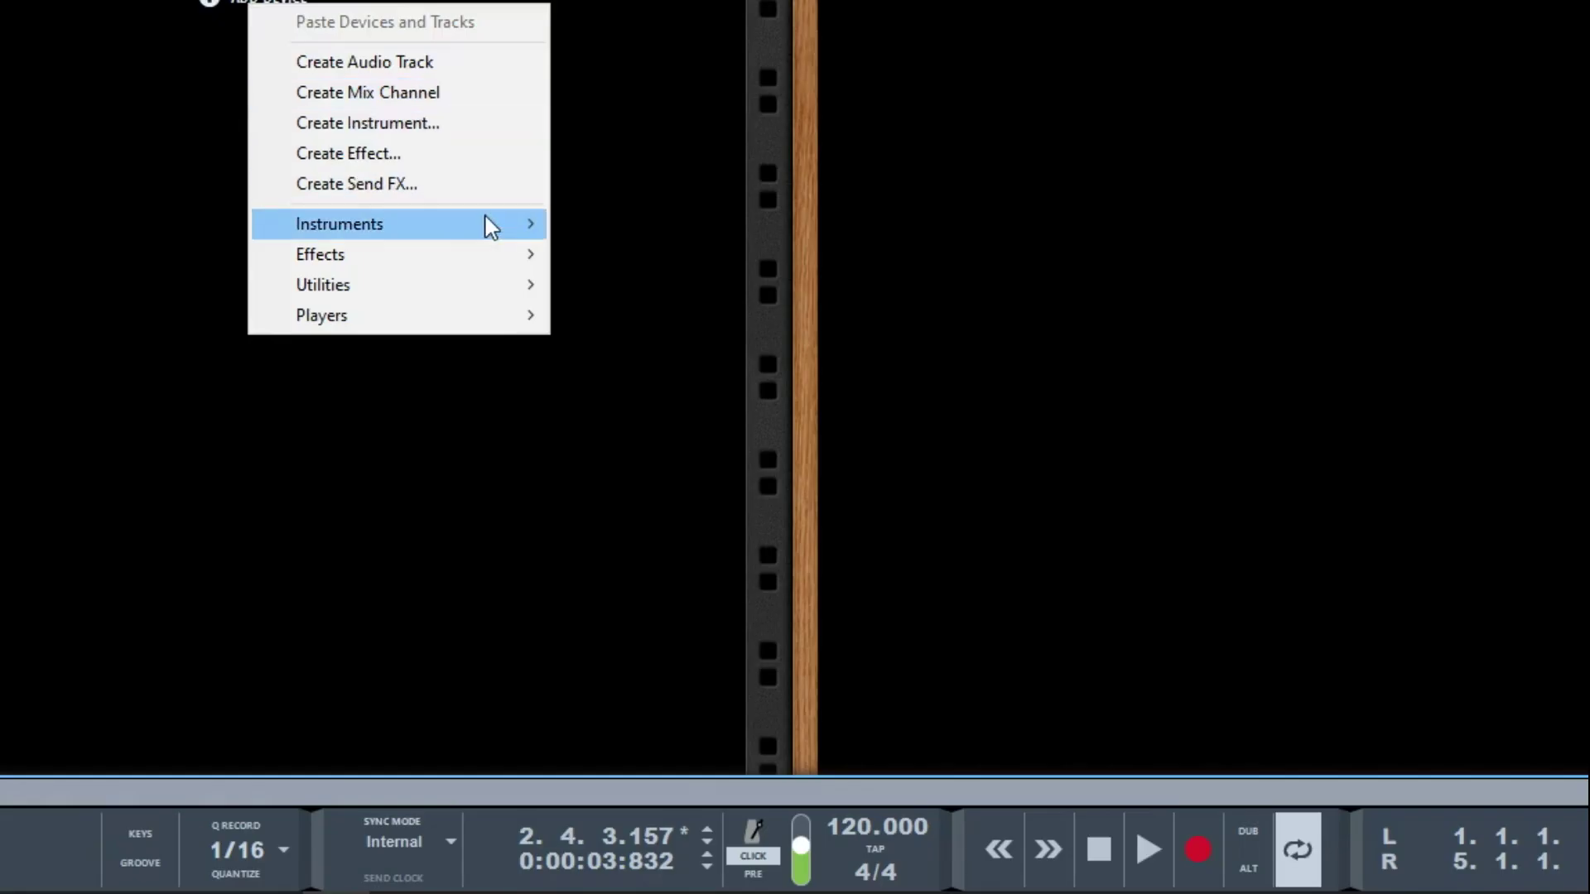
mouse_move(486, 224)
mouse_move(774, 170)
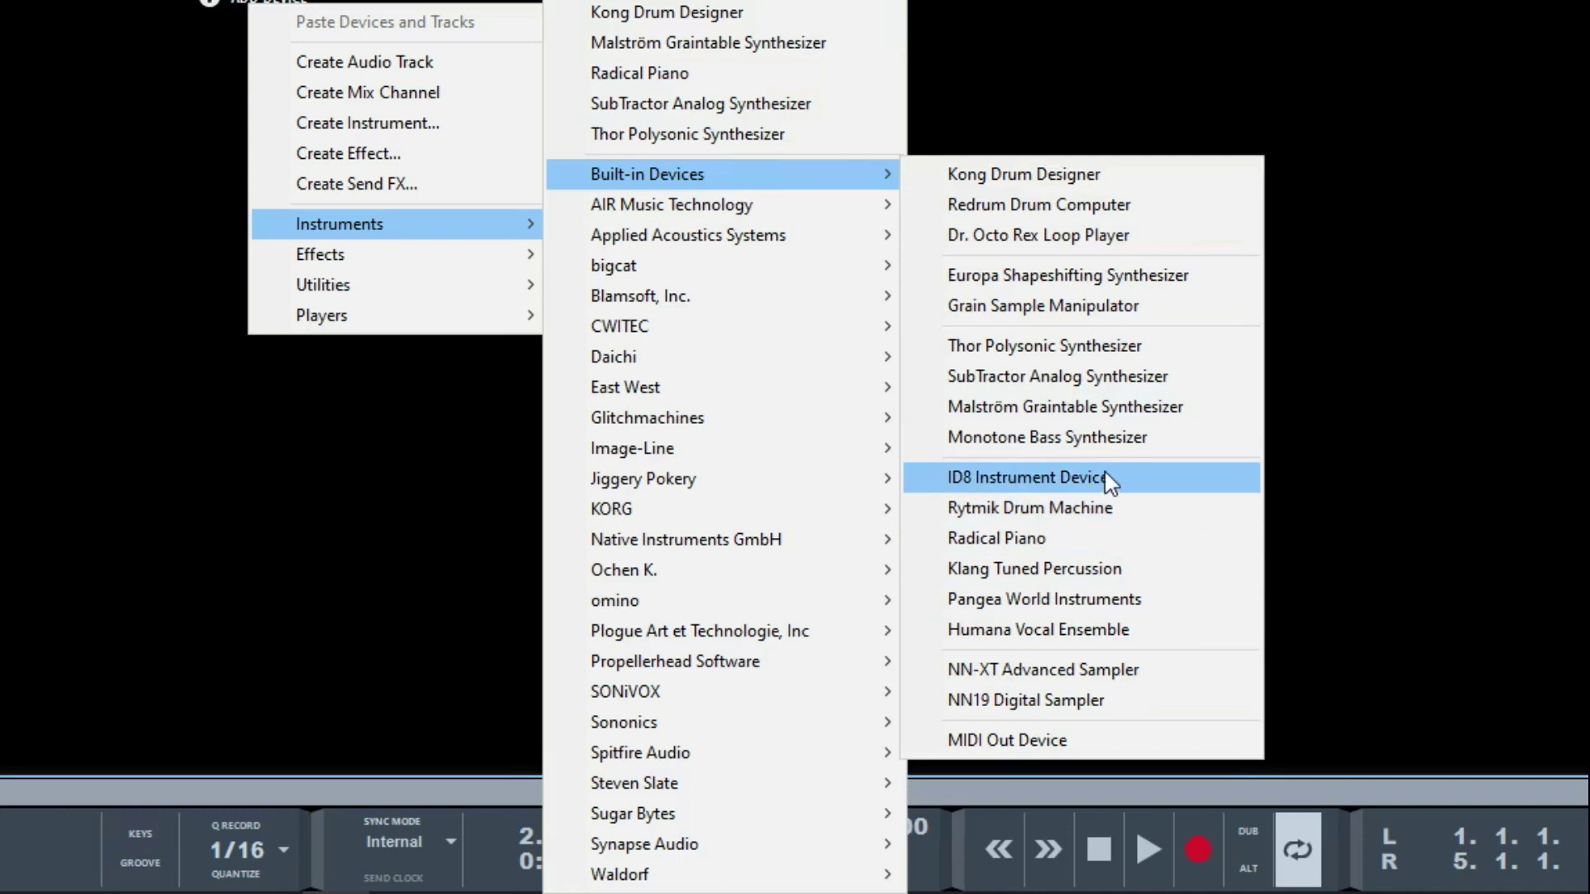
left_click(181, 68)
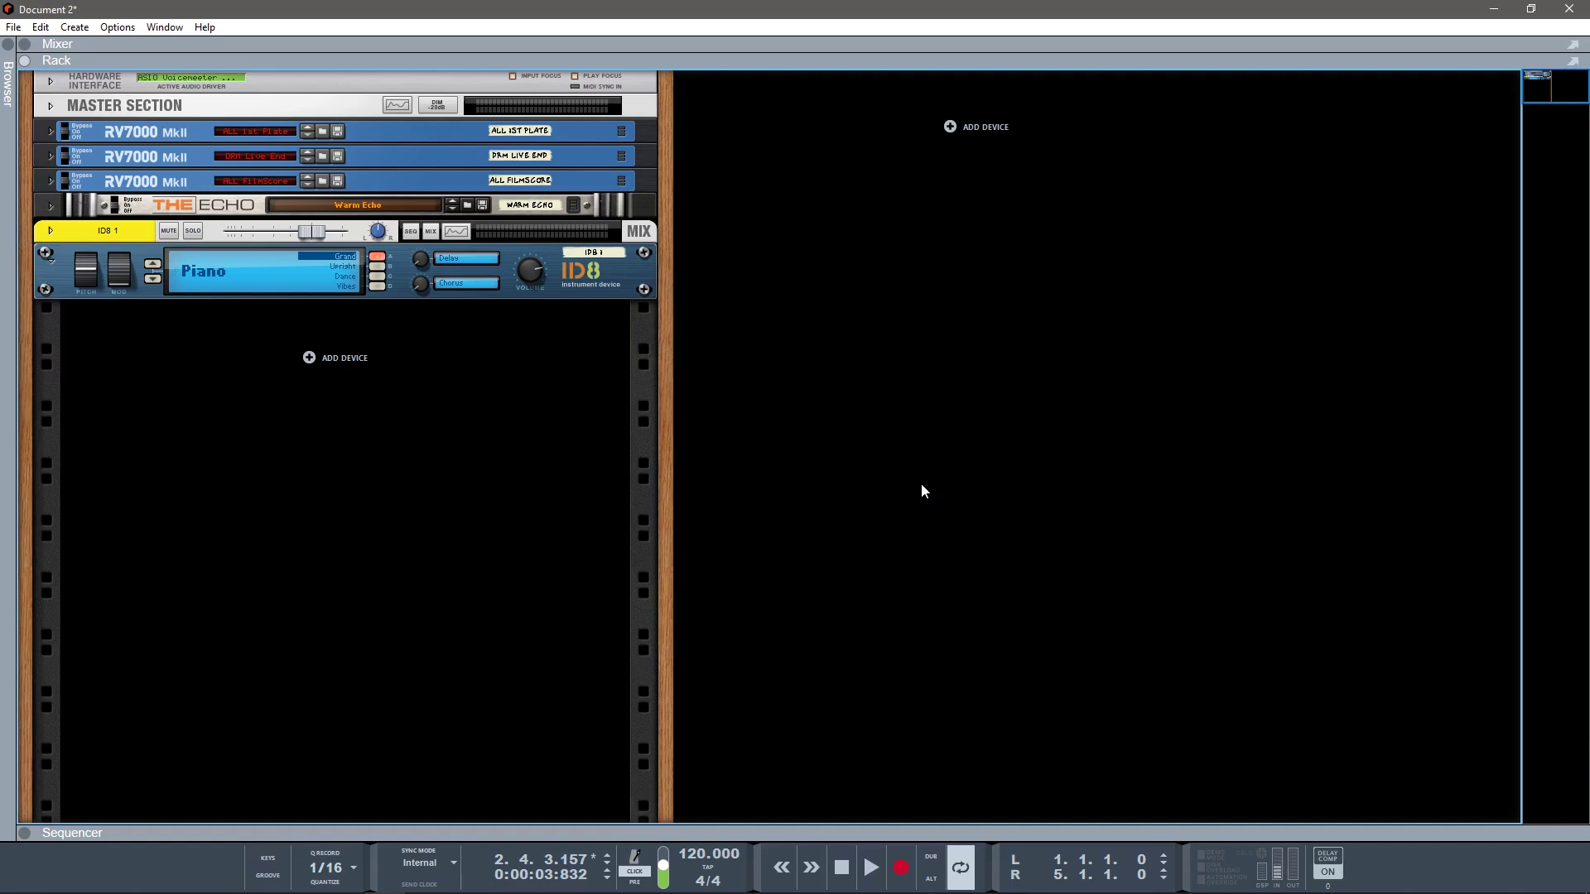
key("F4")
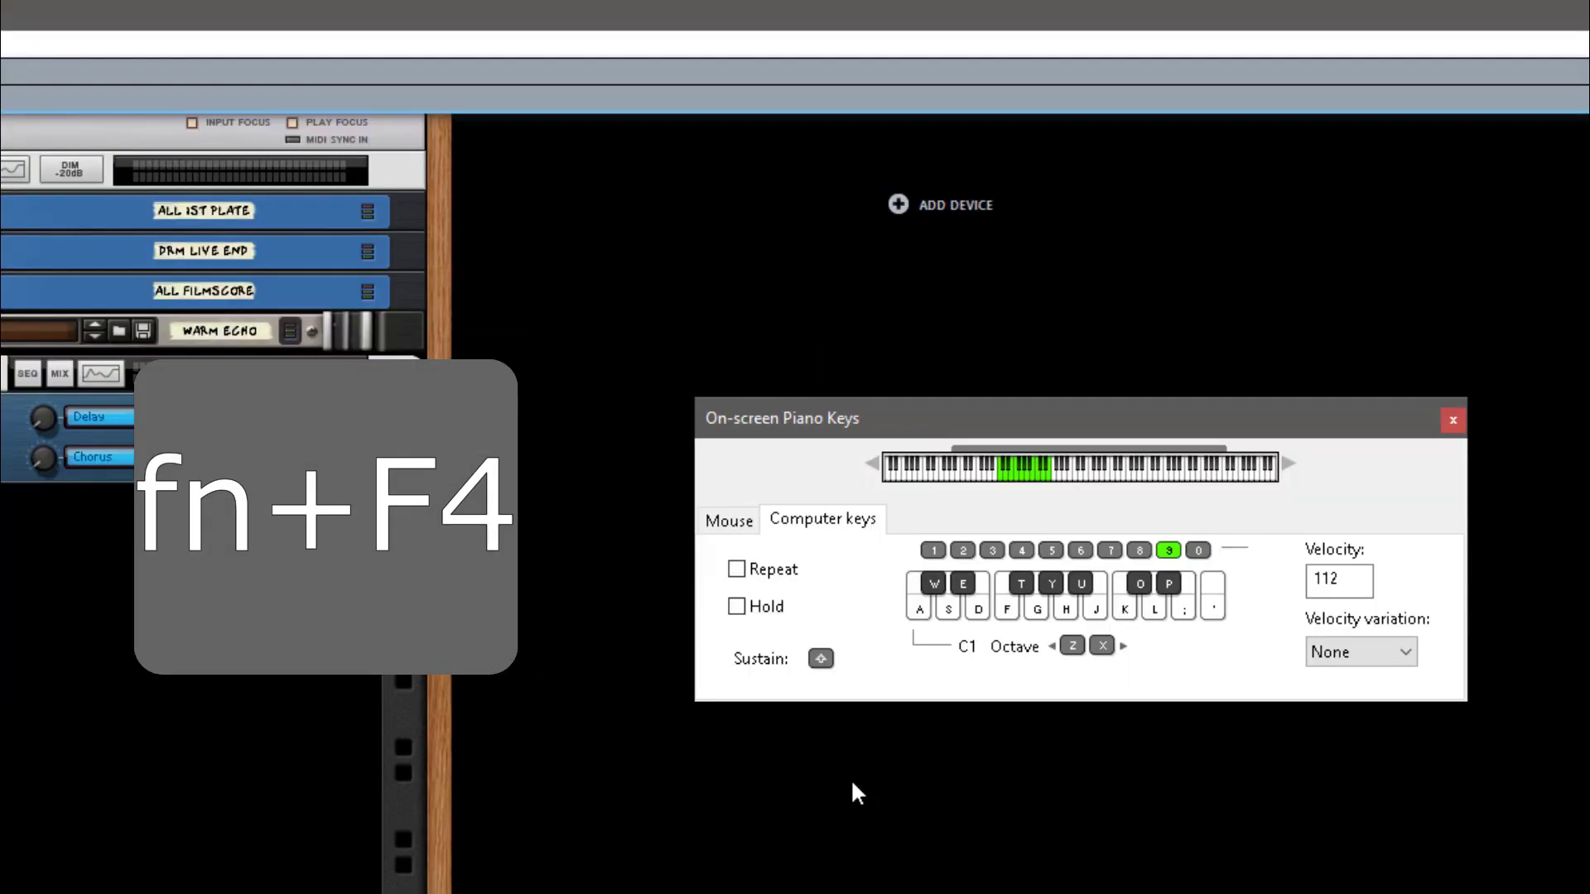
key("f")
key("h")
key("j")
key("d")
key("f")
key("g")
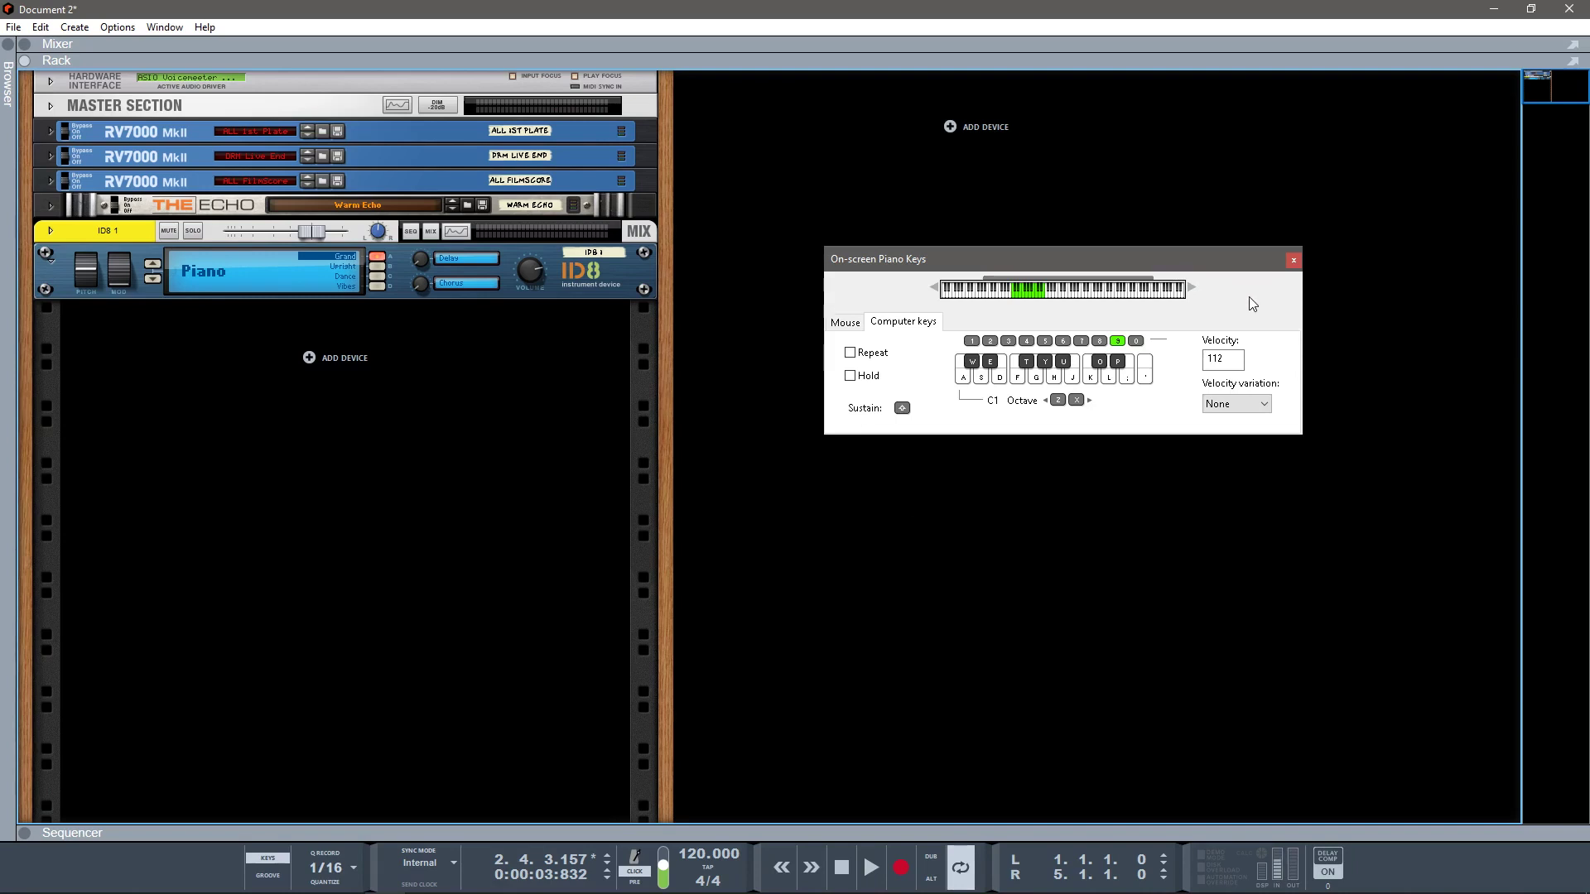
key("F4")
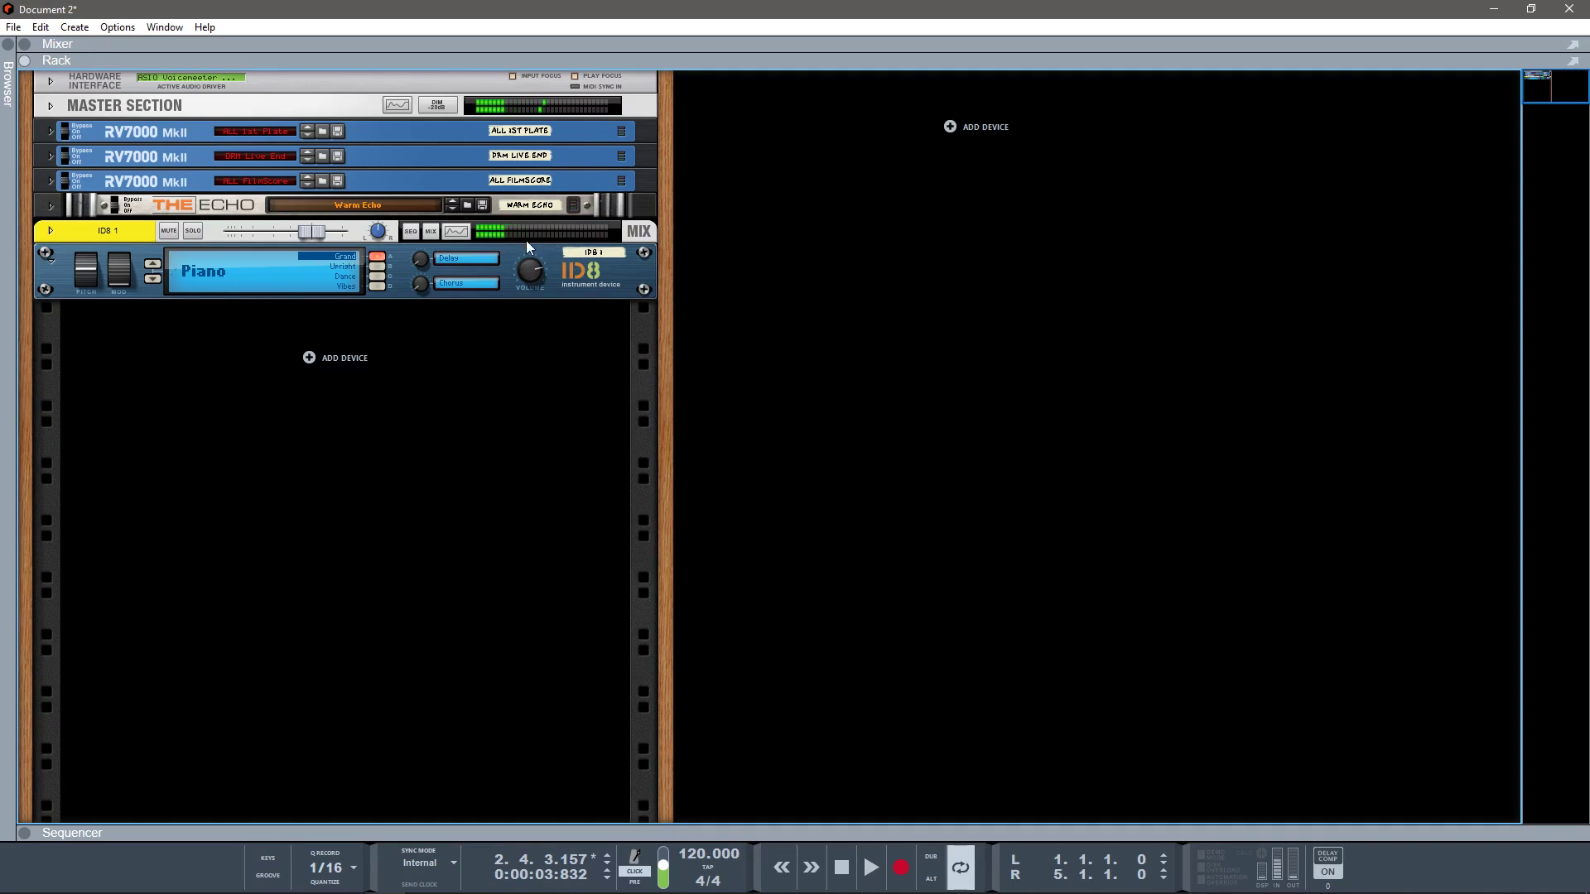
left_click(40, 27)
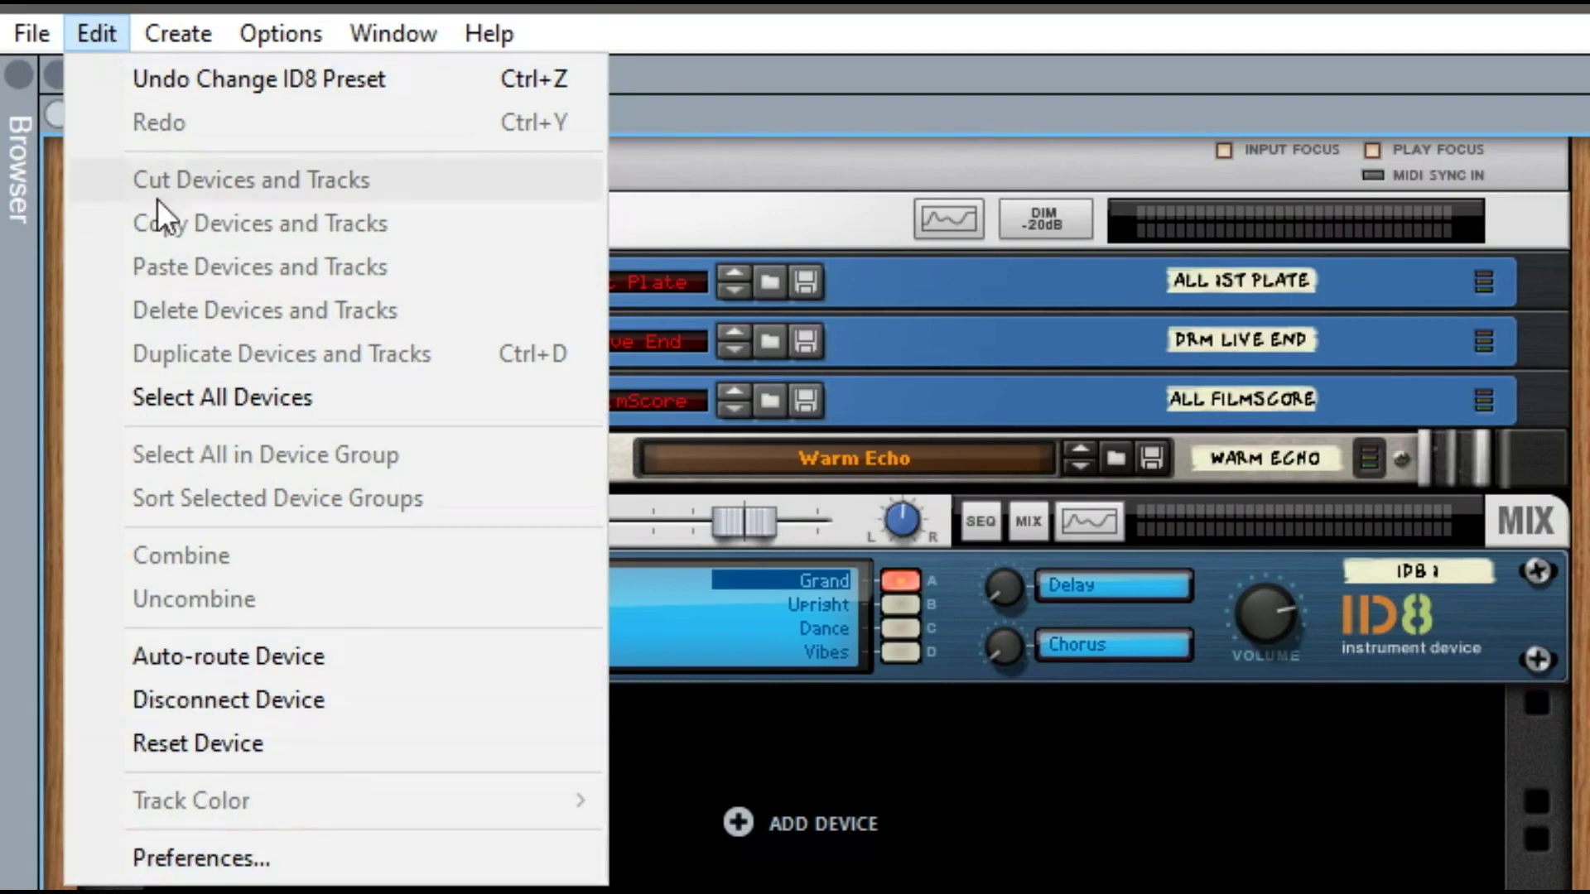
left_click(209, 856)
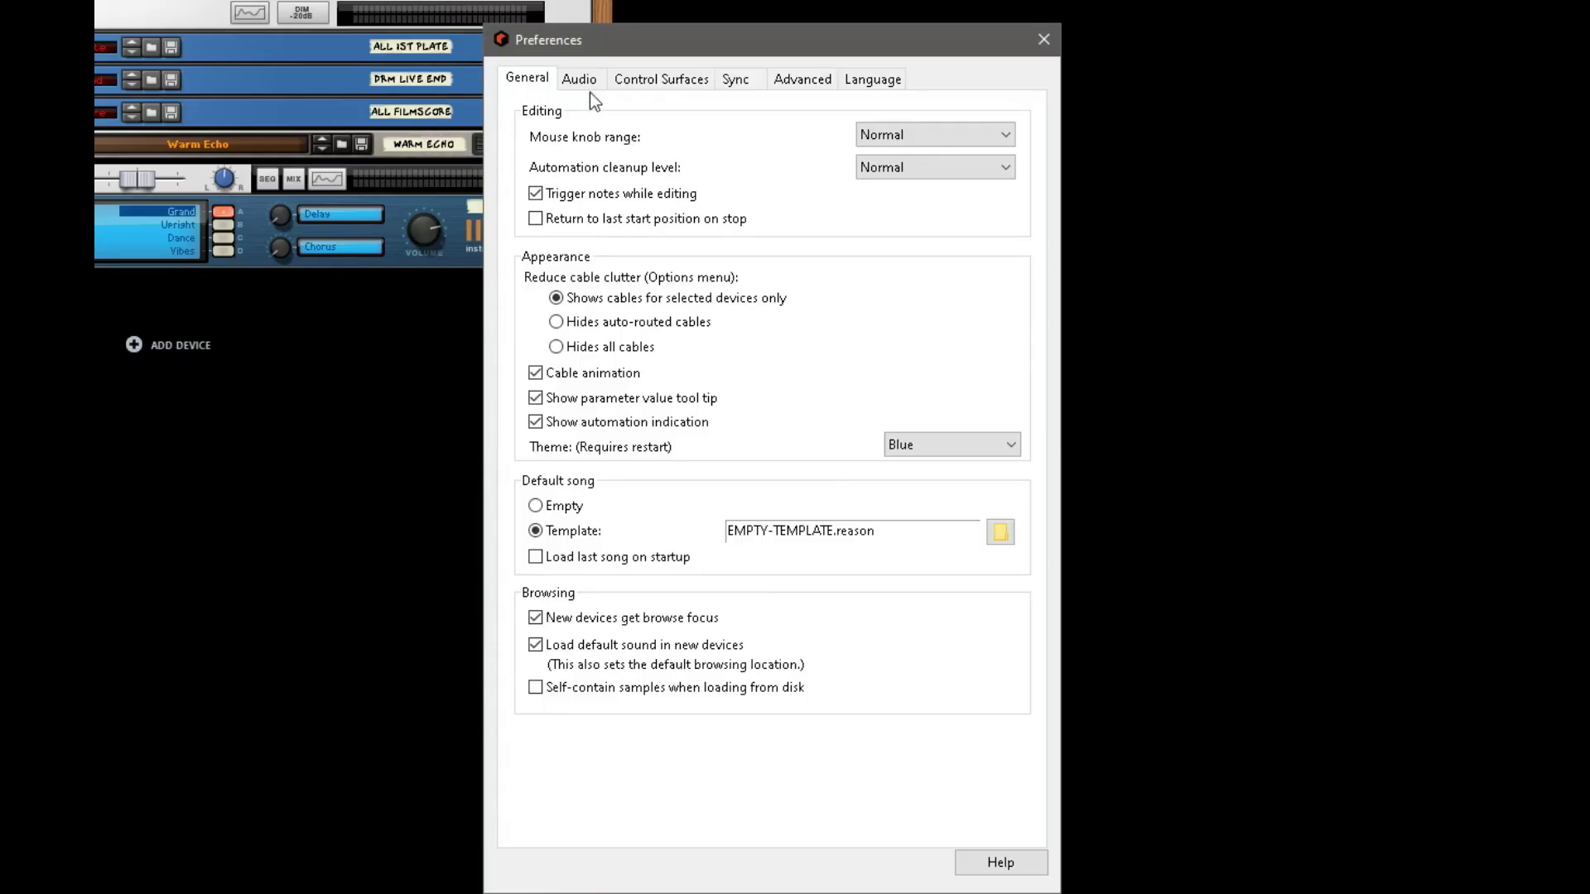
left_click(1578, 342)
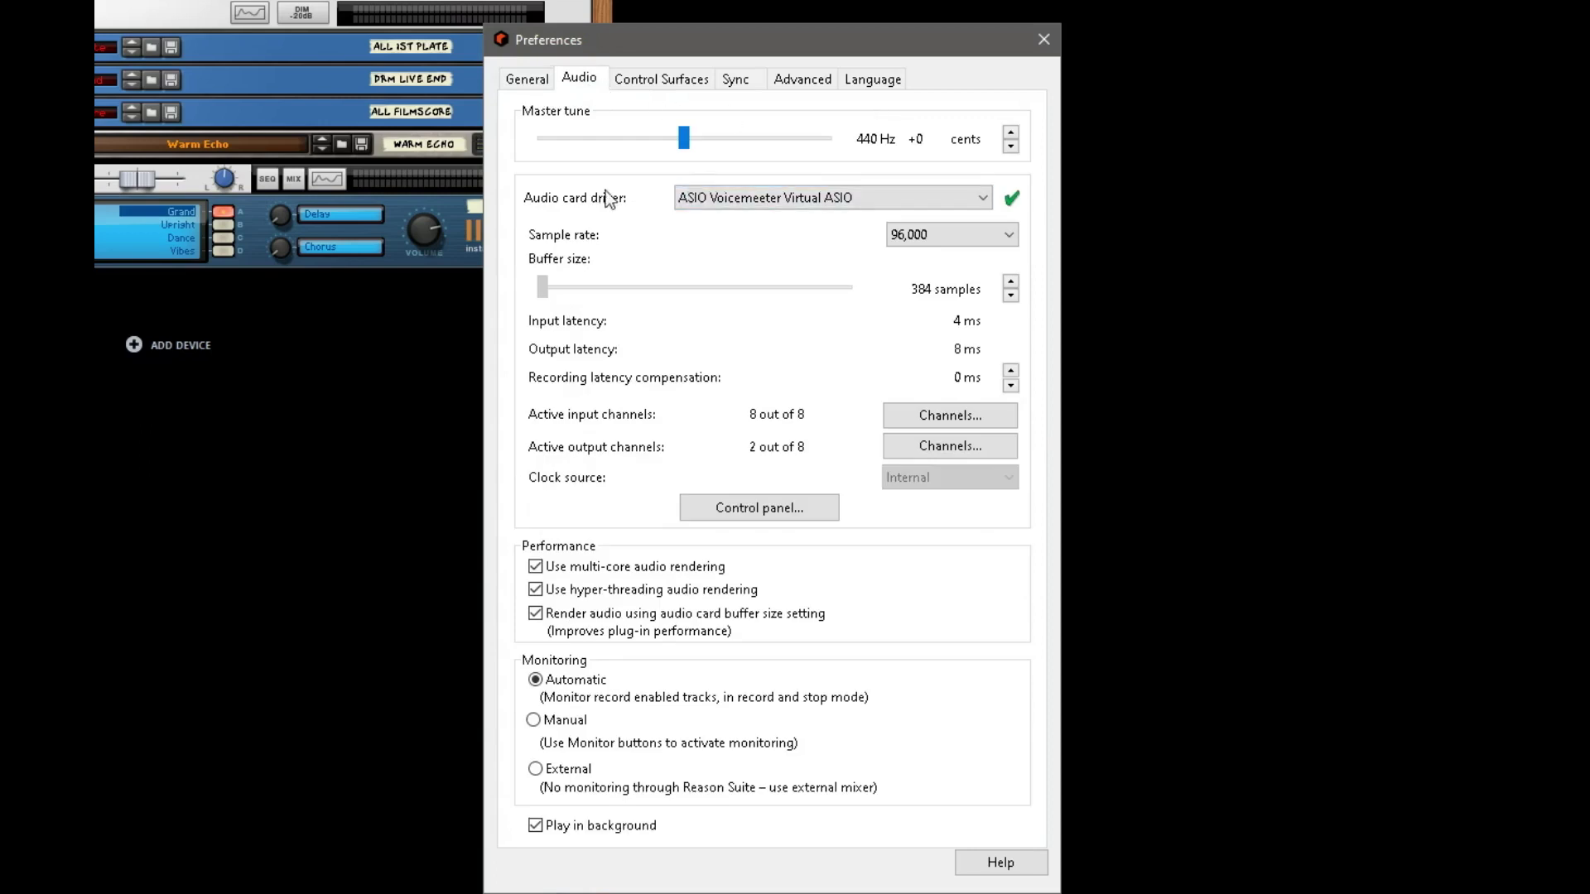
left_click(725, 199)
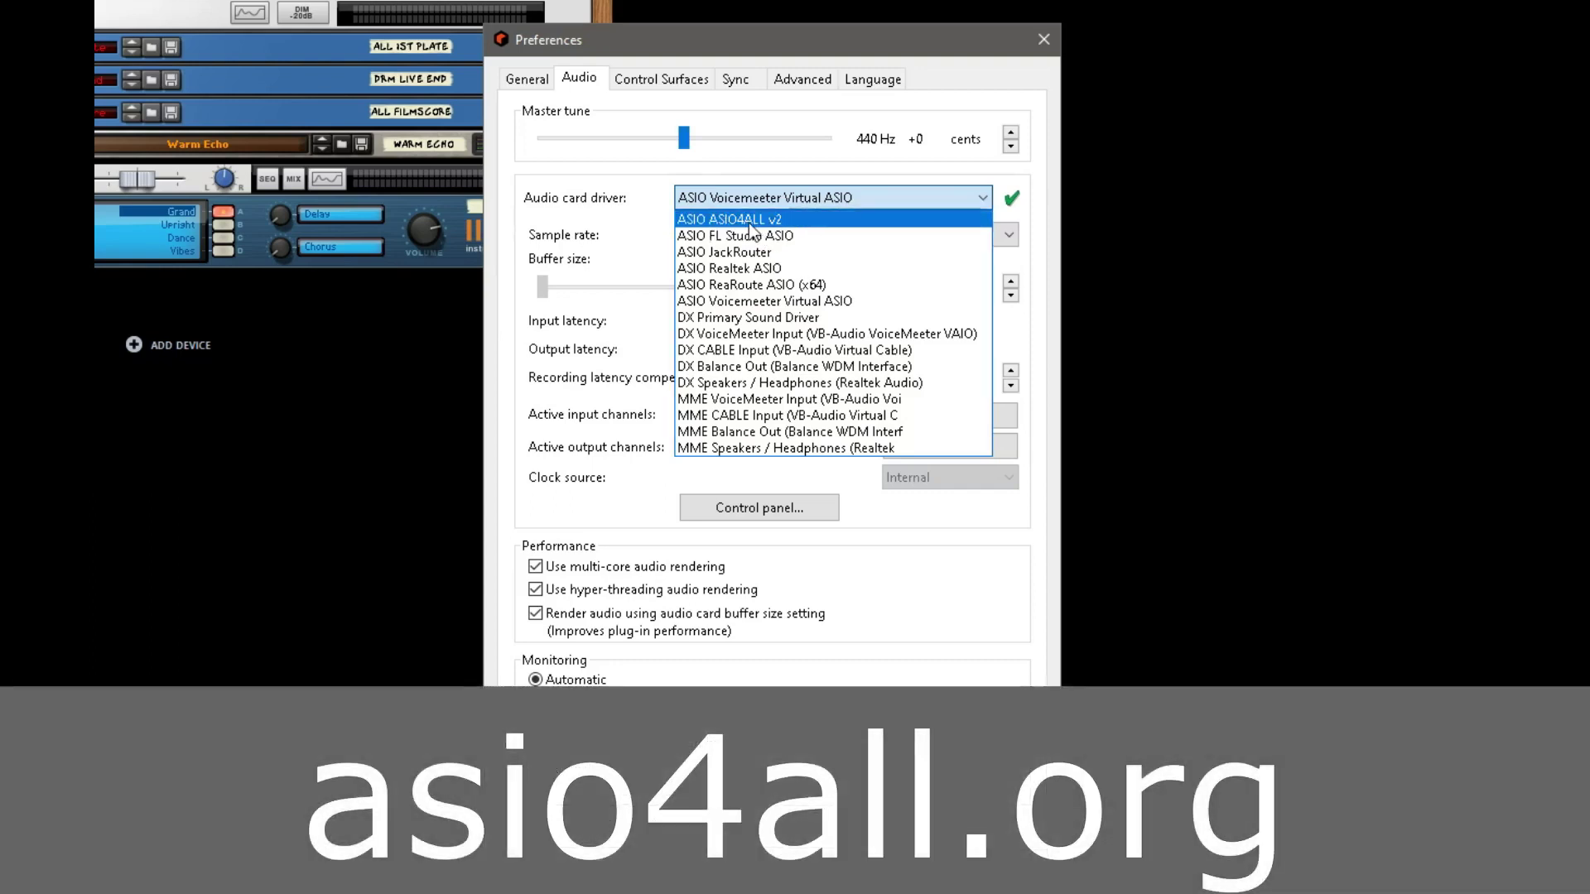
left_click(839, 48)
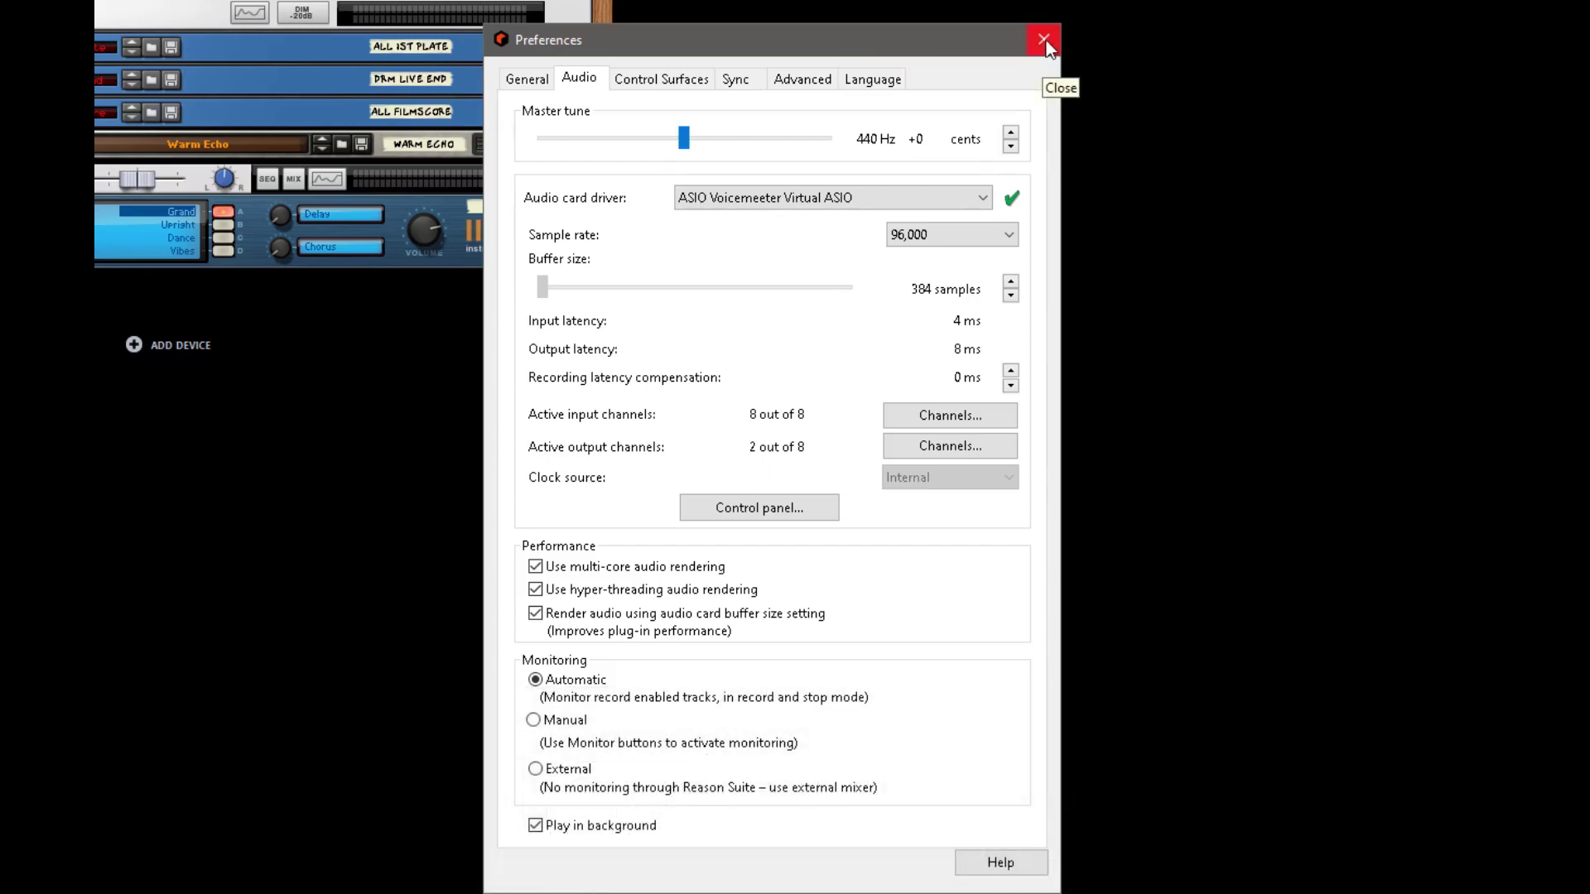
left_click(1044, 41)
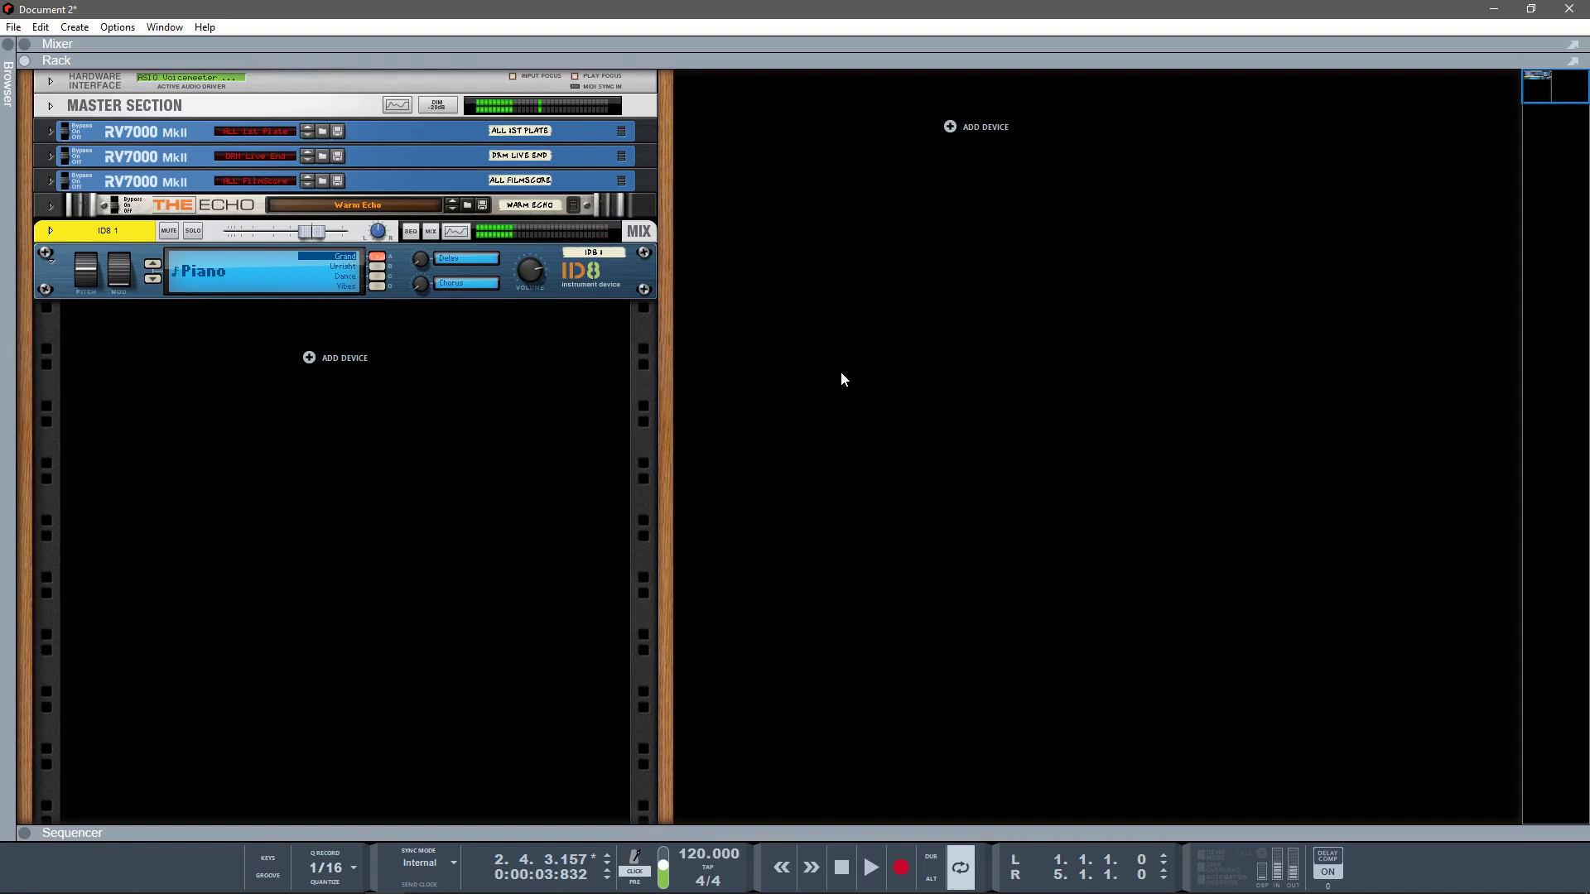
Step: Lower the song tempo to 95 BPM and turn on the count-in
left_click(699, 868)
left_click(699, 869)
left_click(700, 870)
left_click(700, 872)
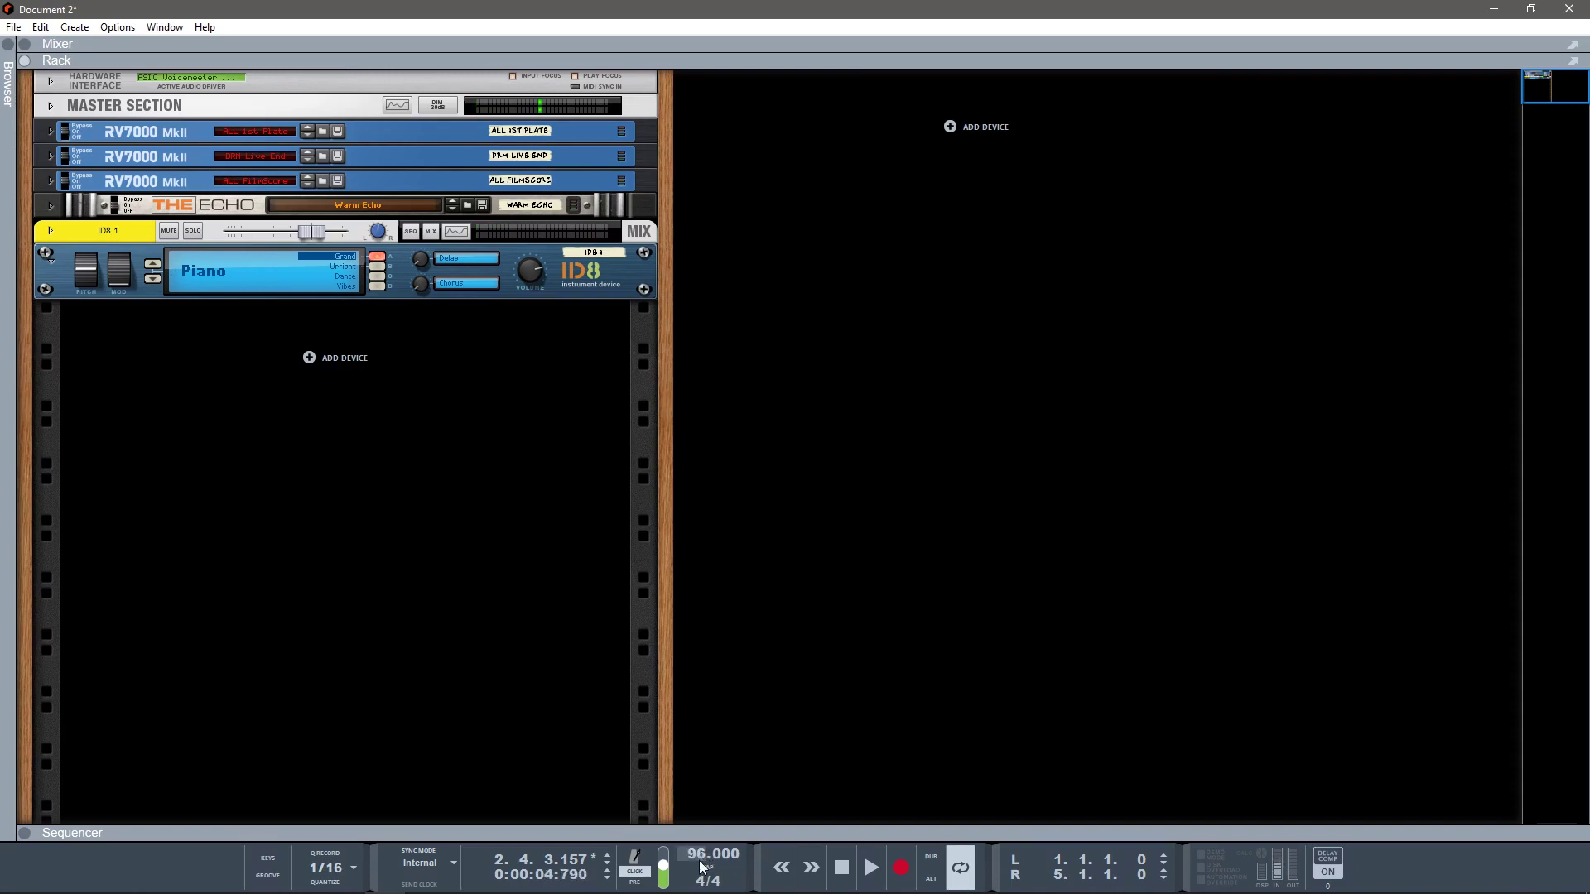
left_click(700, 872)
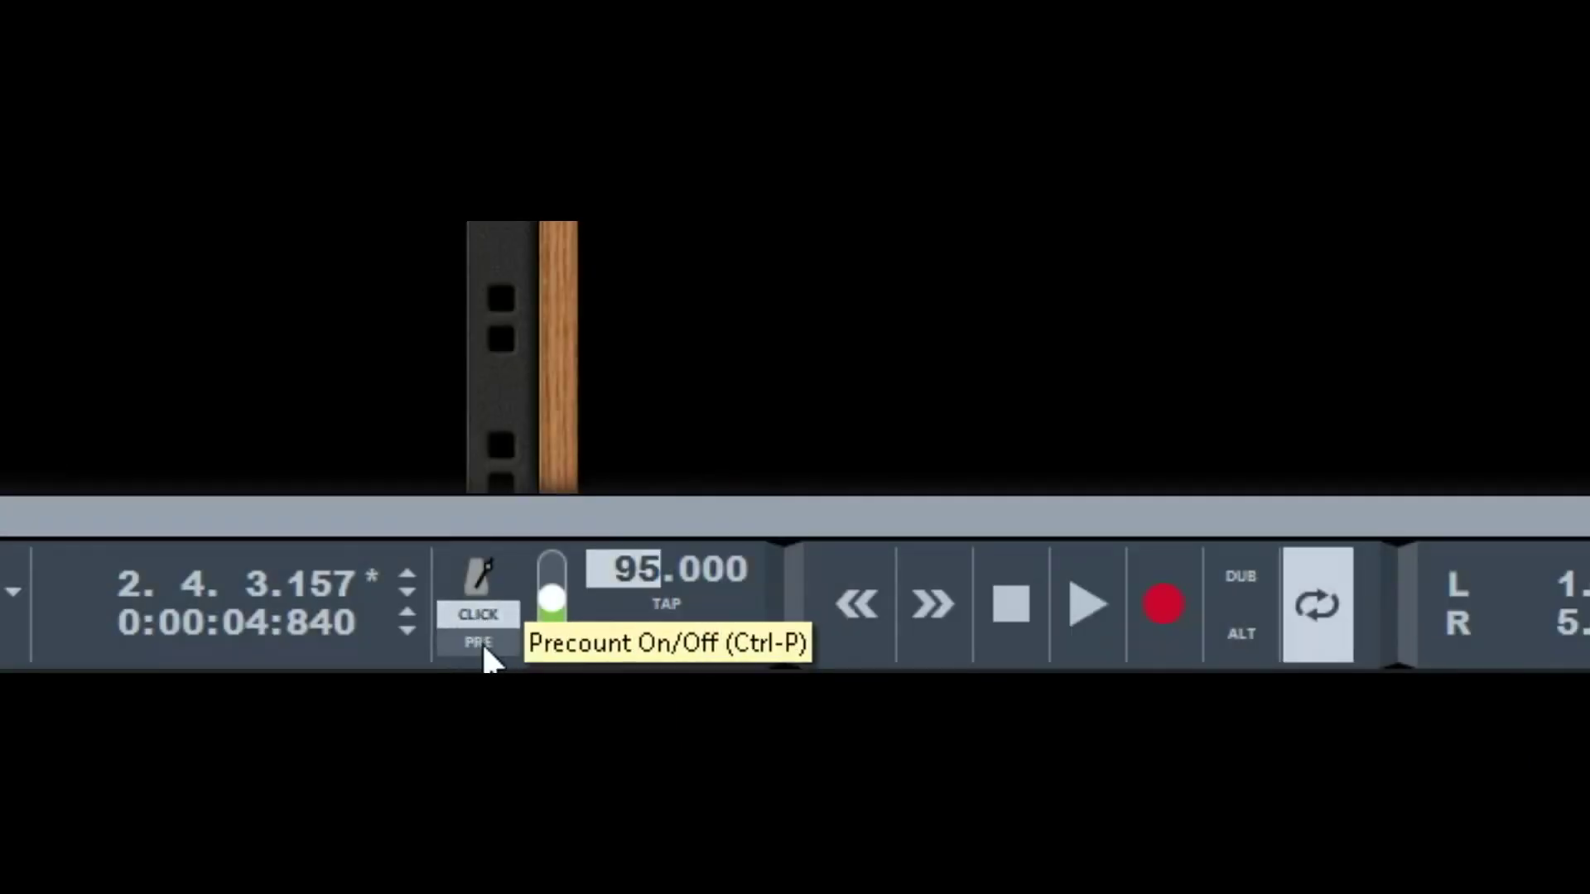
left_click(480, 642)
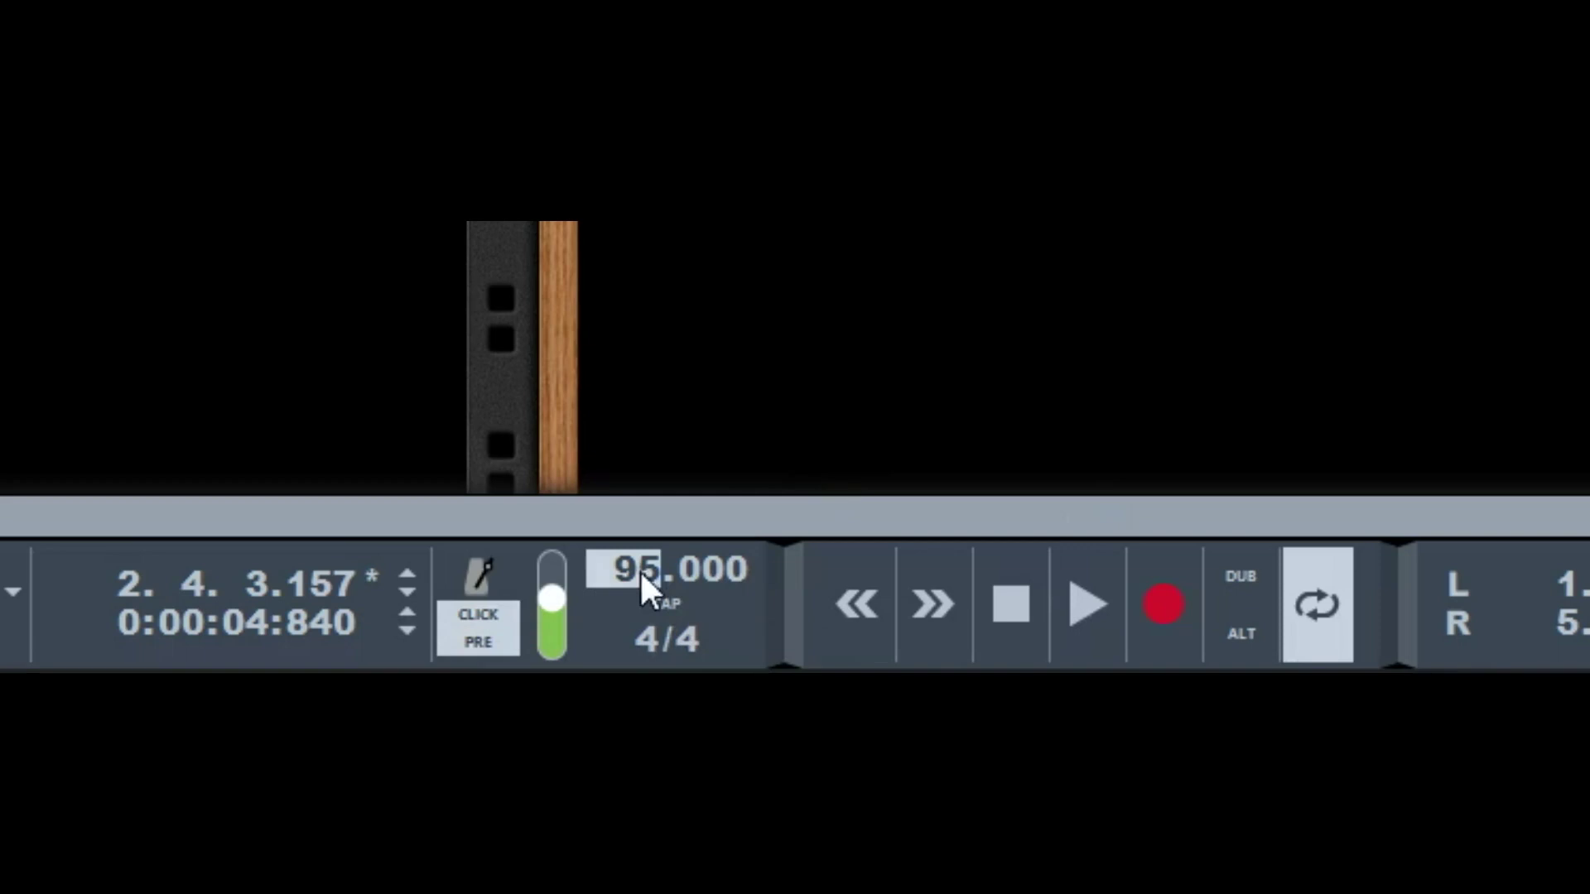
Step: Drag the tempo down to 89 BPM, then stop and rewind to the song start
left_click_drag(643, 574, 639, 620)
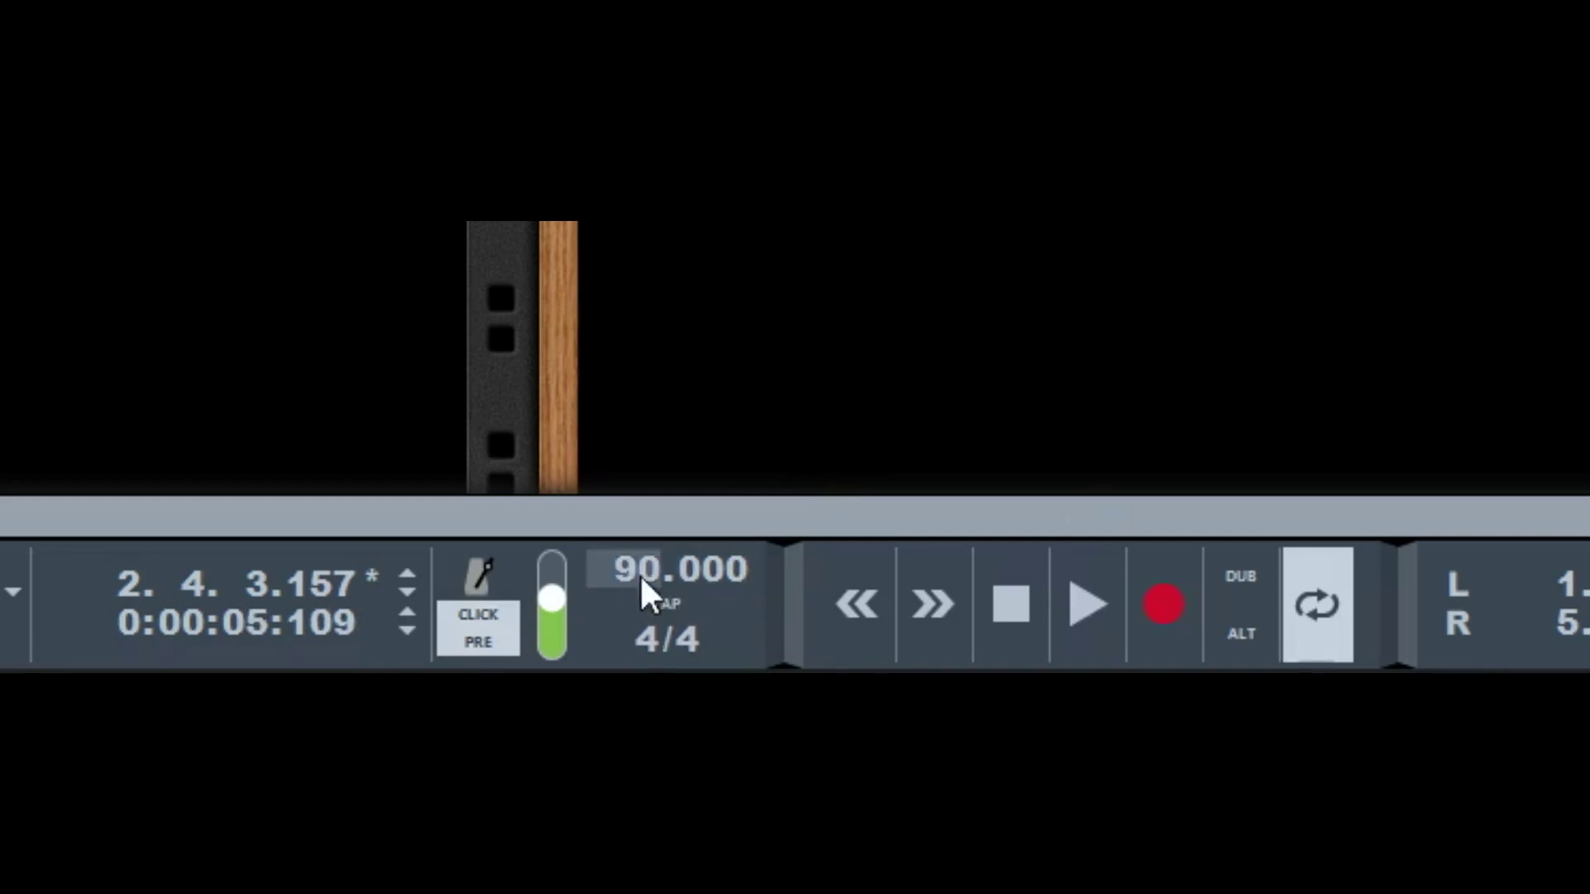
mouse_move(640, 556)
left_mouse_down()
mouse_move(640, 569)
mouse_move(657, 550)
left_mouse_up()
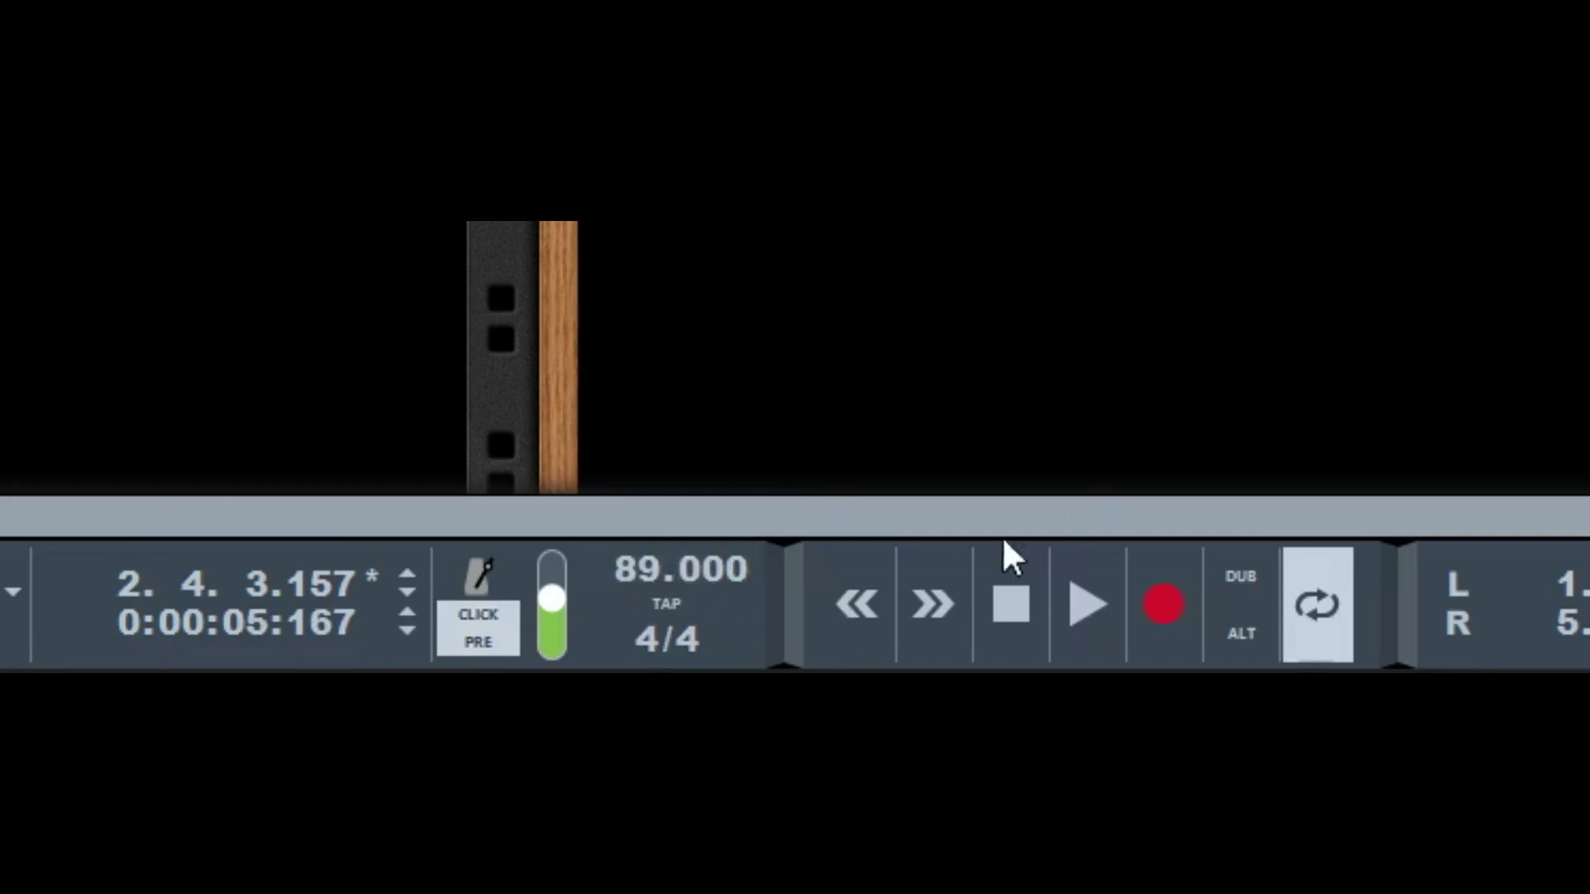
left_click(1021, 626)
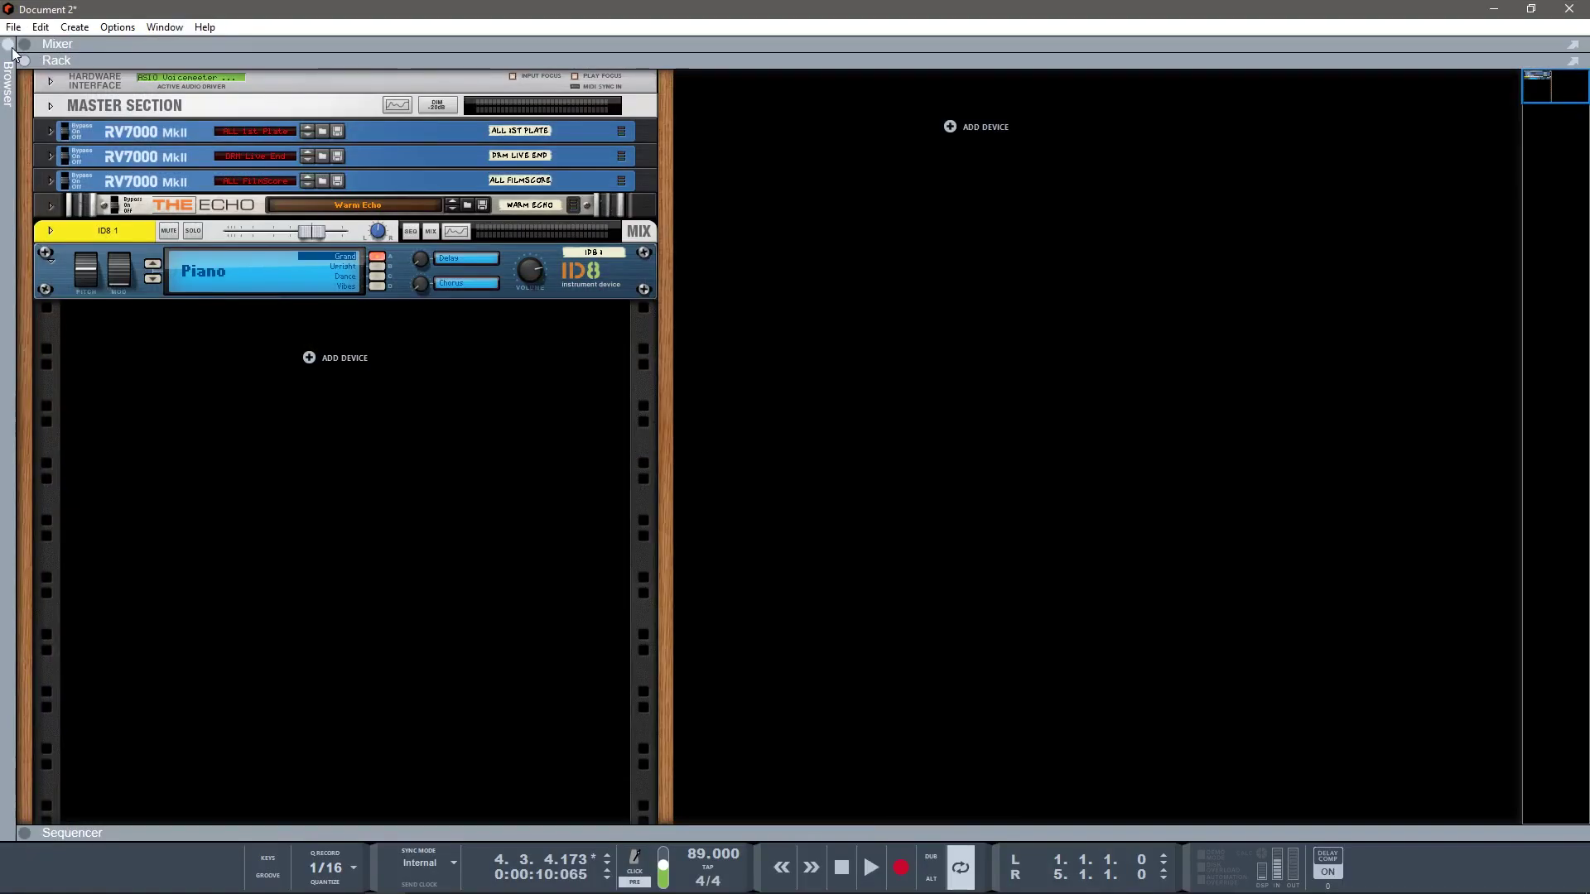
Step: Open the sound browser (F3) on the Loop Supply library's Hip Hop folder
key("F3")
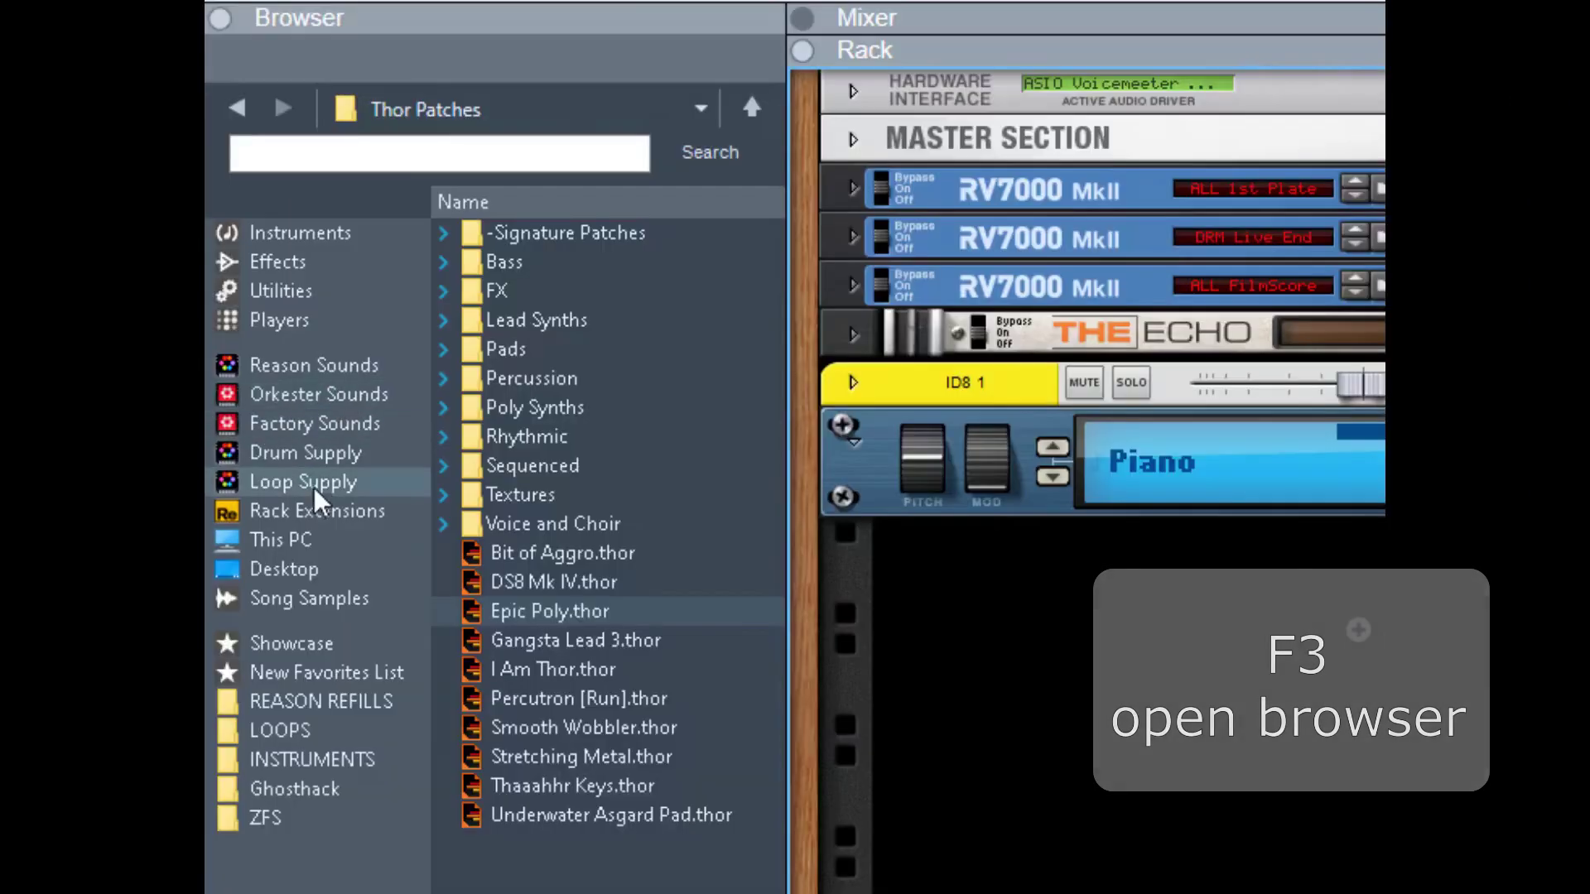
left_click(316, 493)
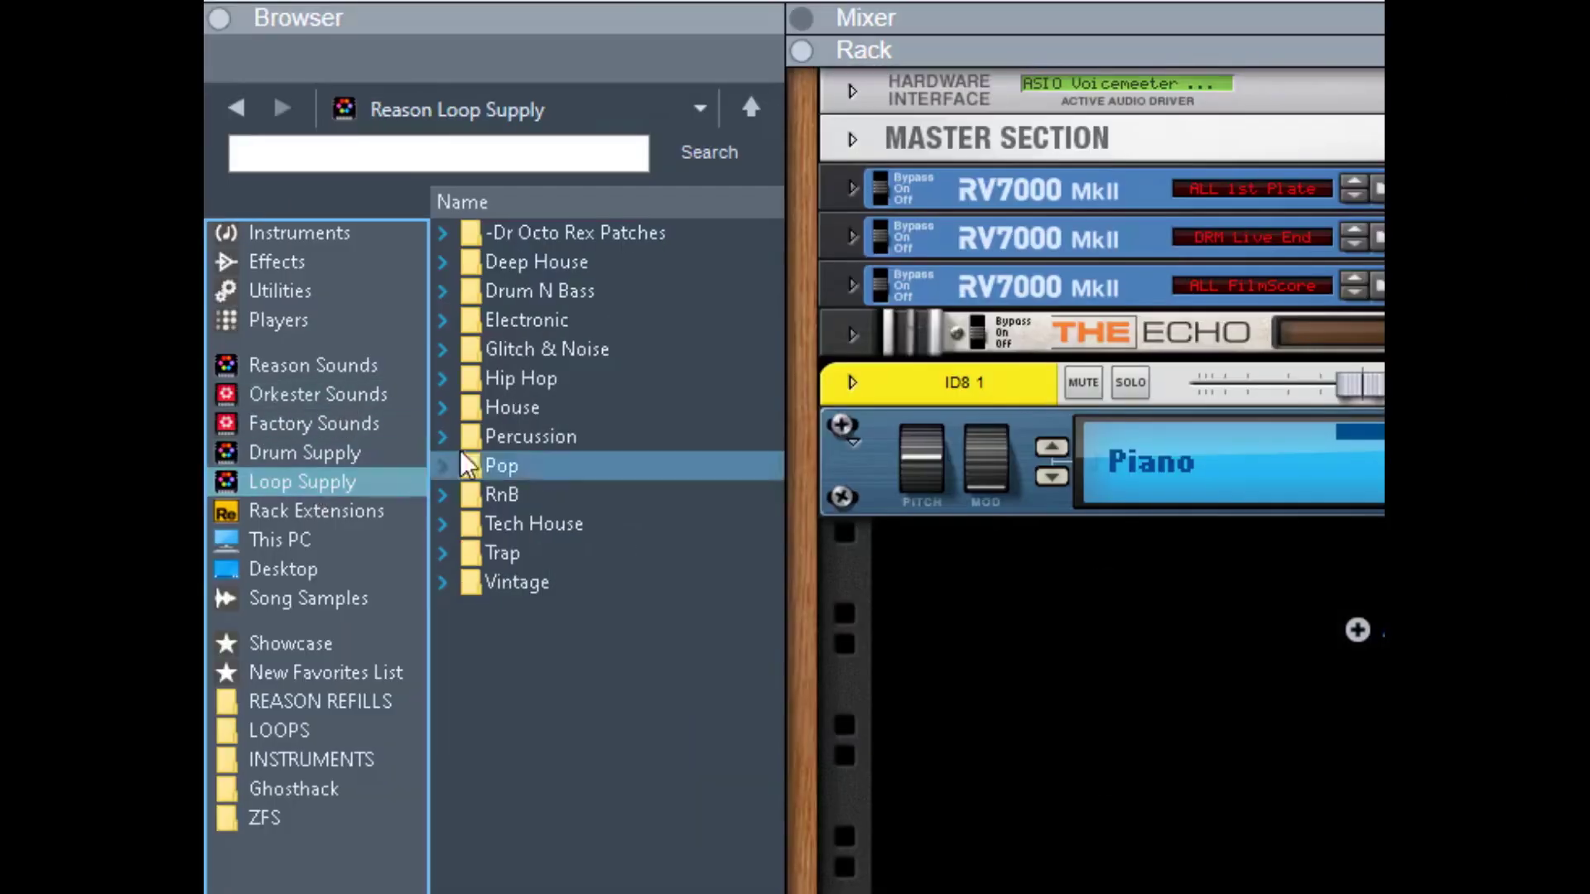
left_click(521, 378)
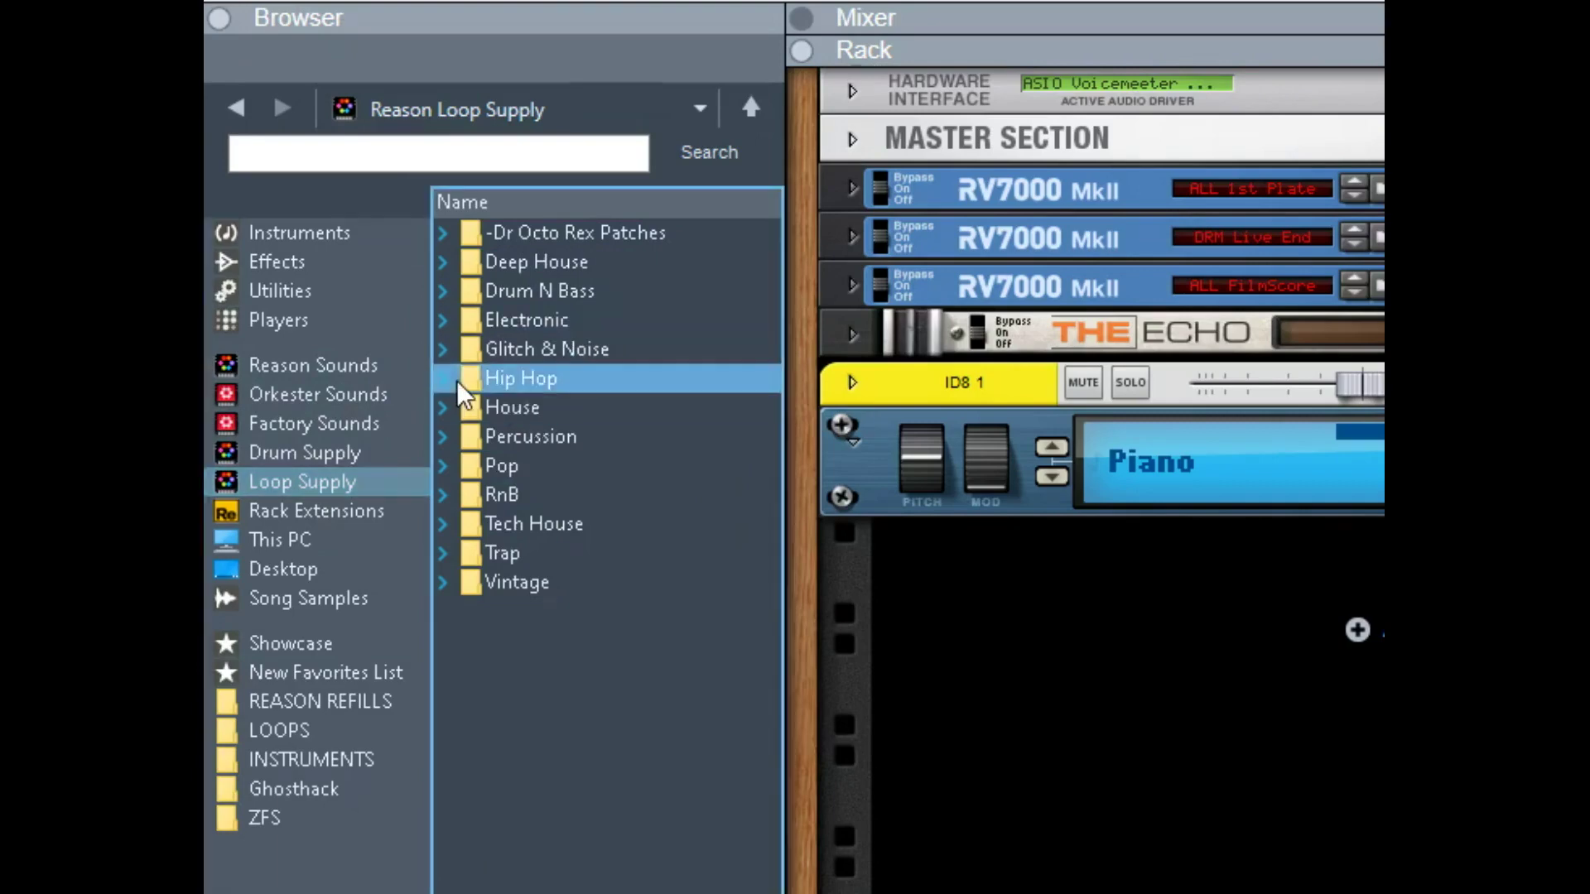
double_click(520, 378)
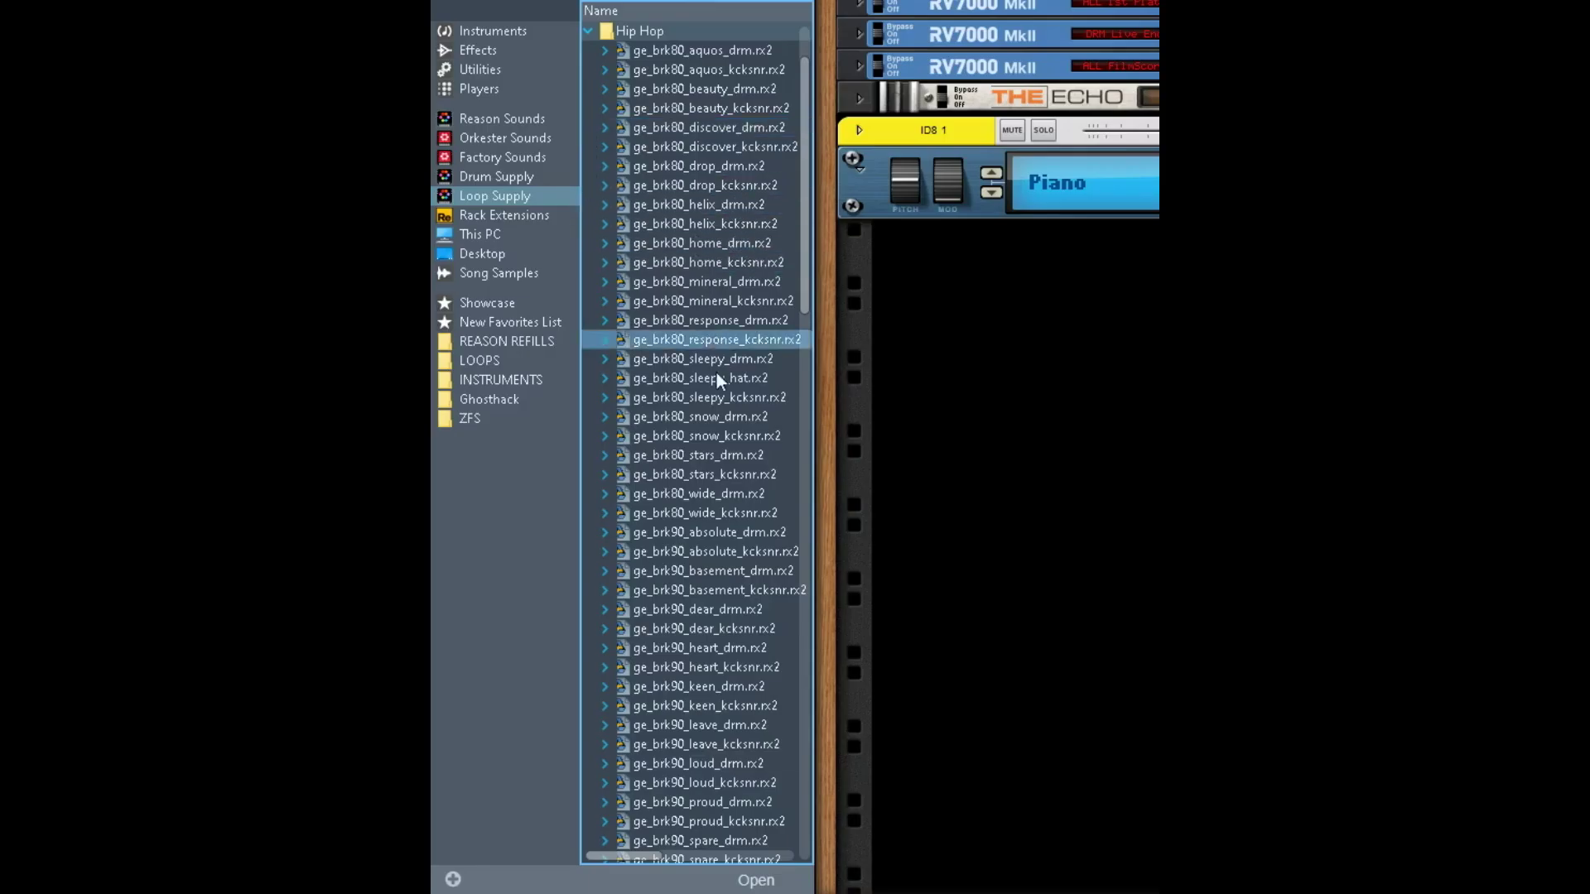
Step: Audition the Hip Hop drum loops, from ge_brk90_absolute_drm down to ge_brk90_dear_drm
left_click(714, 458)
left_click(718, 475)
left_click(733, 494)
left_click(727, 515)
left_click(727, 534)
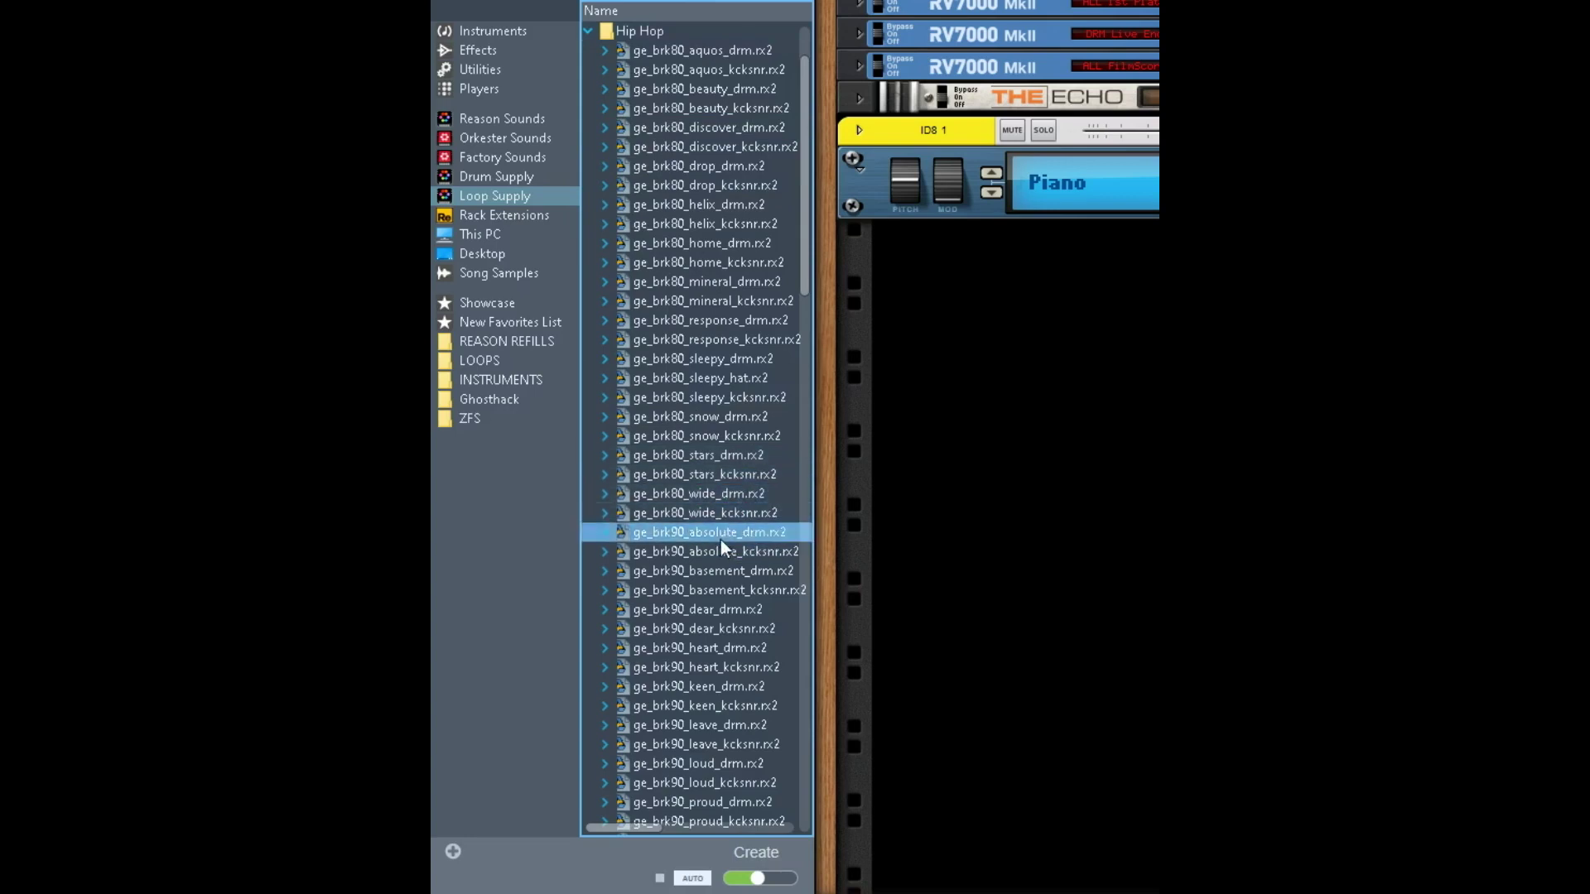
left_click(719, 551)
left_click(738, 571)
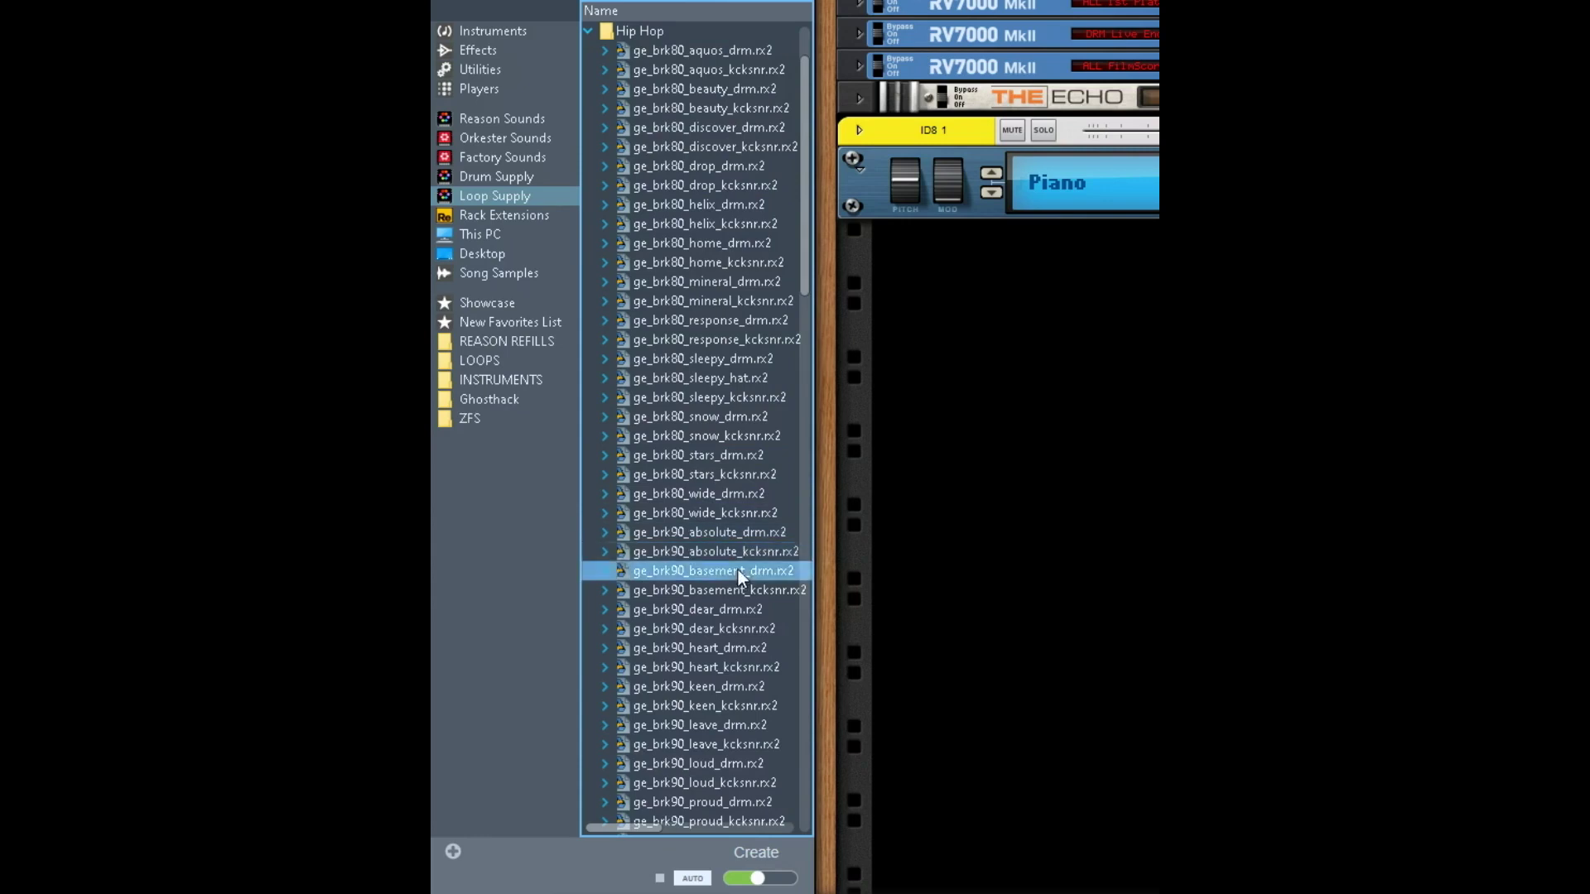
left_click(738, 590)
left_click(734, 609)
Step: Audition a loop further up, stop the preview, and scroll through the loop list
left_click(750, 318)
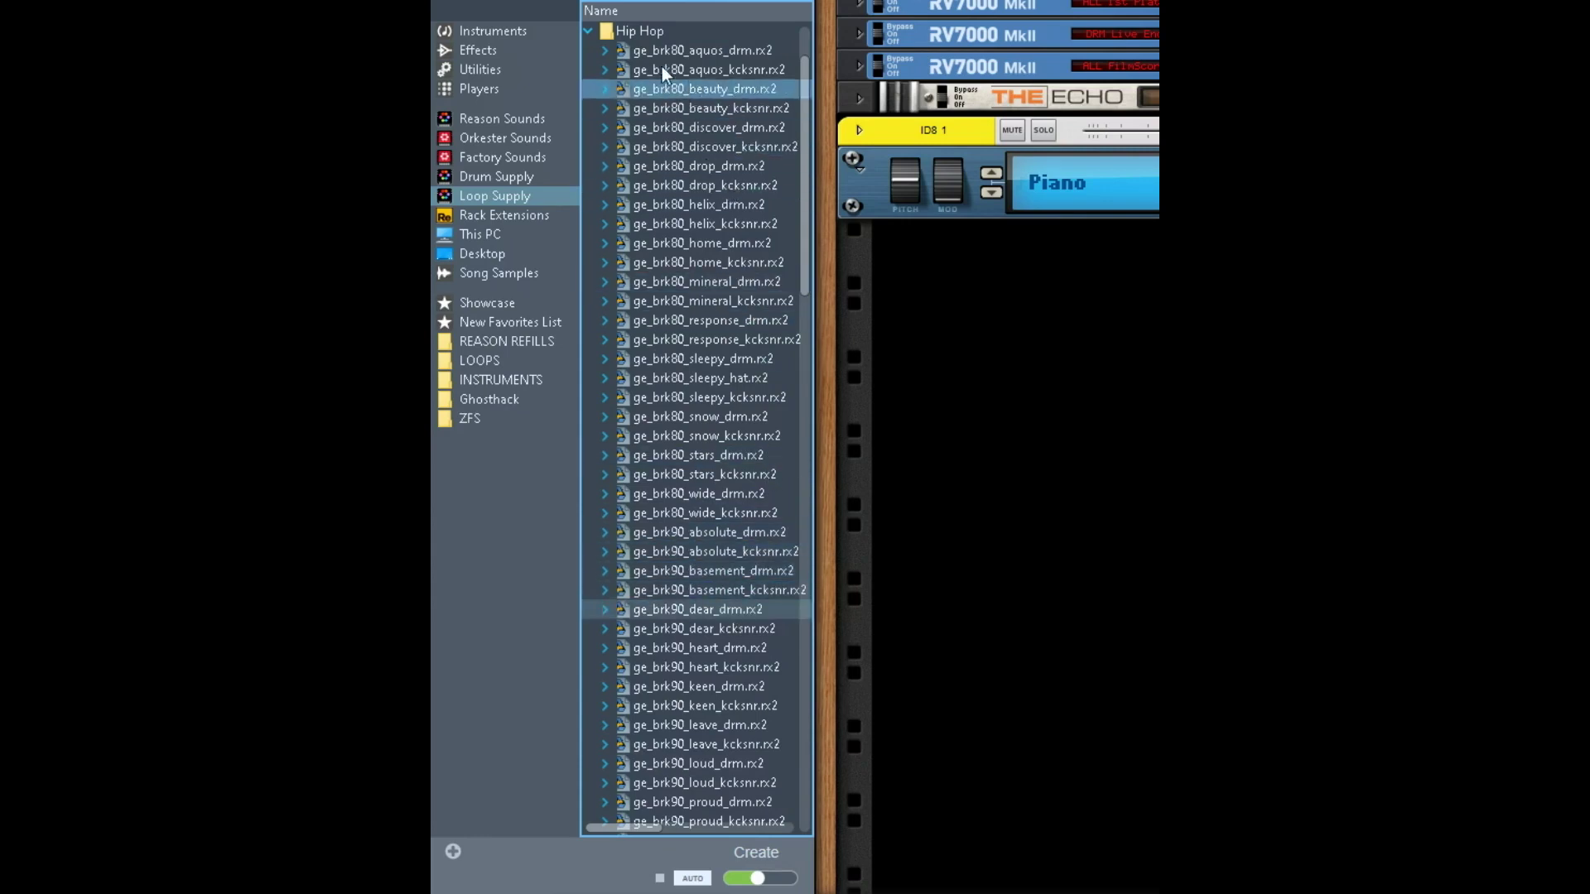
left_click(659, 878)
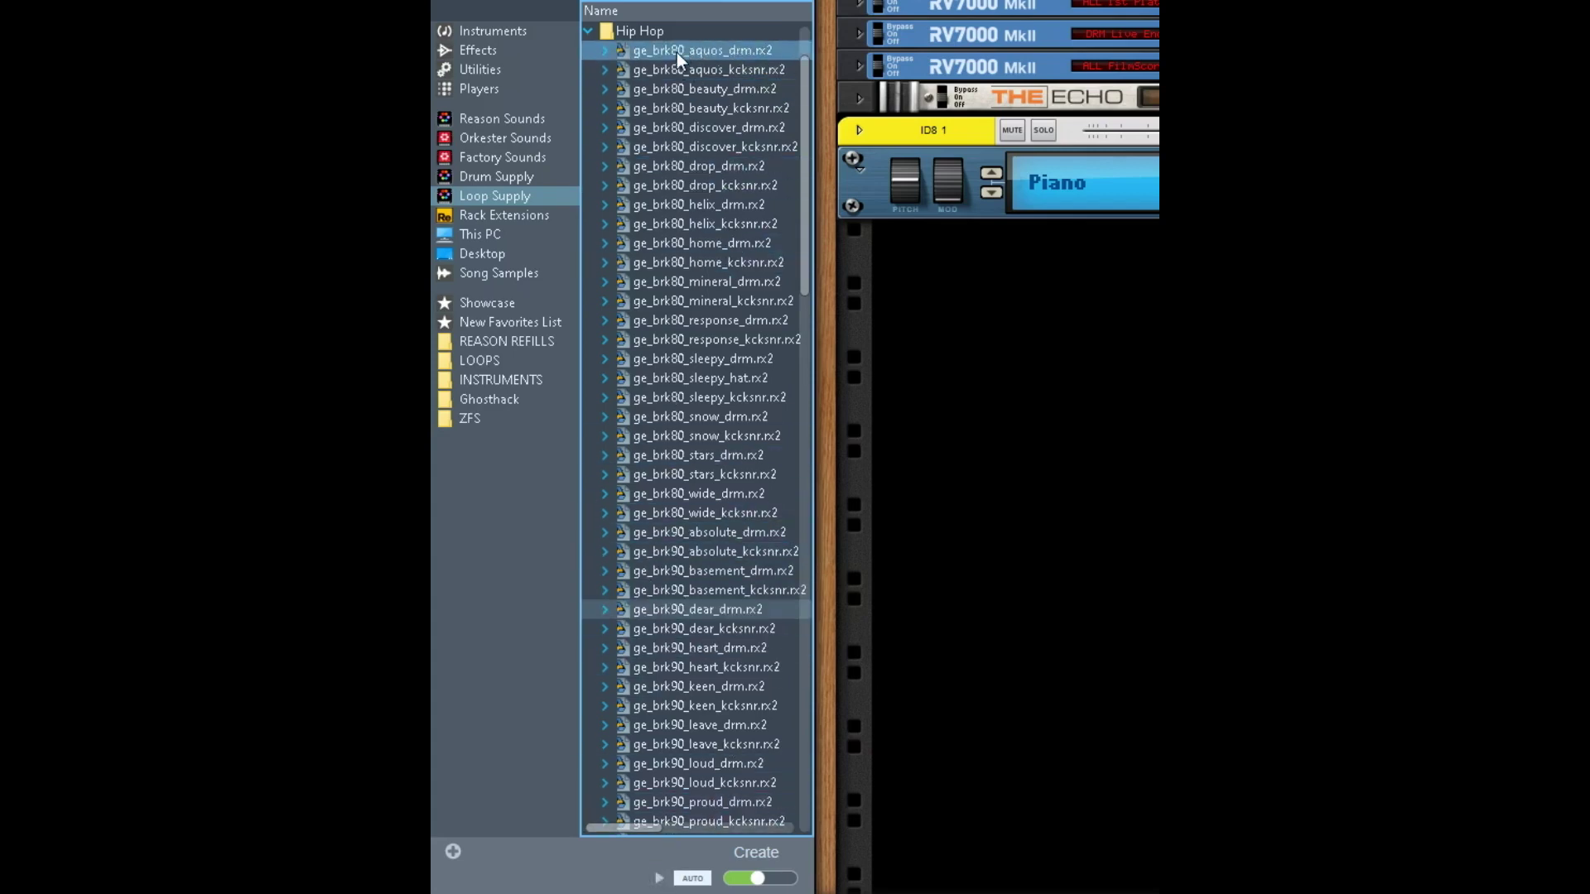
scroll(686, 519, "down", 7)
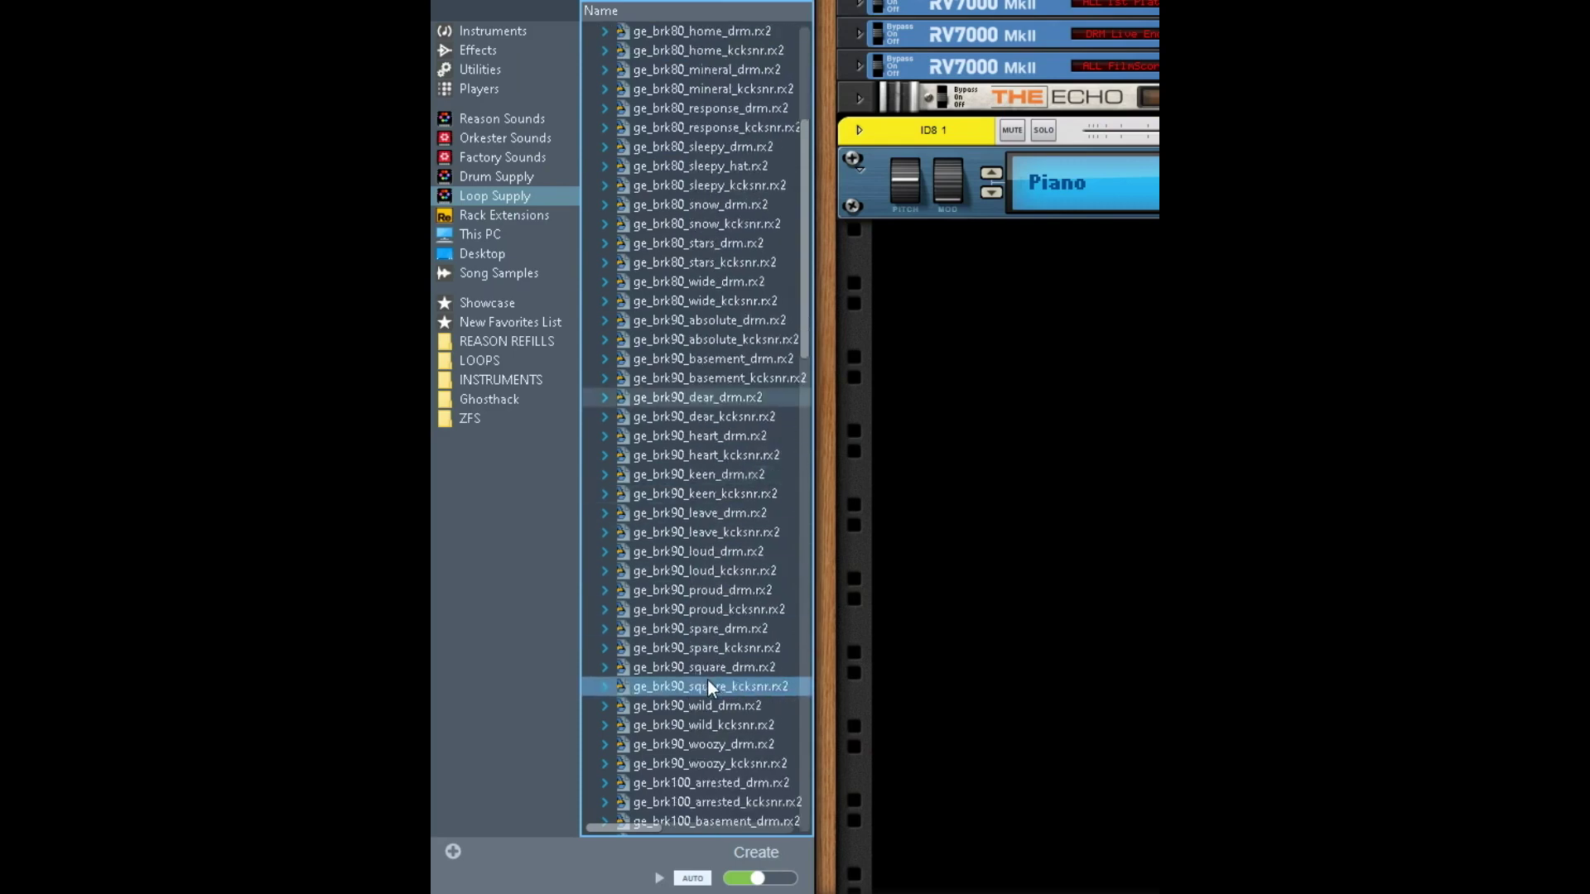
scroll(684, 743, "down", 1)
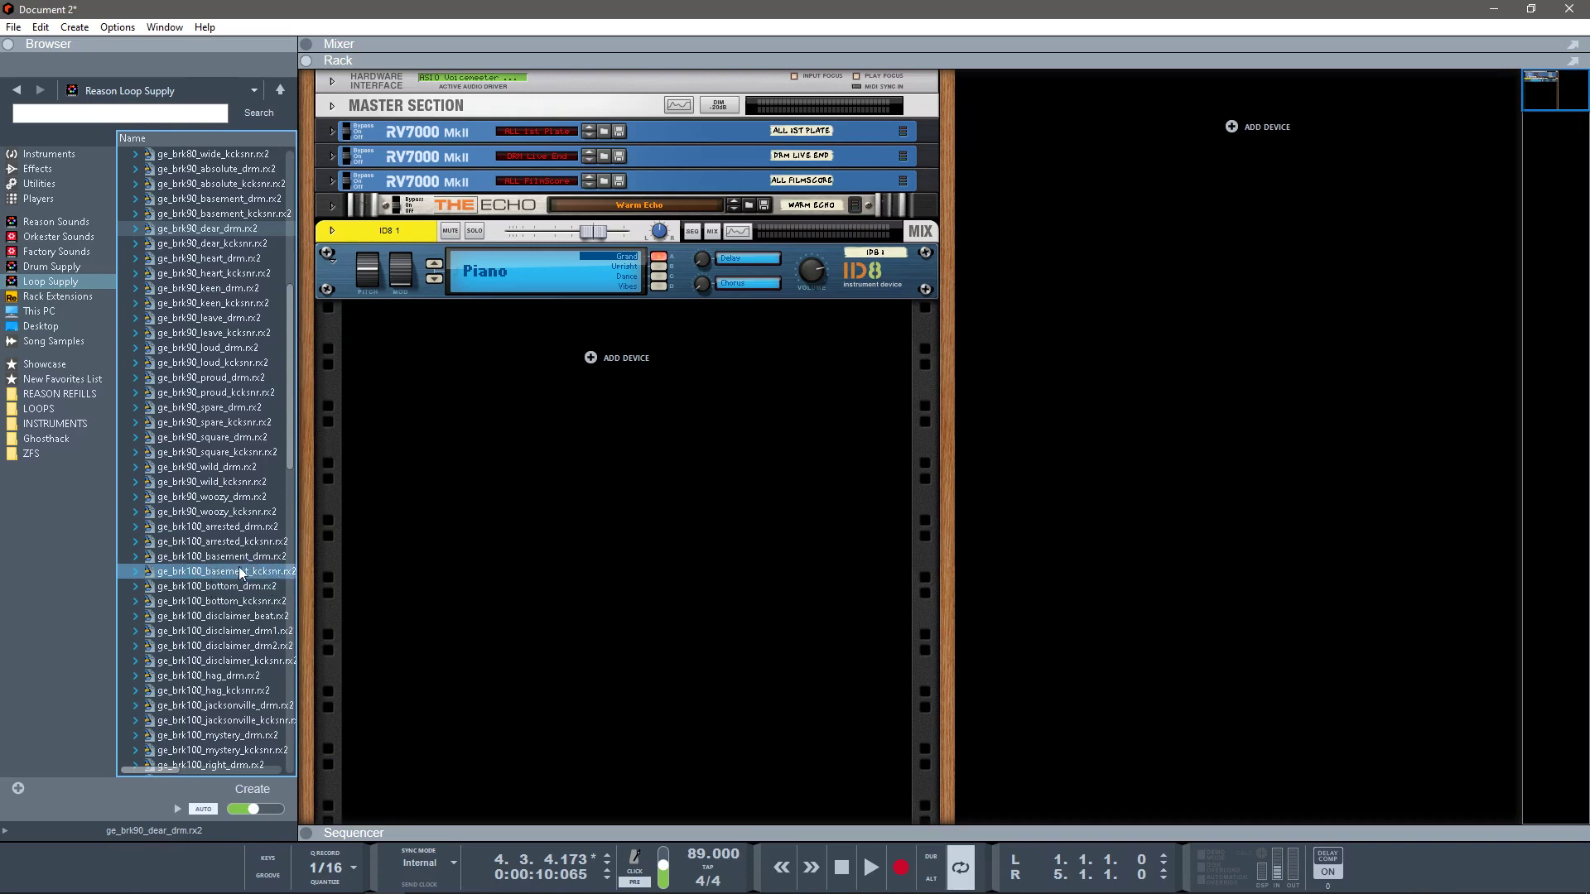
scroll(218, 556, "down", 3)
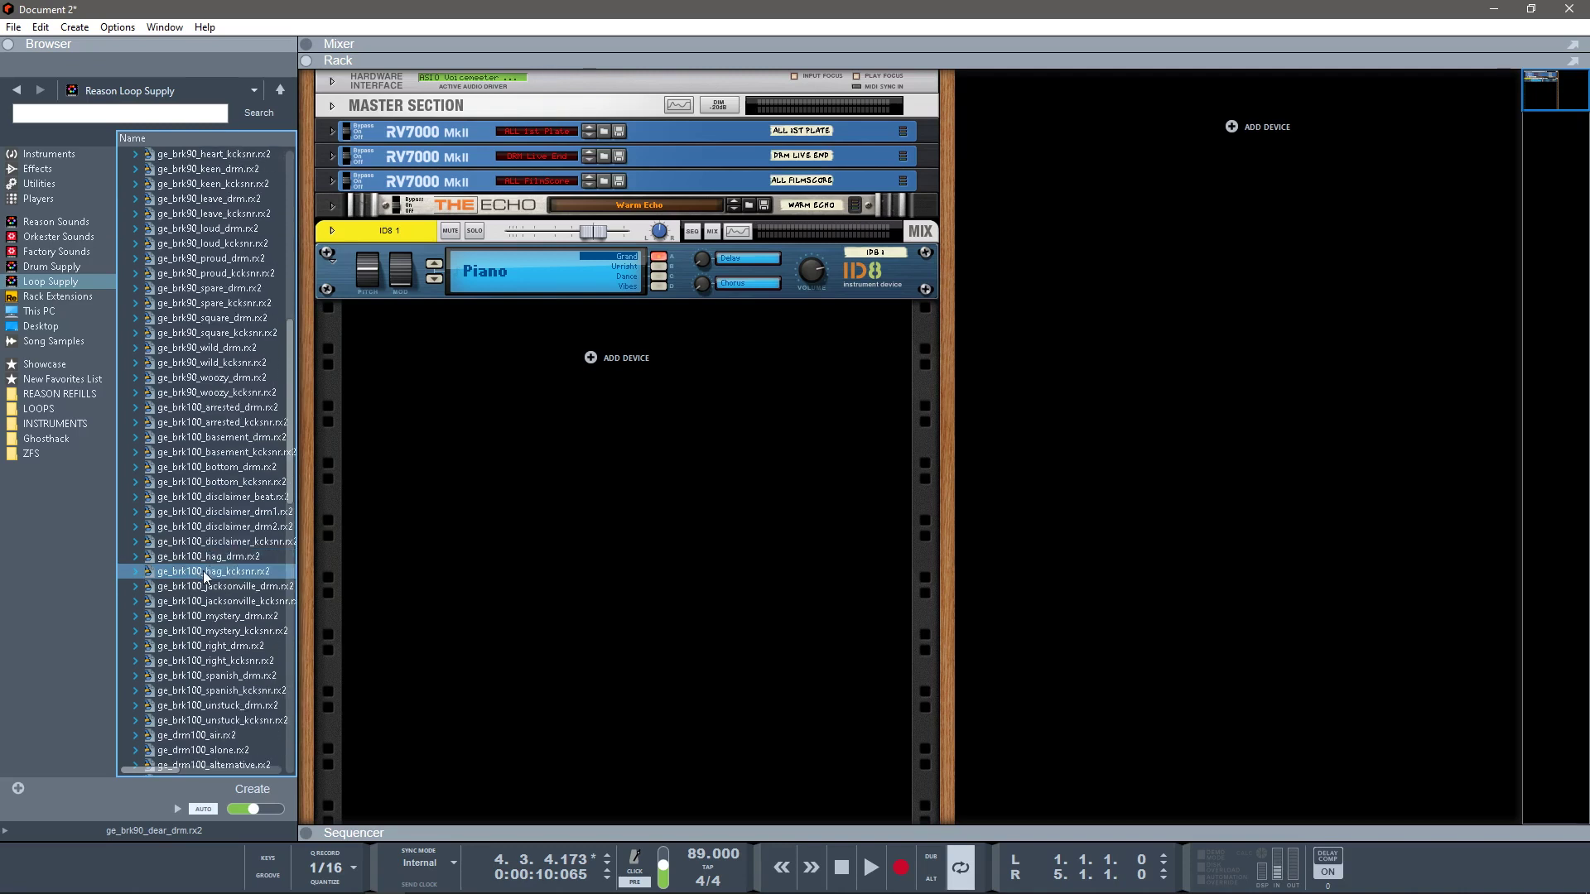
scroll(191, 573, "down", 2)
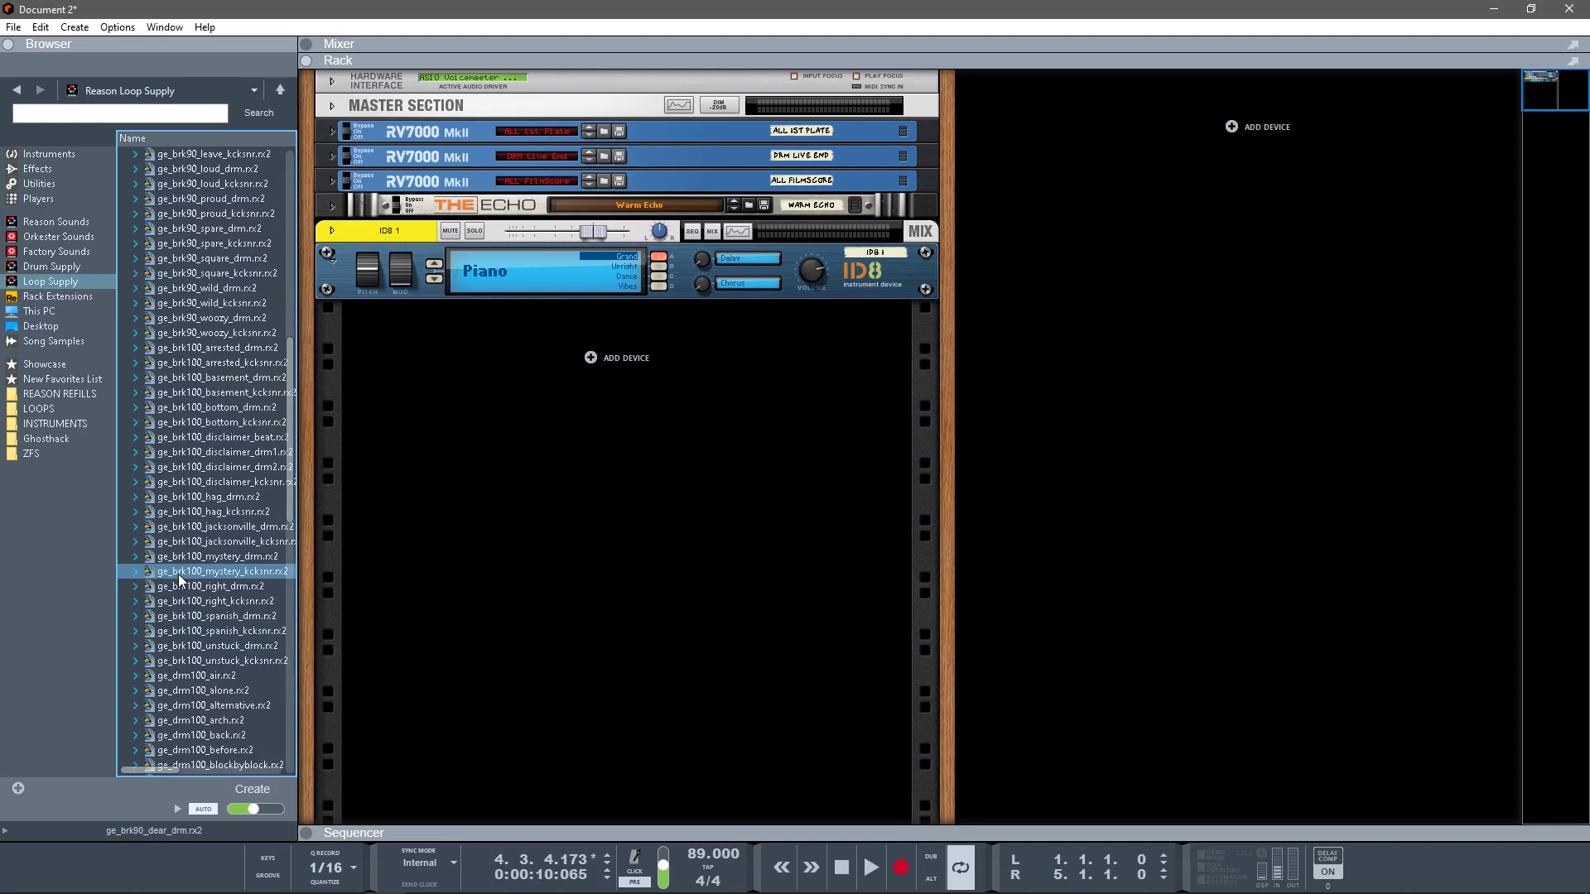
scroll(203, 633, "up", 5)
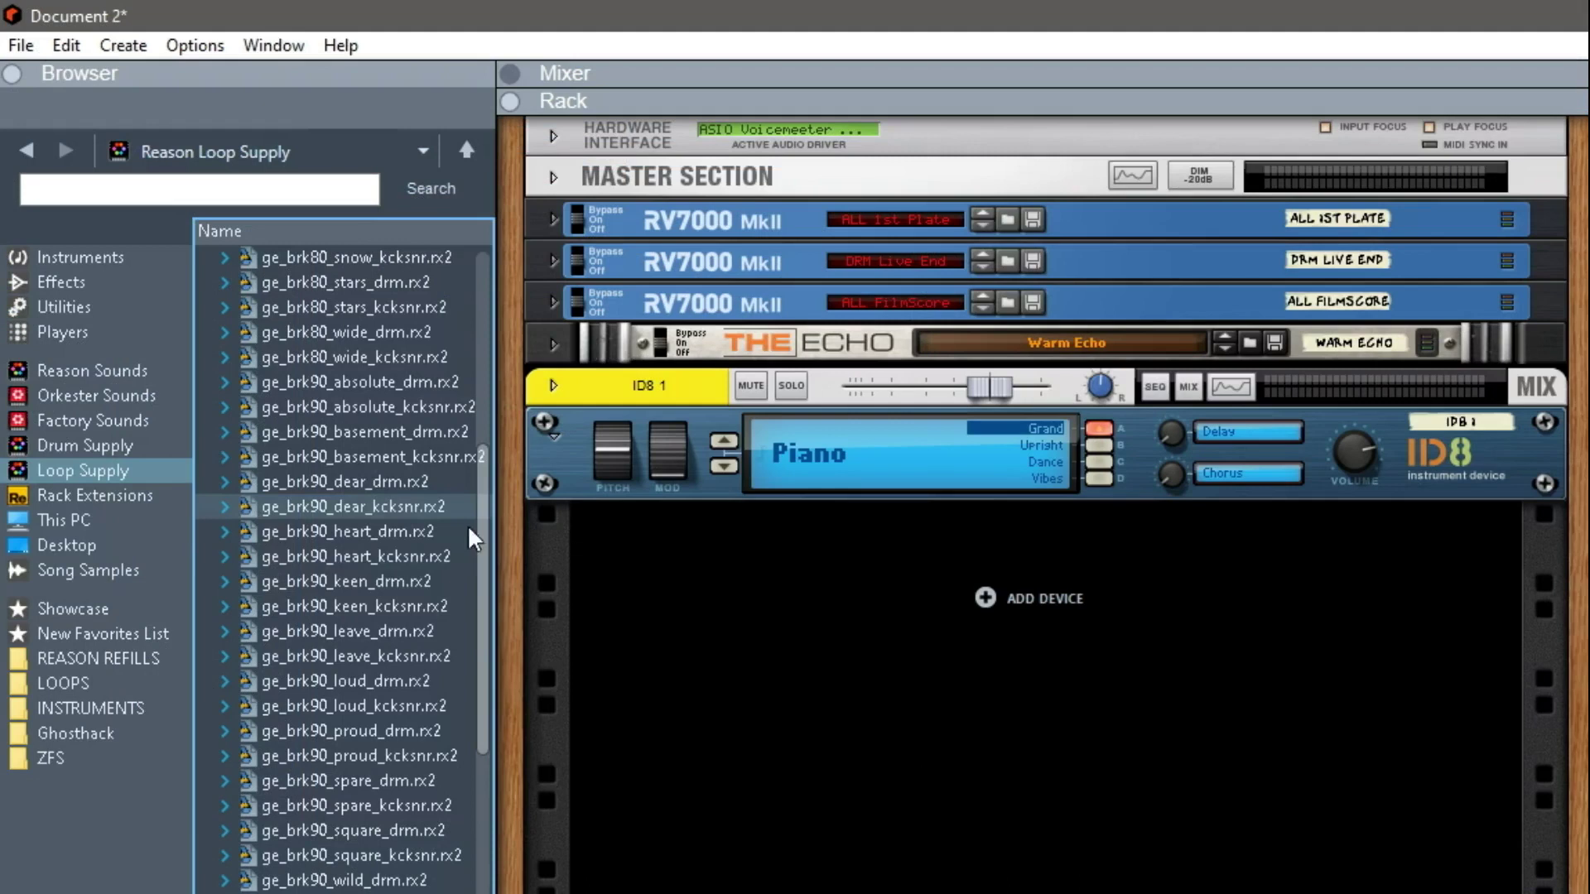
Step: Load ge_brk90_dear_kcksnr into a new Dr.OctoRex and ge_brk90_dear_drm into slot 2, then stop
left_click_drag(399, 507, 898, 590)
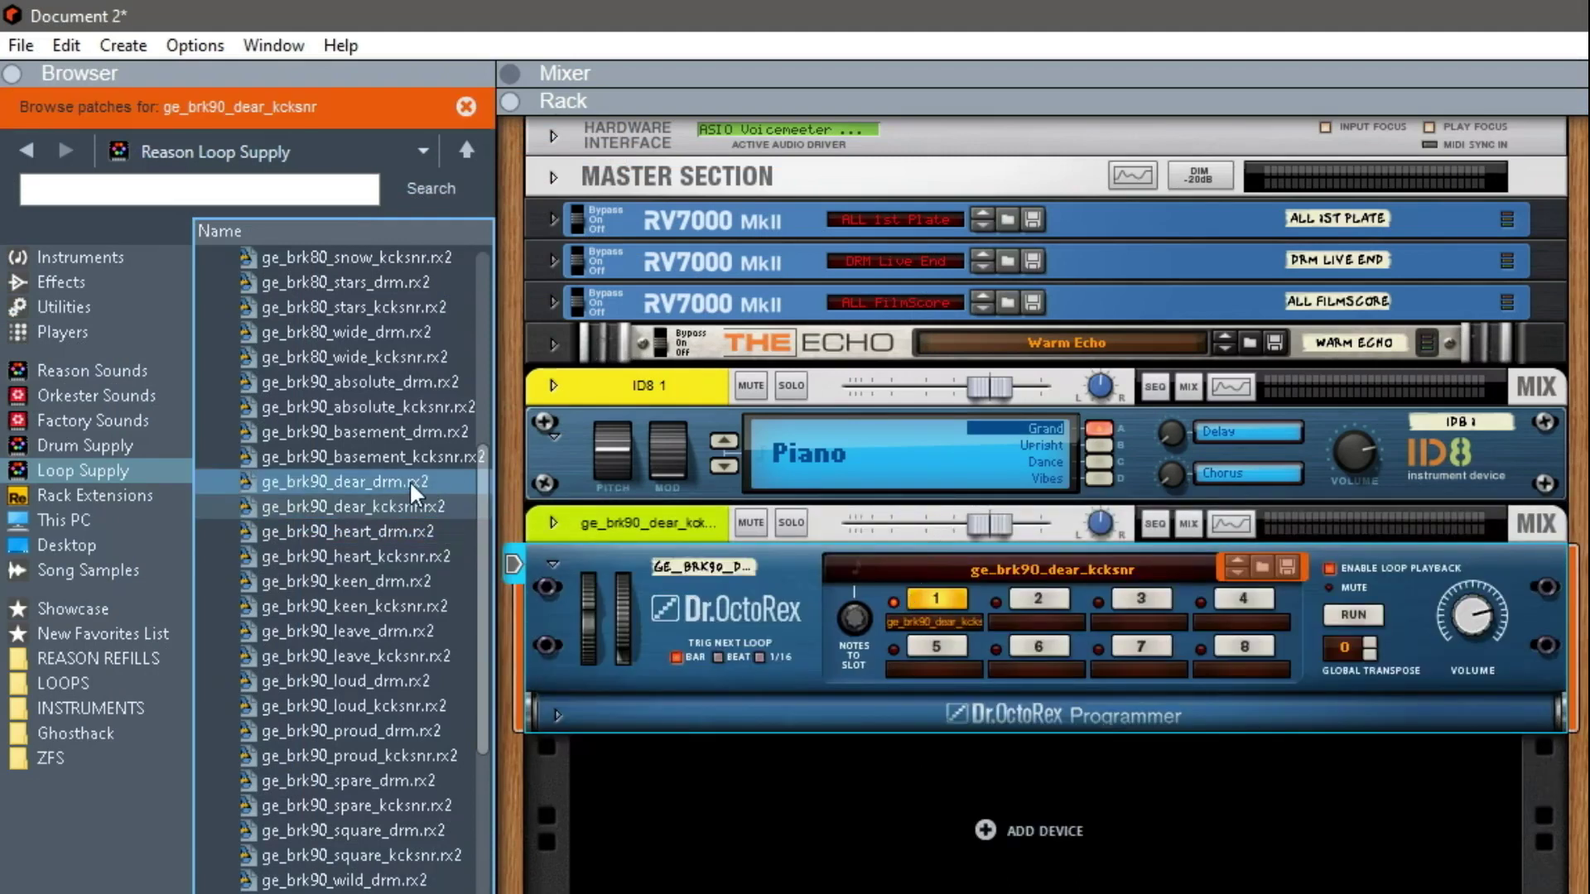
left_click_drag(406, 479, 1033, 609)
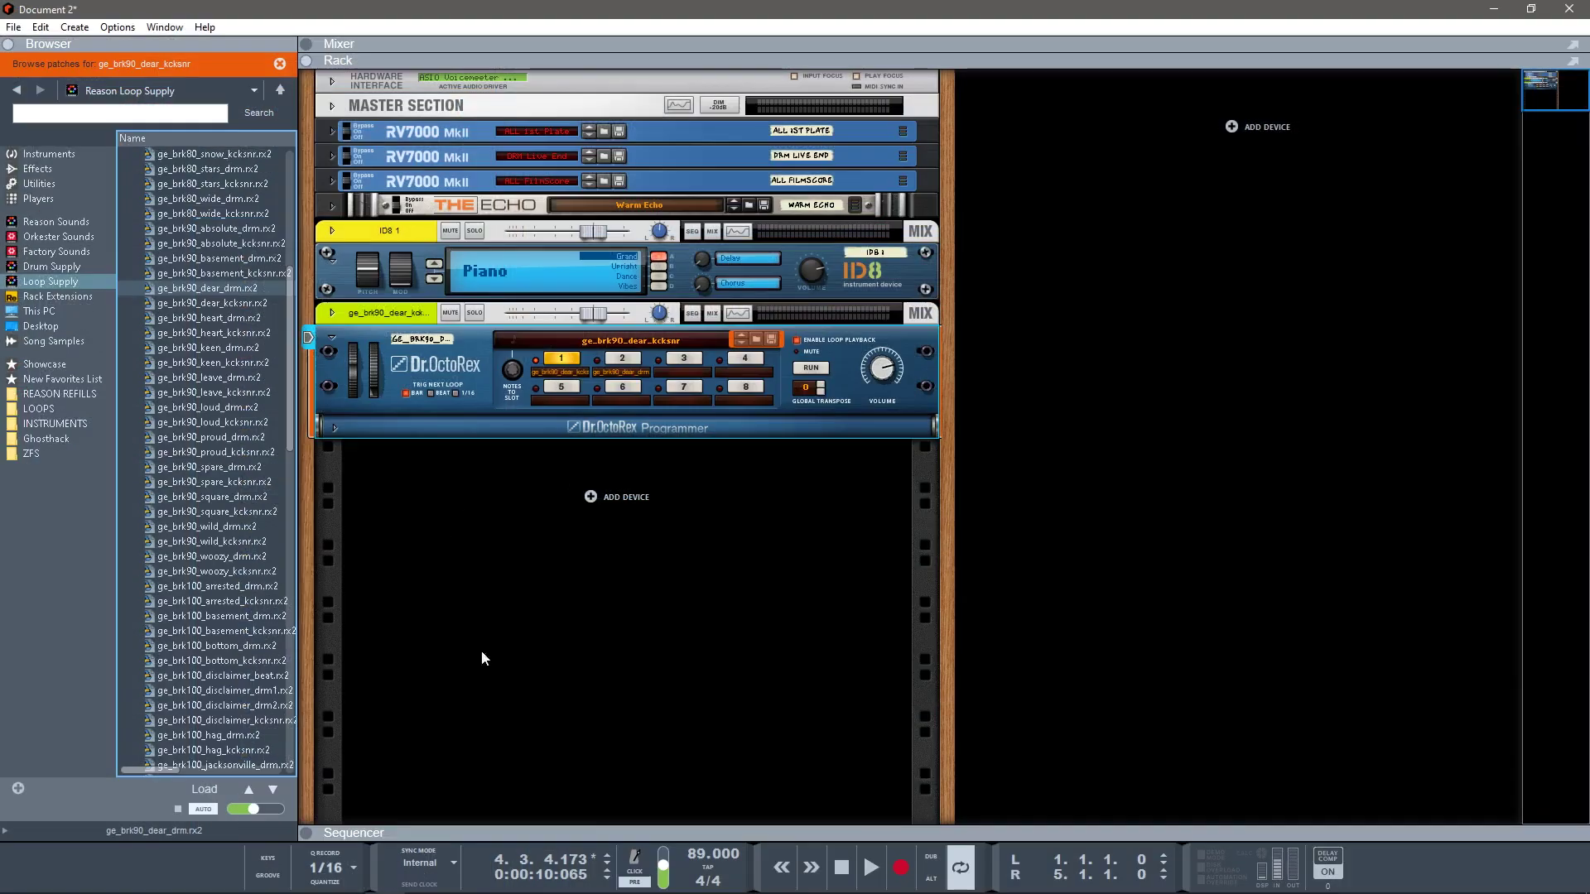
left_click(831, 876)
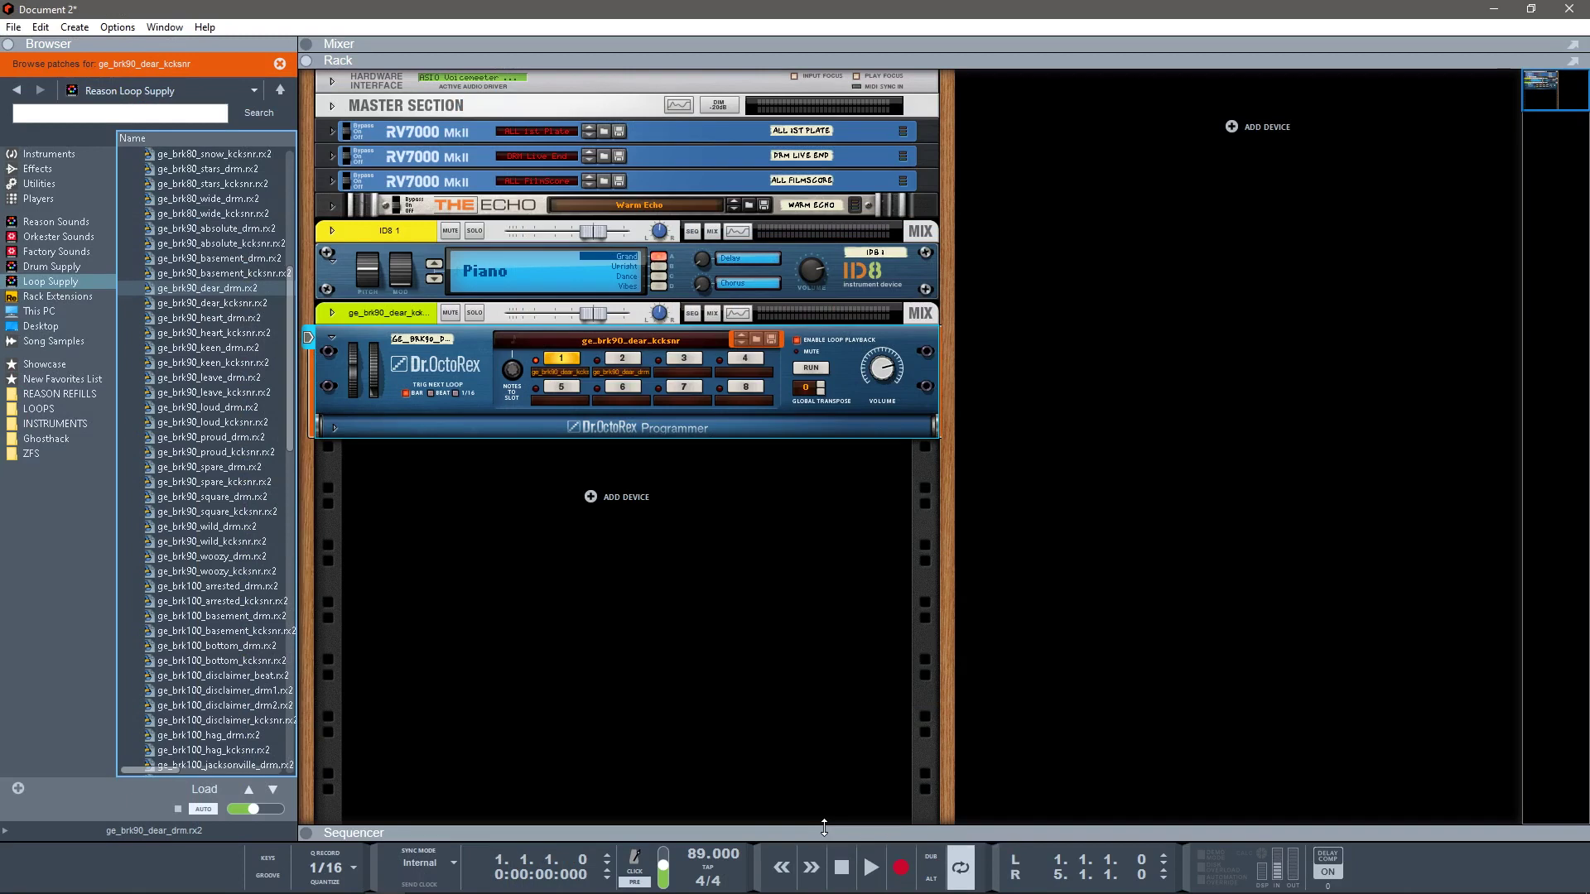
Step: Switch to the sequencer (F7) and play back the four-bar piano clip, then stop
key("F7")
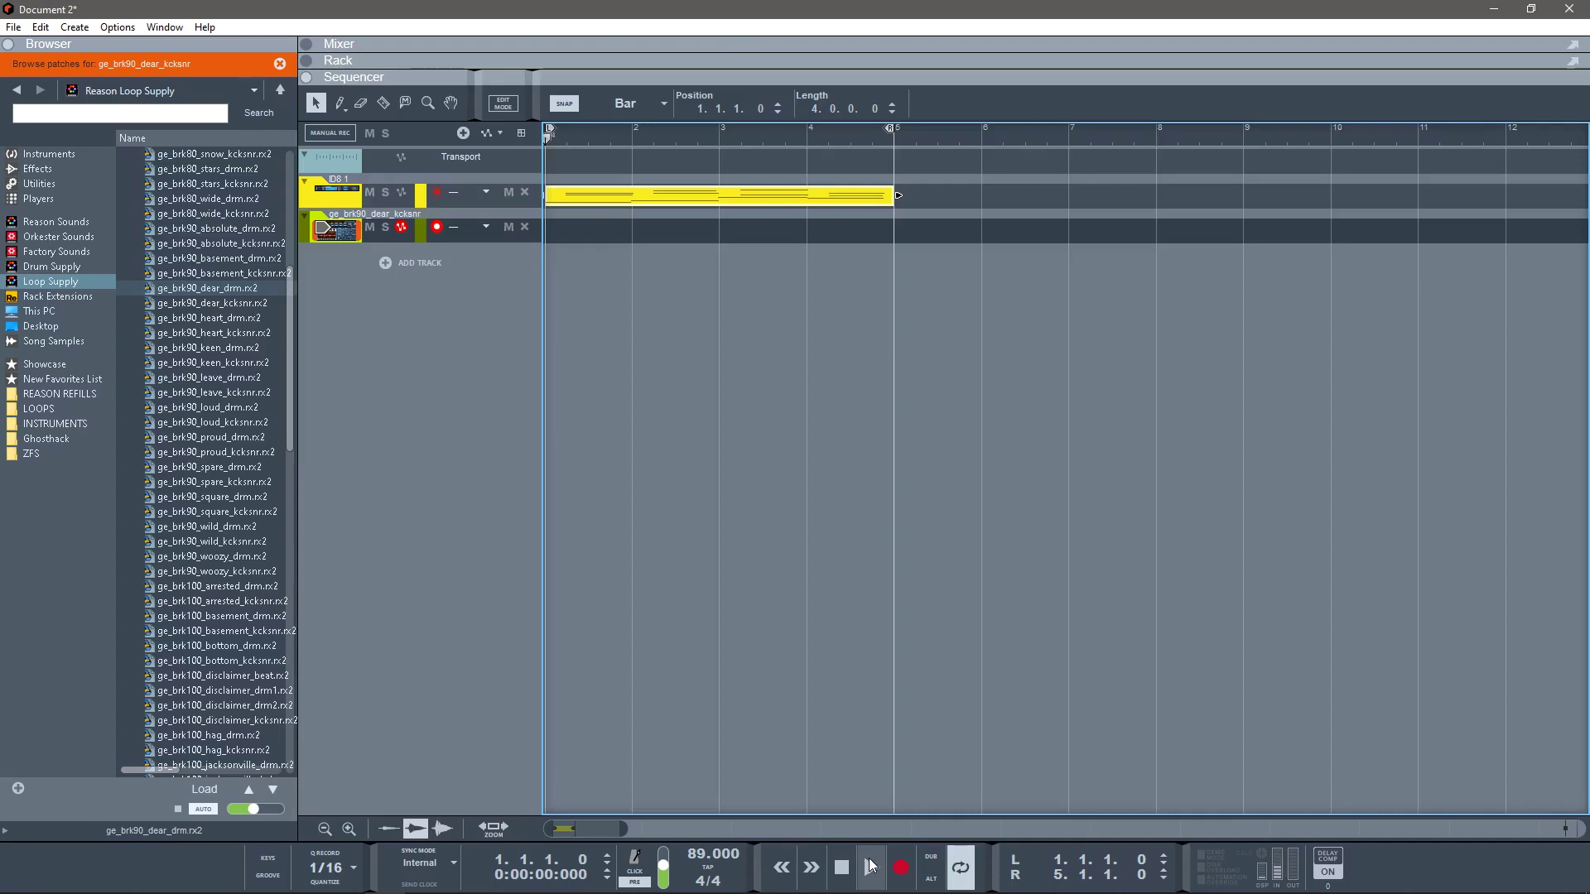
left_click(871, 866)
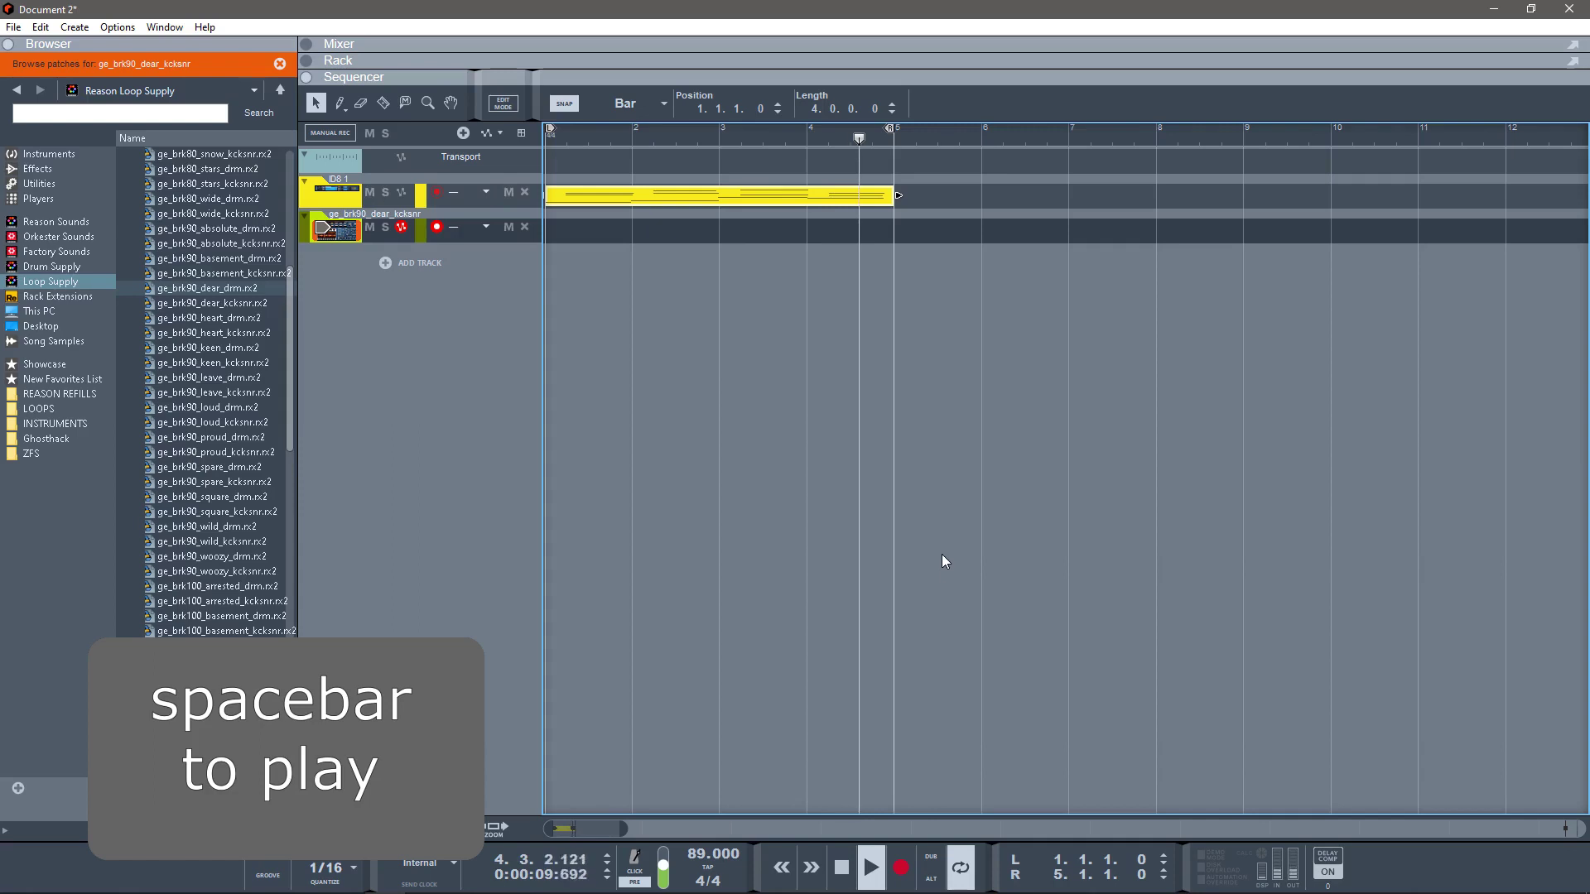
key("space")
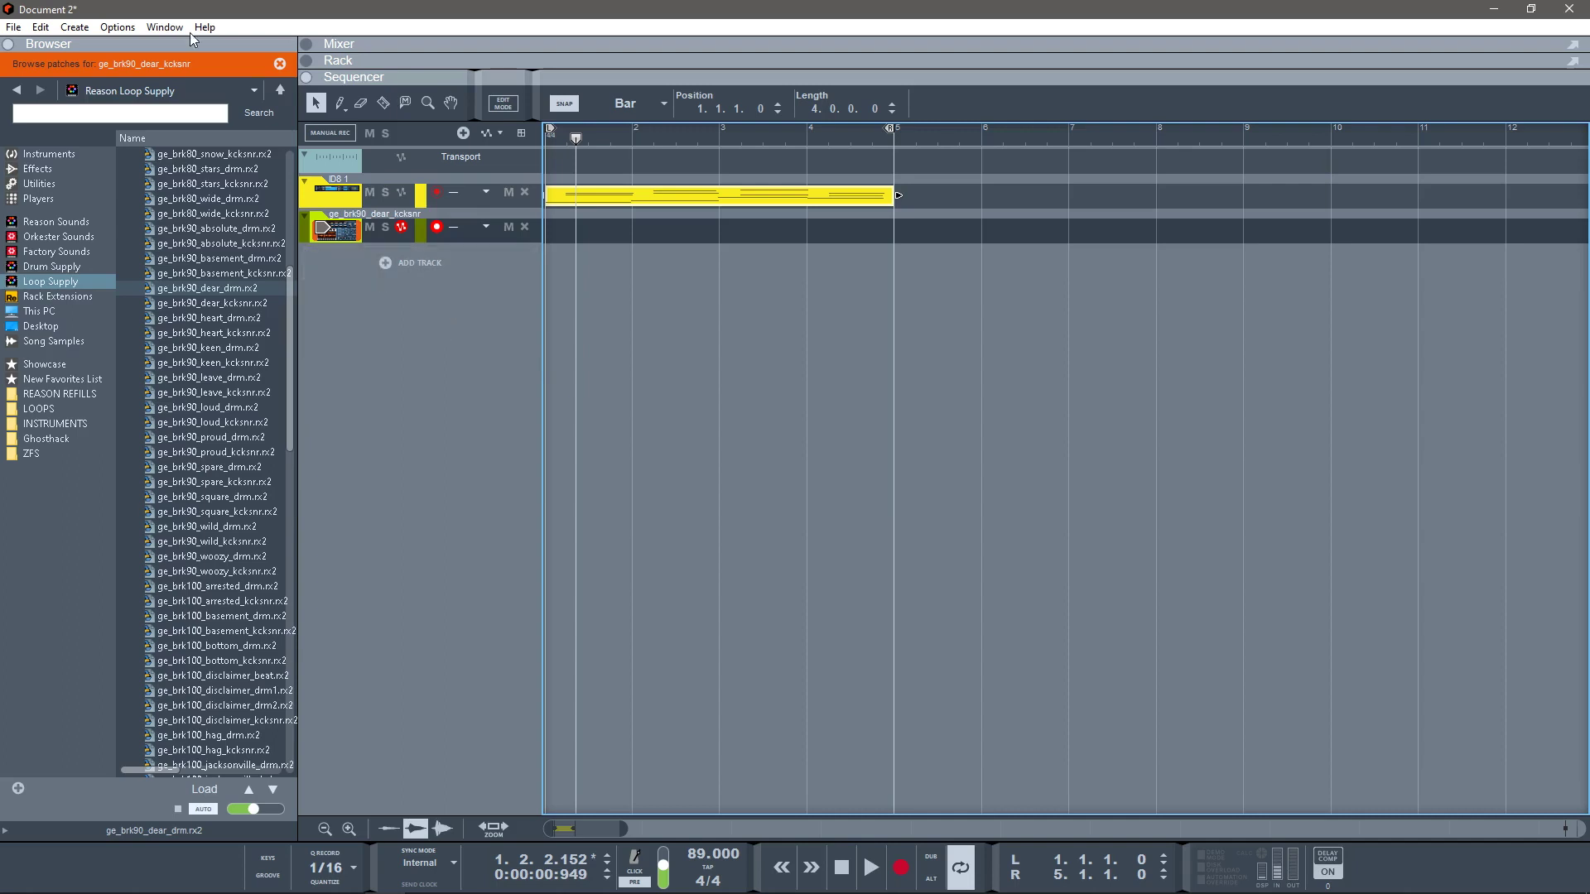
Step: Collapse the browser to widen the sequencer and turn loop playback off
left_click(280, 64)
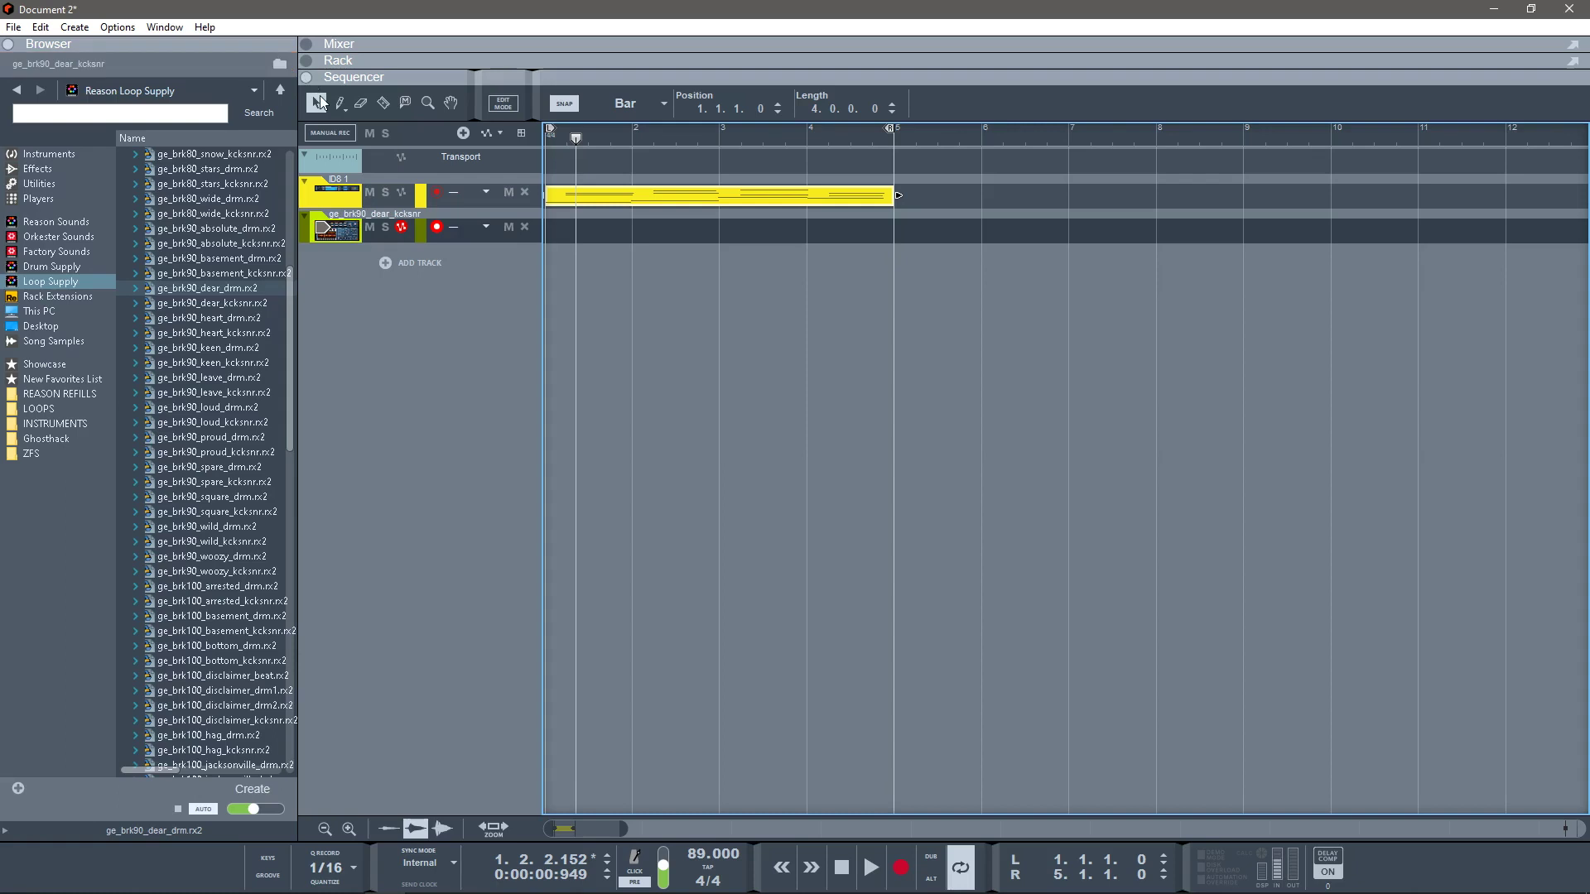
left_click(9, 43)
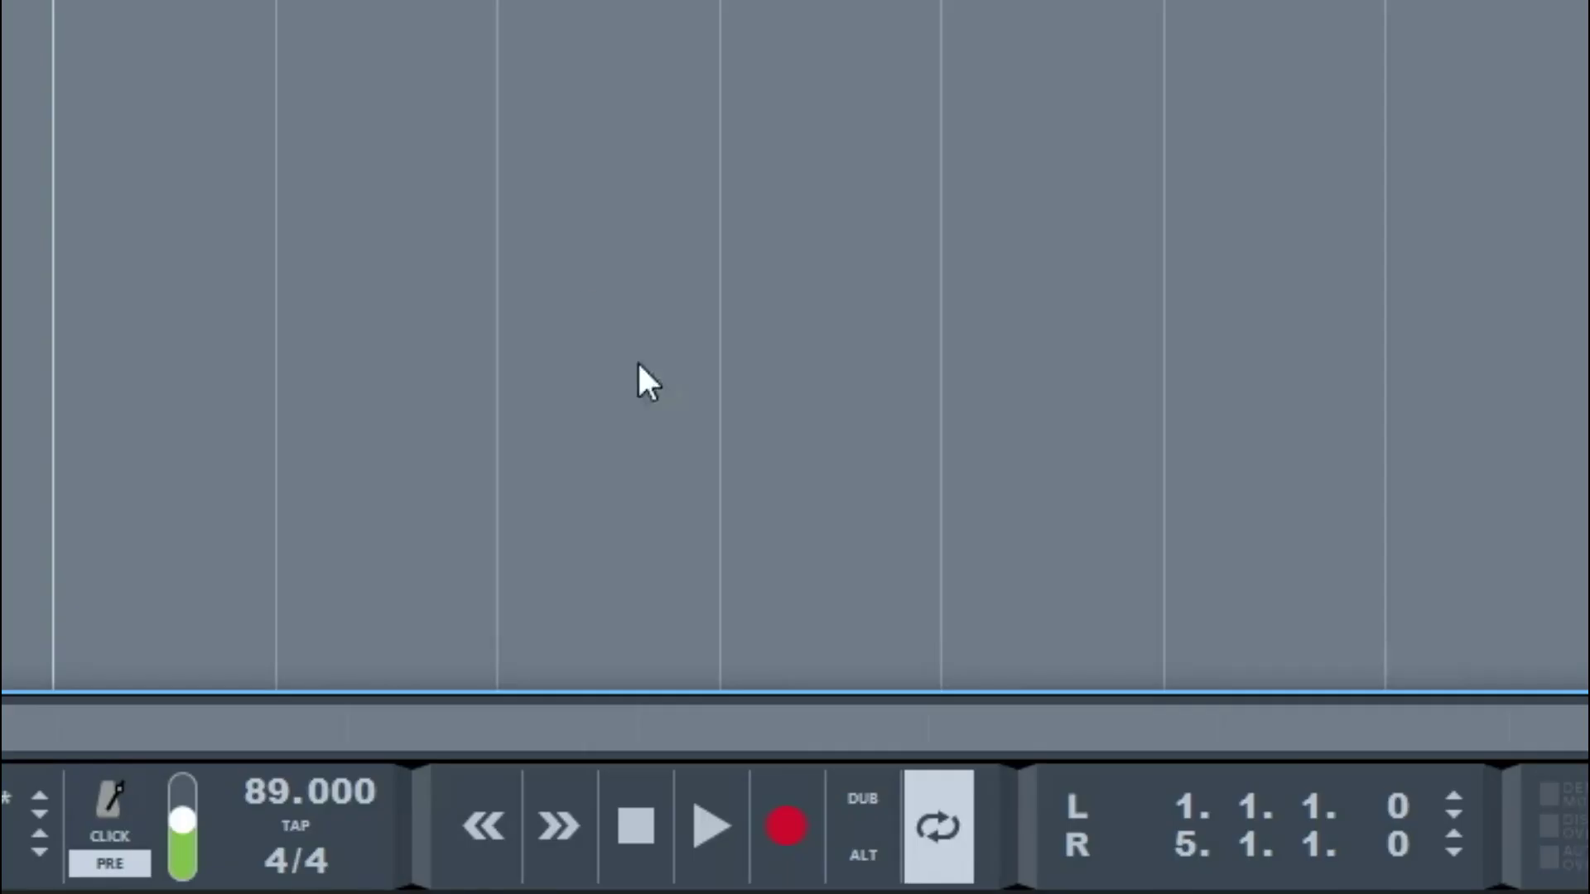
left_click(949, 822)
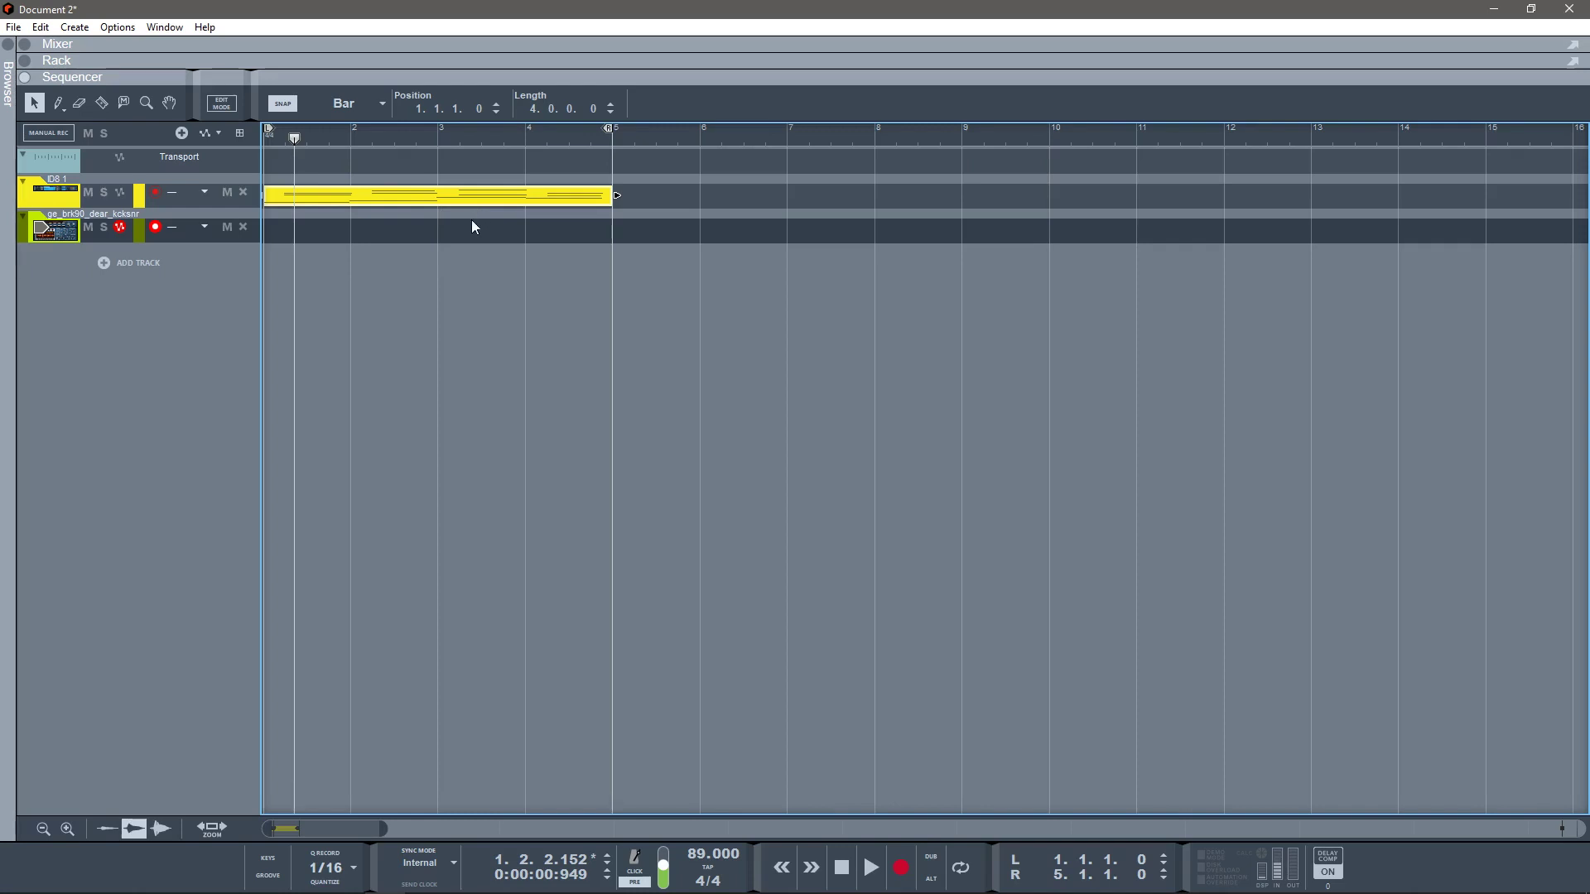
Step: Copy and paste the four-bar piano clip to fill bars 1–16, then return to the rack (F6)
key("ctrl+c")
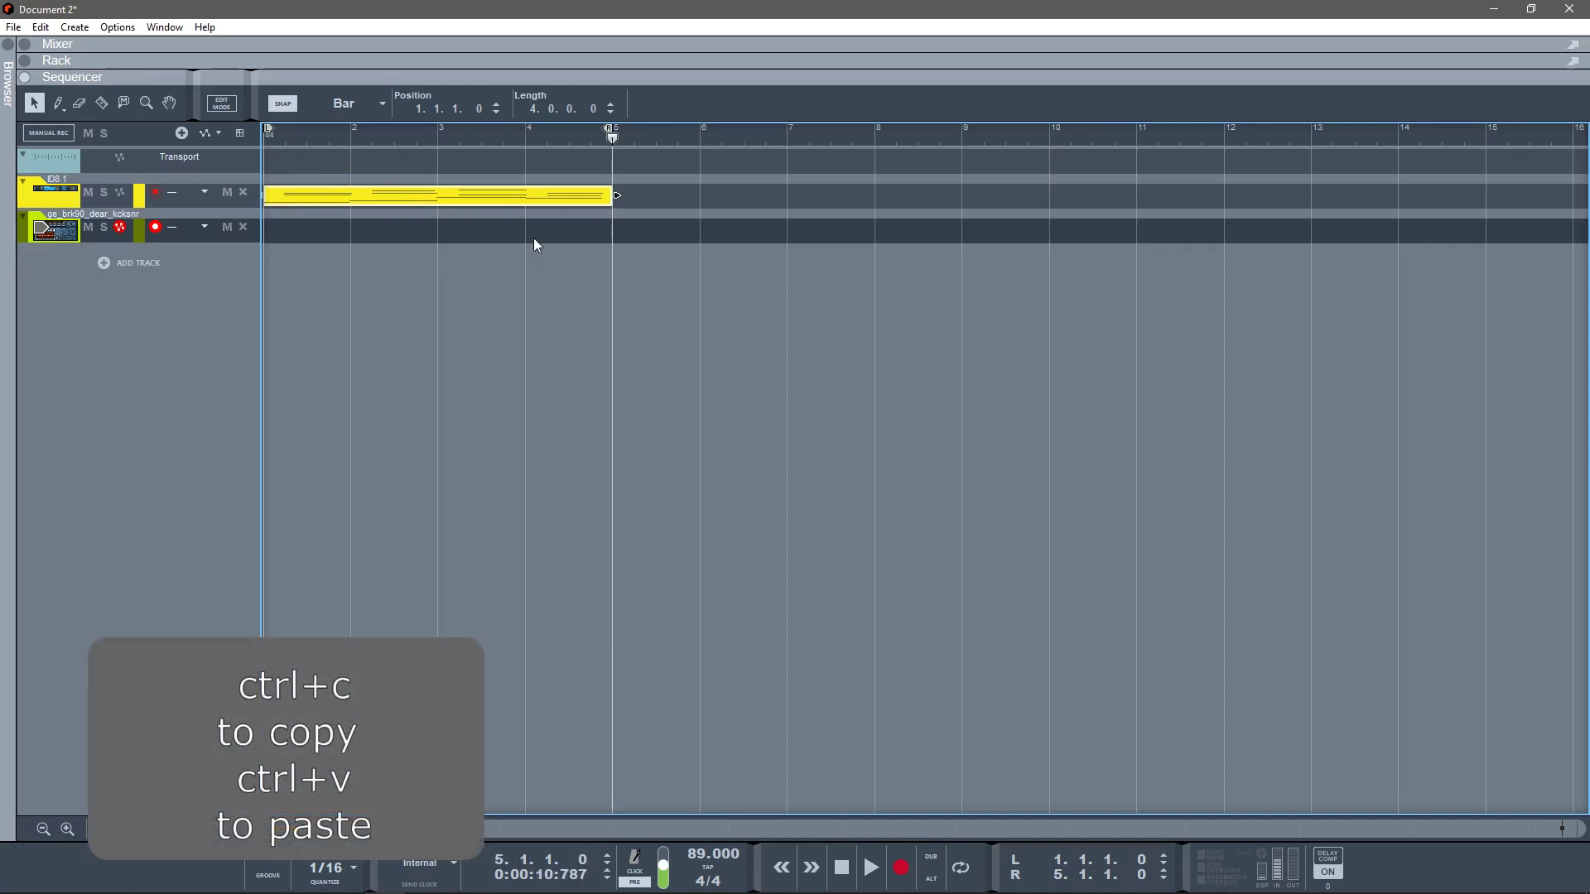
key("ctrl+v")
key("ctrl+v")
key("ctrl+v")
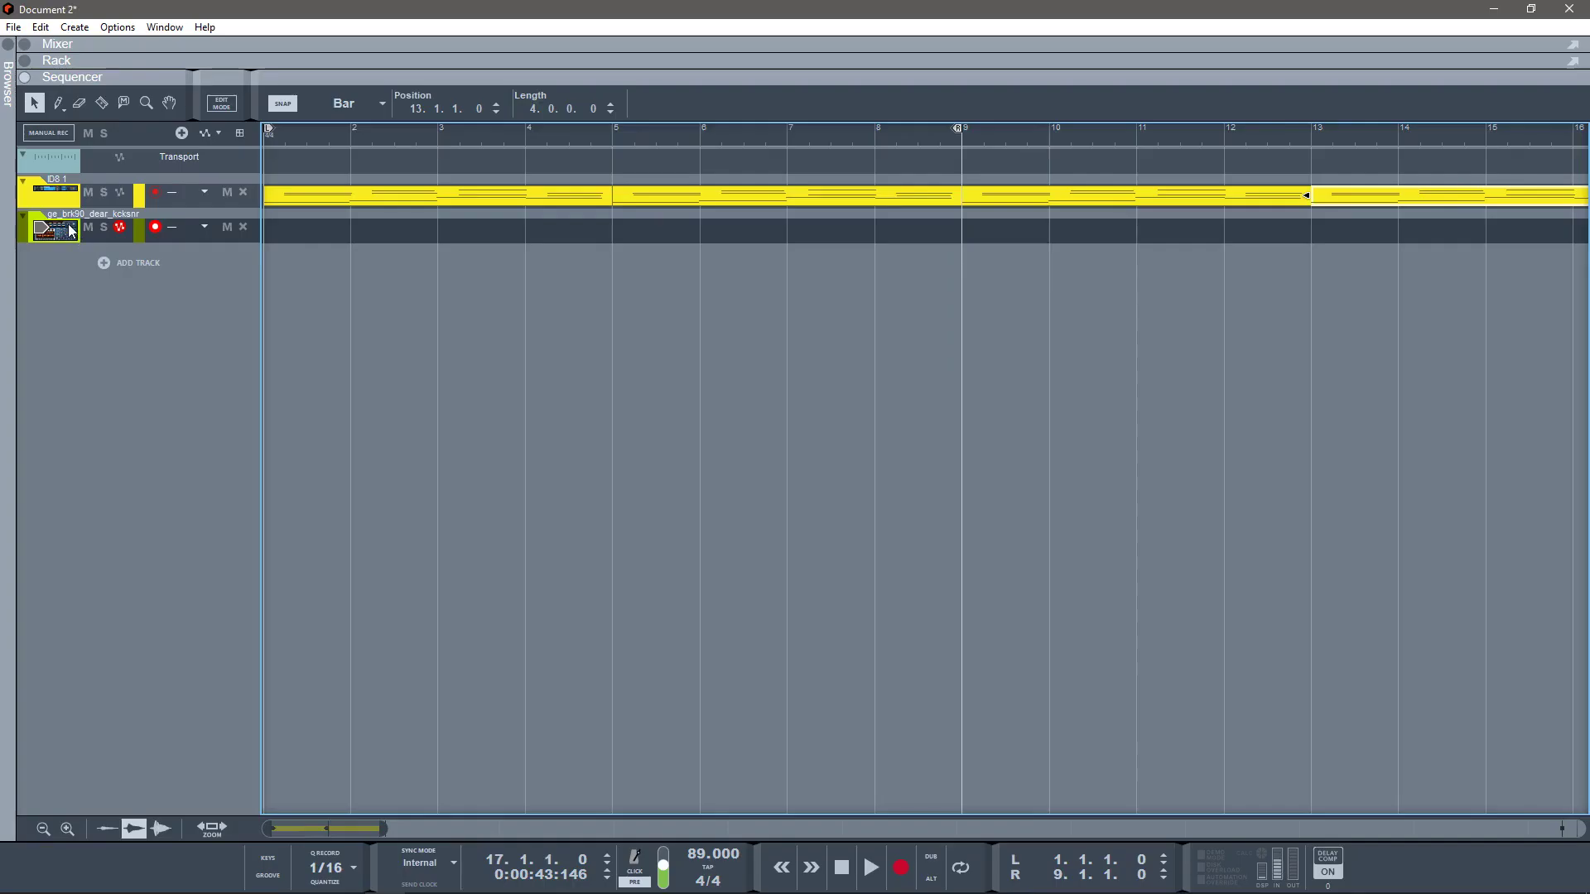
left_click(75, 248)
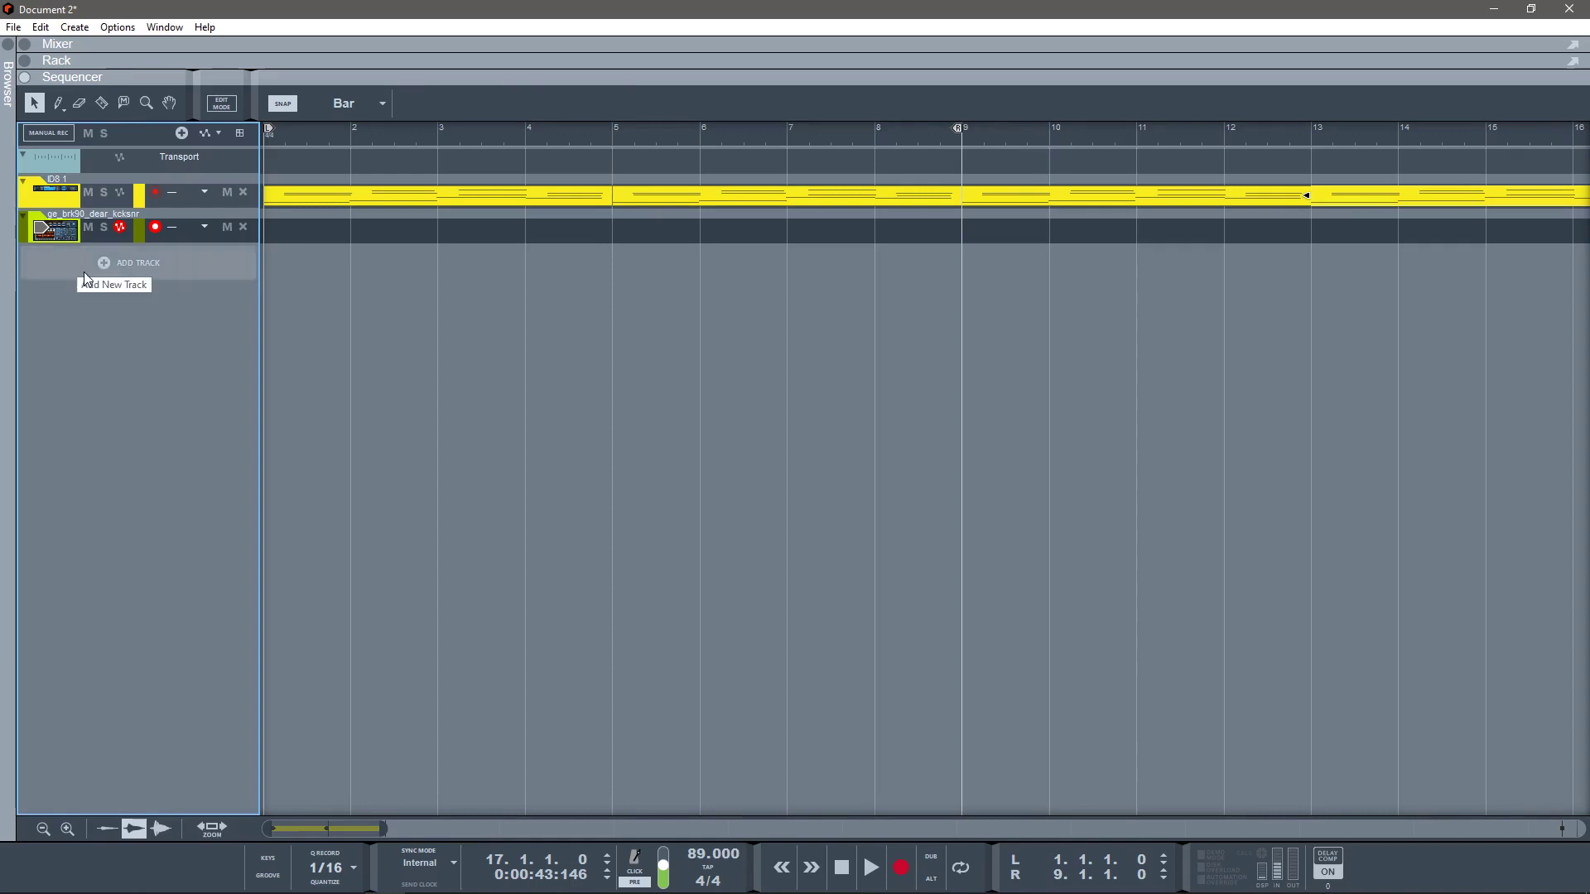
key("F6")
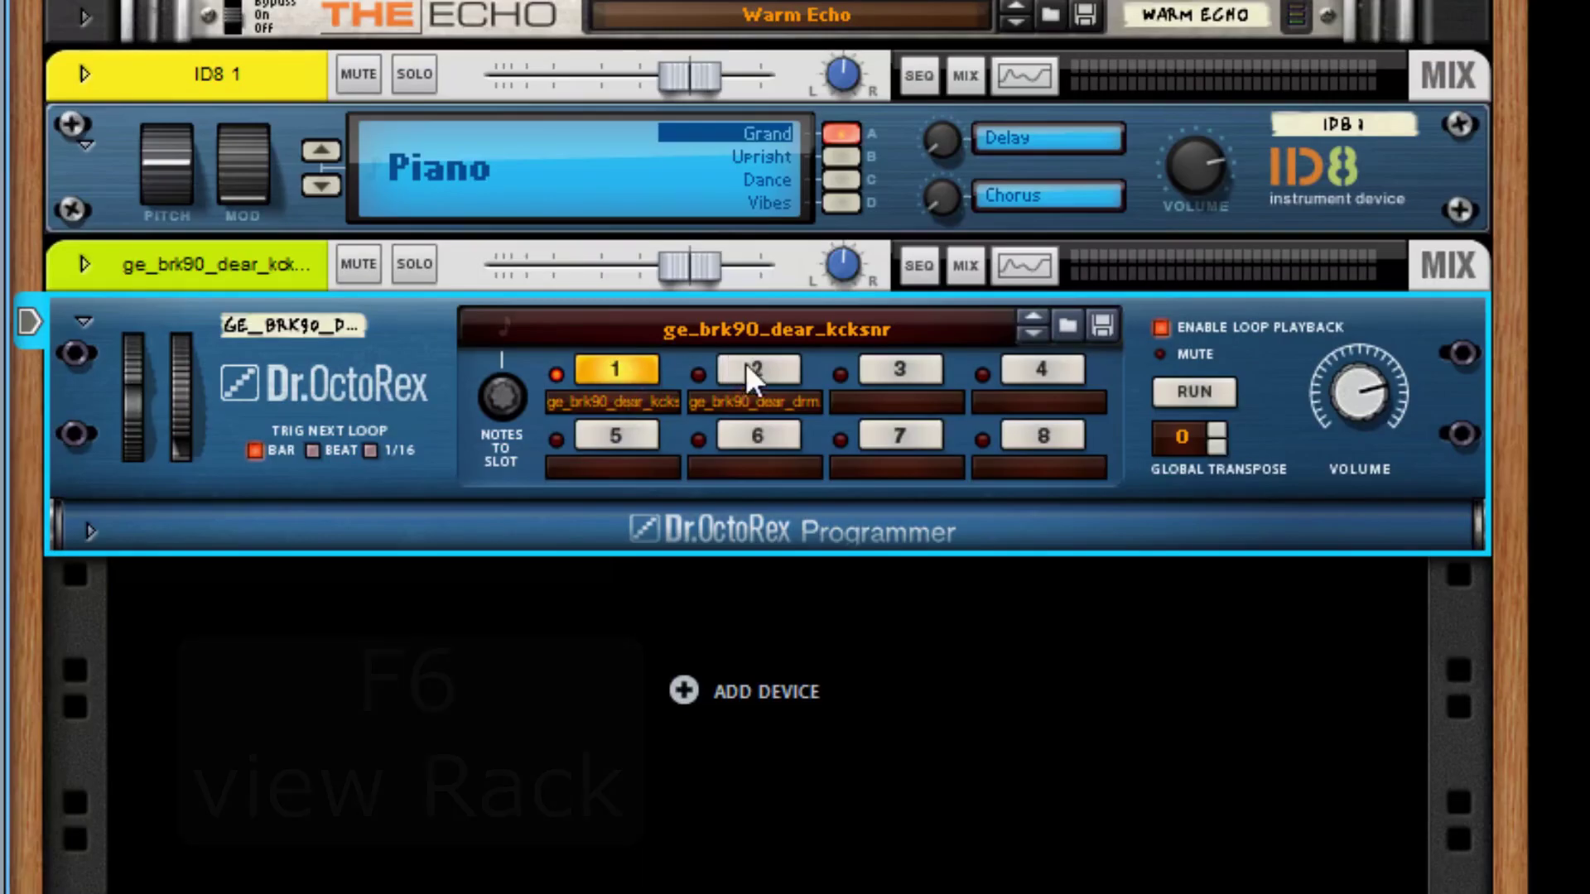
Step: Create a Pattern Select automation lane from the Dr.OctoRex loop slot selector
left_click(754, 369)
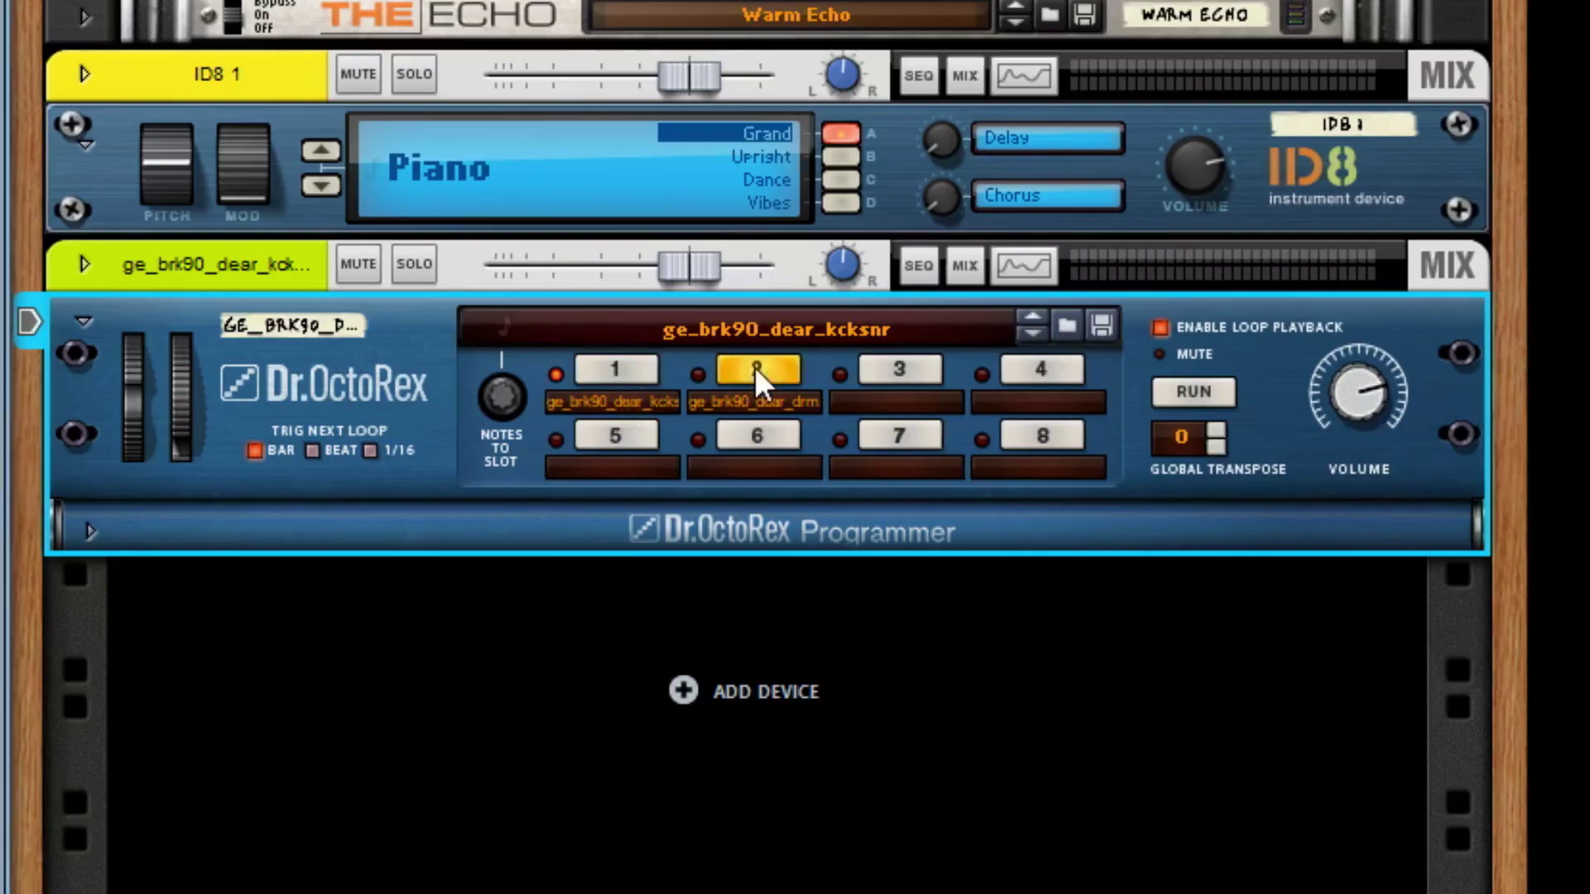
left_click(626, 372)
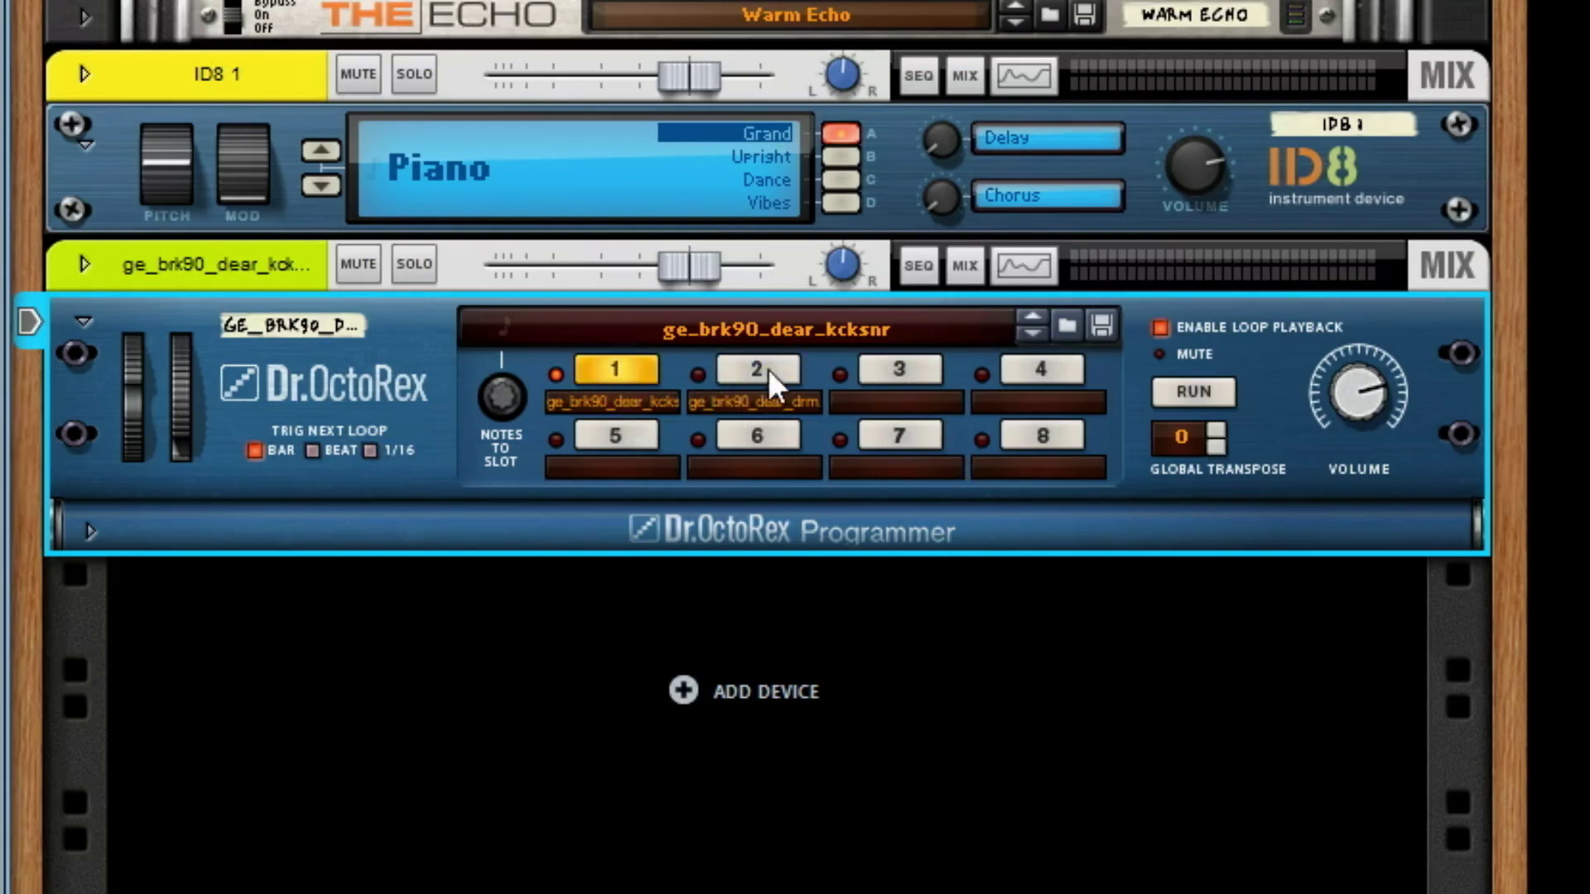
right_click(638, 366)
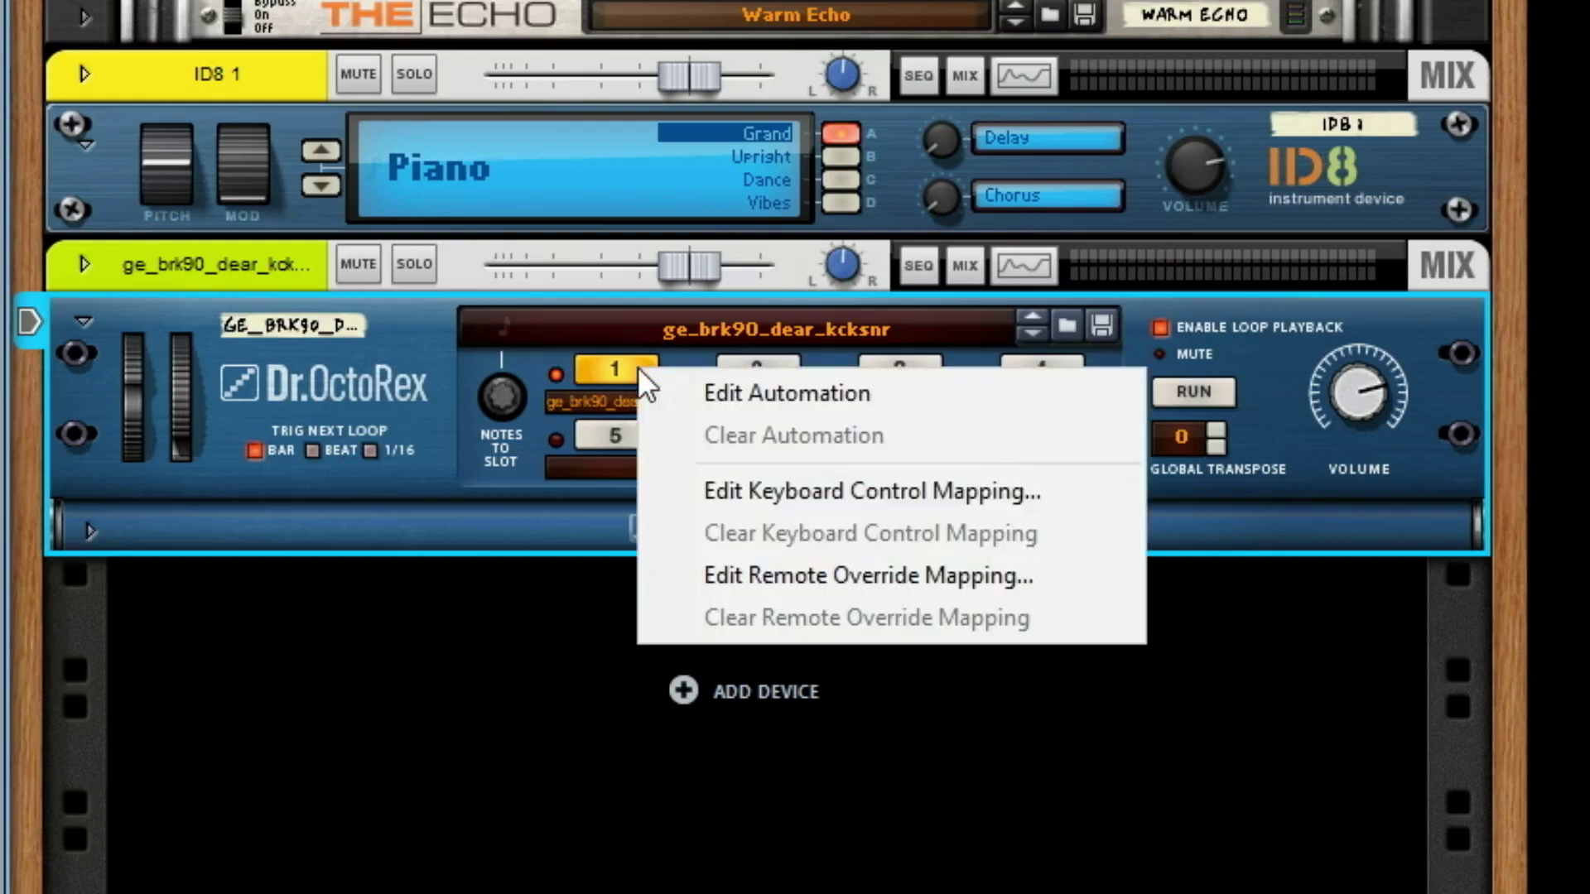
left_click(753, 391)
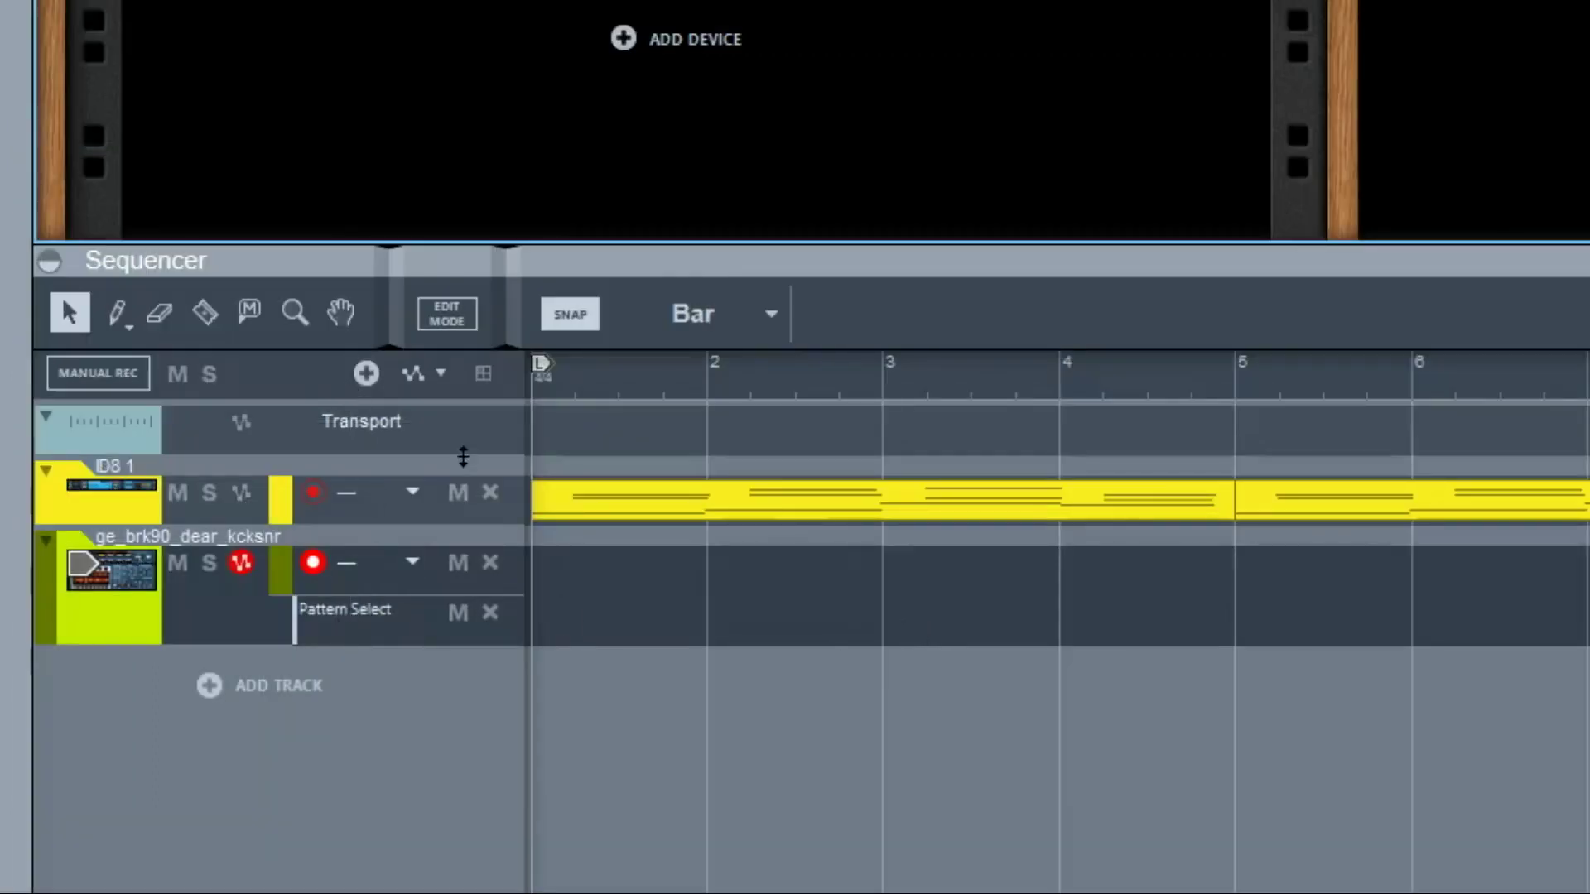
Step: Draw Pattern Select clips with the Pencil tool starting at bar 5 and bar 9
left_click(756, 642)
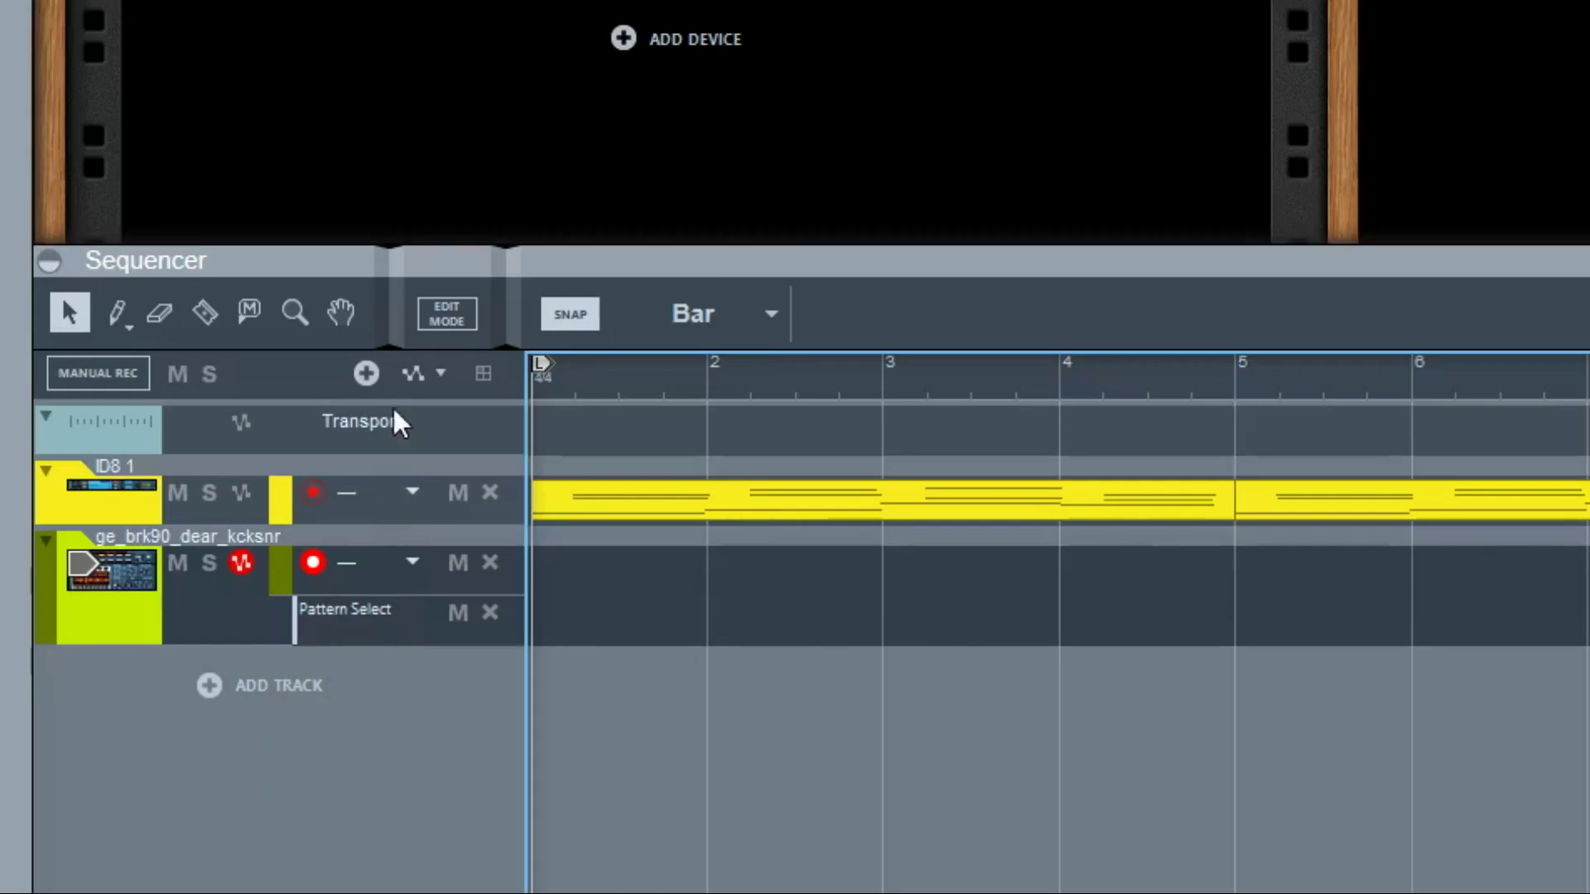
left_click(116, 314)
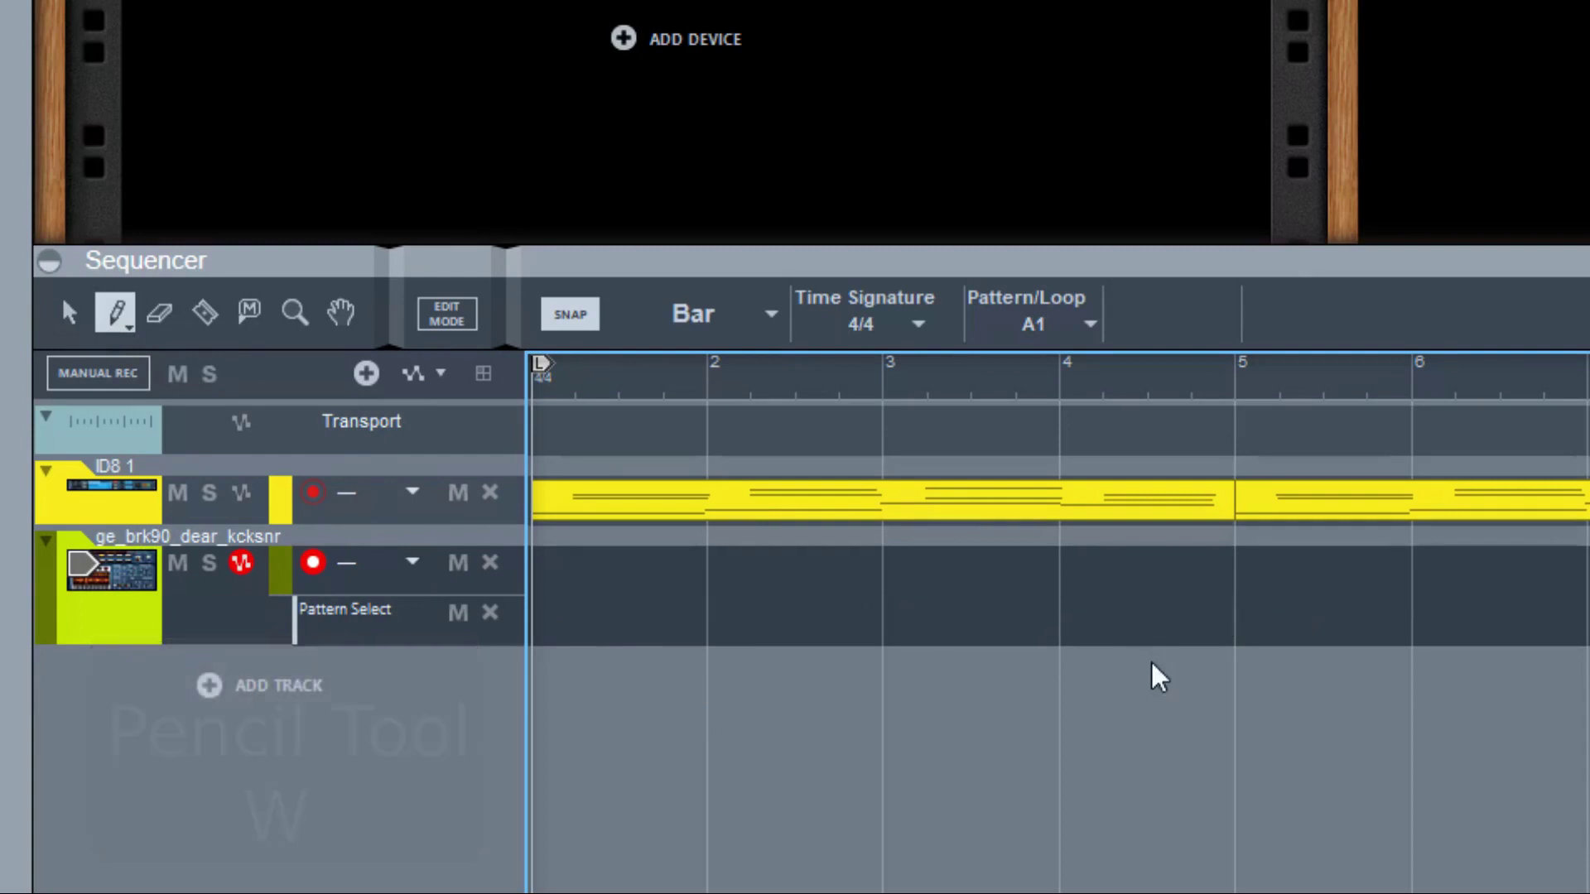
left_click_drag(1267, 613, 1586, 617)
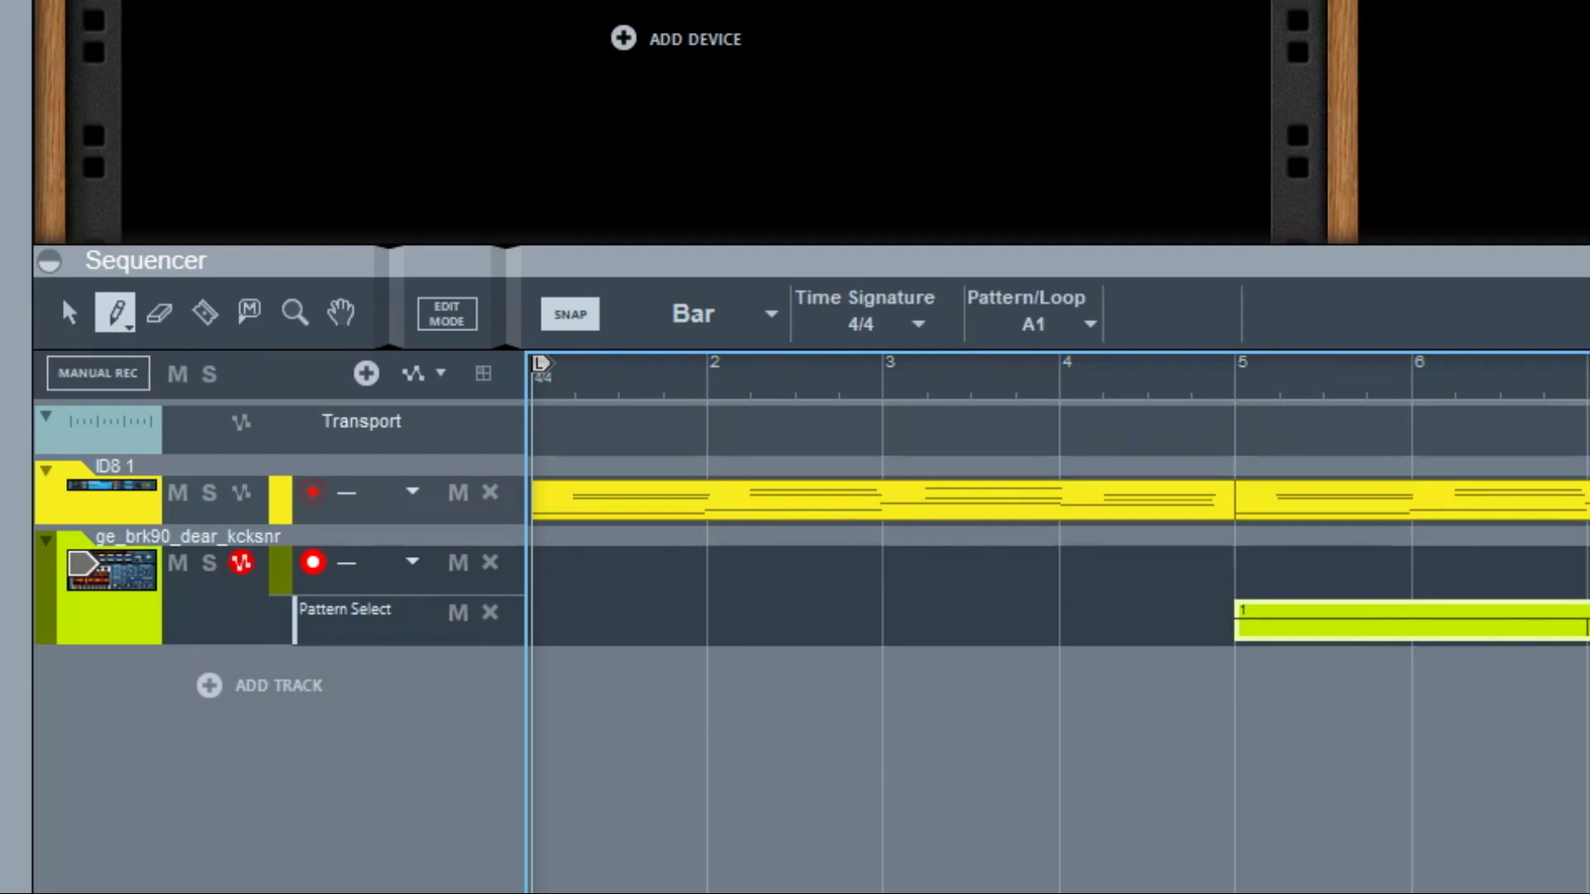
mouse_move(977, 530)
left_mouse_down()
mouse_move(1578, 522)
mouse_move(1429, 525)
left_mouse_up()
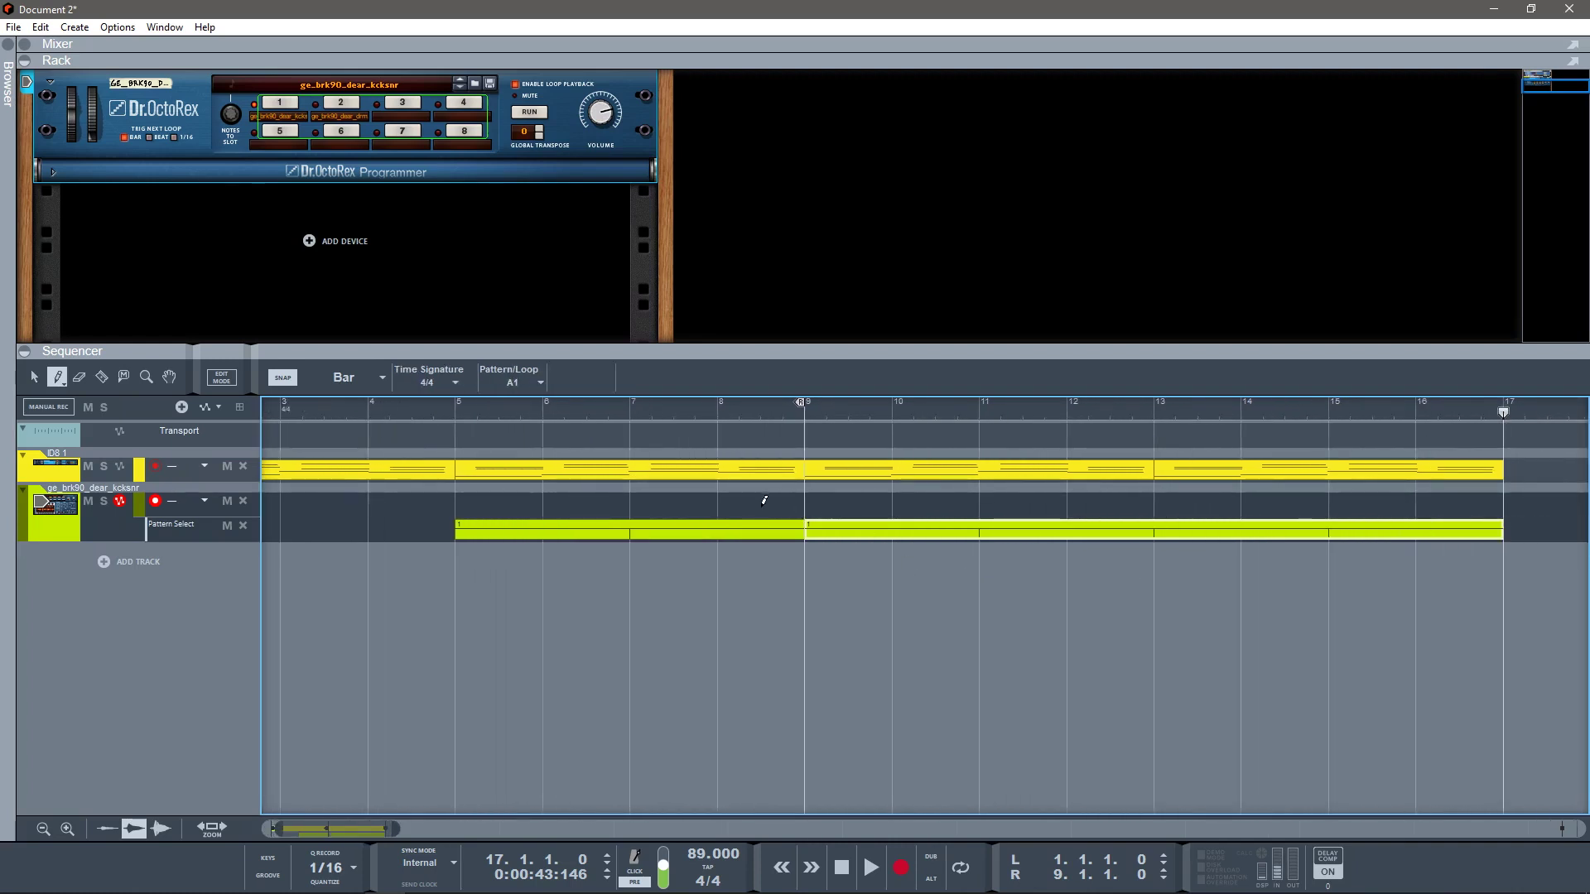
Step: Set the bar-9 pattern clip to play loop 2
key("w")
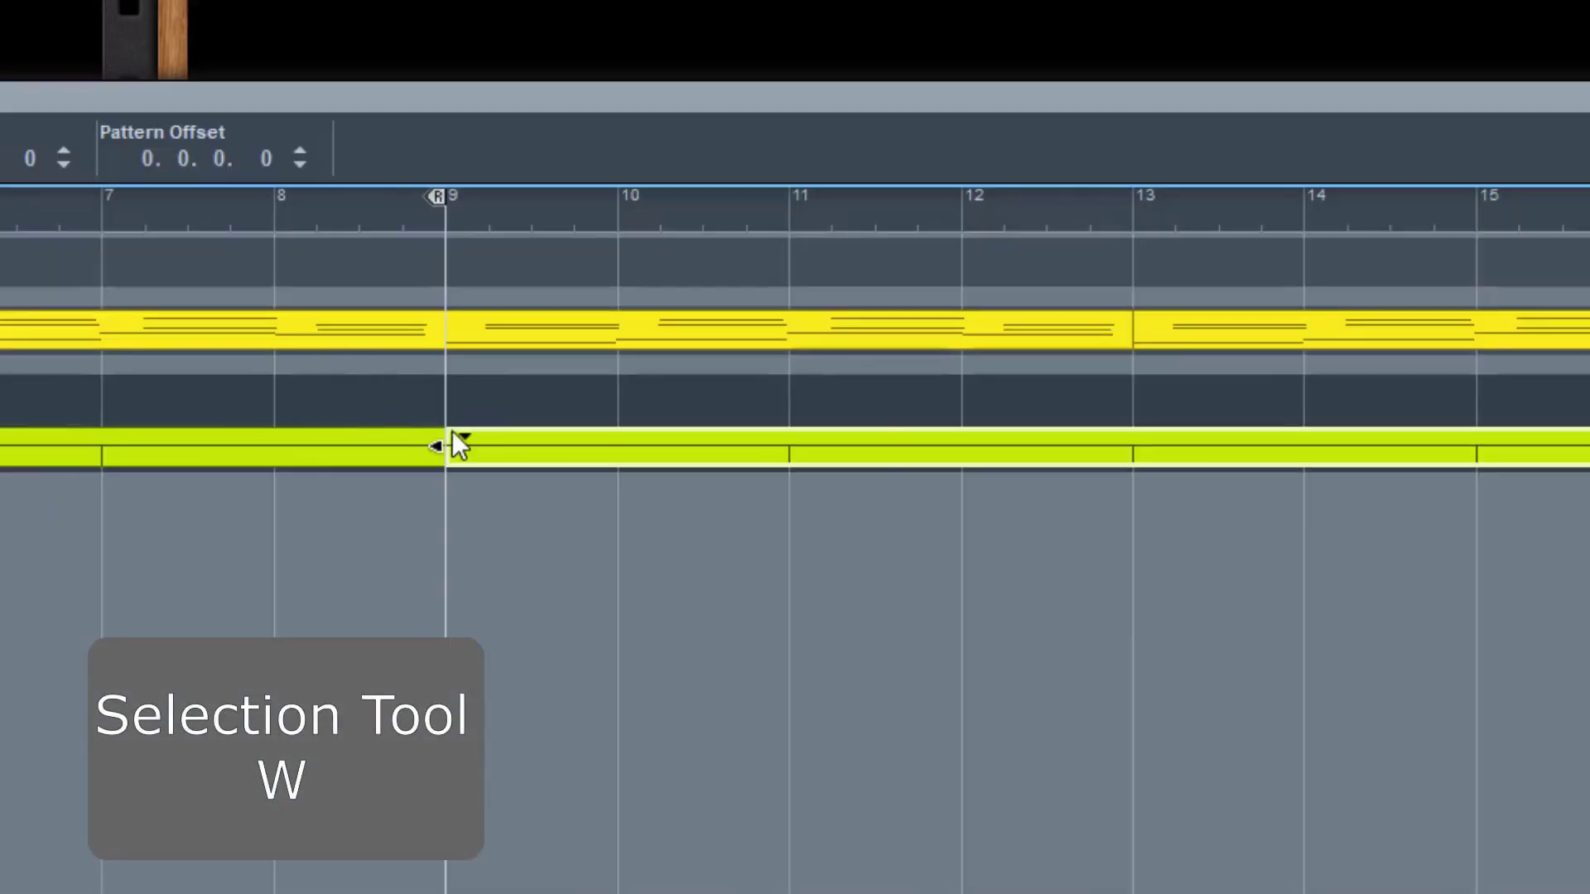
left_click(459, 434)
left_click(564, 497)
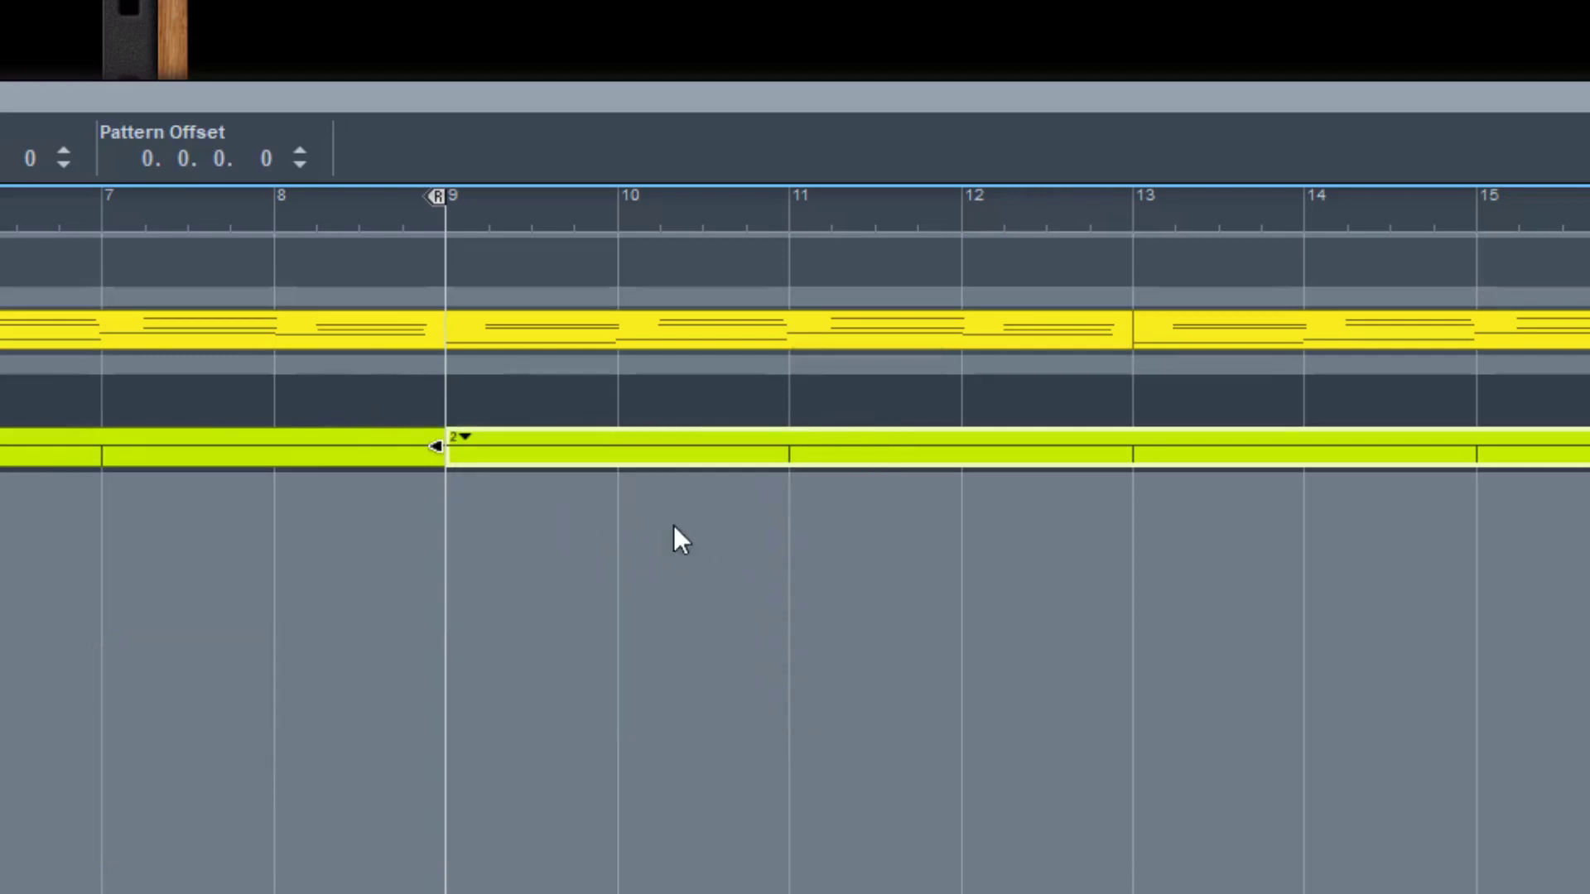
left_click(530, 533)
Step: Colour the bar-9 pattern clip orange
right_click(508, 452)
mouse_move(818, 192)
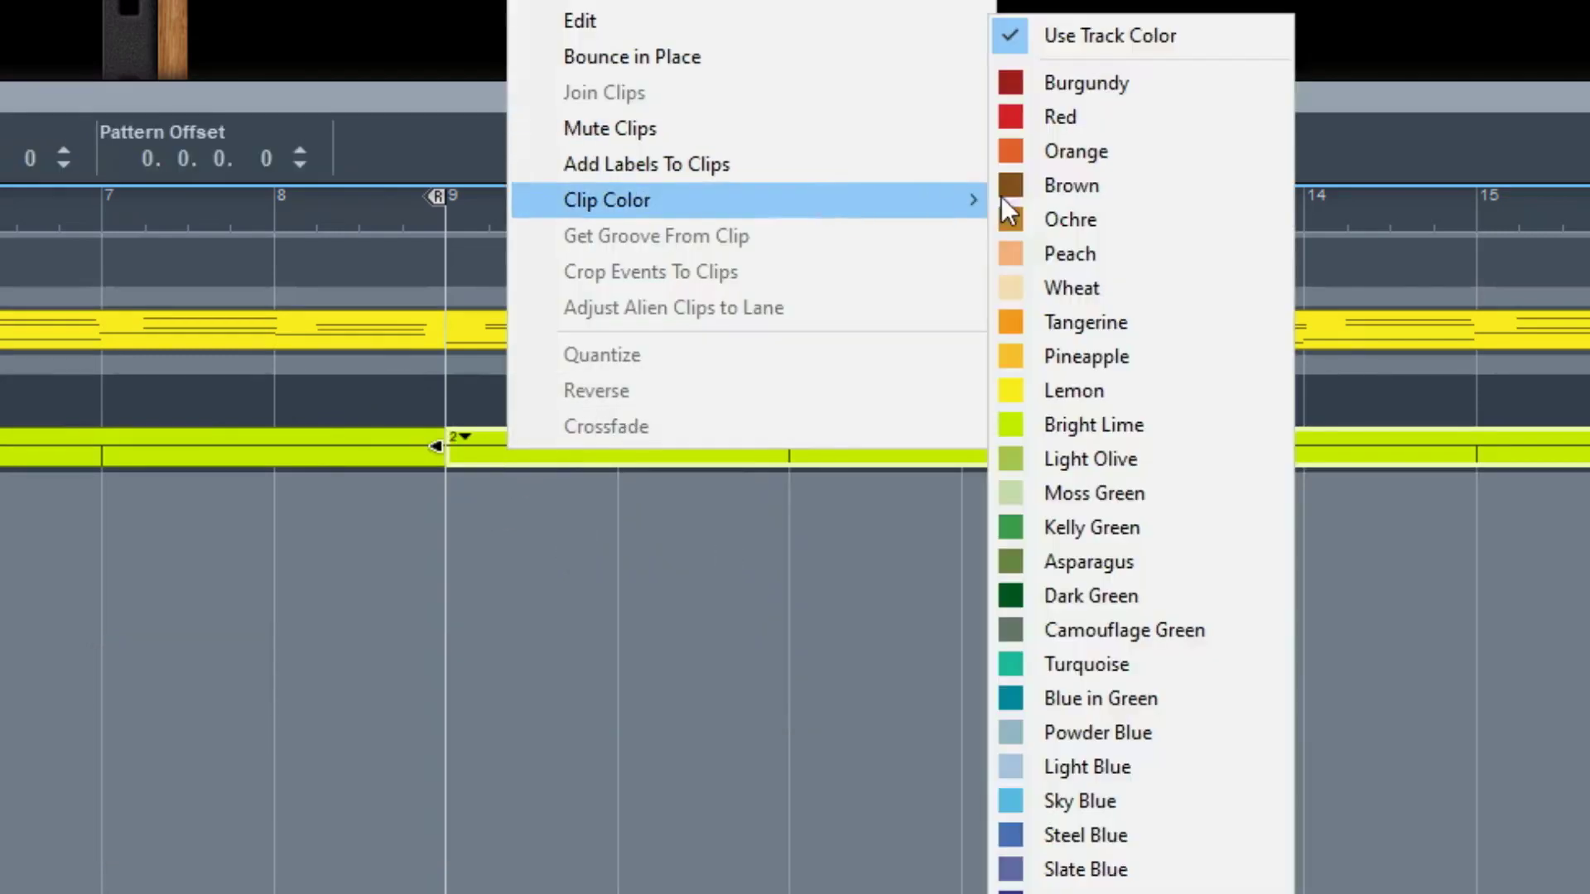
left_click(1064, 151)
left_click(685, 511)
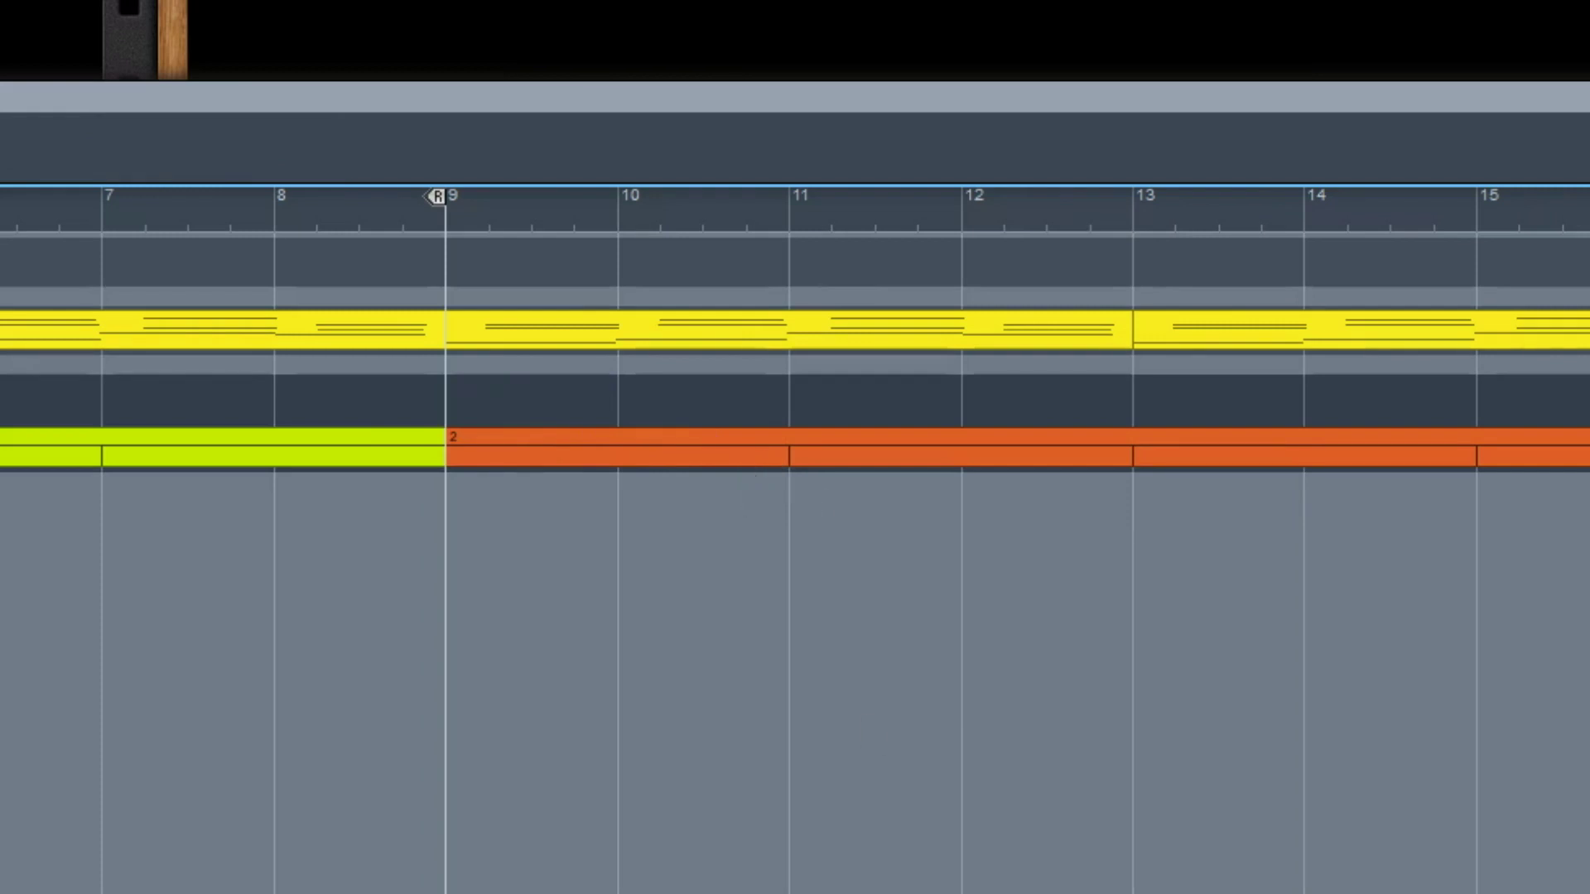
Step: Play the arrangement from the start, stop it, and reopen the sound browser
key("w")
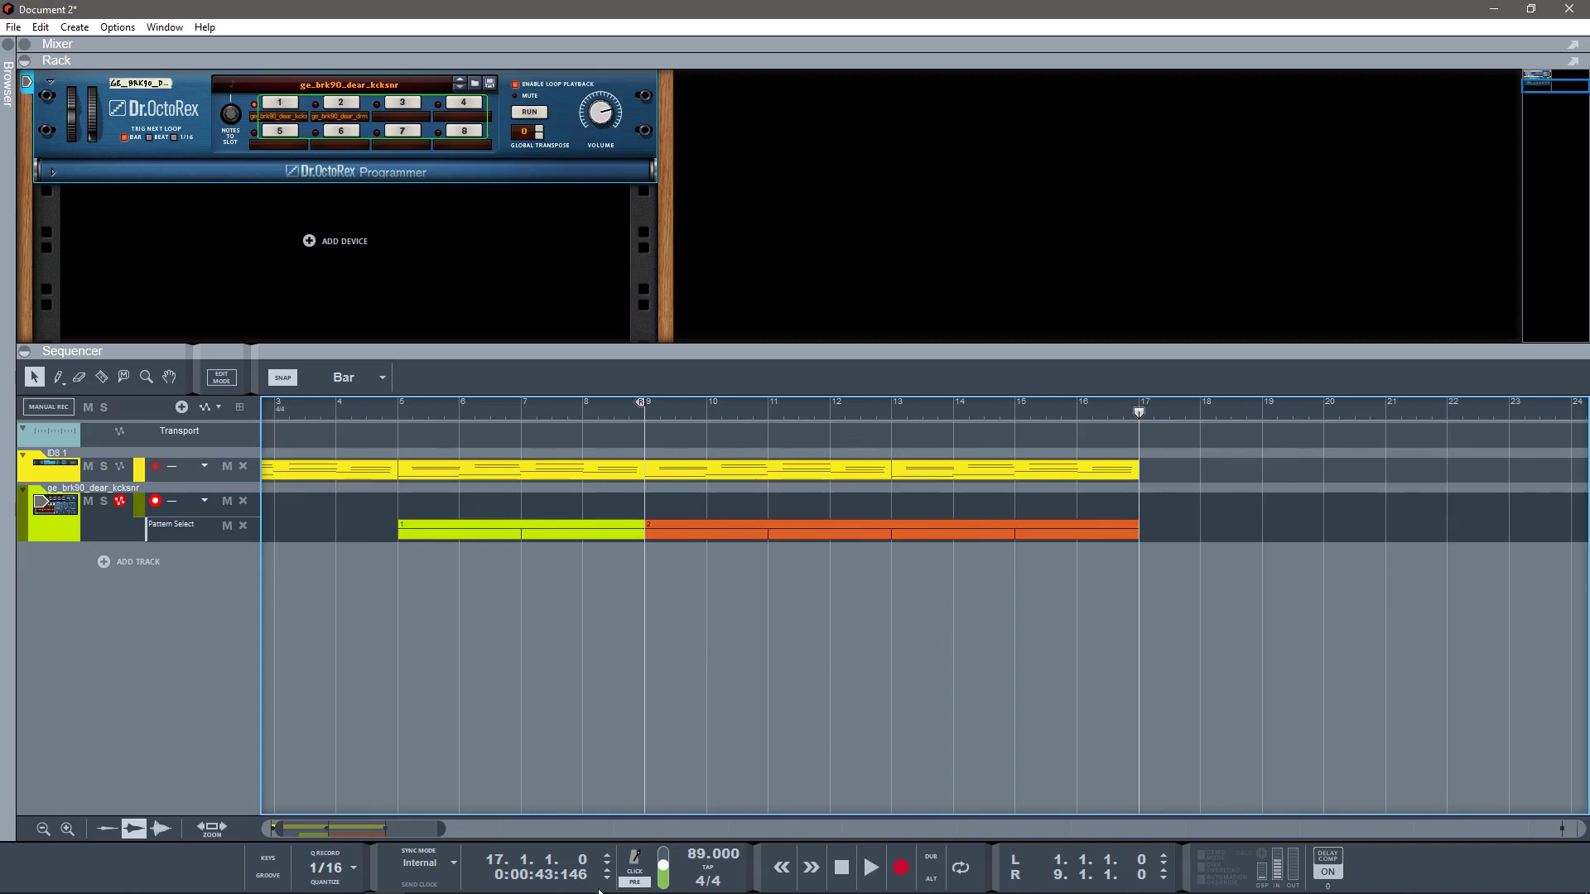
left_click(842, 867)
left_click(879, 867)
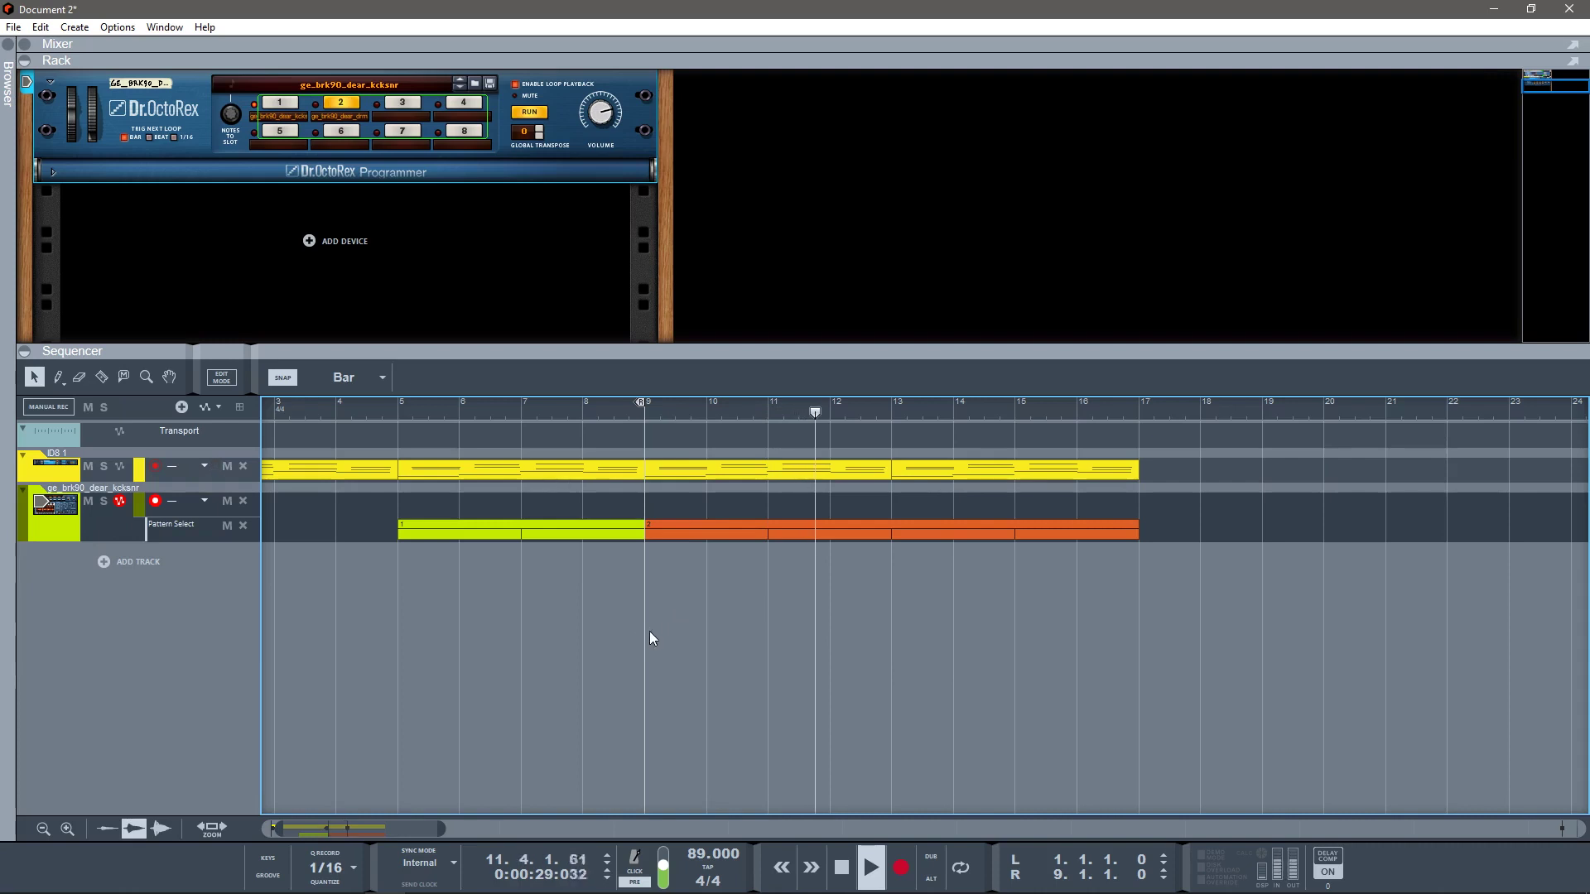
key("space")
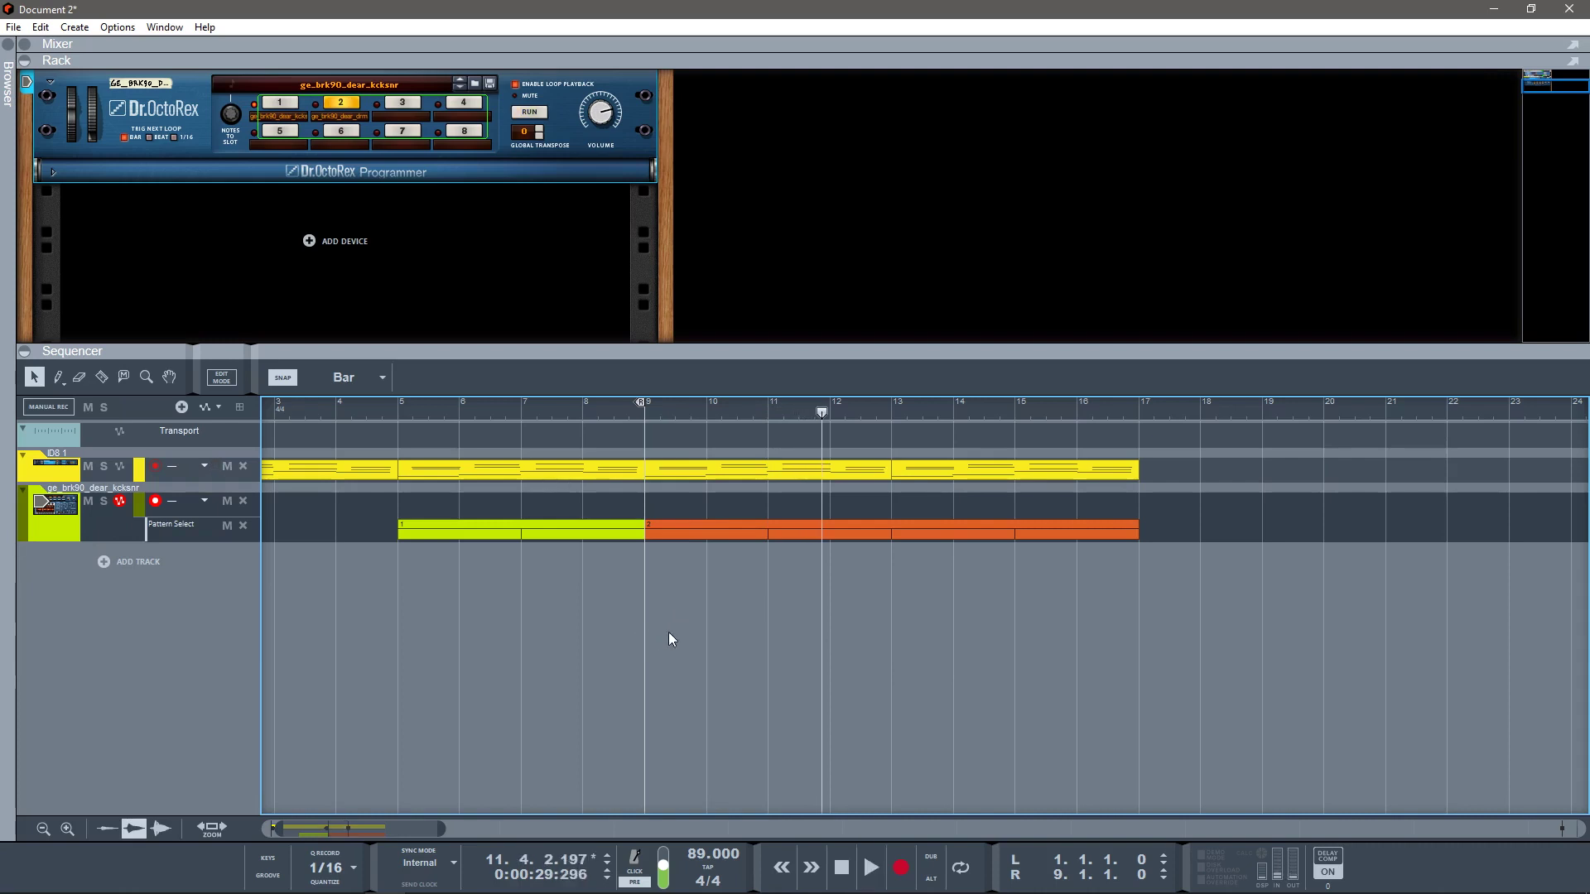
left_click(7, 51)
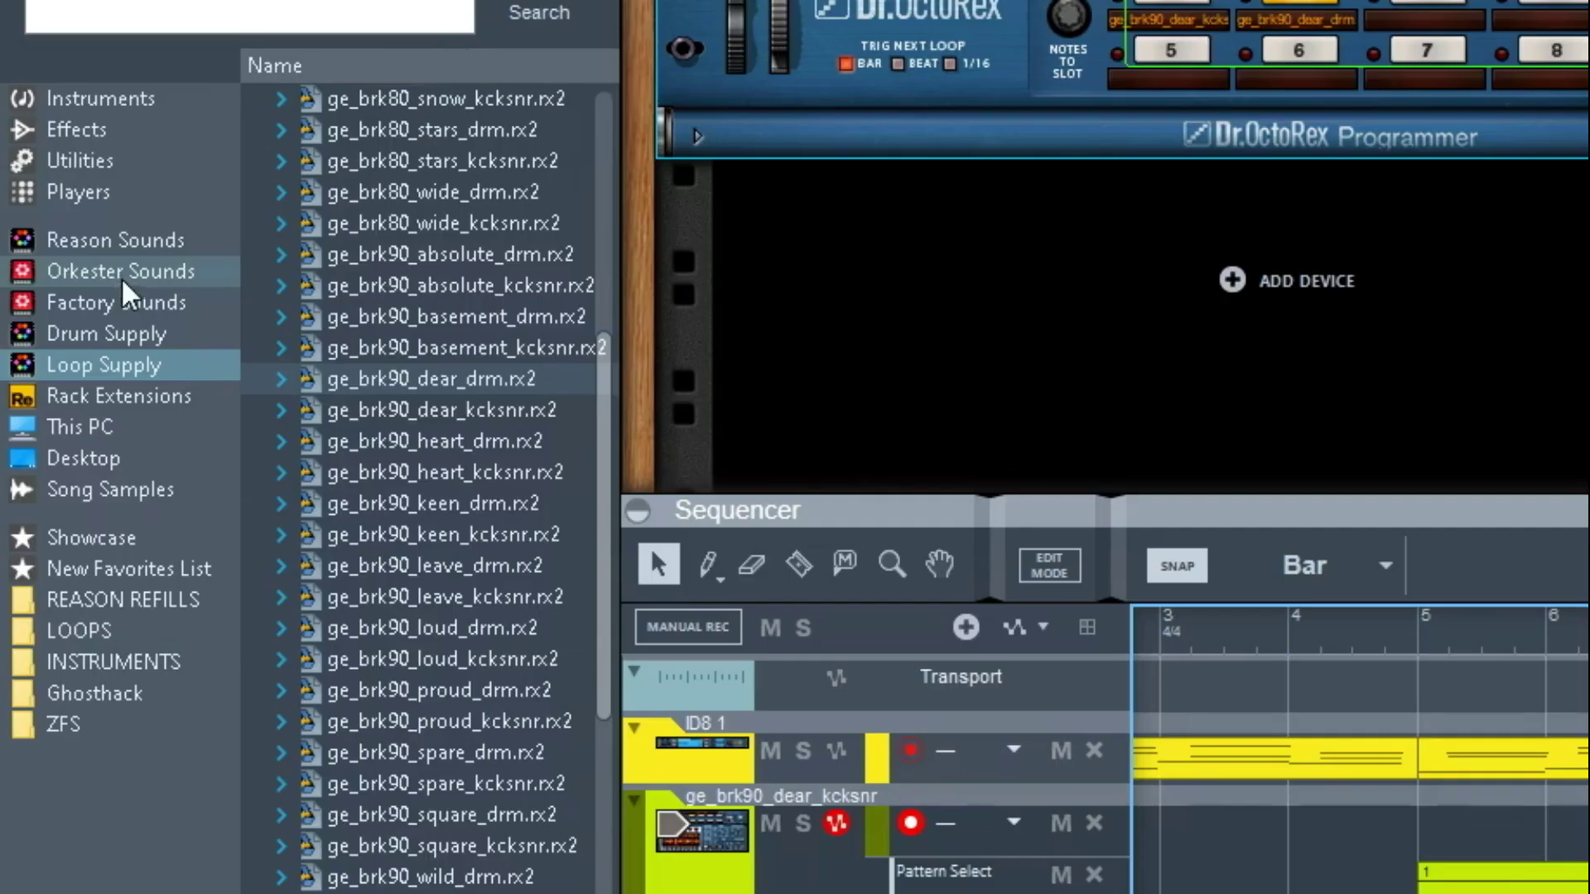
Step: Browse Reason Sounds > Bass > Electric Bass, auditioning Ampeg FlipTop and Bass Guitar patches
left_click(121, 247)
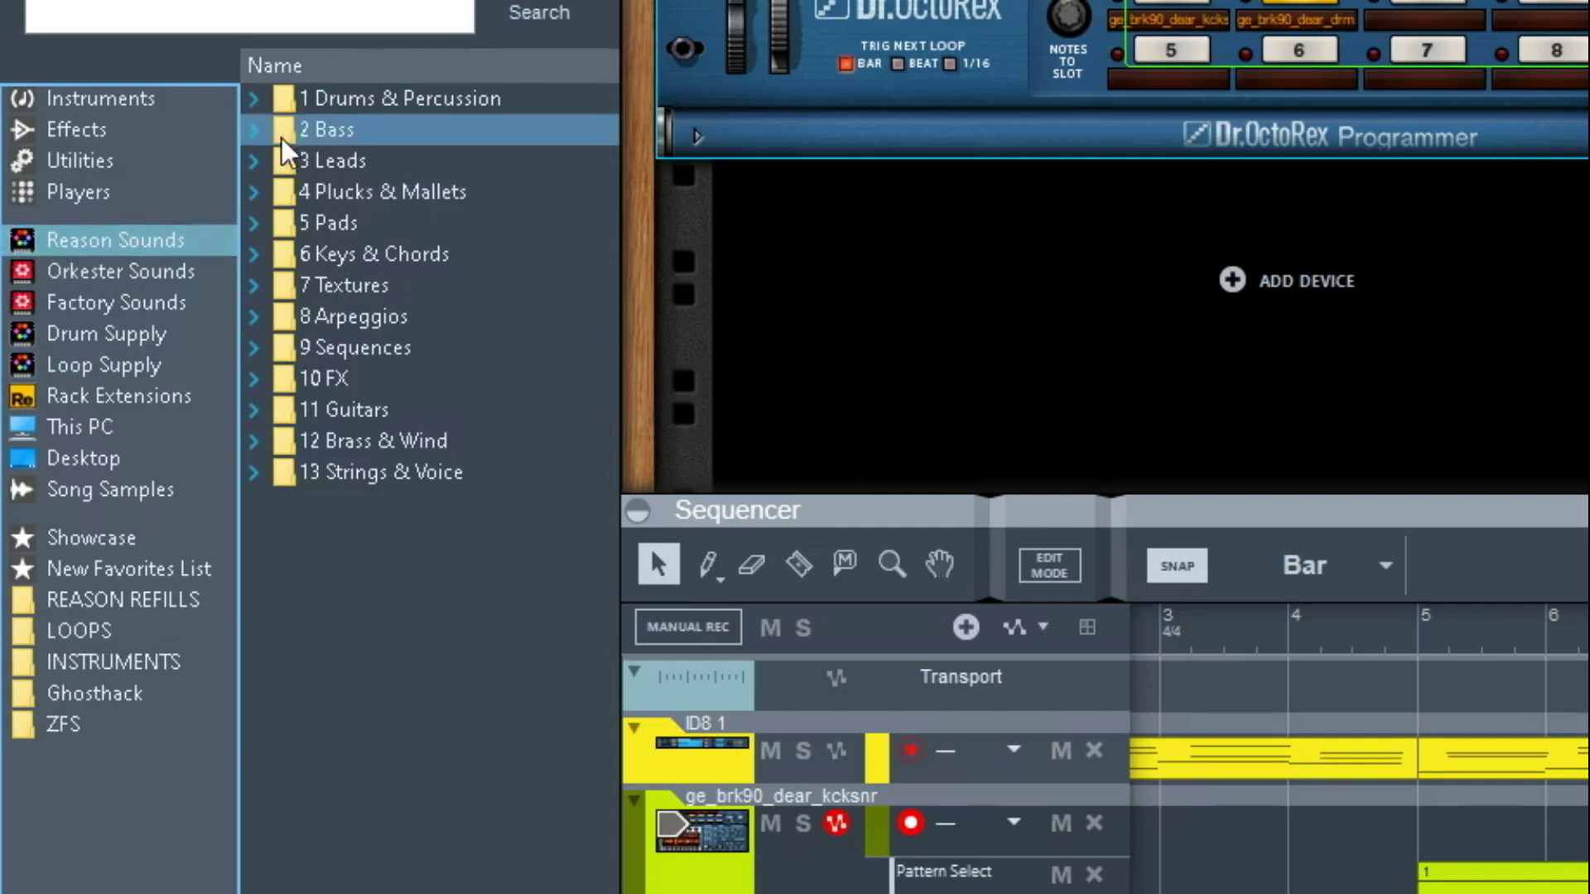
left_click(255, 129)
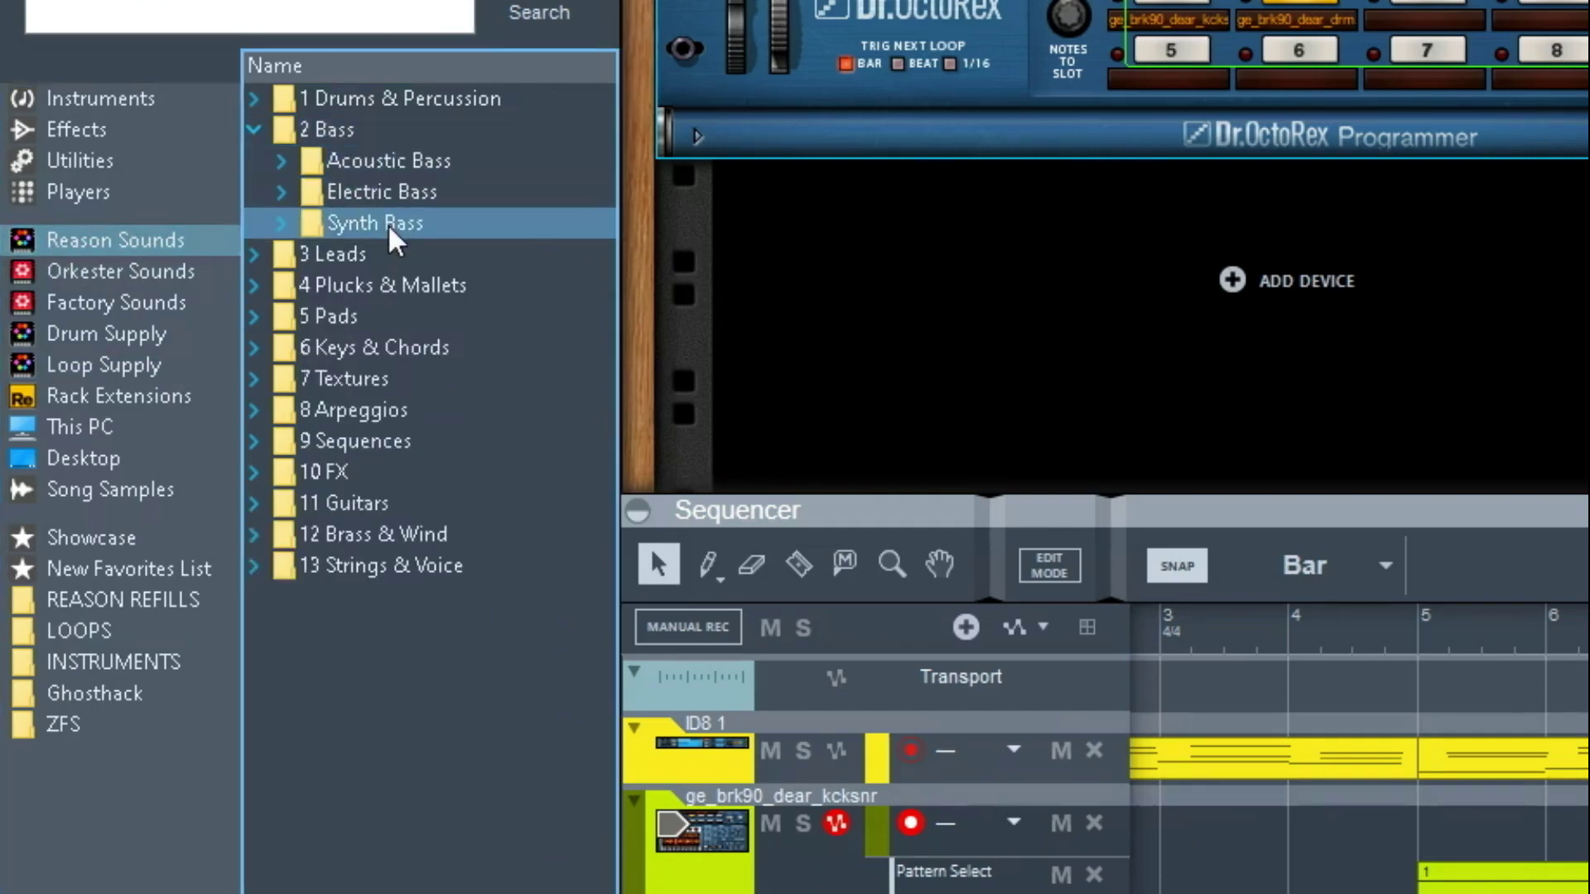
left_click(289, 196)
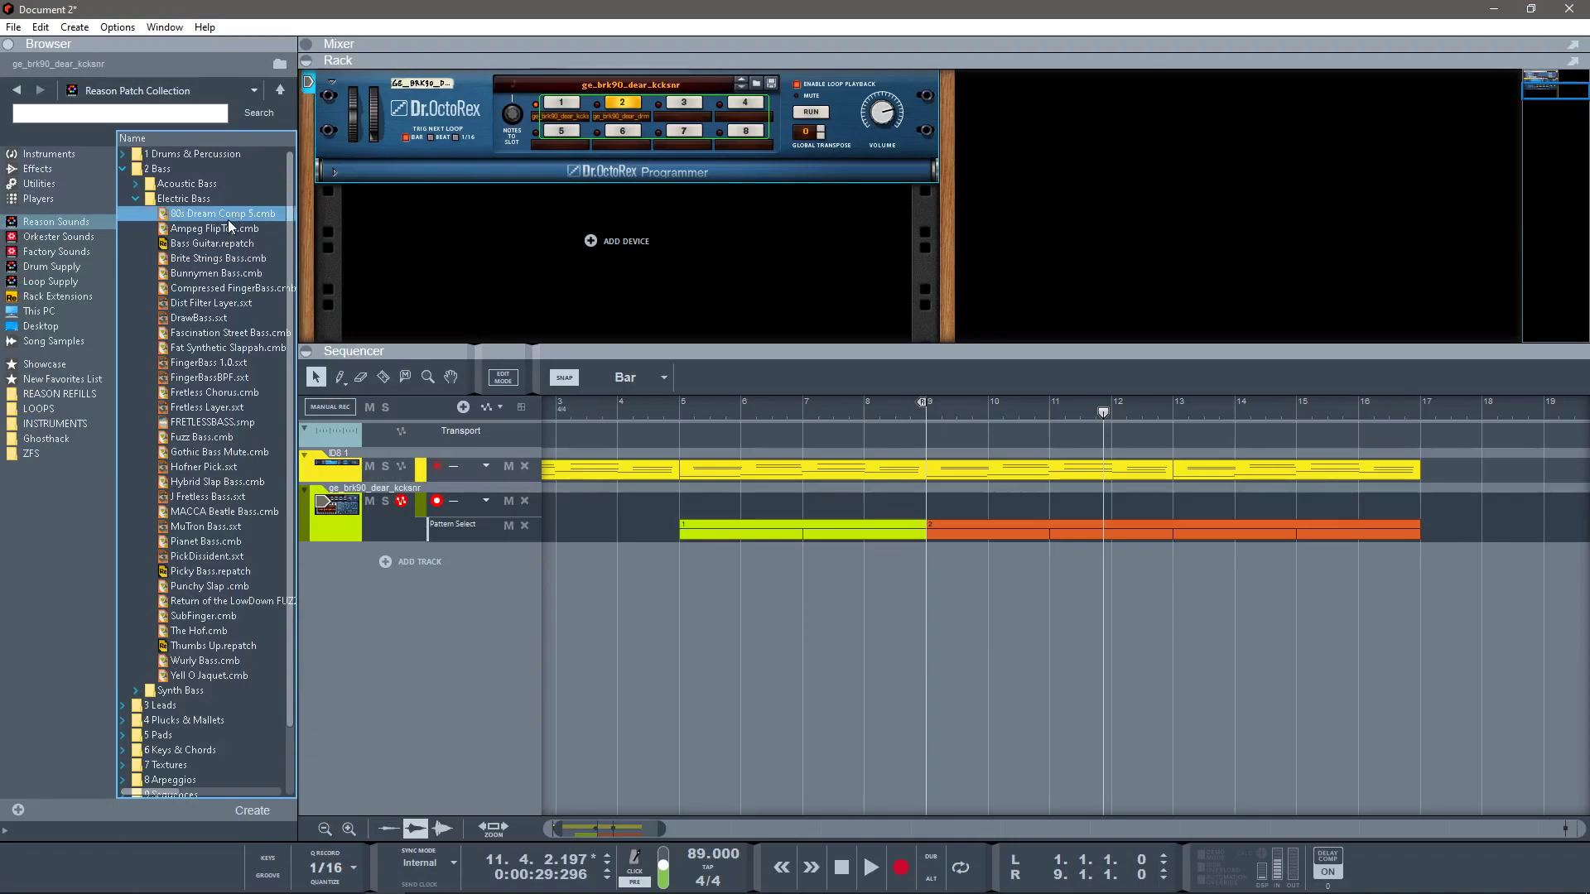
left_click(225, 227)
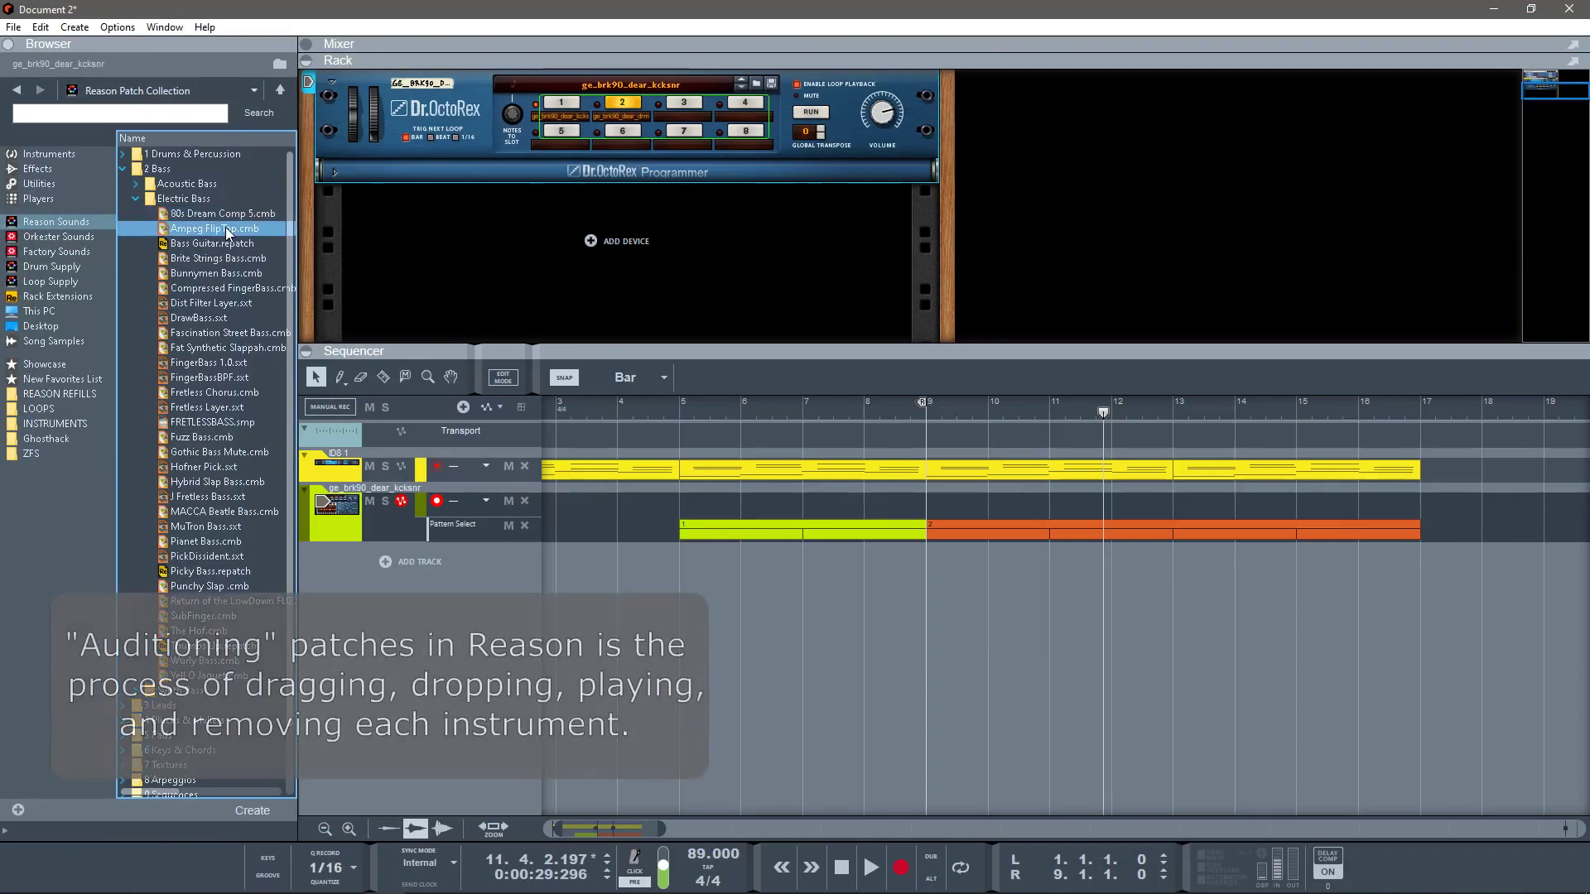
left_click(216, 246)
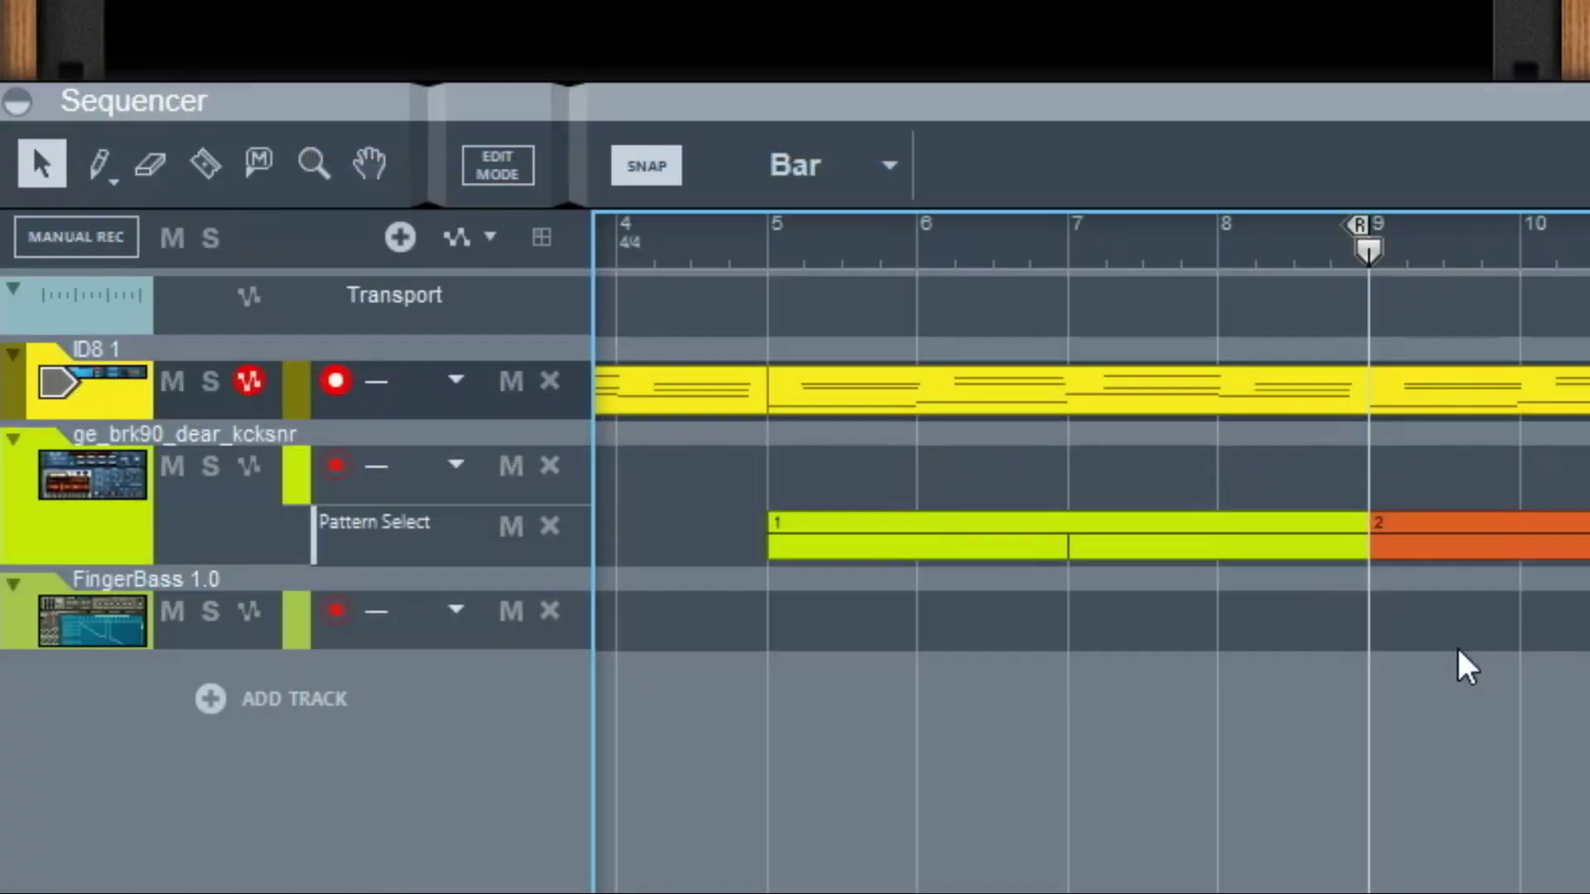
Step: Draw a four-bar clip at bar 9 on the FingerBass track and hide the browser
left_click(101, 164)
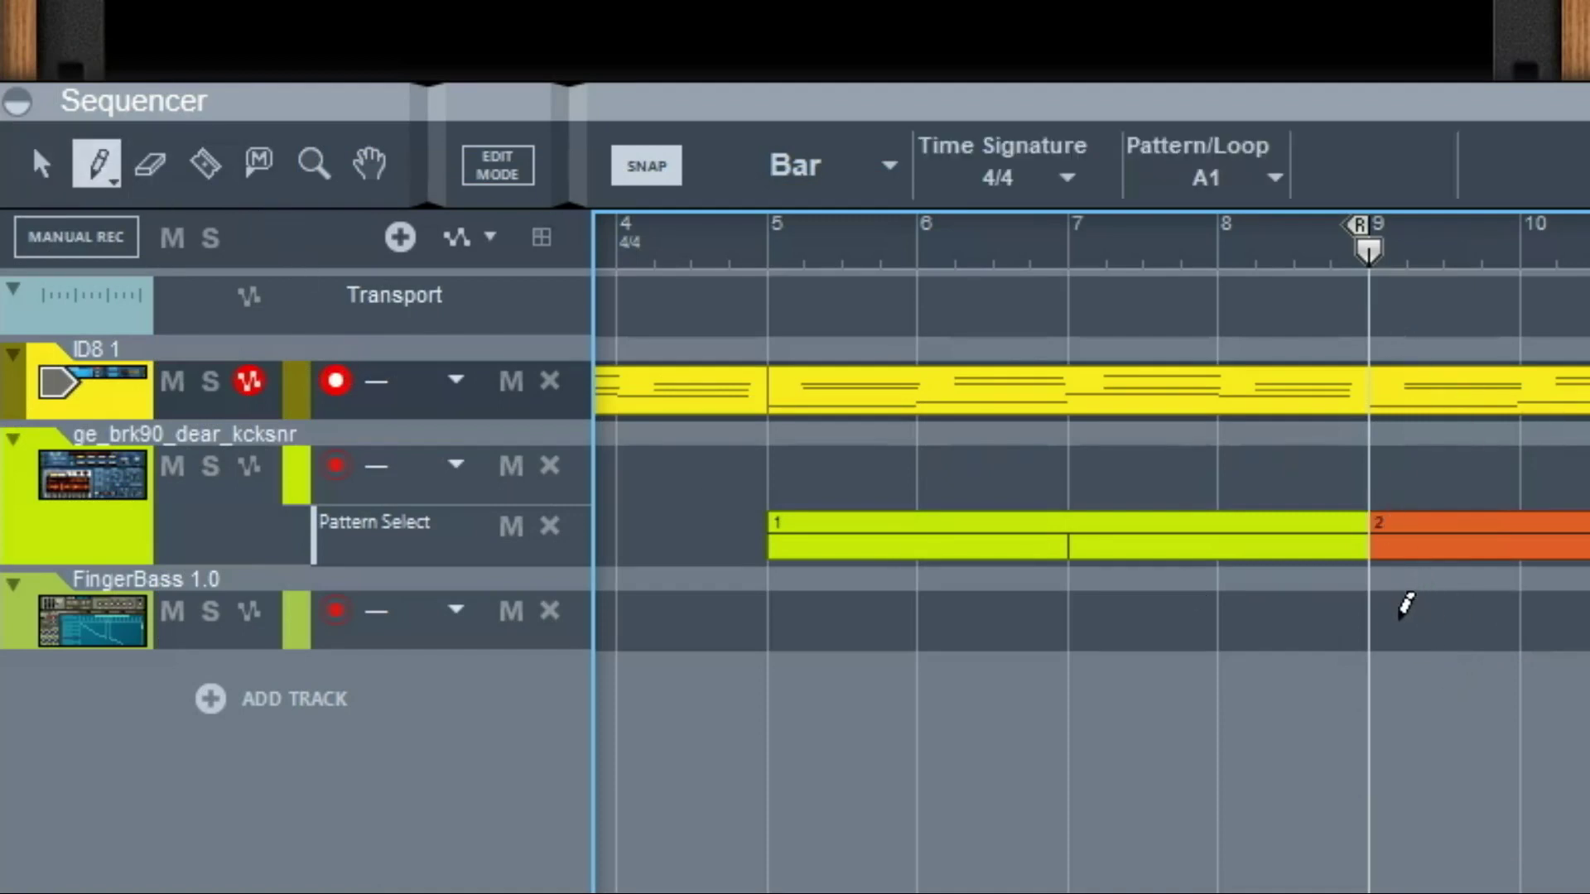
left_click(1455, 625)
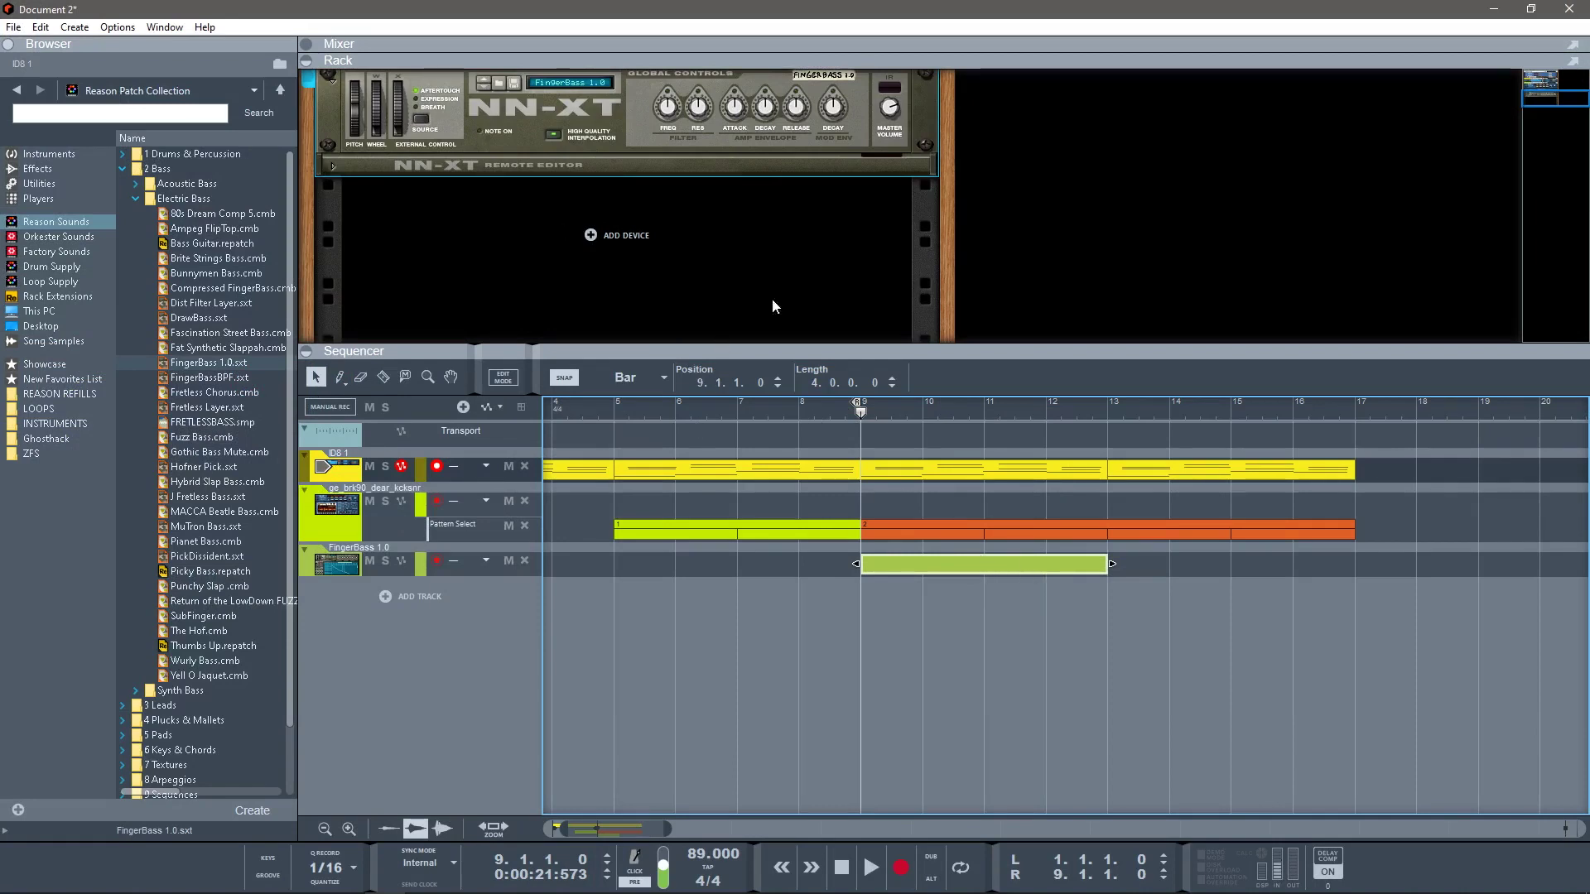
left_click(9, 46)
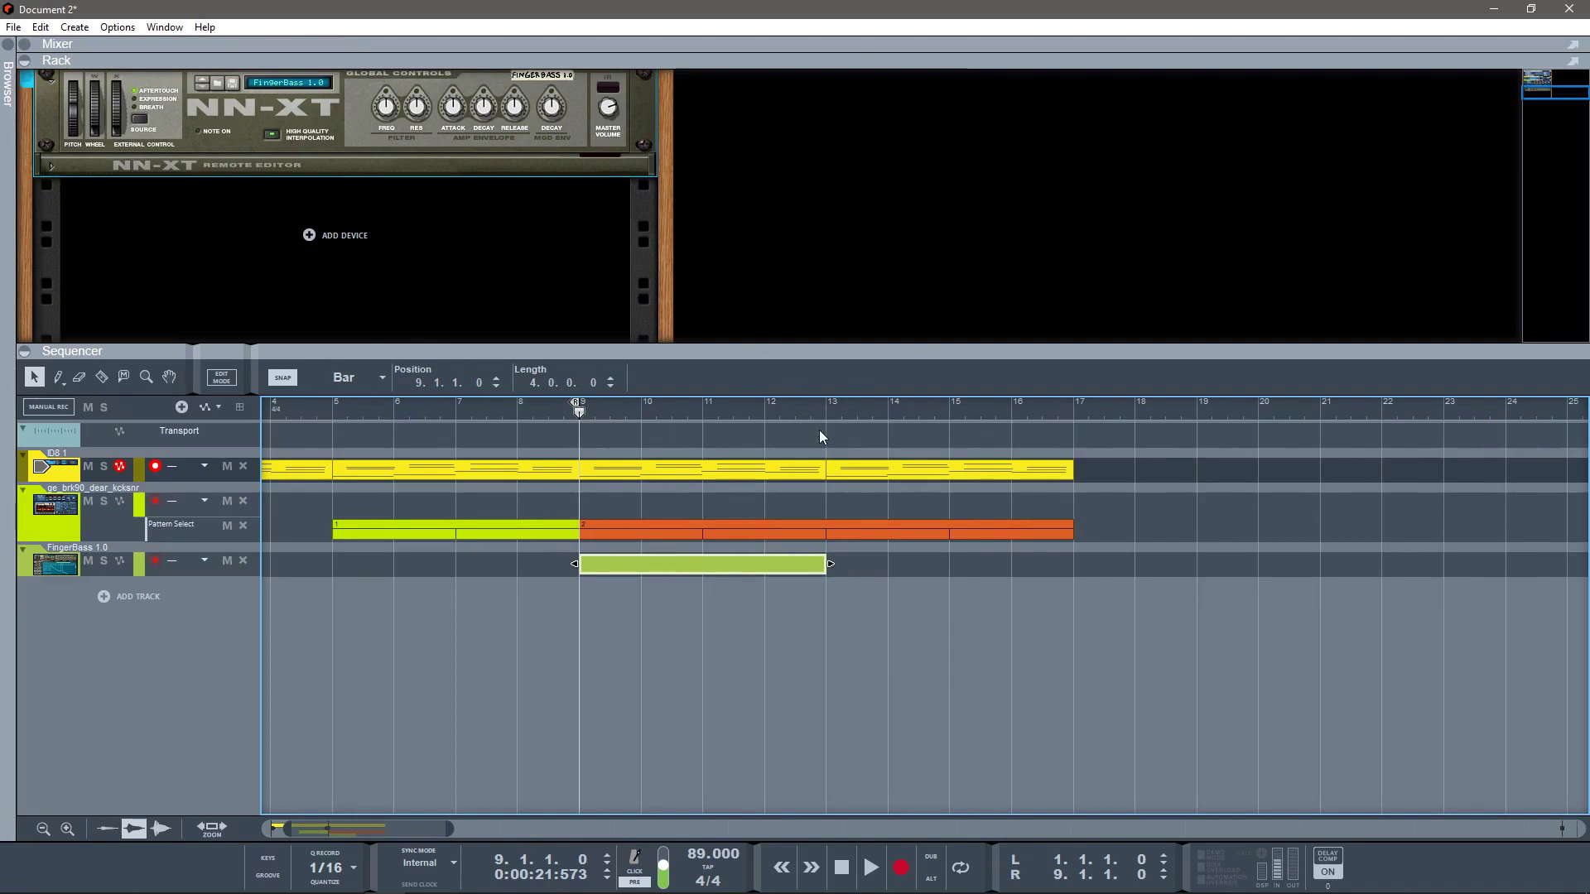
Step: Toggle the on-screen keyboard, then cycle mixer, rack and sequencer views, ending on the sequencer
key("F4")
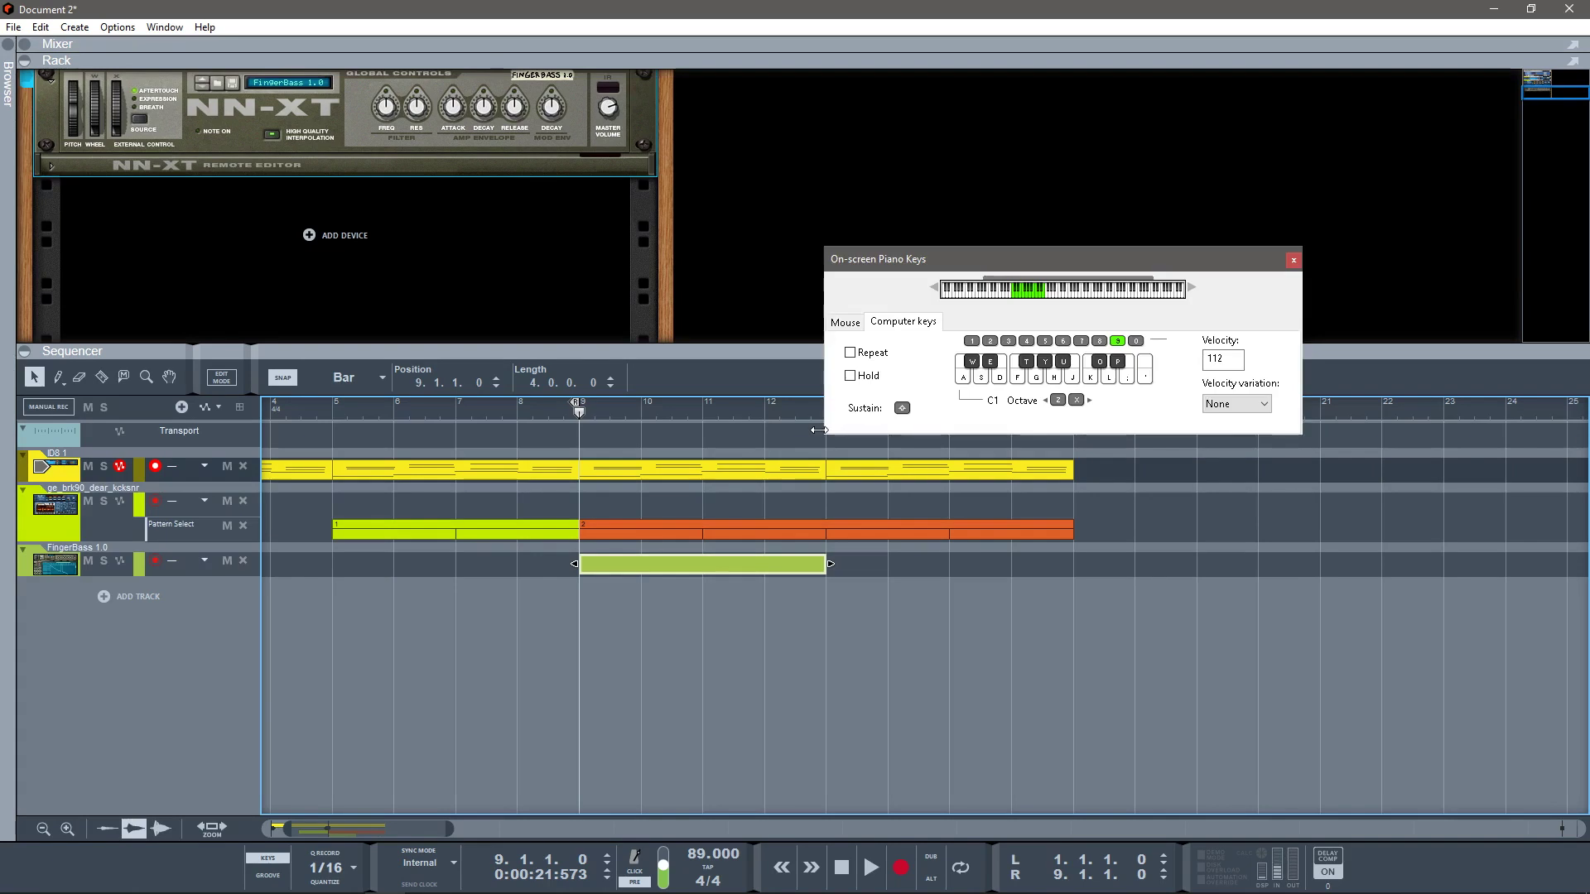
key("F4")
key("F5")
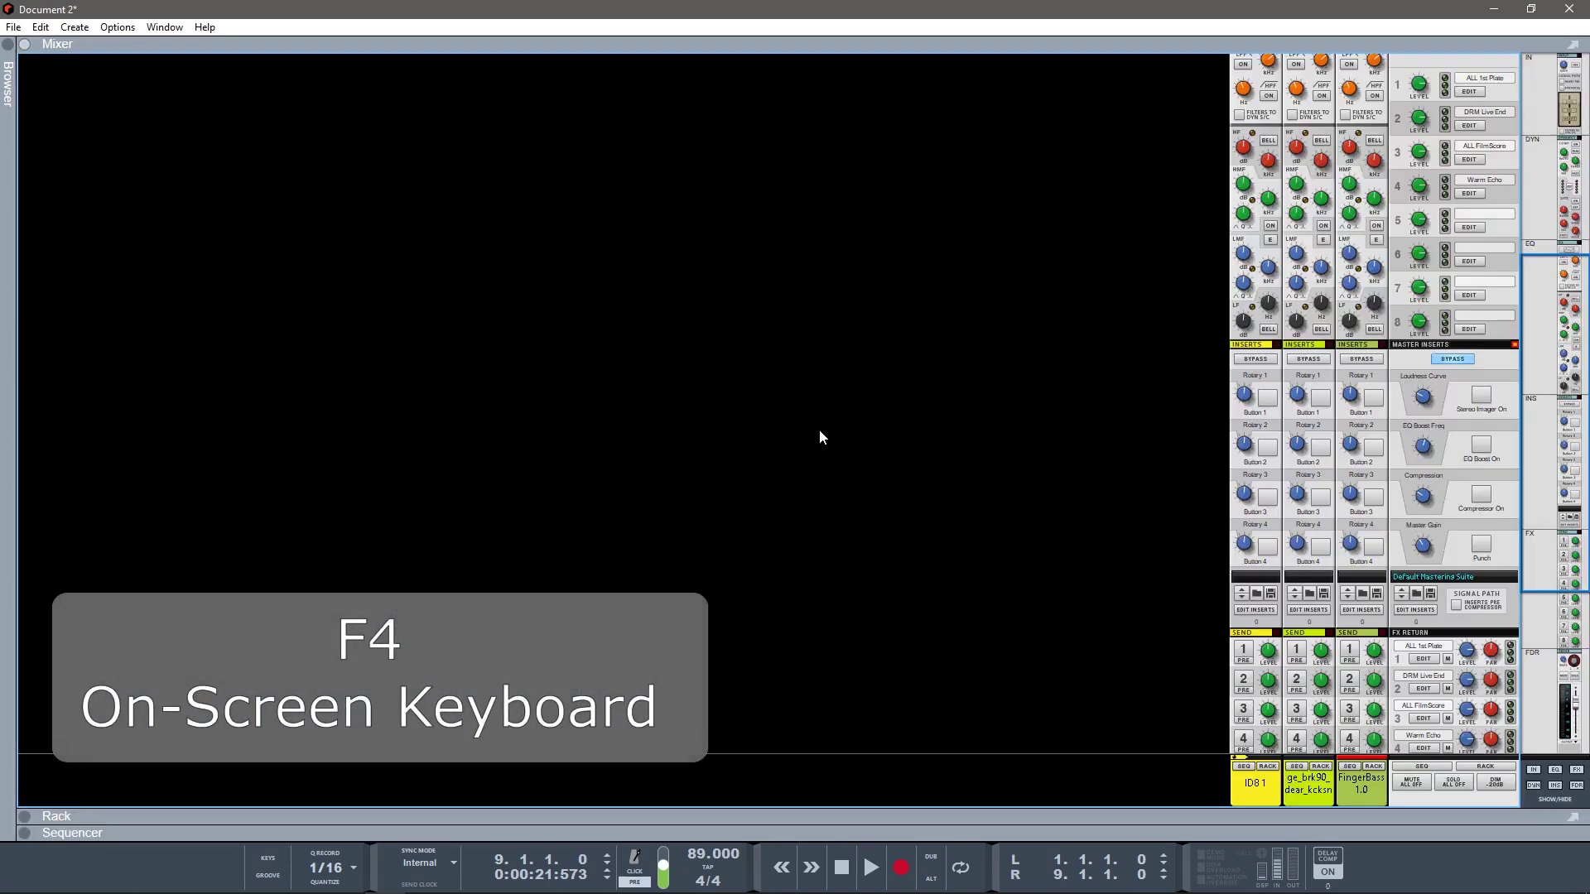
key("F6")
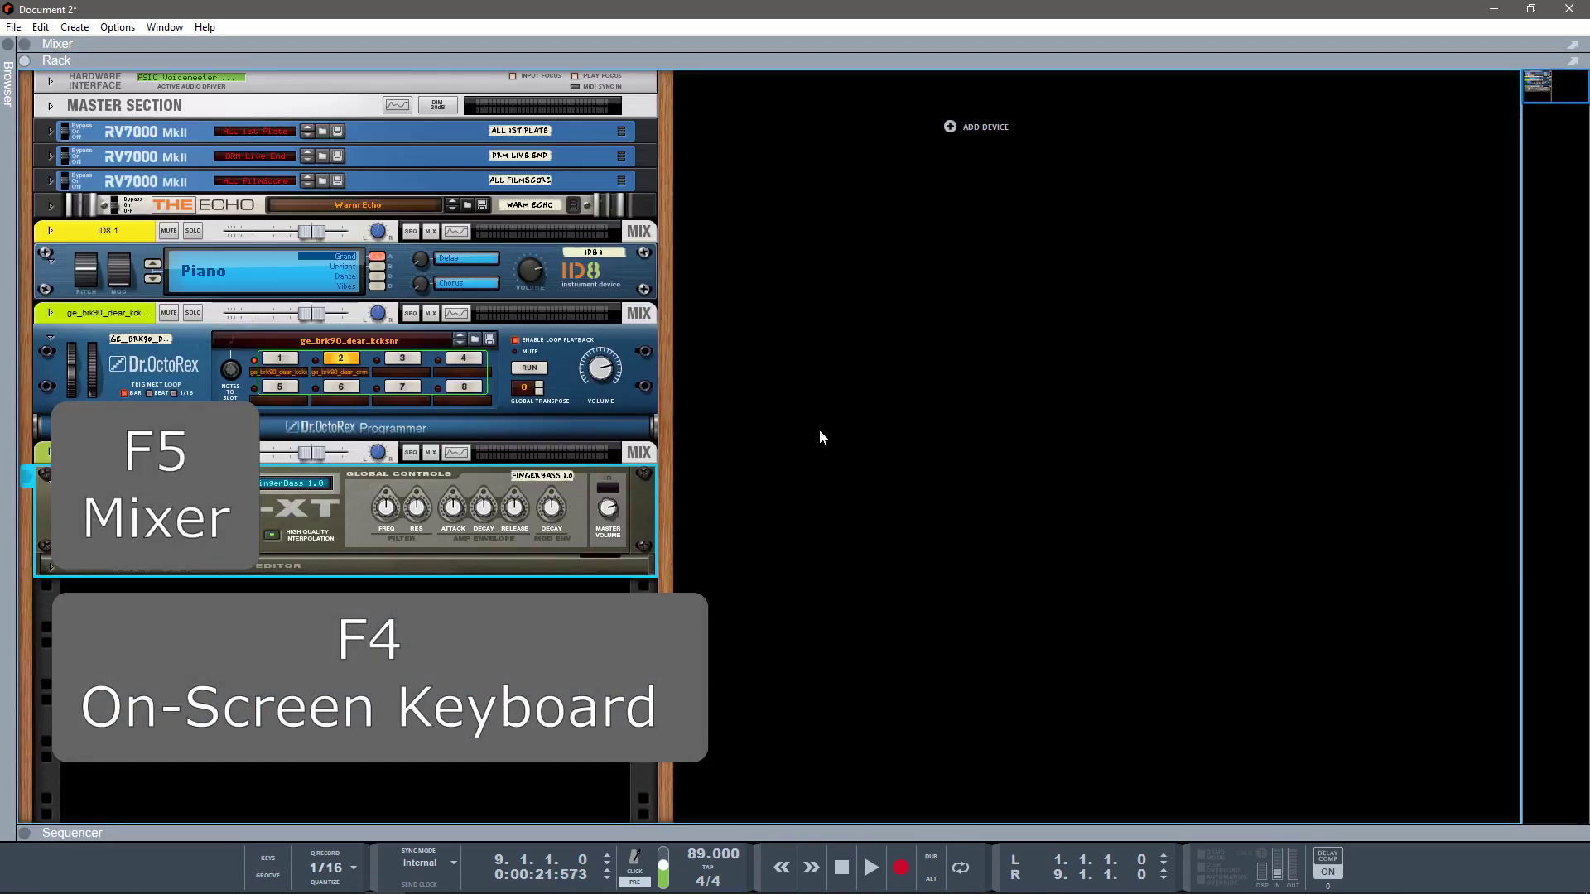
key("F7")
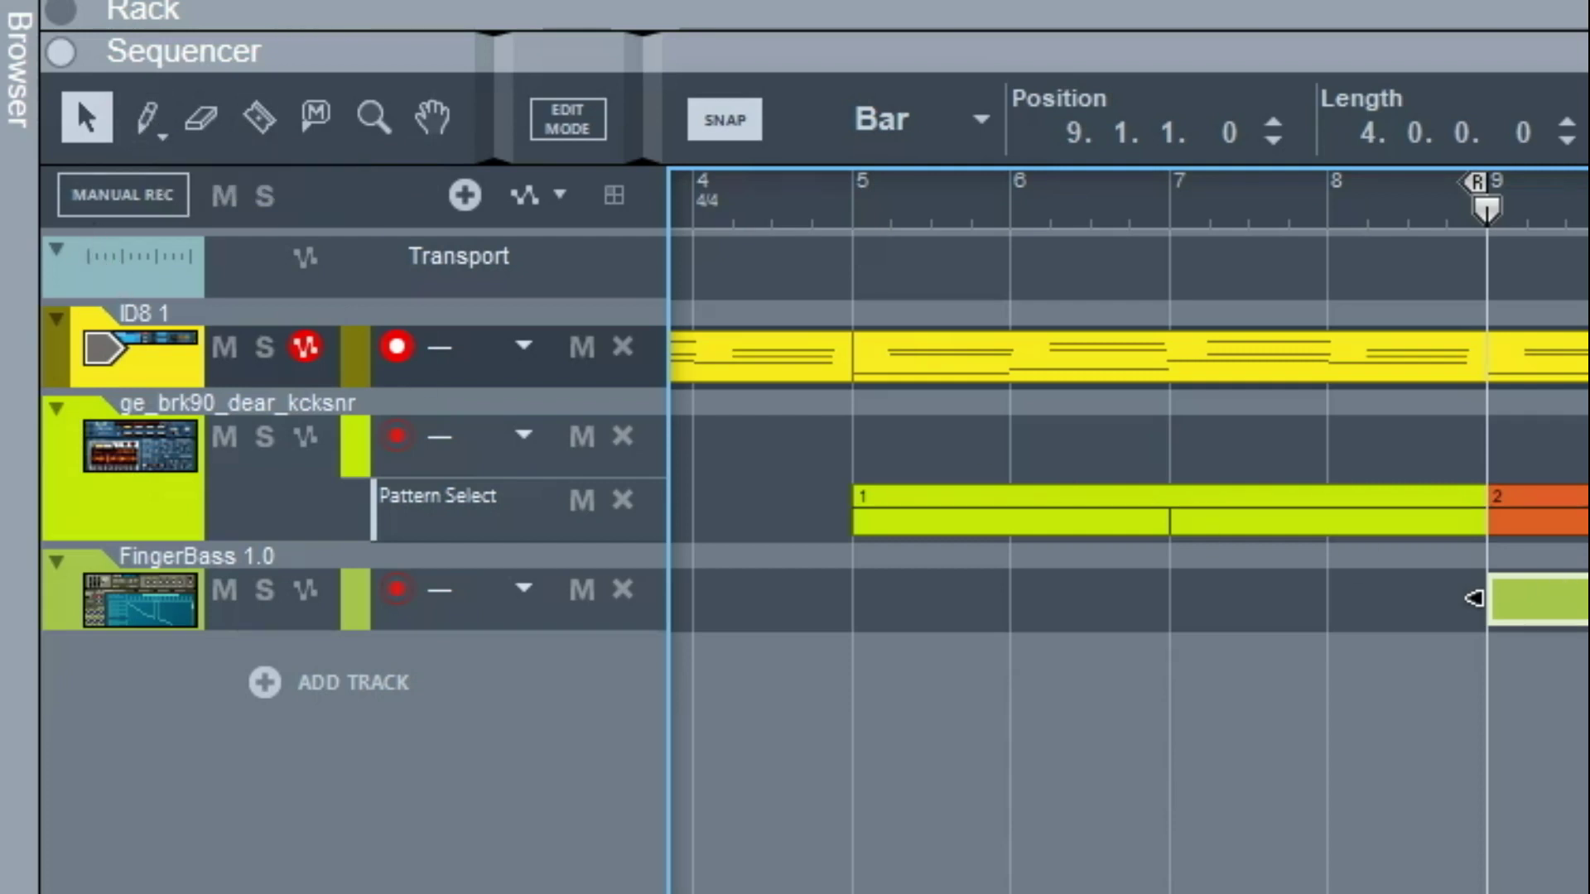
Step: In the FingerBass clip, place a D1 note at bar 9 and an F1 note at bar 10
key("w")
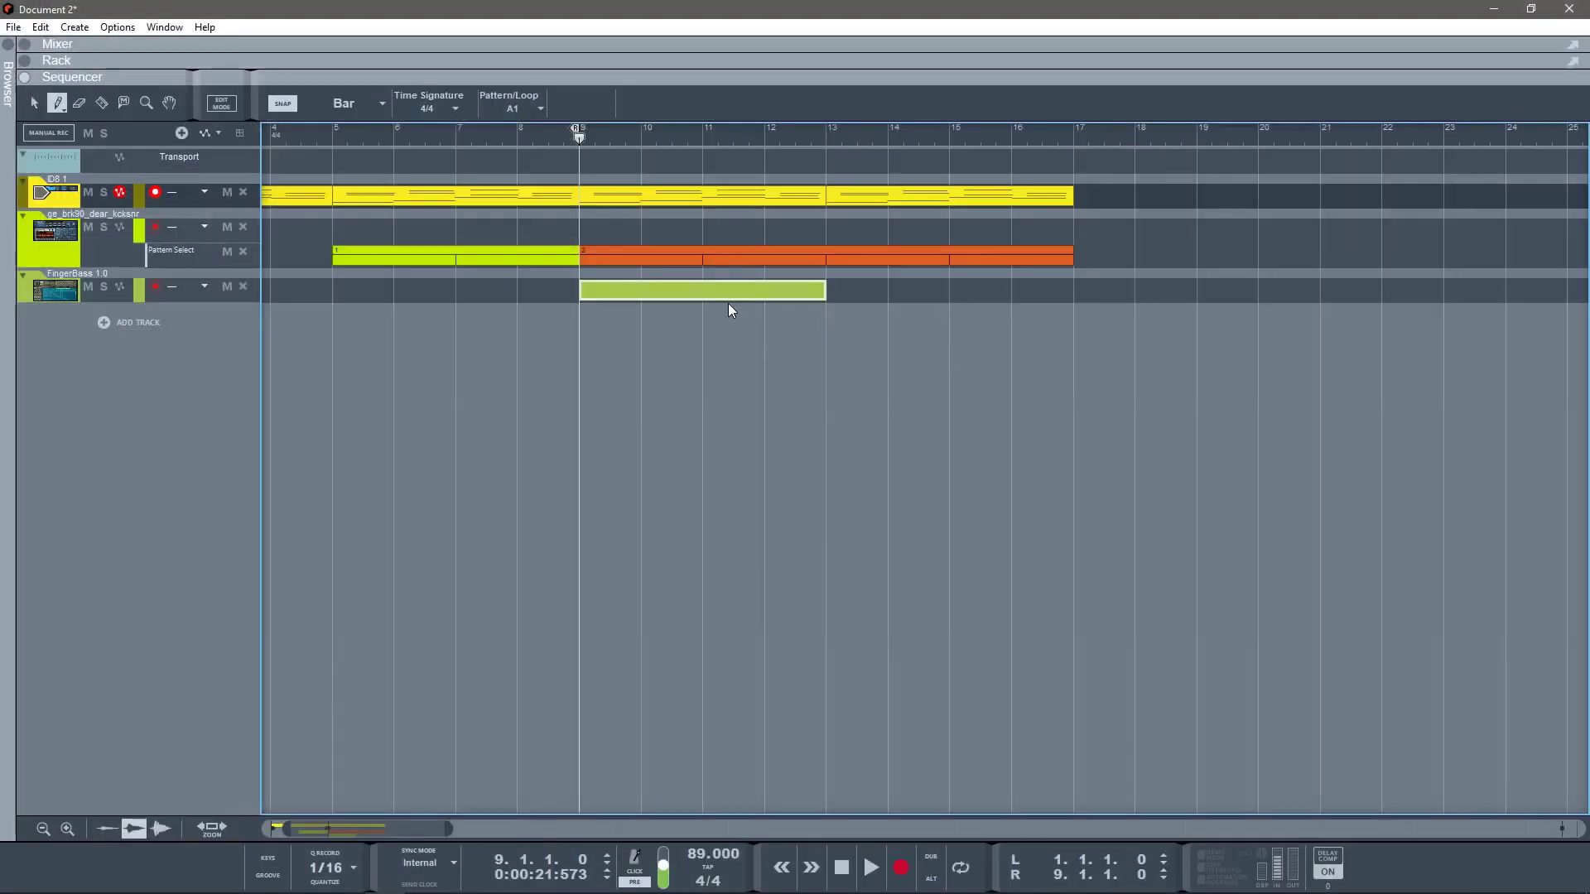
left_click(702, 295)
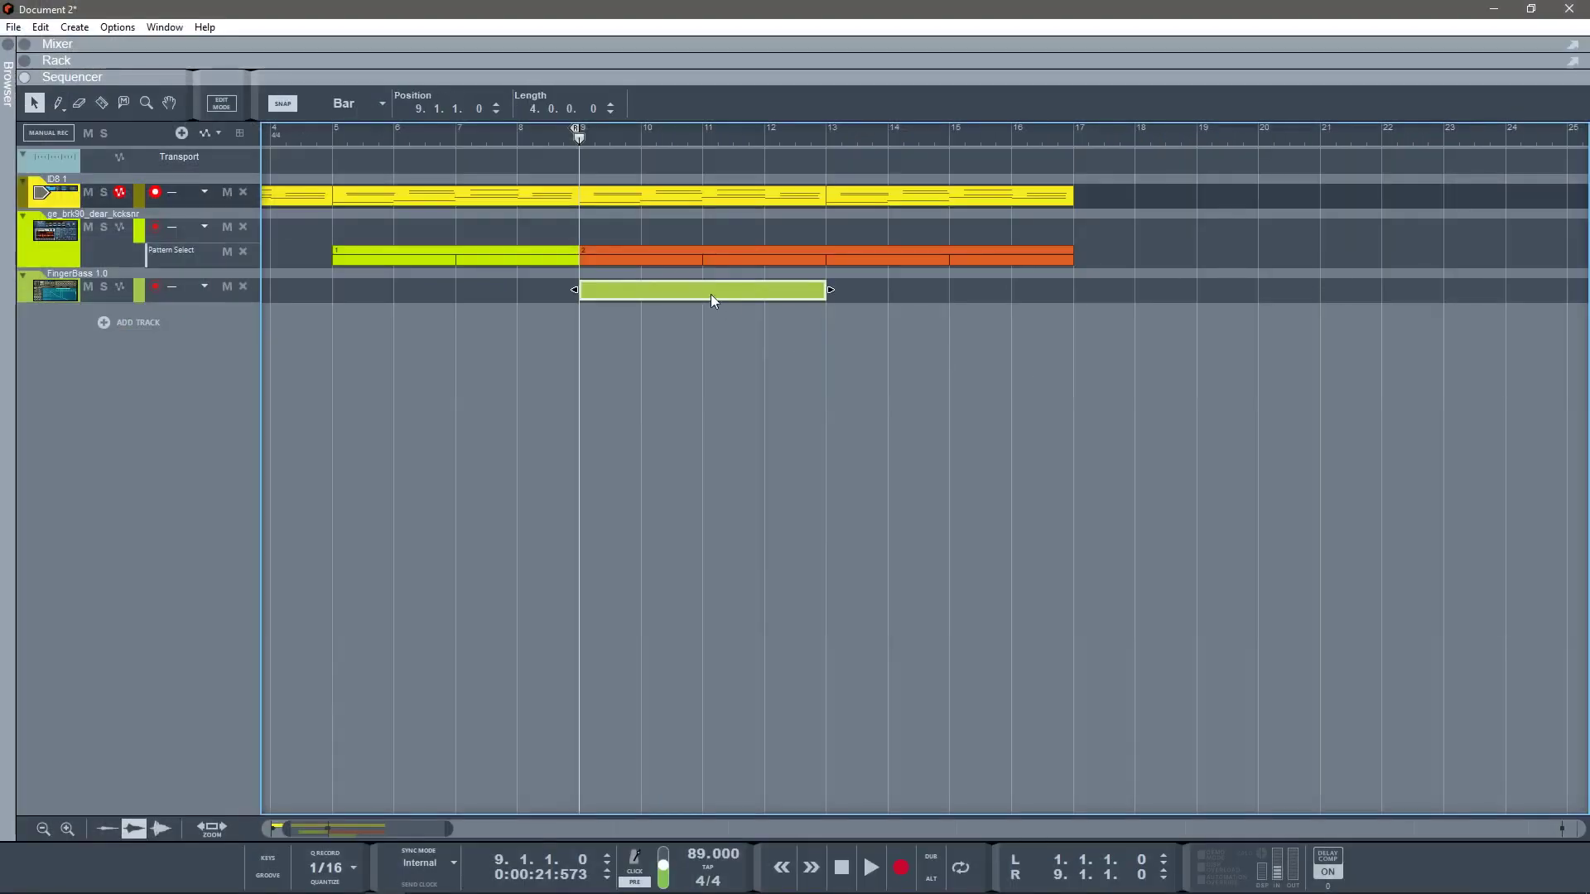
double_click(703, 294)
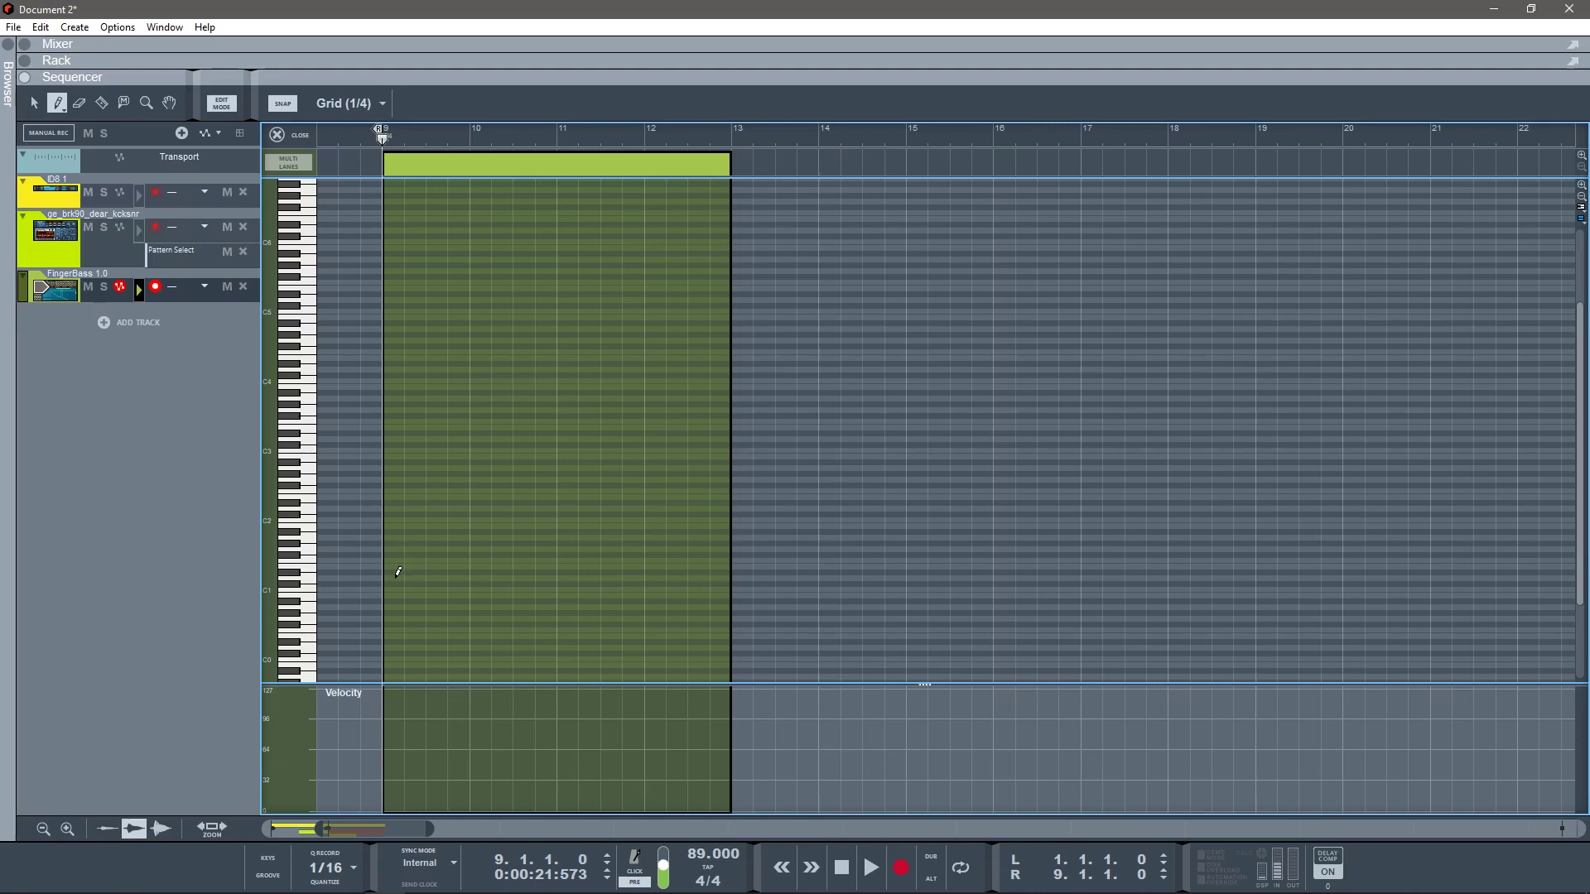
left_click(398, 577)
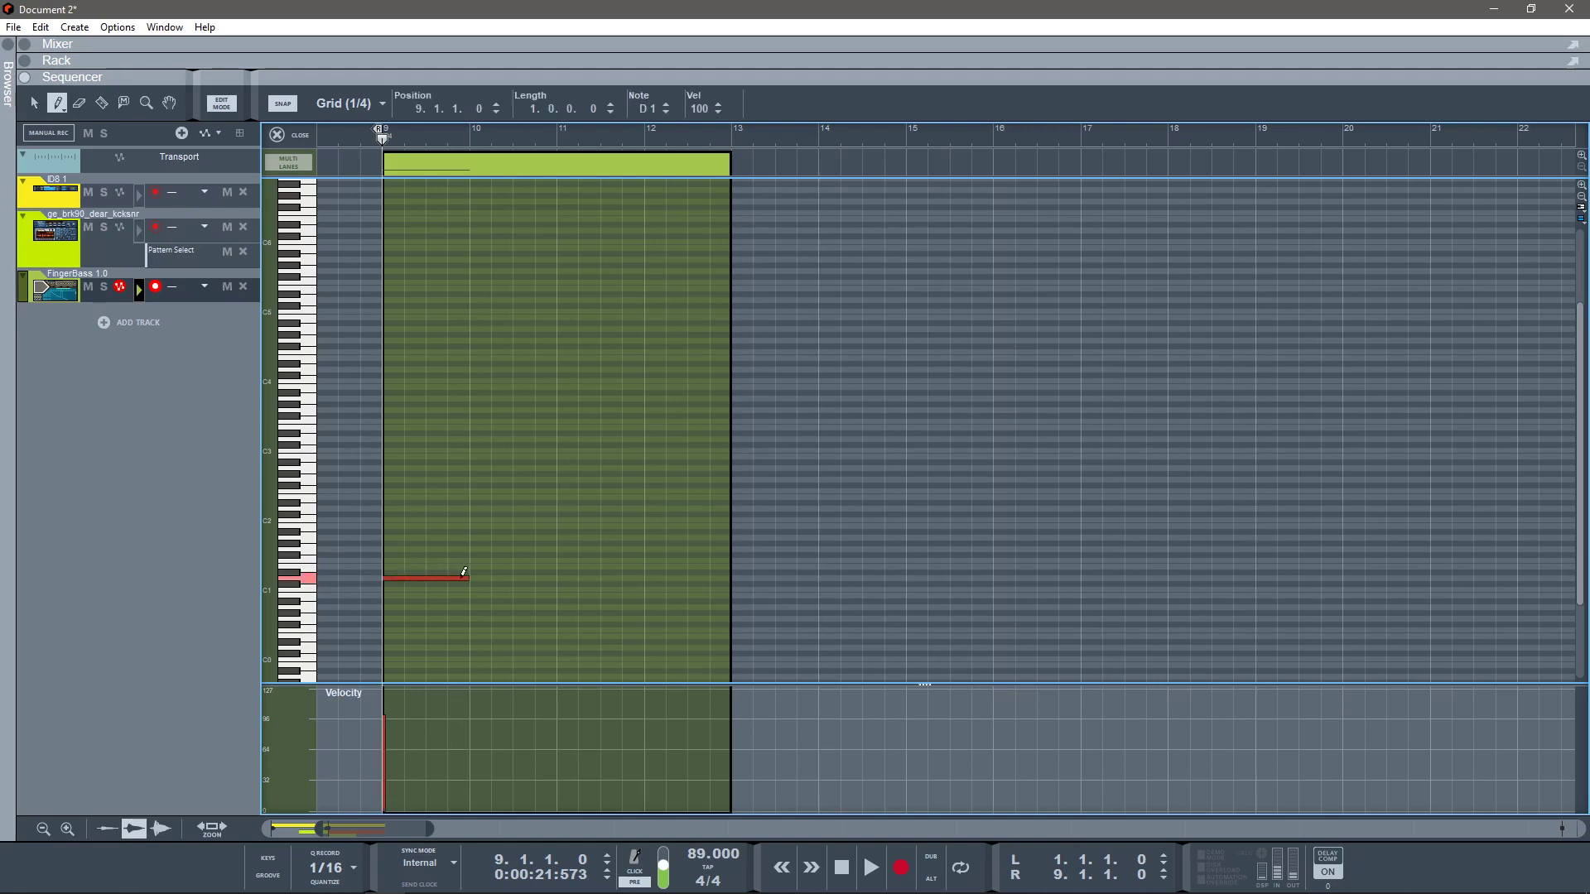
left_click_drag(480, 531, 506, 531)
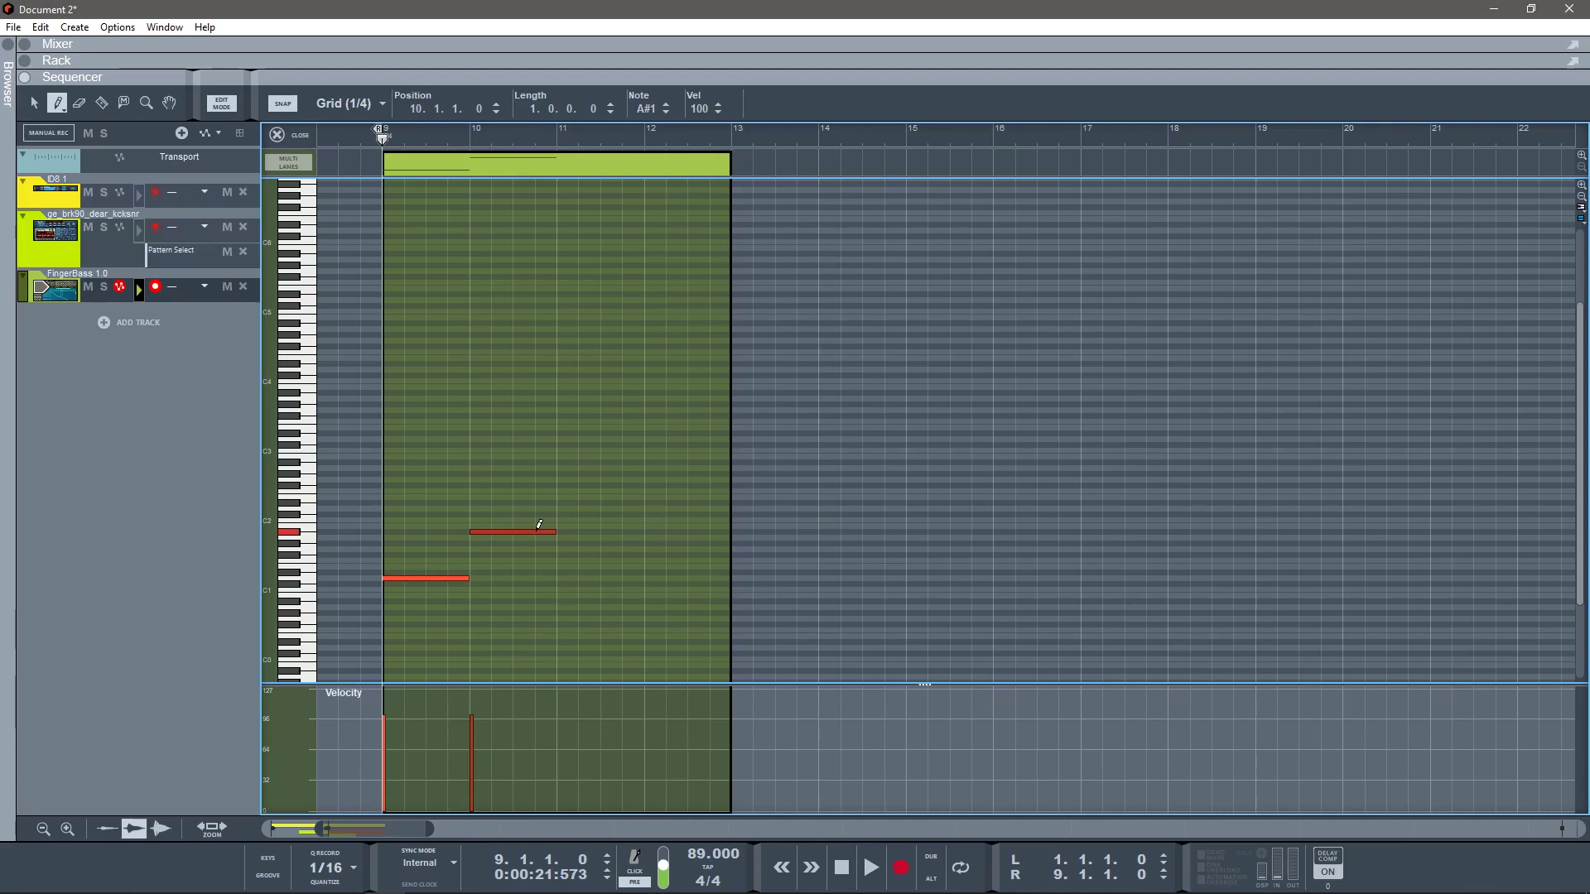
key("q")
left_click_drag(529, 533, 527, 561)
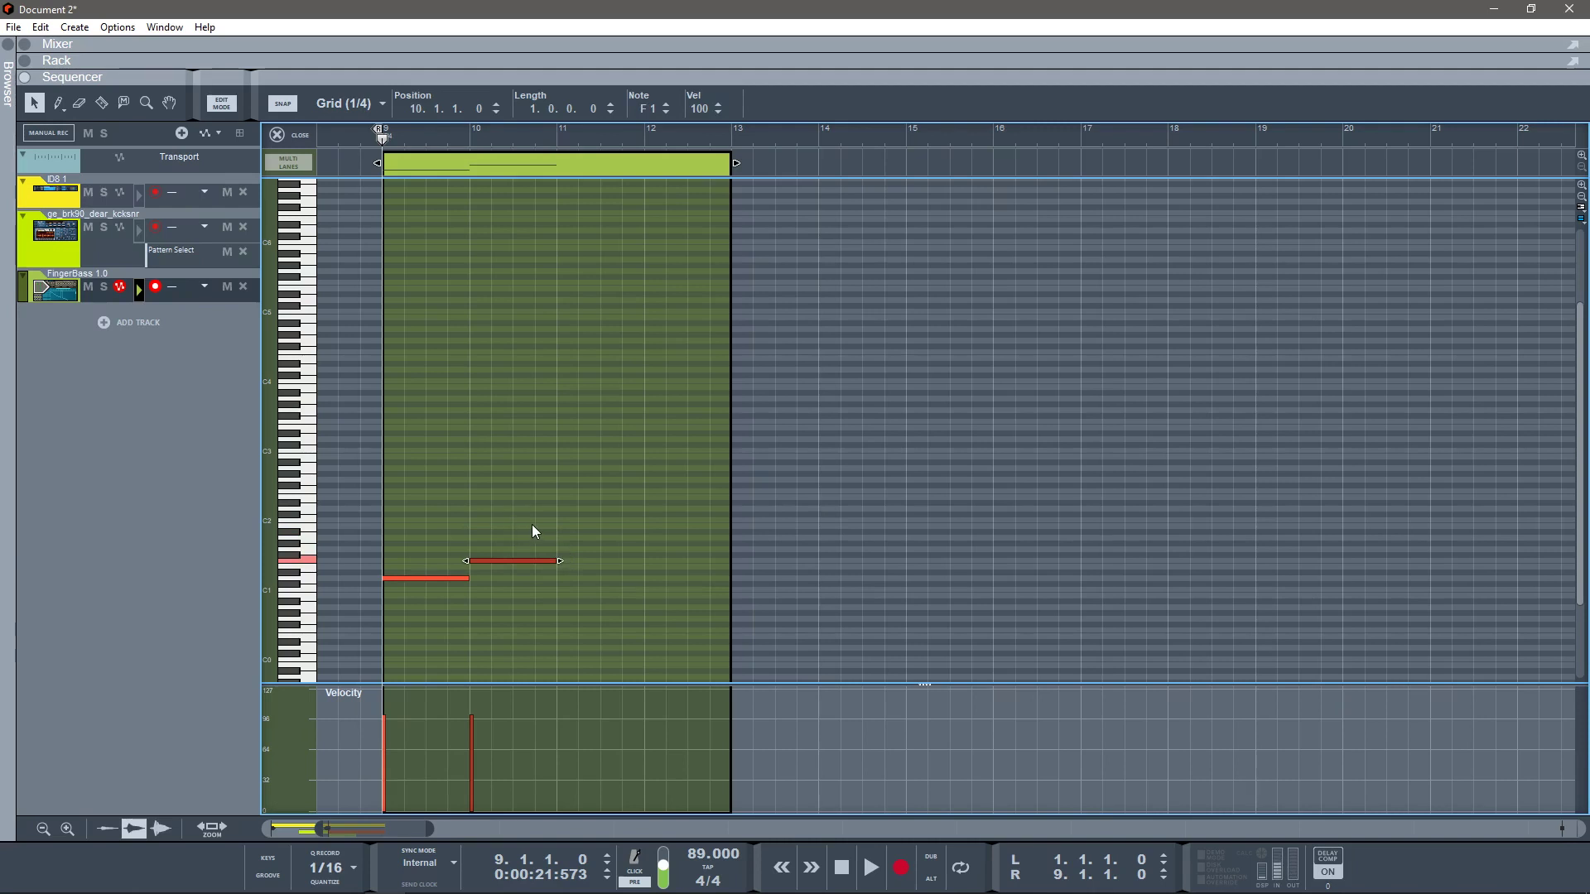
Step: Add A#1 at bar 11 and A1 at bar 12, then close the note editor
key("w")
left_click(565, 532)
left_click_drag(626, 530, 709, 530)
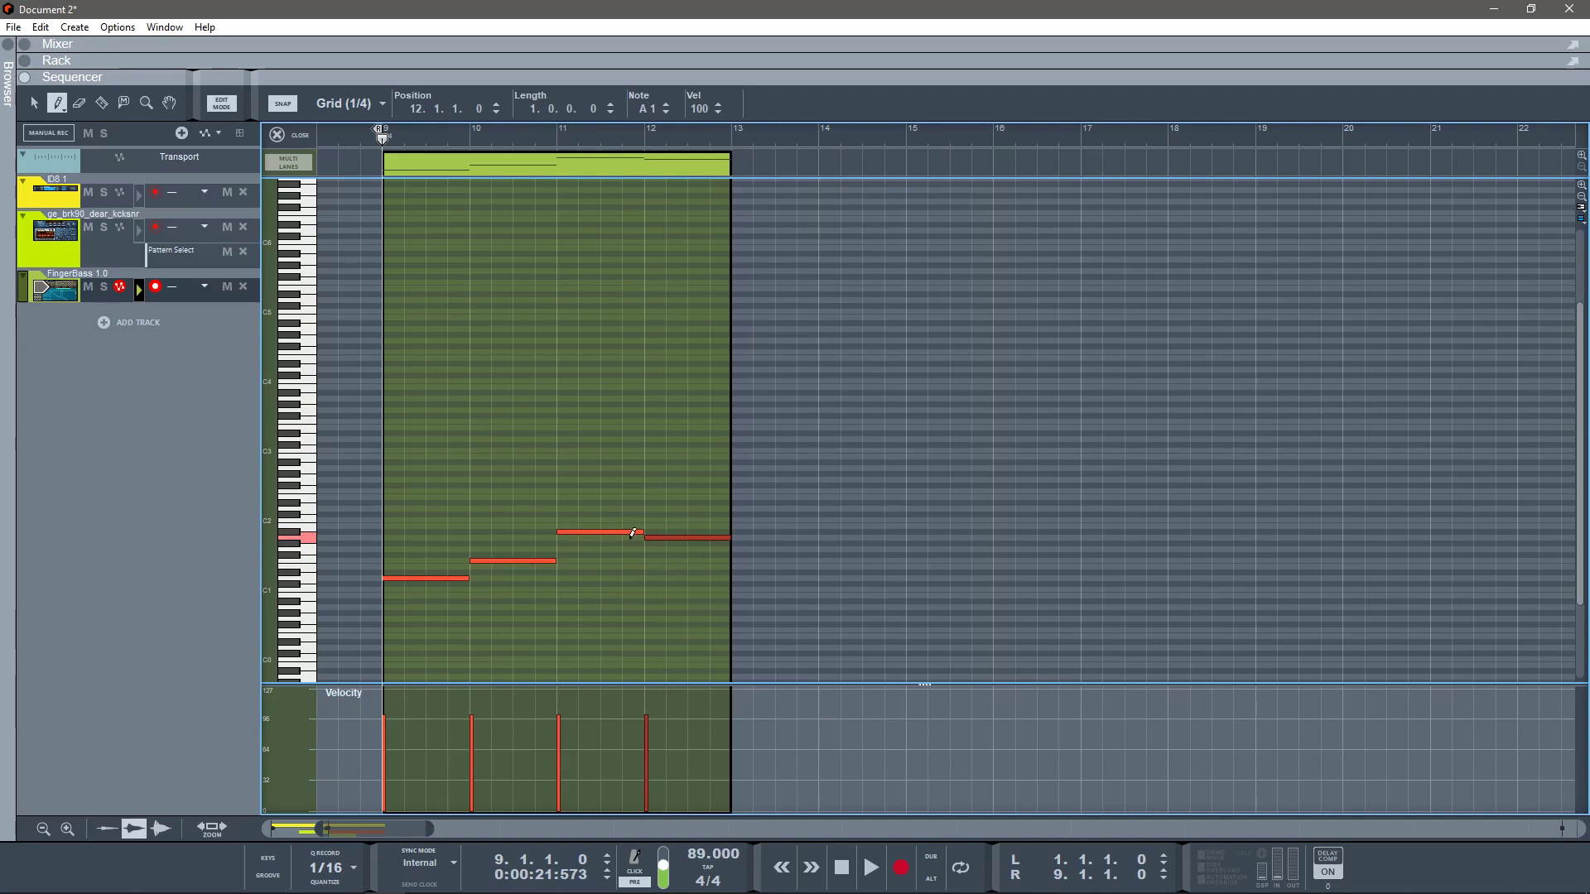
key("ctrl+e")
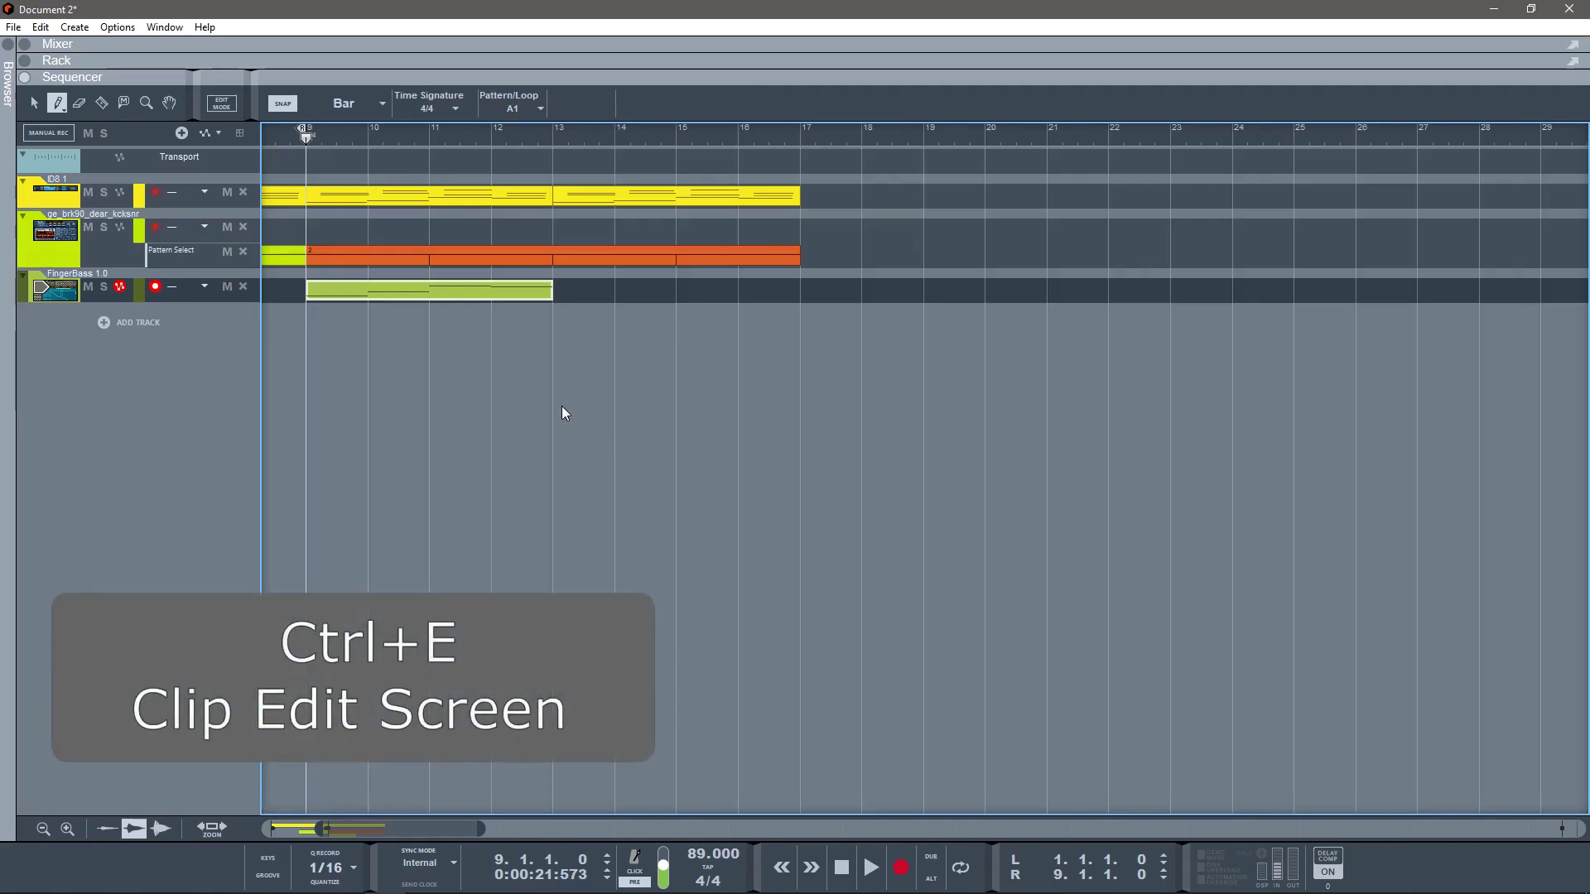
Step: Duplicate the FingerBass clip into bars 13–17 and put the song position at bar 9
left_click(445, 308)
key("q")
left_click(441, 290)
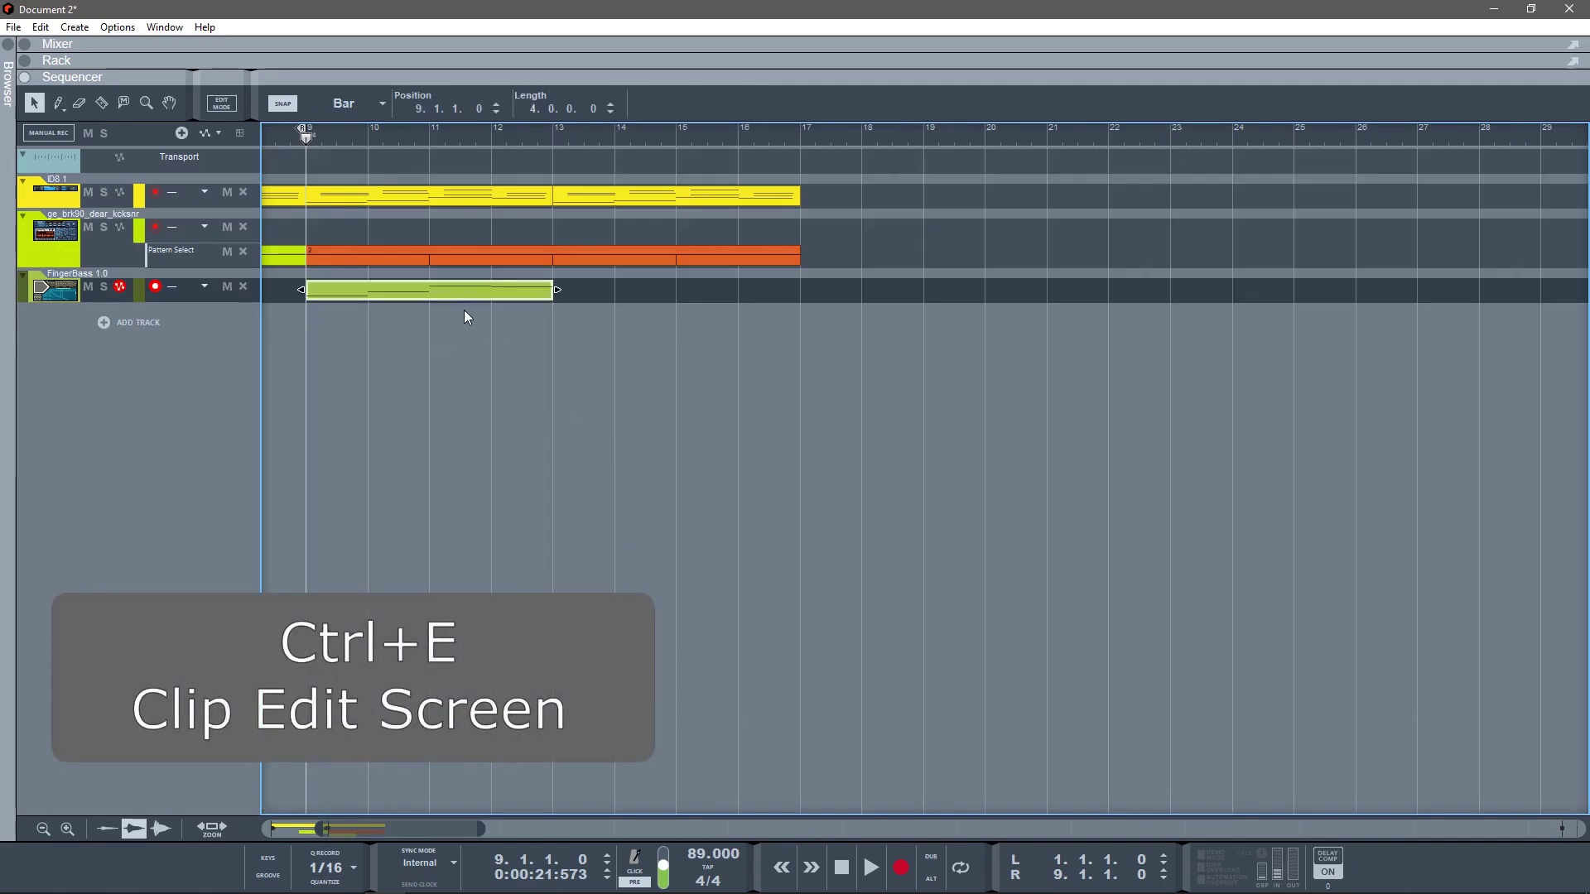
key("ctrl+d")
left_click(594, 325)
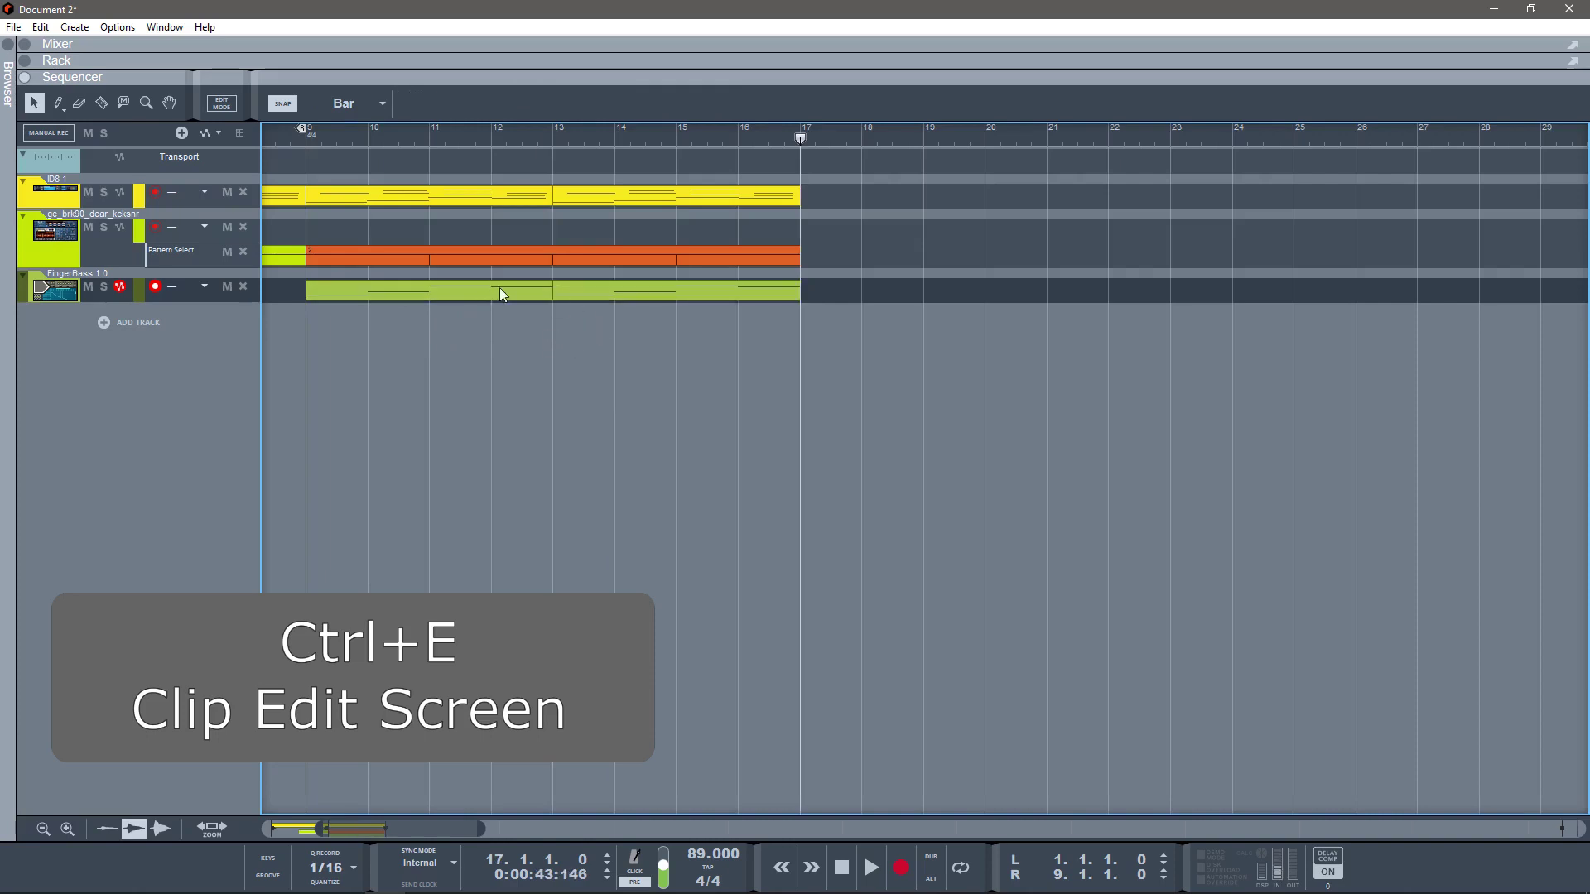
left_click(300, 136)
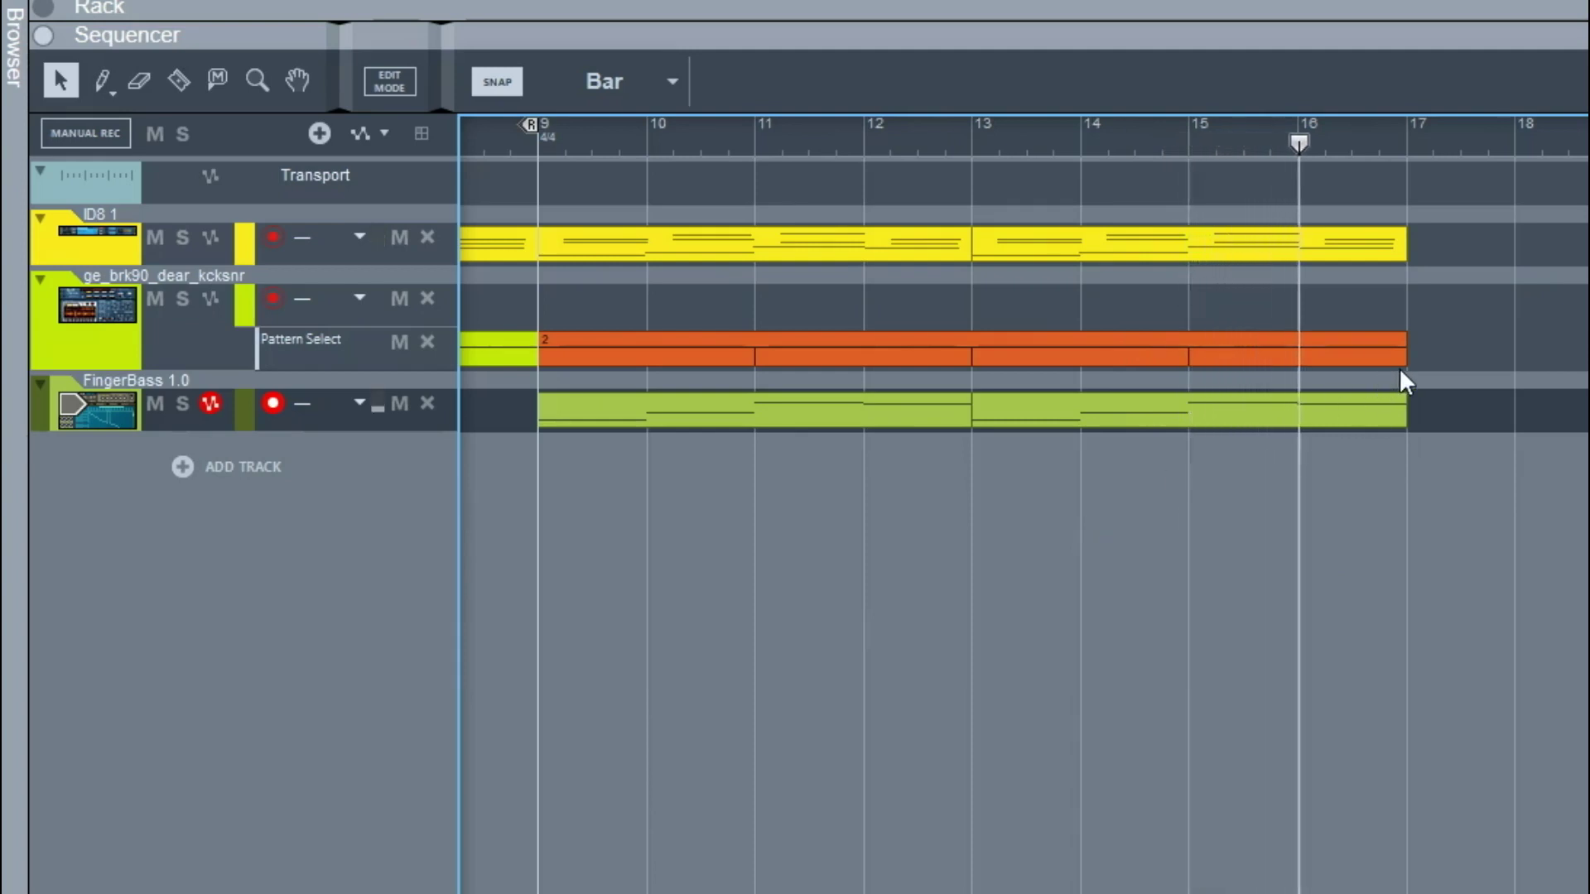
Step: Split the orange drum clip at bar 16 and select the bar 16–17 piece
key("r")
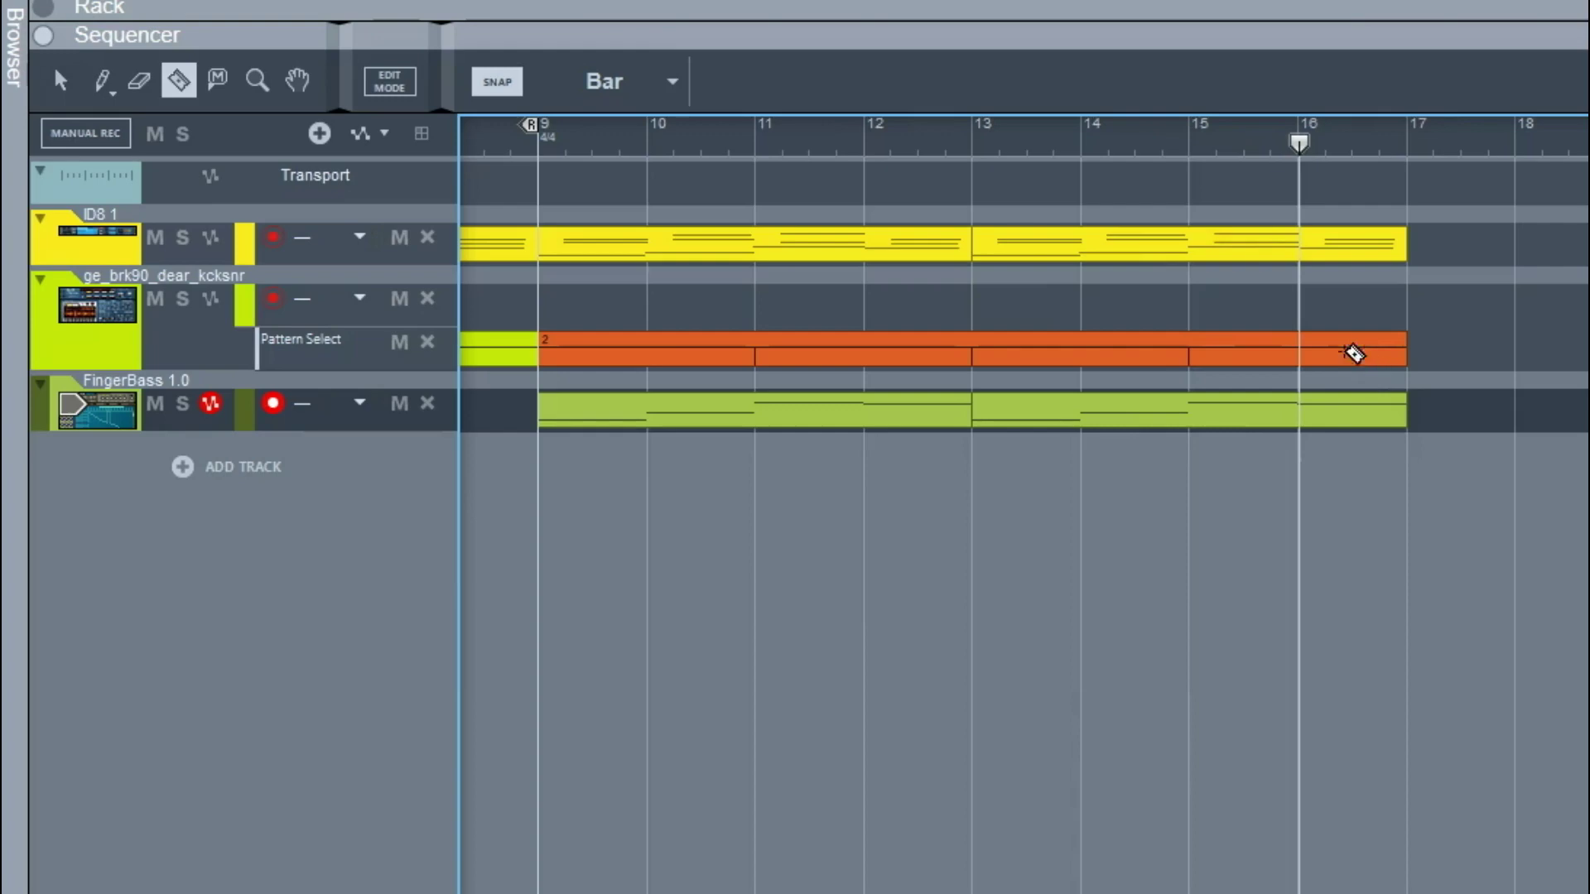
left_click(1308, 353)
key("q")
left_click(1380, 358)
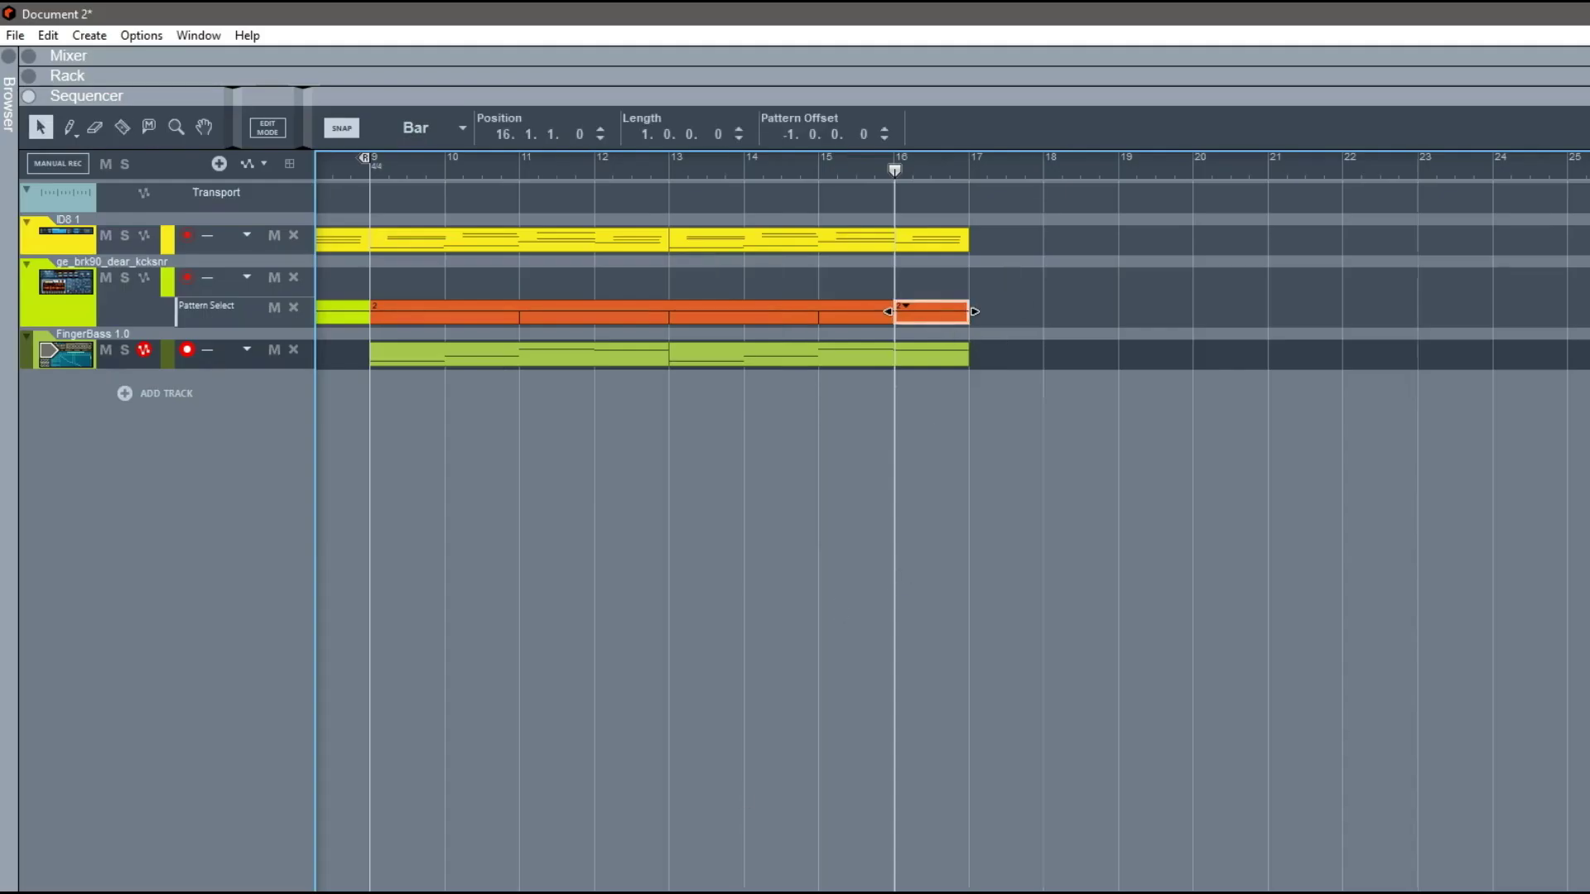
key("ctrl+plus")
scroll(952, 497, "right", 5)
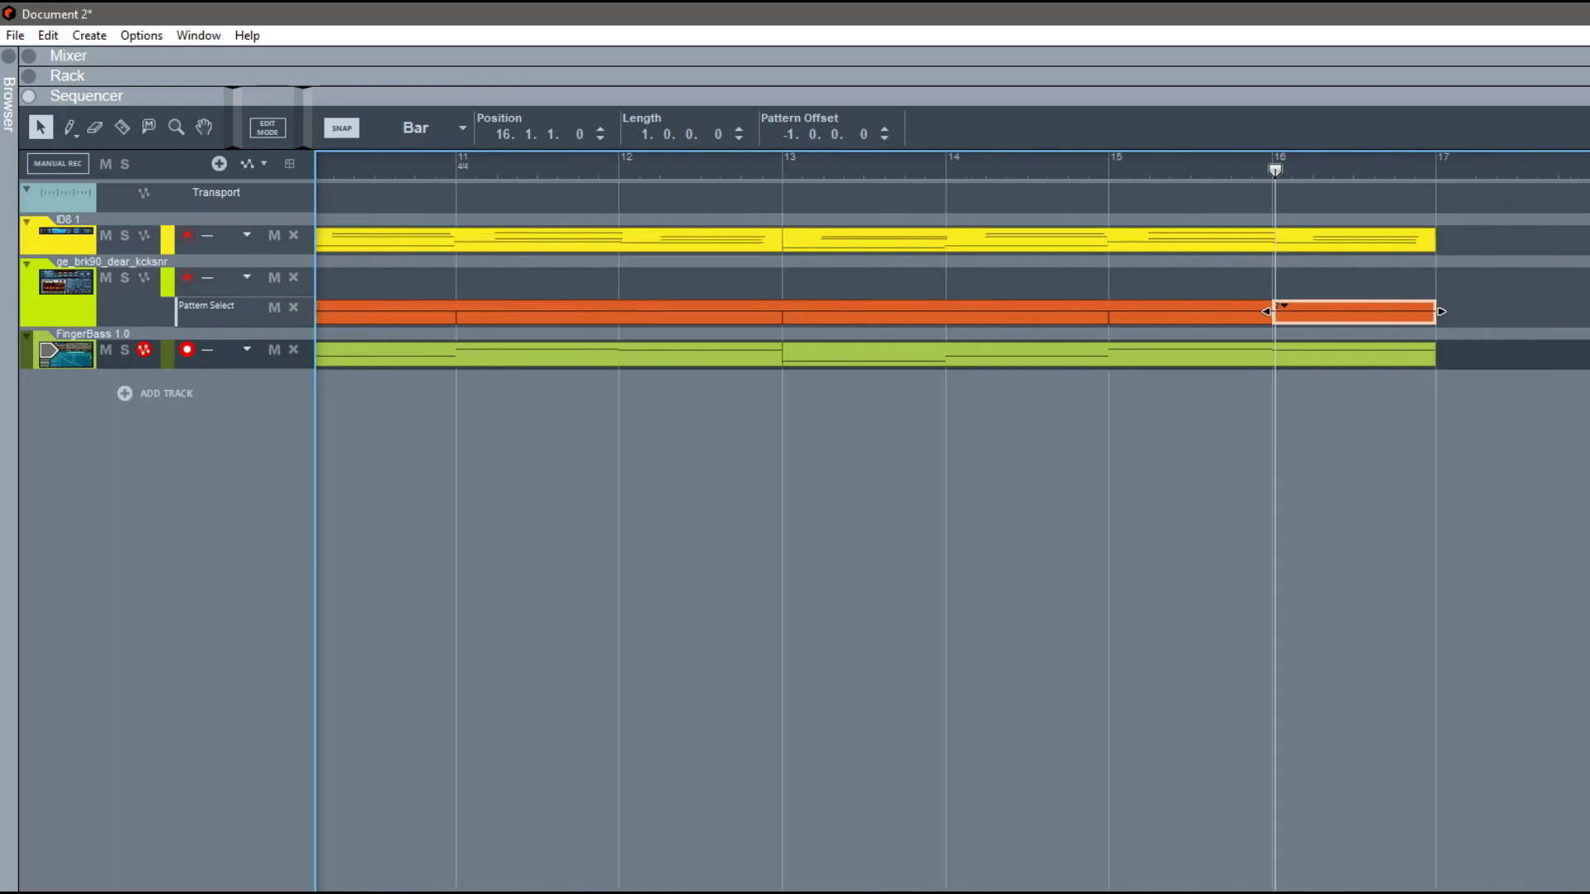
Step: With Snap at 1/8, shorten the bar 16 piece to a slice and duplicate it three times
left_click(461, 128)
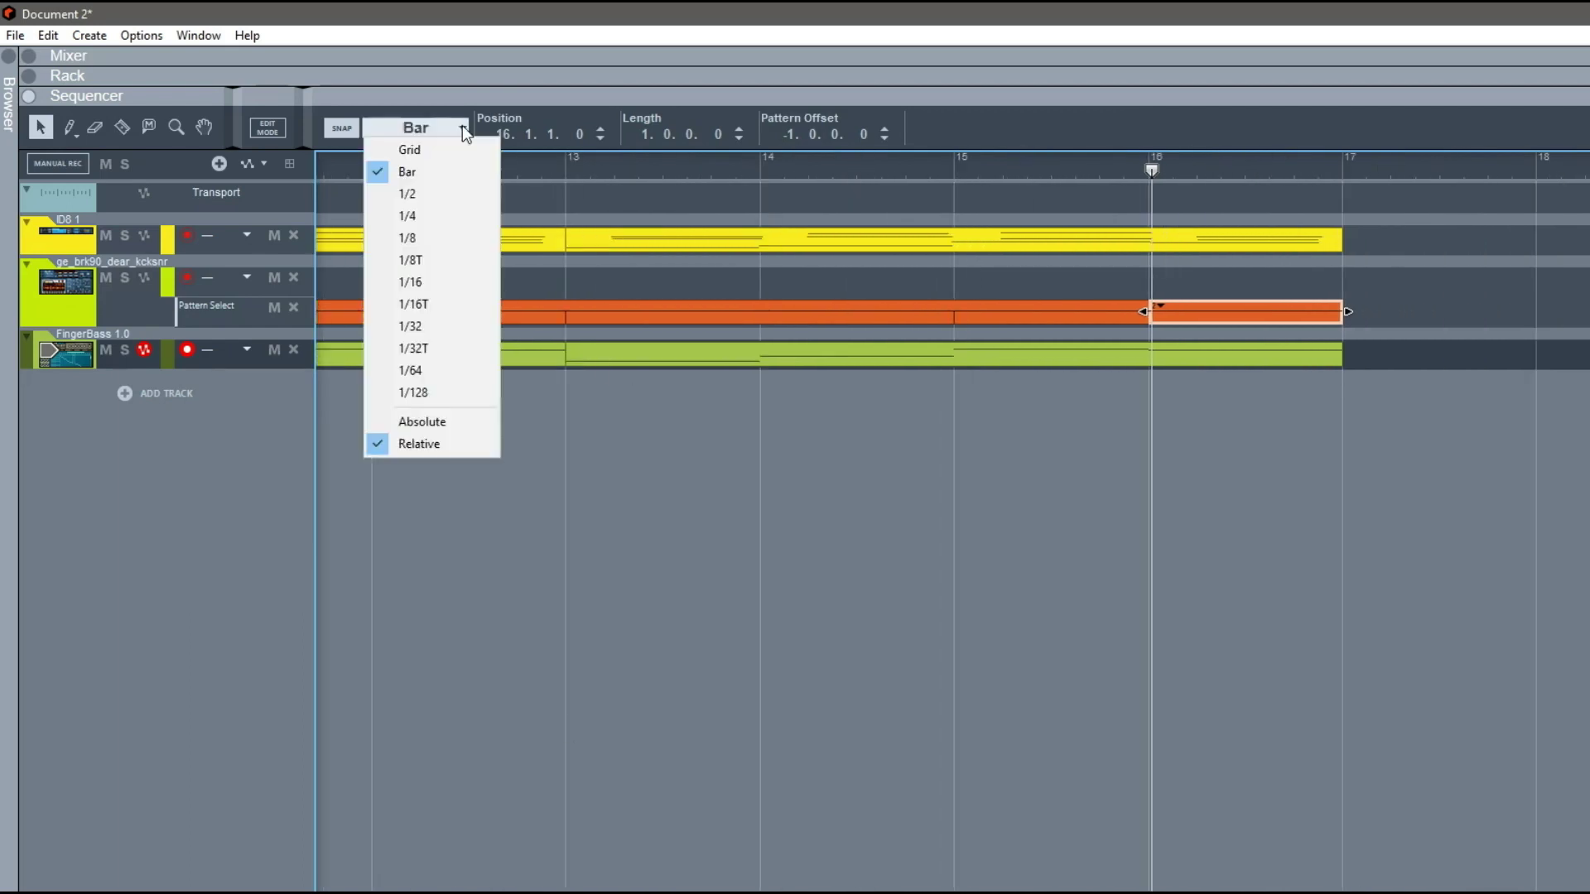
left_click(415, 146)
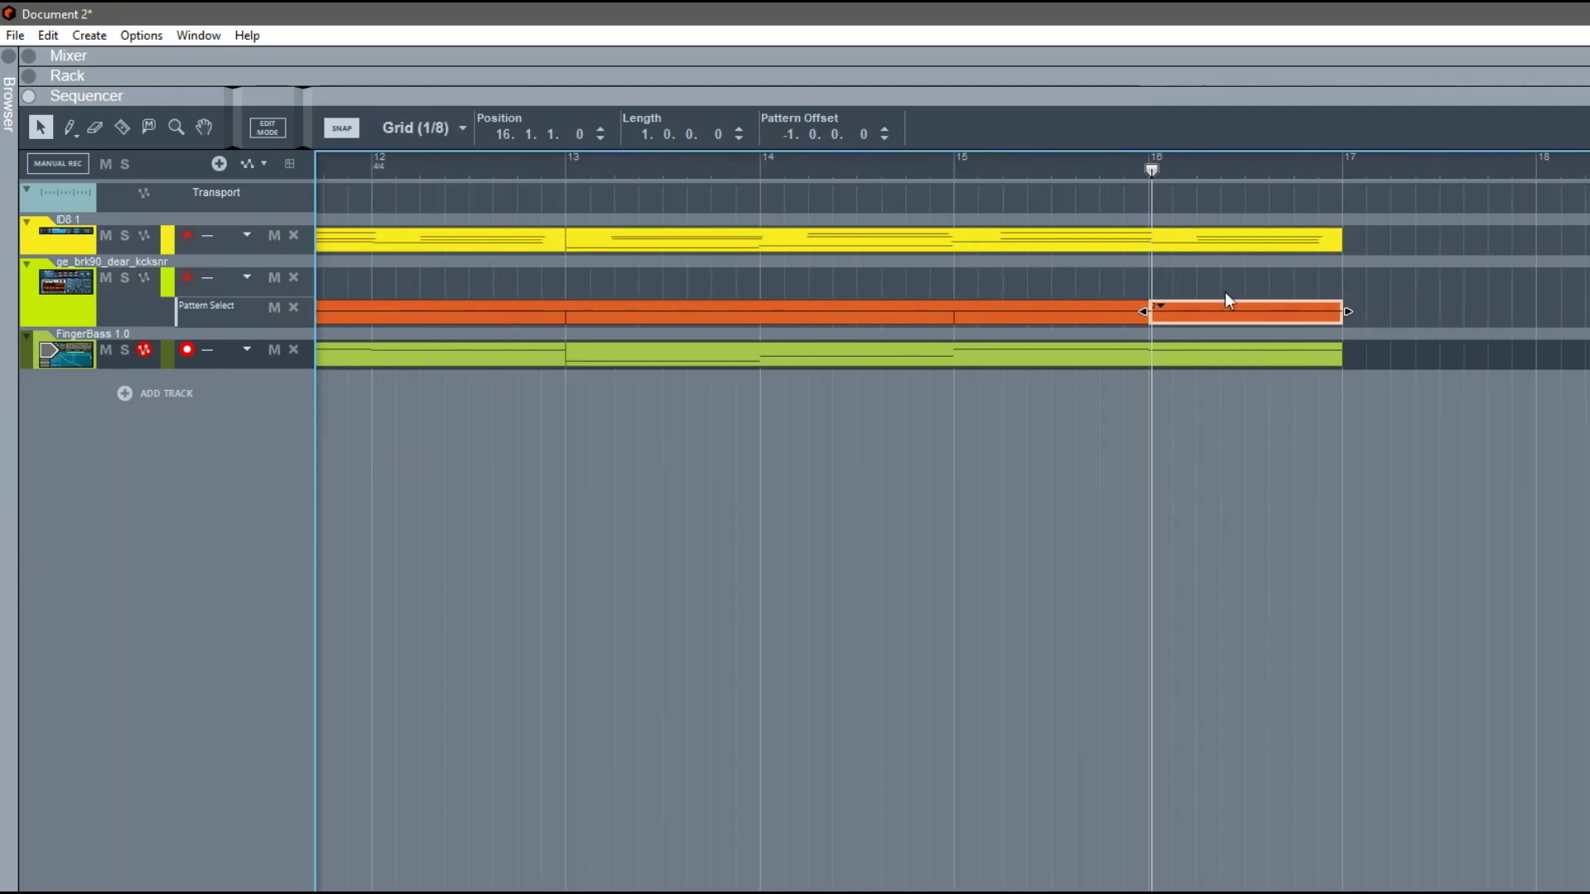
left_click_drag(1347, 312, 1209, 318)
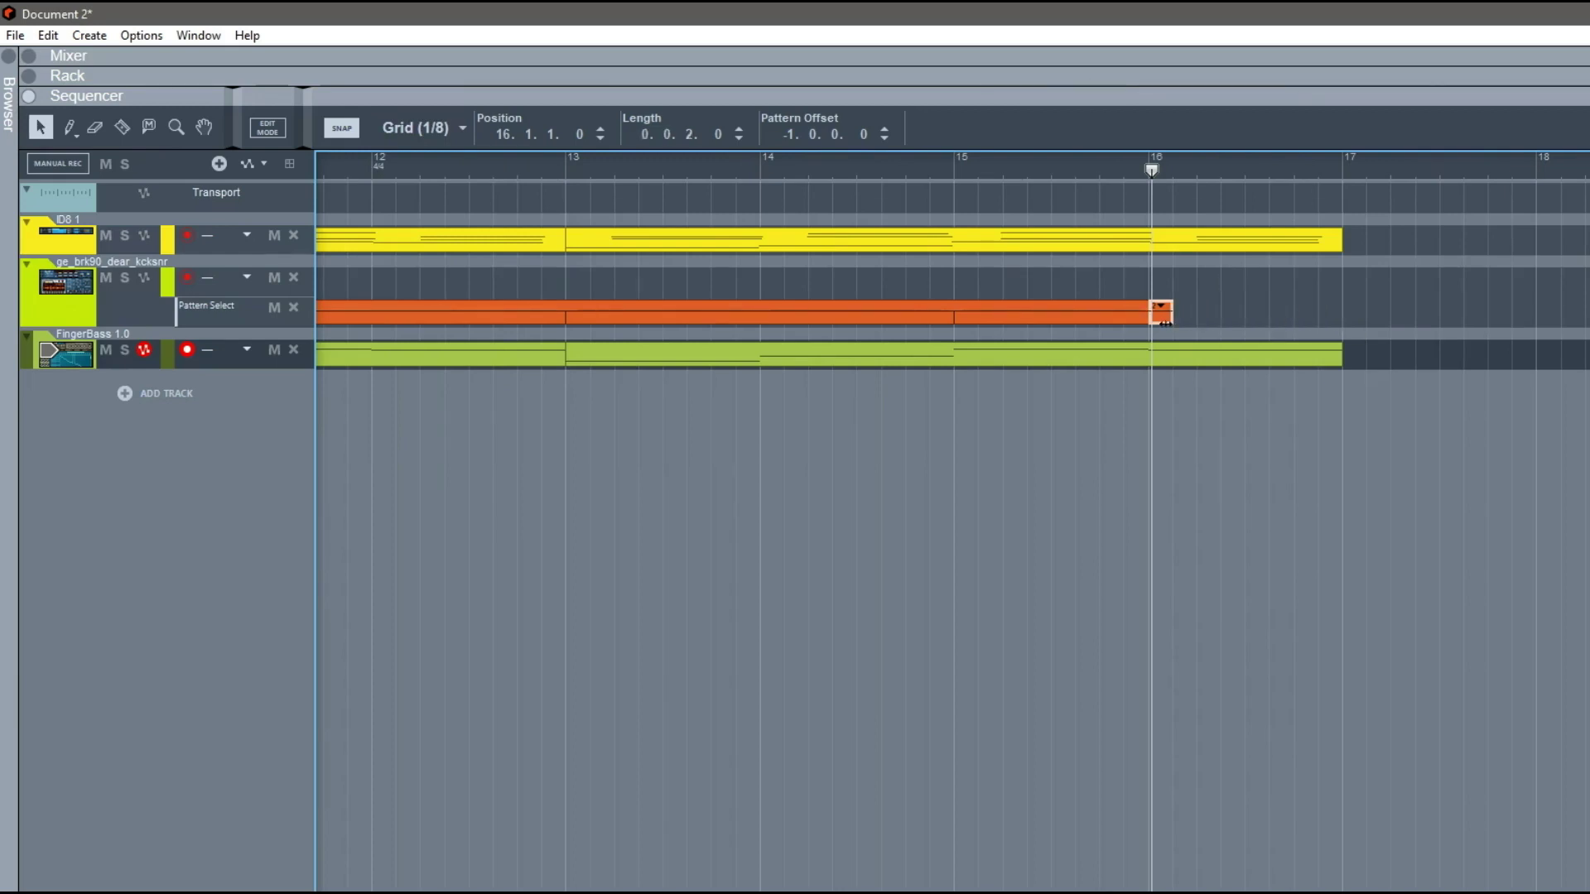
key("space")
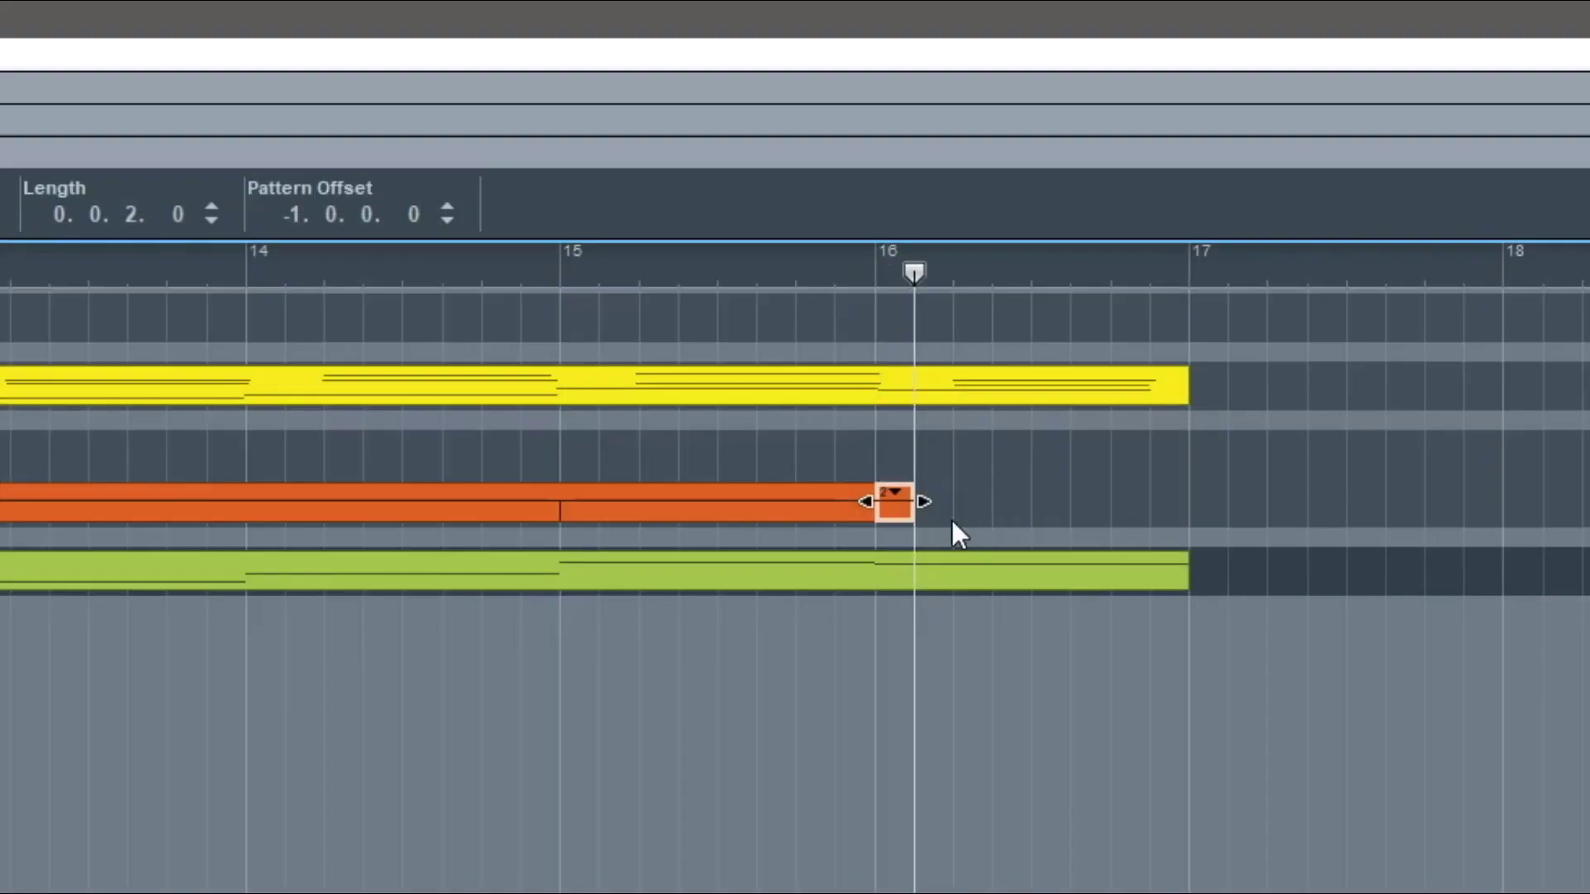
key("d")
key("d")
key("d")
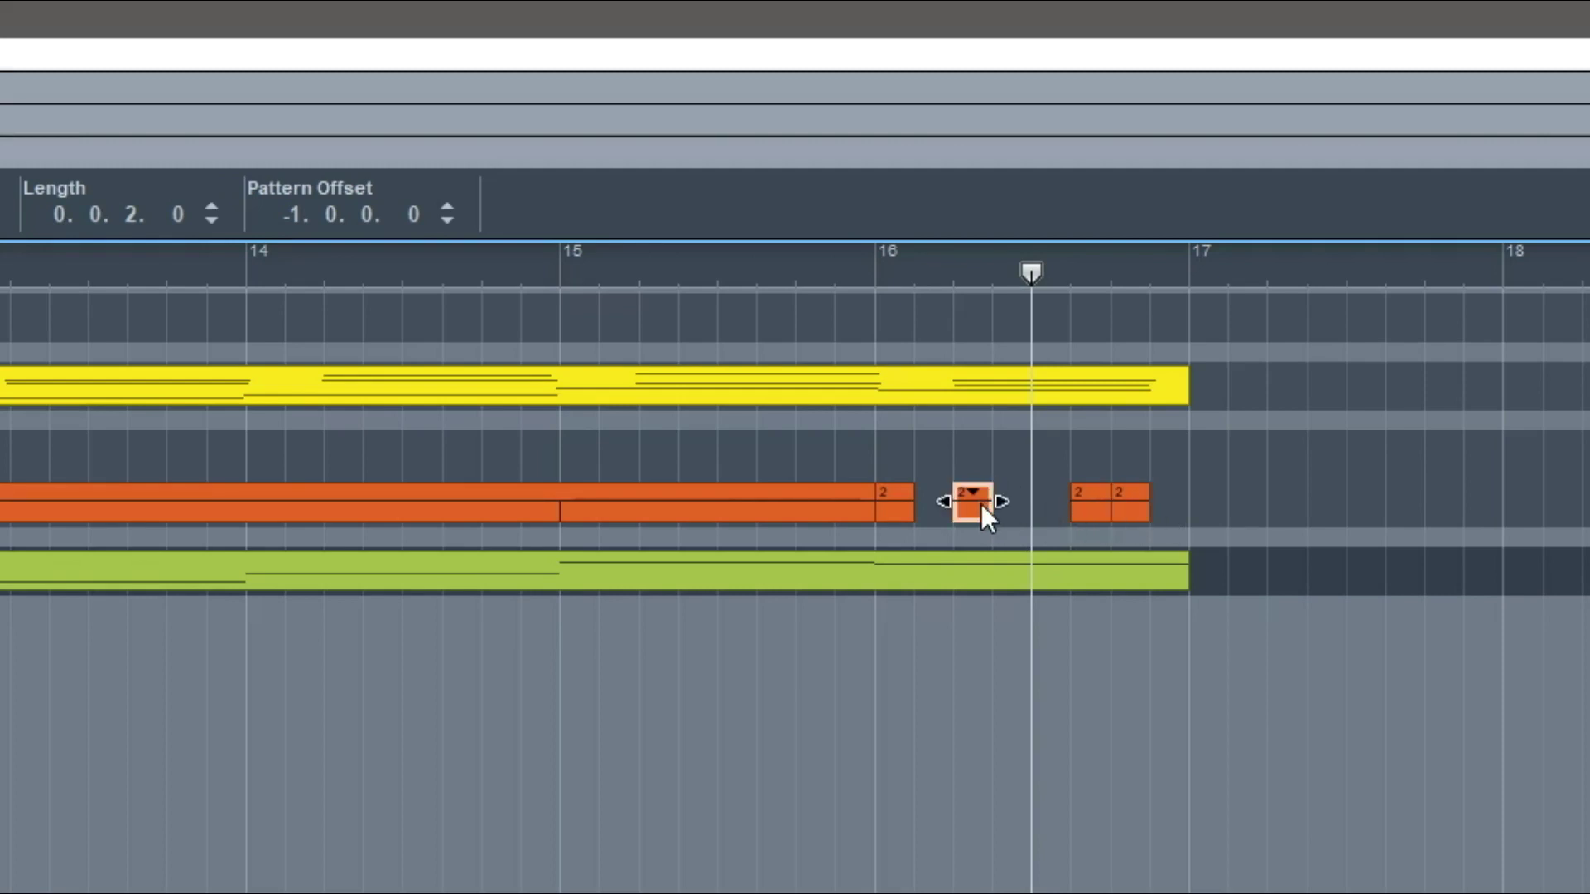
key("space")
Step: Lengthen the last slice to one beat, give it another loop pattern, and play from bar 15
left_click(1032, 497)
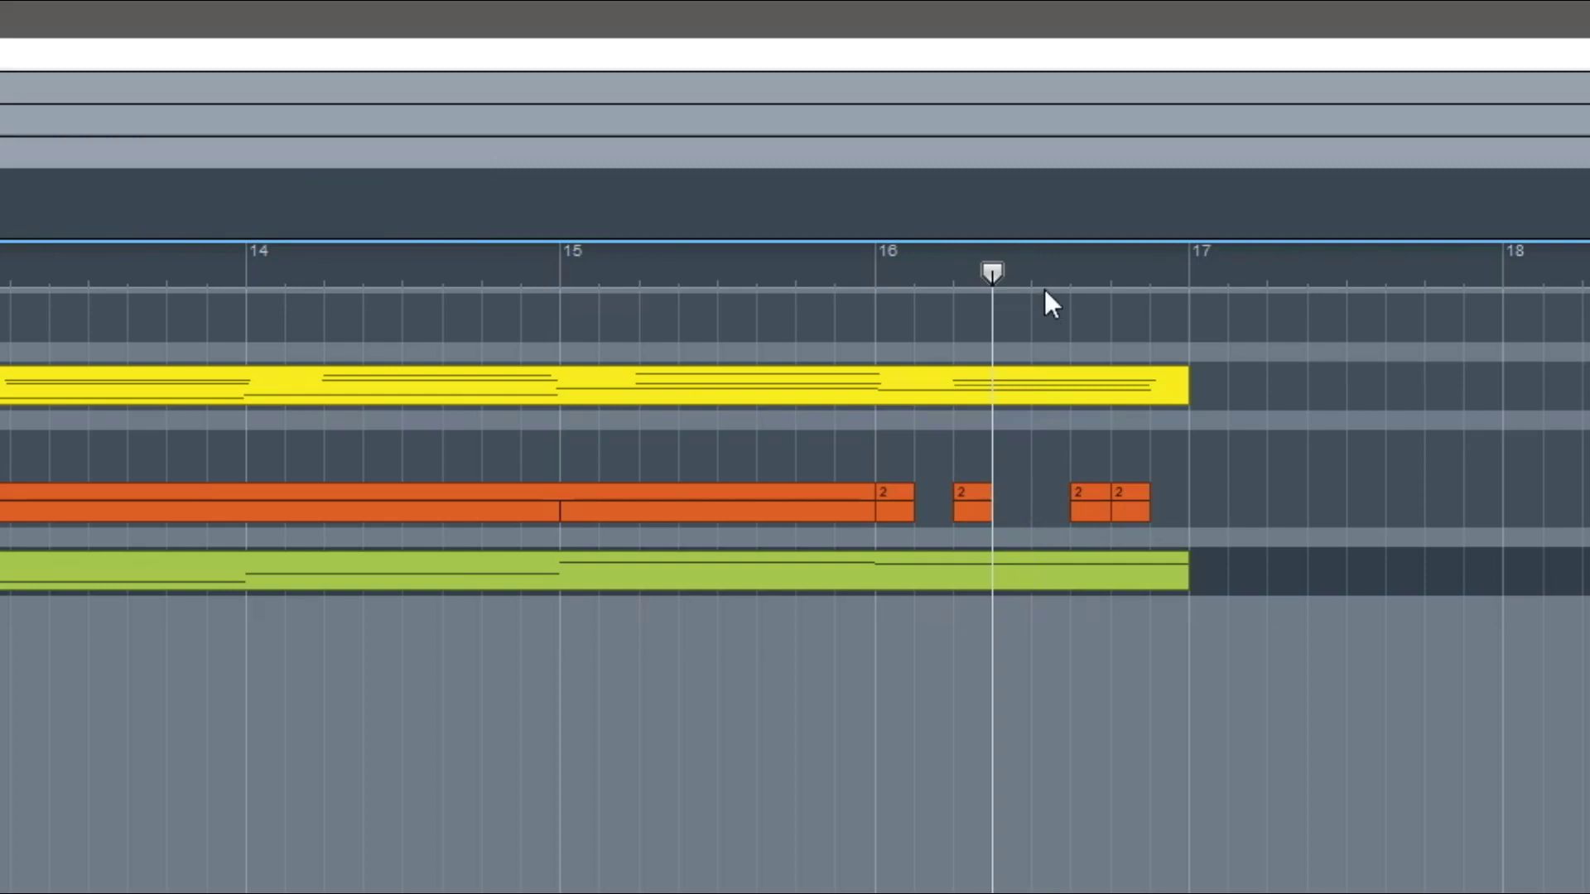
key("space")
key("ctrl+z")
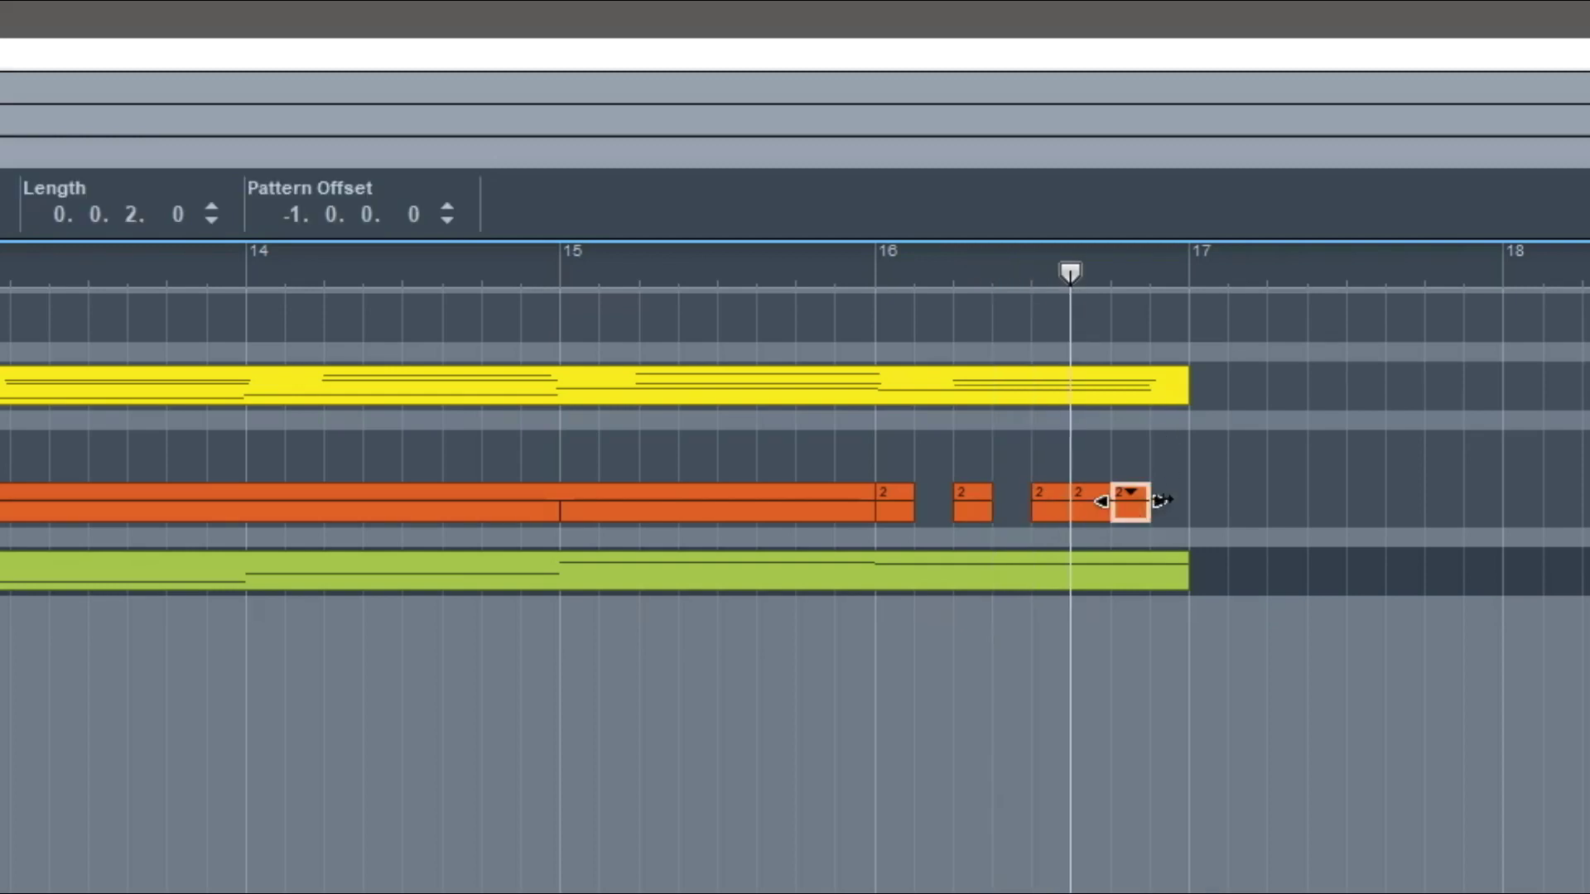
left_click_drag(1160, 500, 1127, 507)
left_click(1166, 499)
left_click(1158, 481)
left_click(554, 275)
key("space")
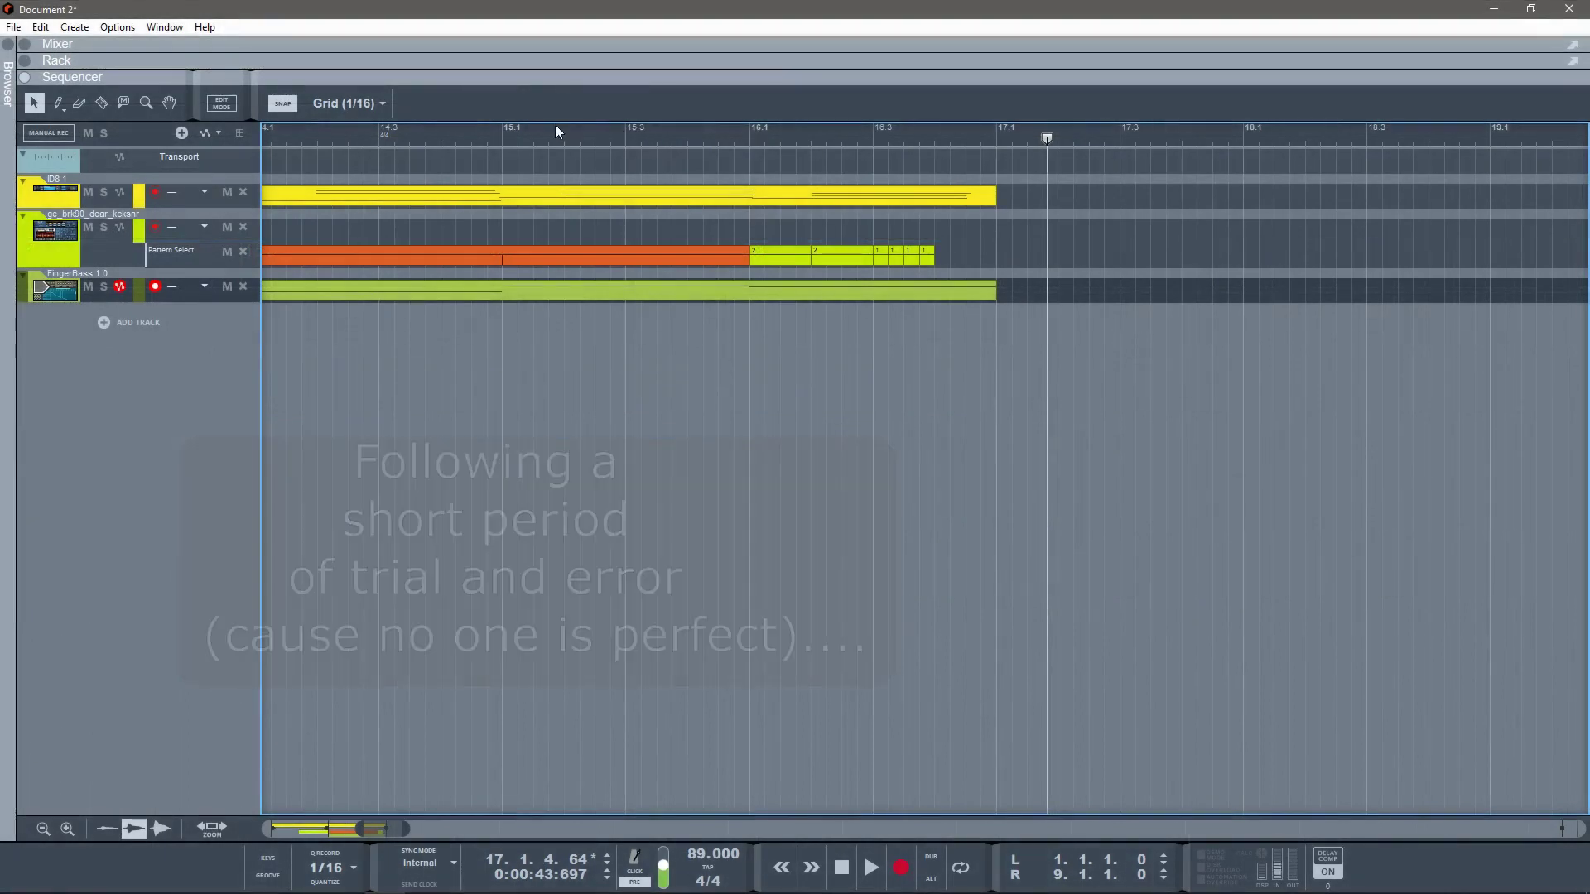
Step: Check the fill from bar 15, zoom out to bars 4–19, and record piano from bar 17
left_click(503, 135)
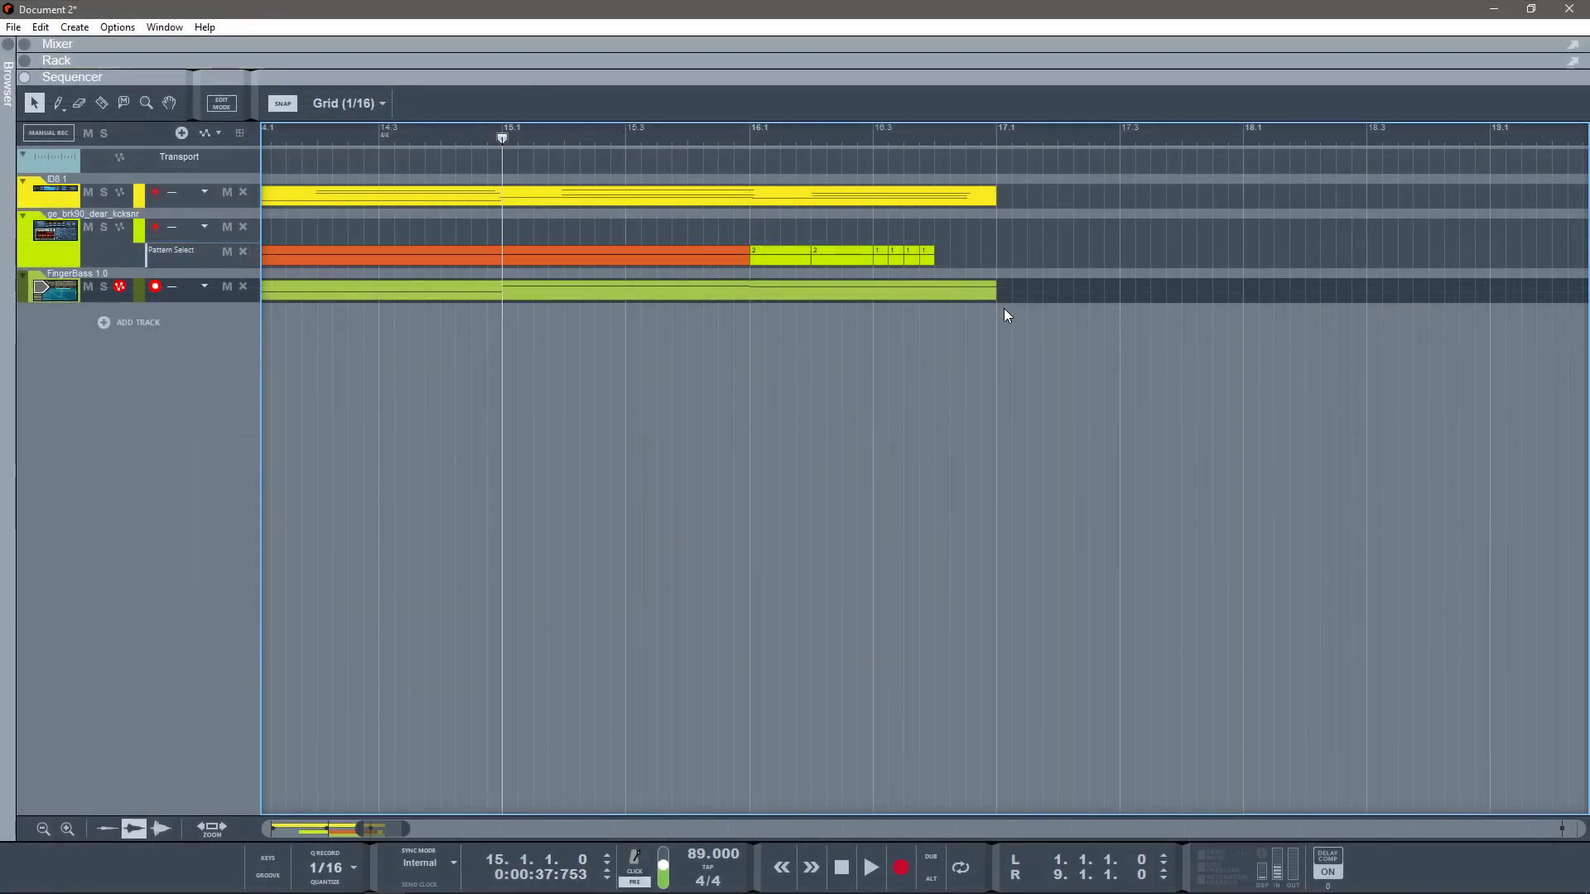
key("space")
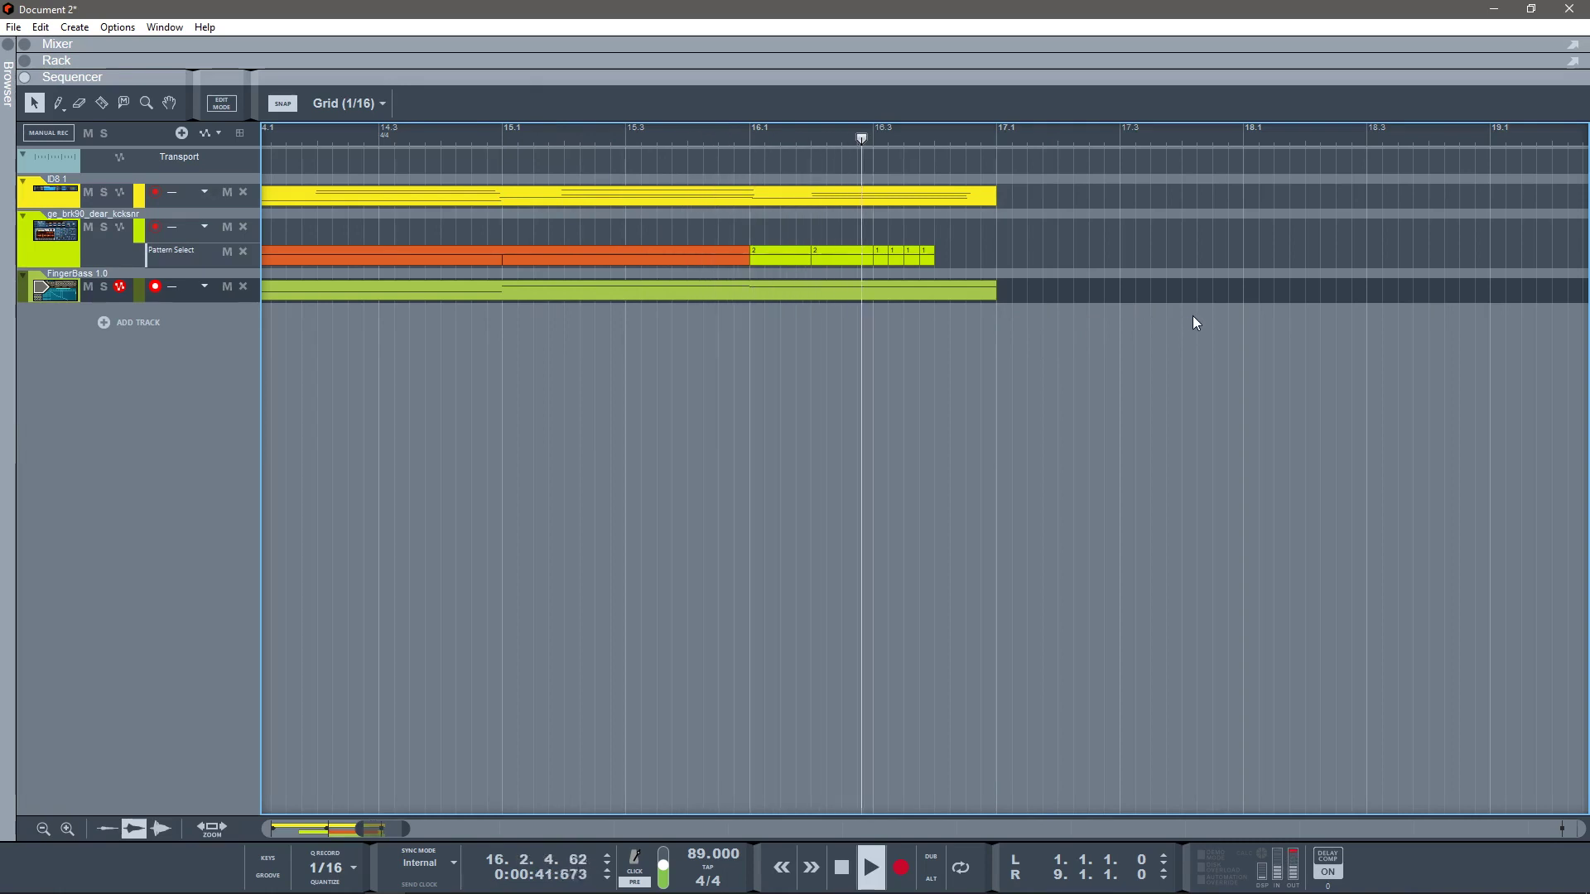
key("space")
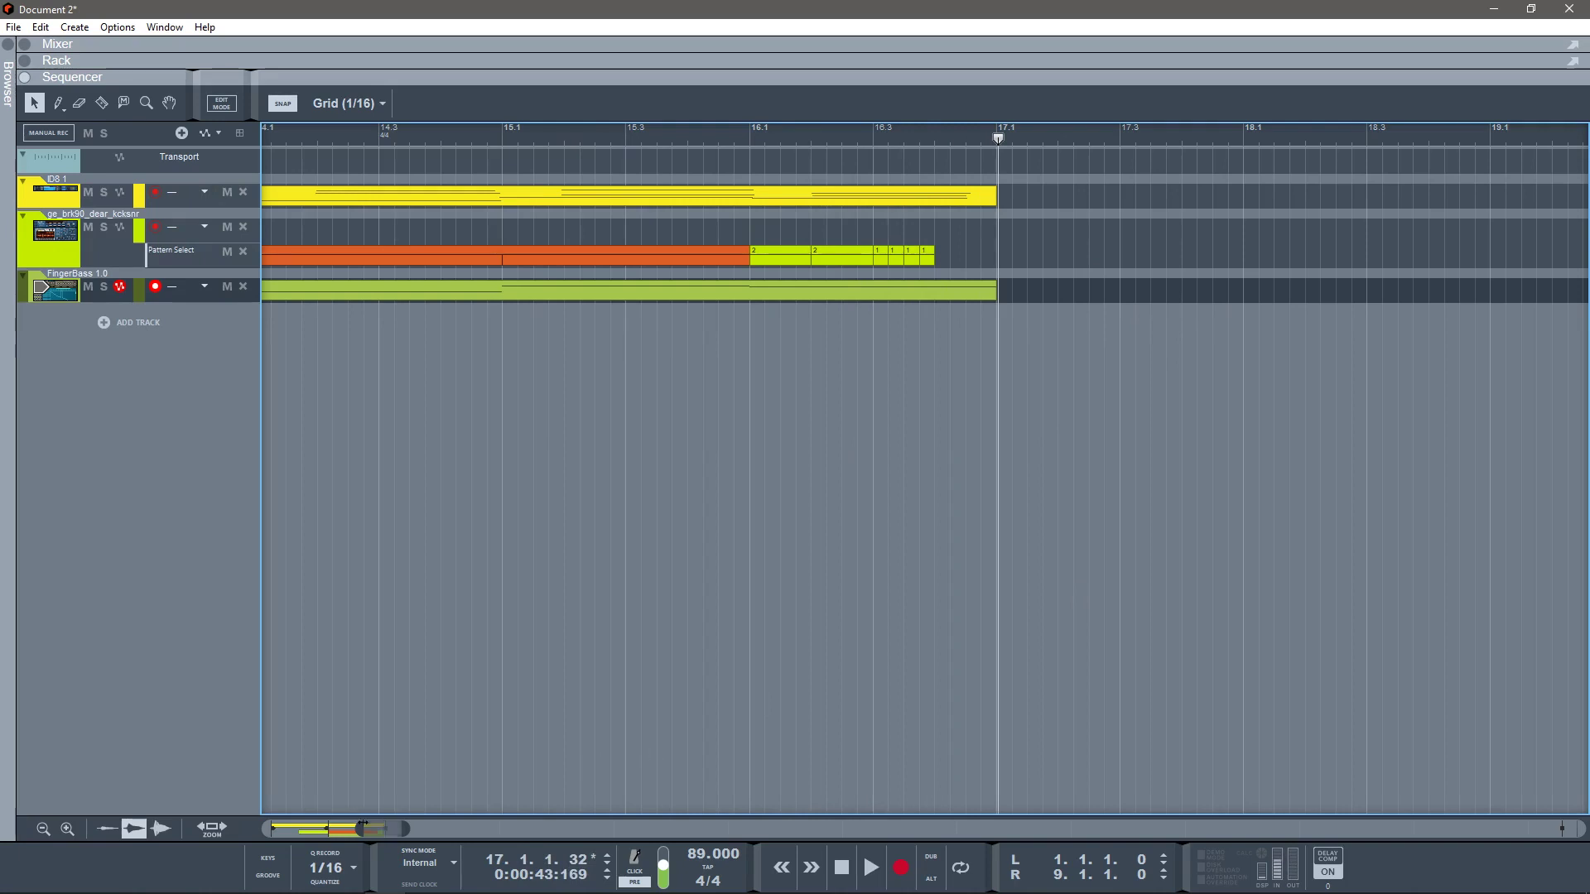
left_click_drag(362, 826, 417, 820)
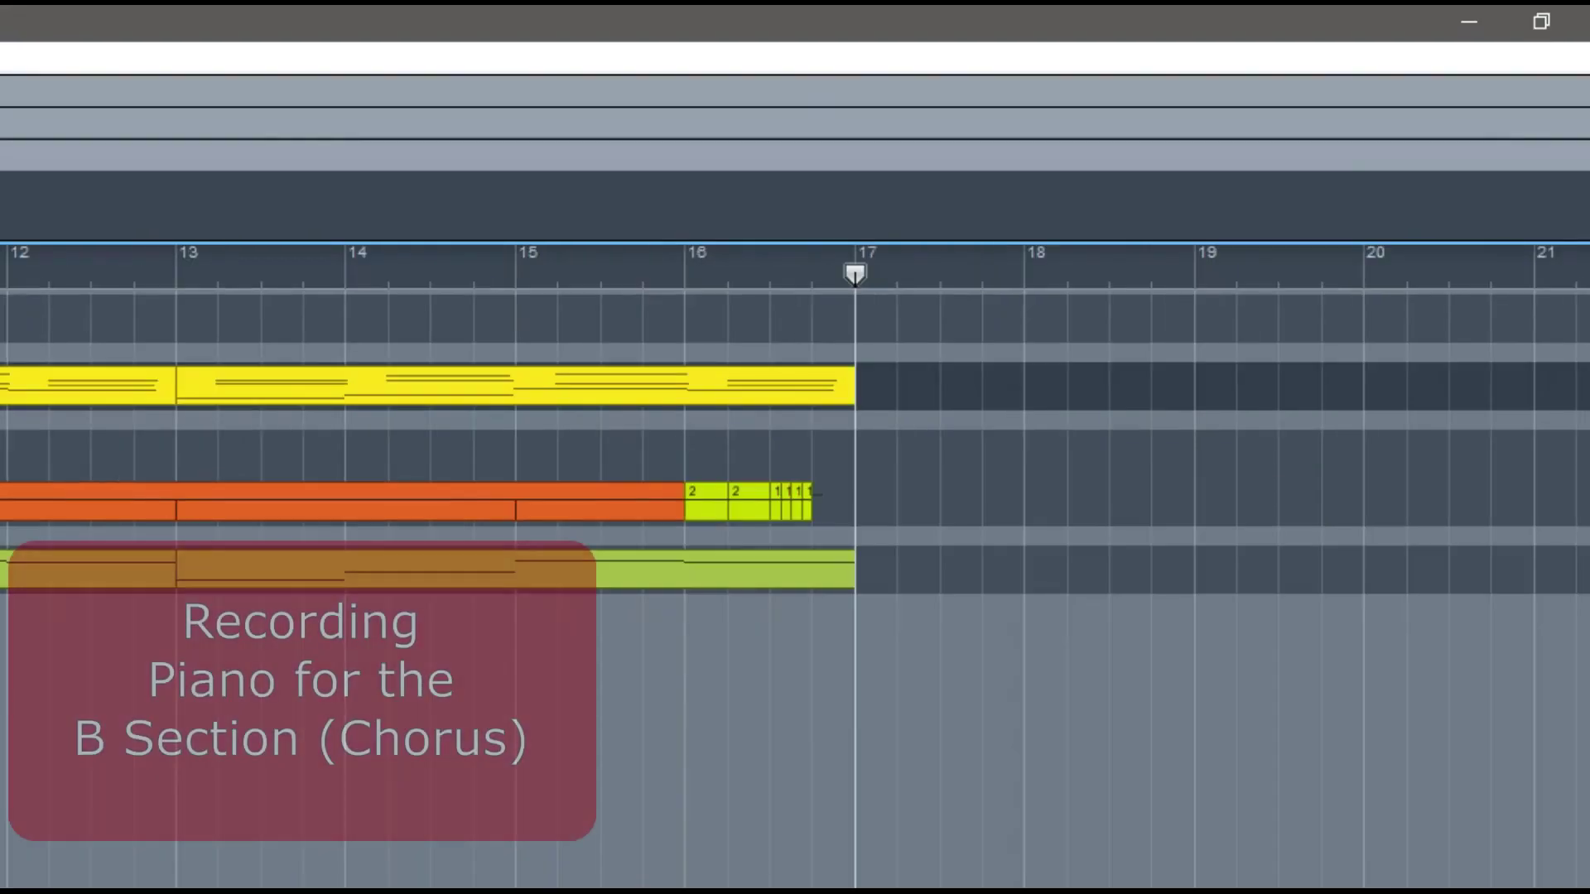
key("ctrl+Return")
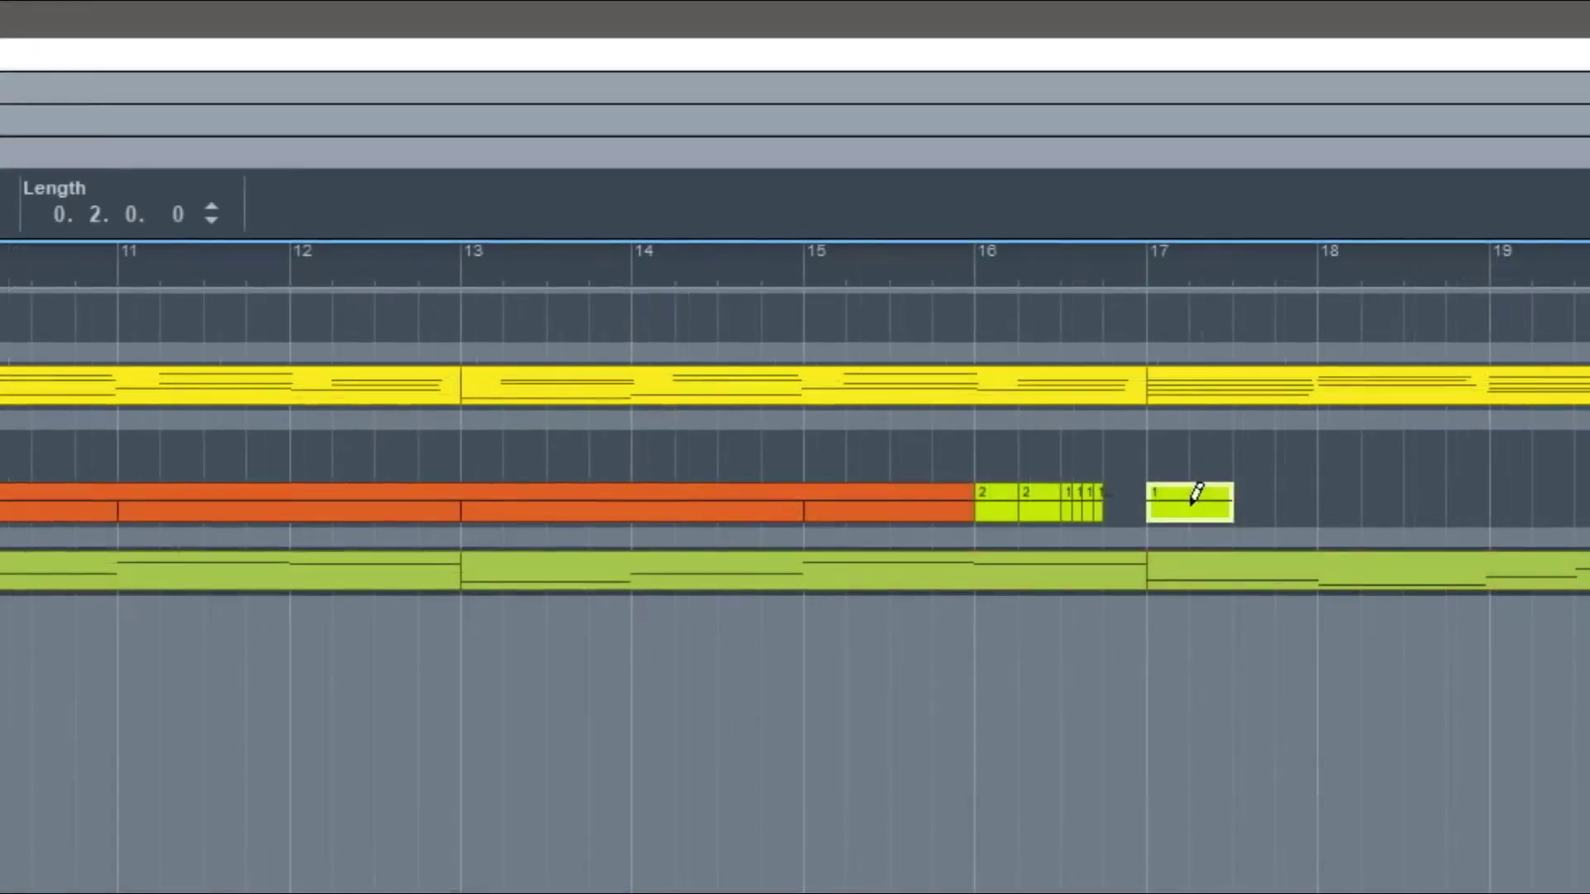
Step: Add a pattern 2 drum part after the bar-17 clip and repeat the pair up to bar 21
left_click(1264, 492)
left_click(1160, 303)
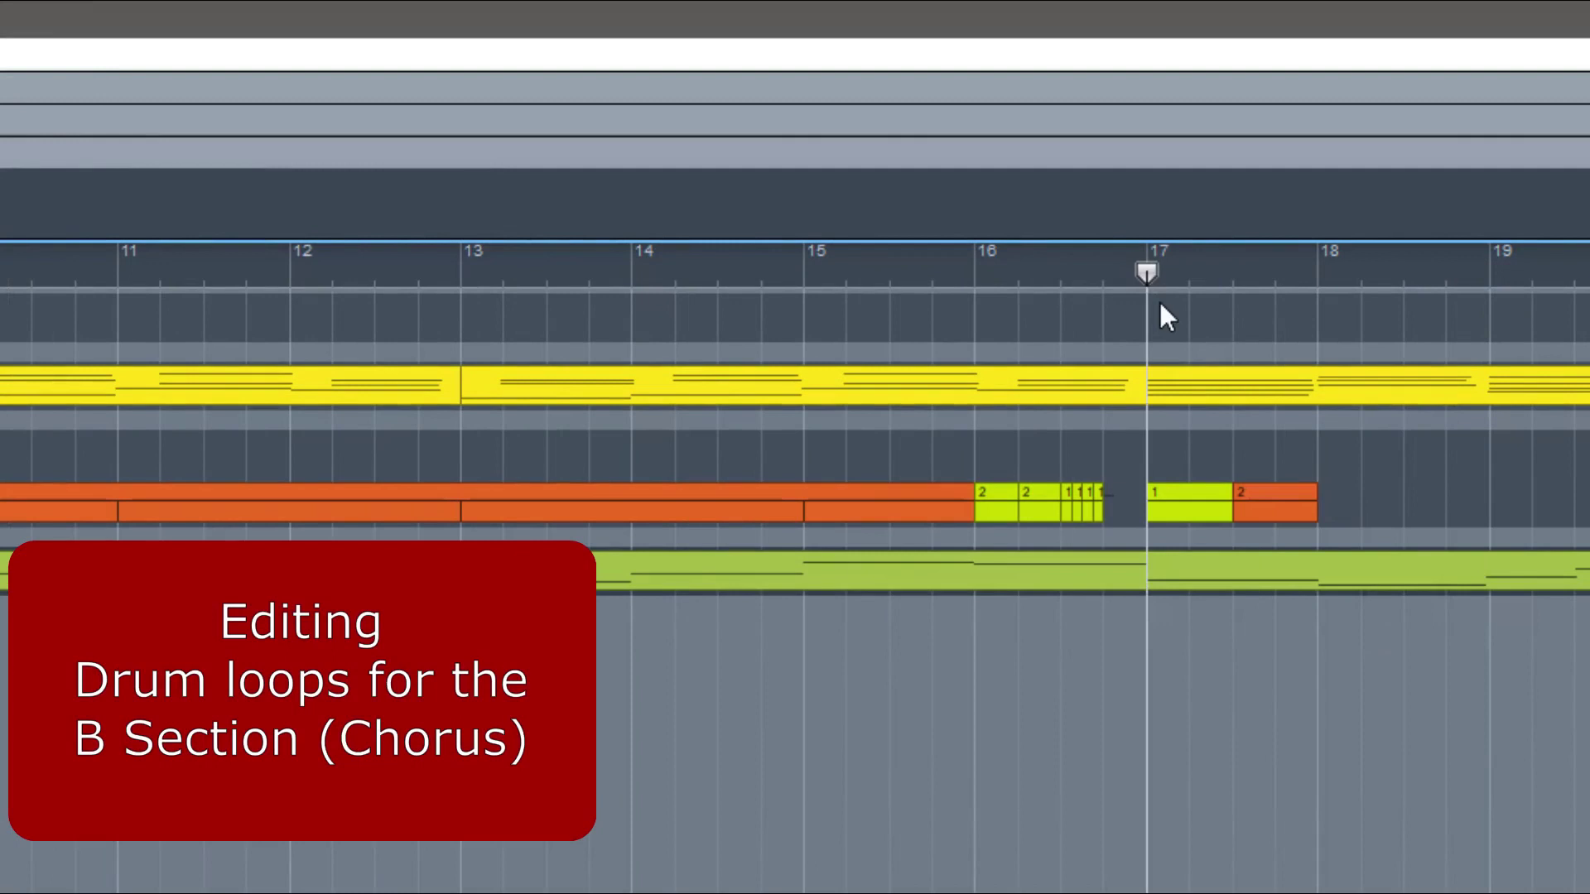
key("space")
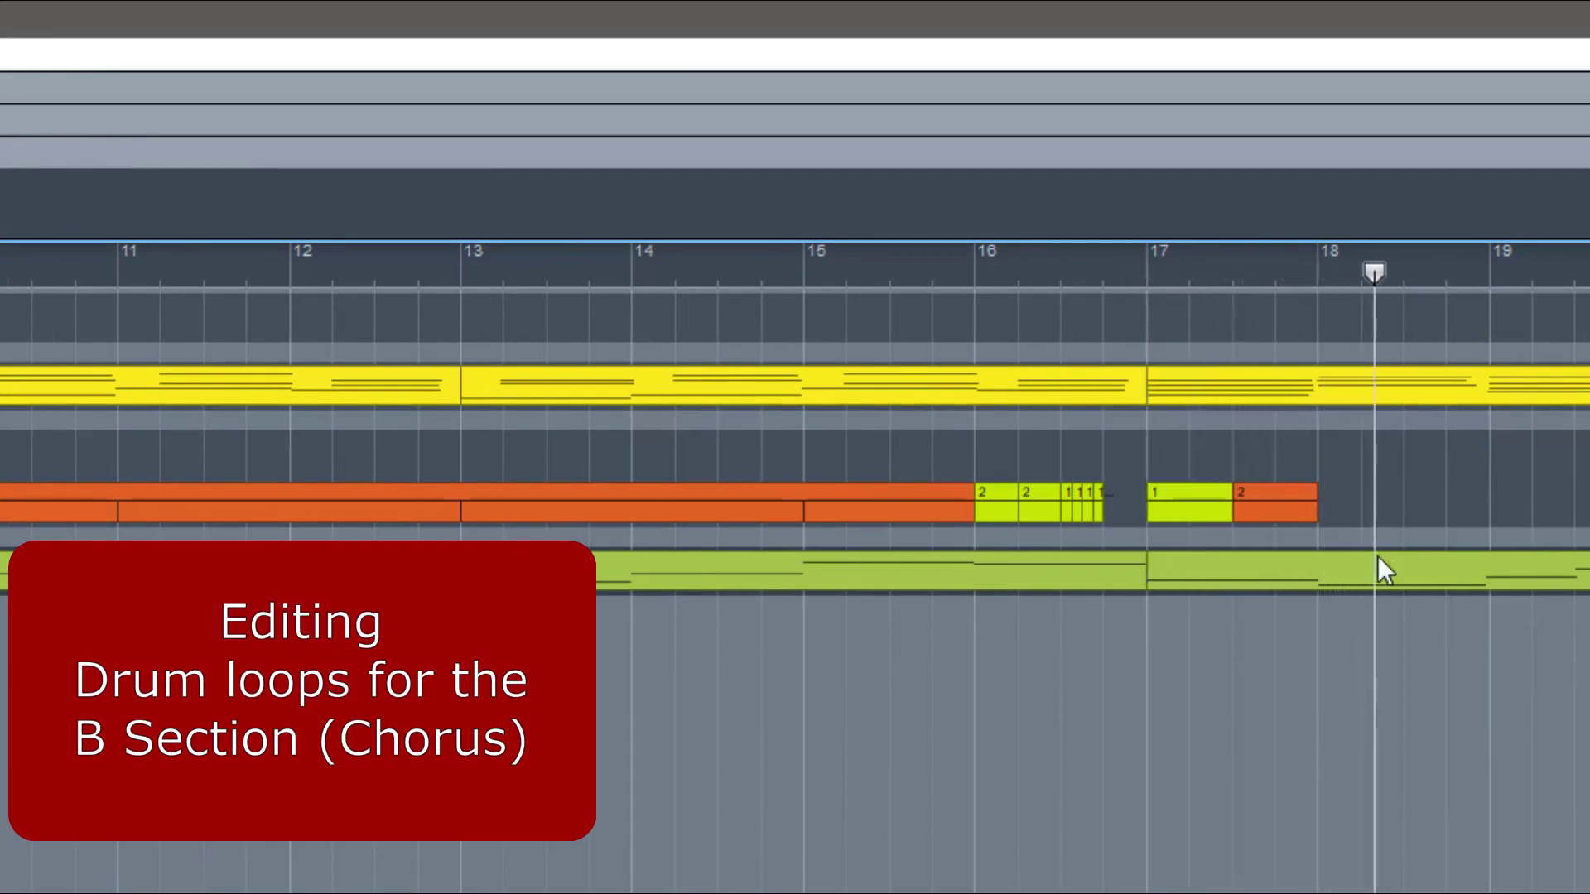
key("space")
left_click_drag(1369, 515, 1221, 540)
key("d")
key("d")
key("d")
Step: Play from bar 17, then select the ID8 clip at bars 17–21 and play again
left_click(838, 280)
key("space")
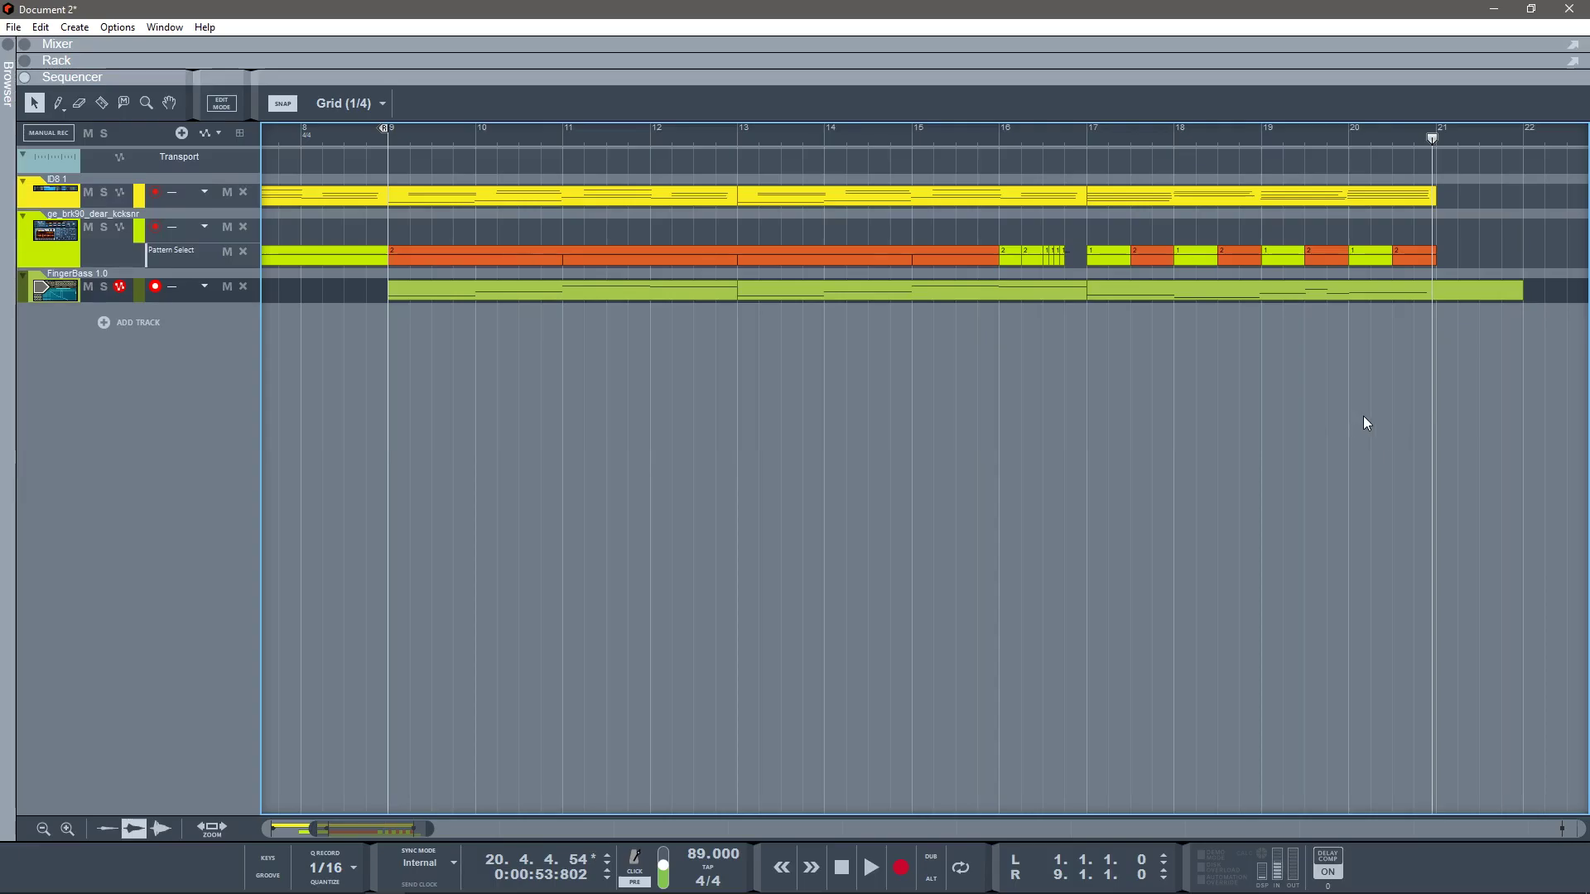
key("space")
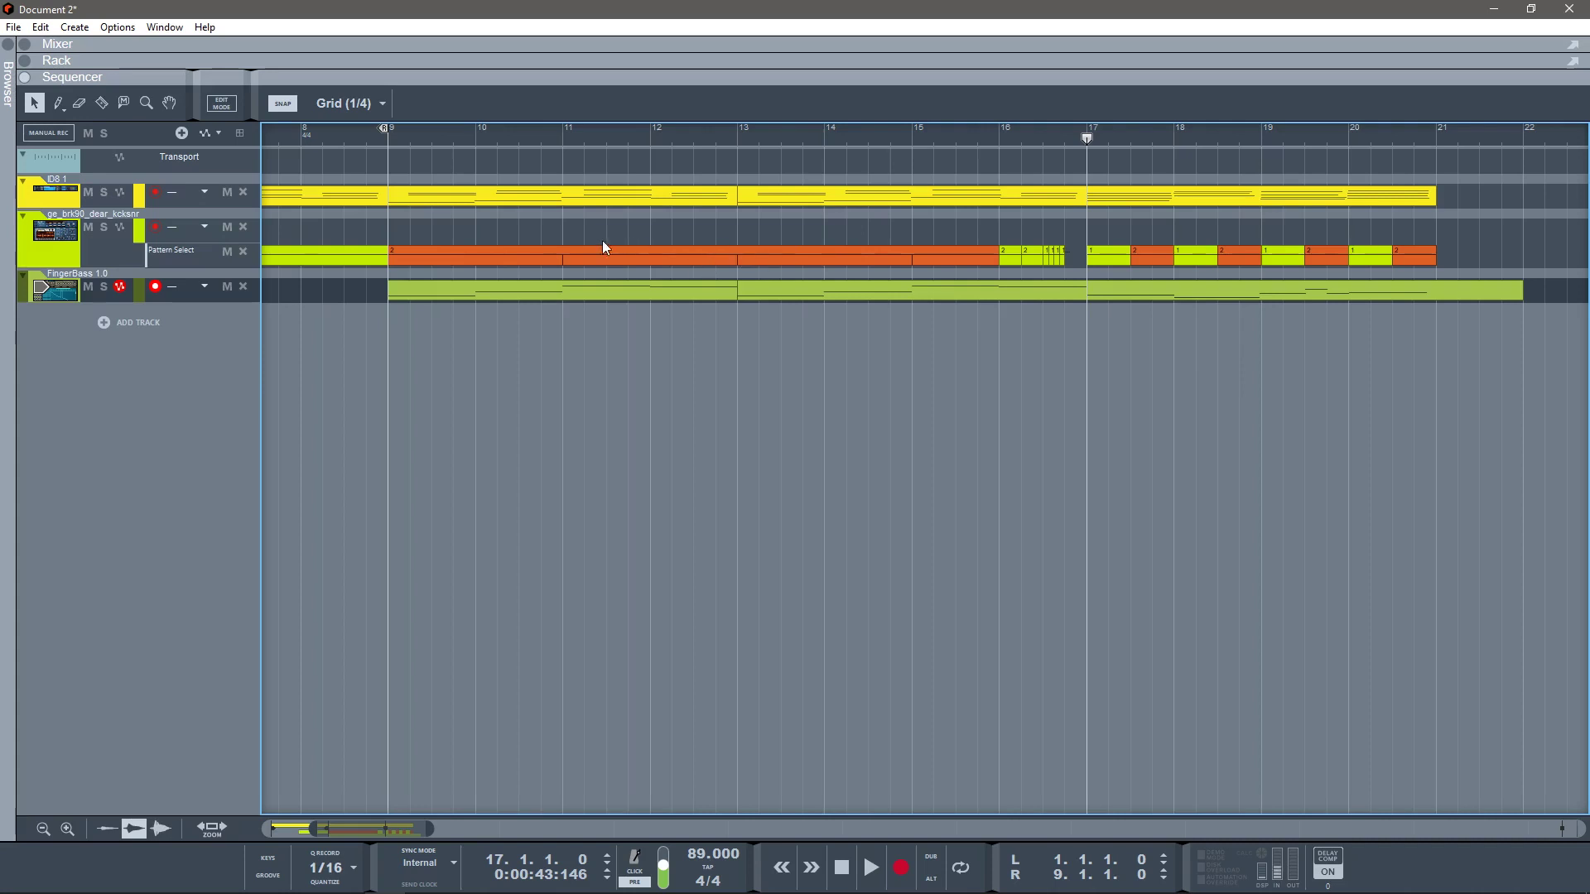
left_click(544, 264)
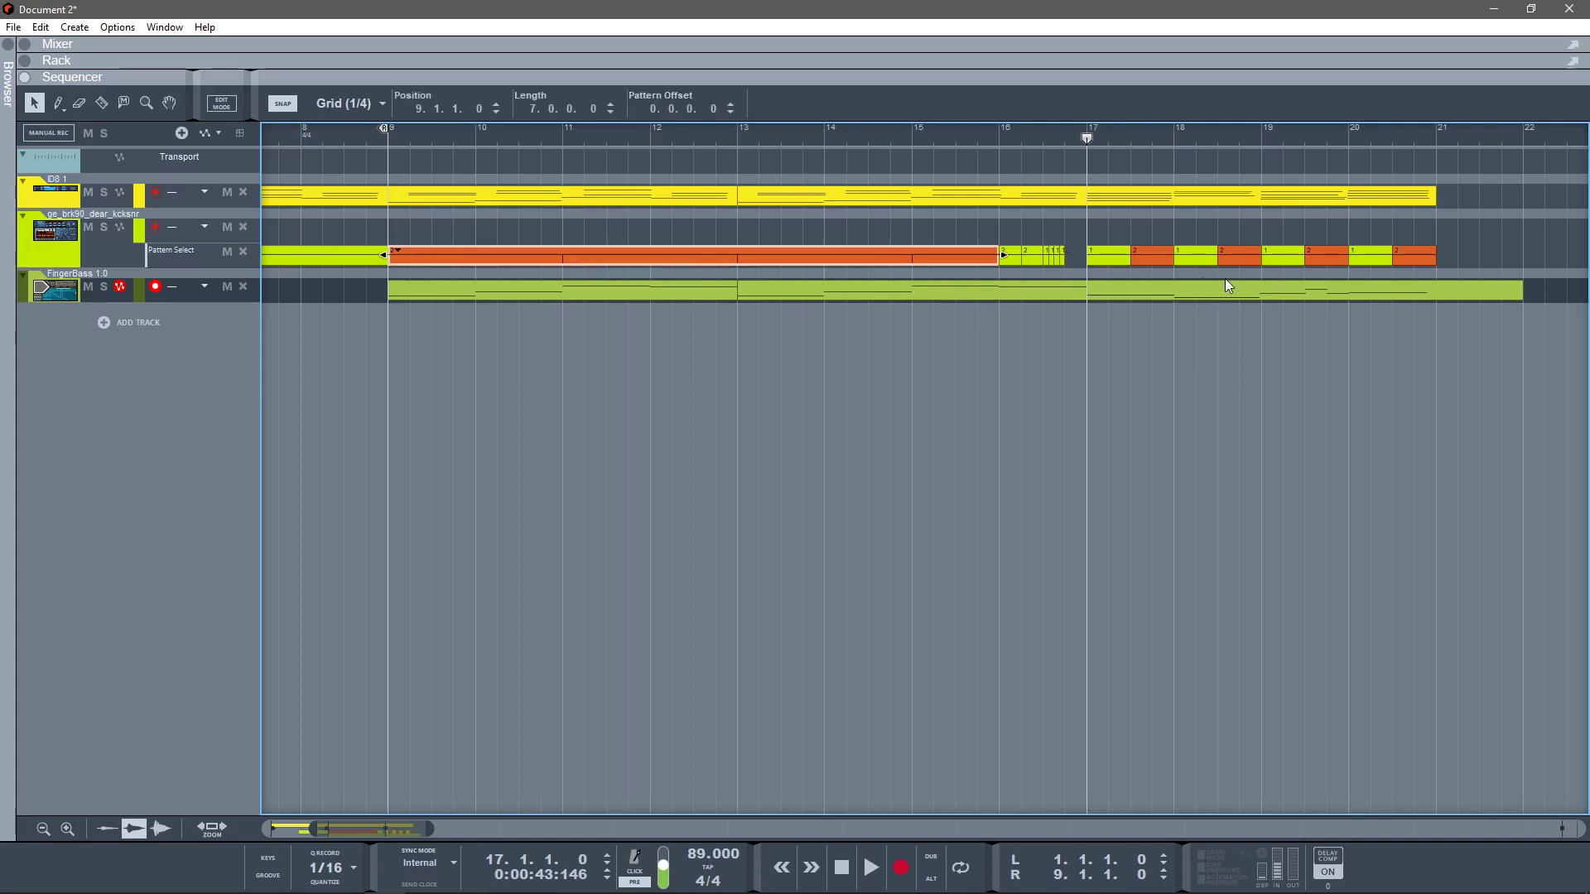
left_click(1161, 291)
left_click(1146, 197)
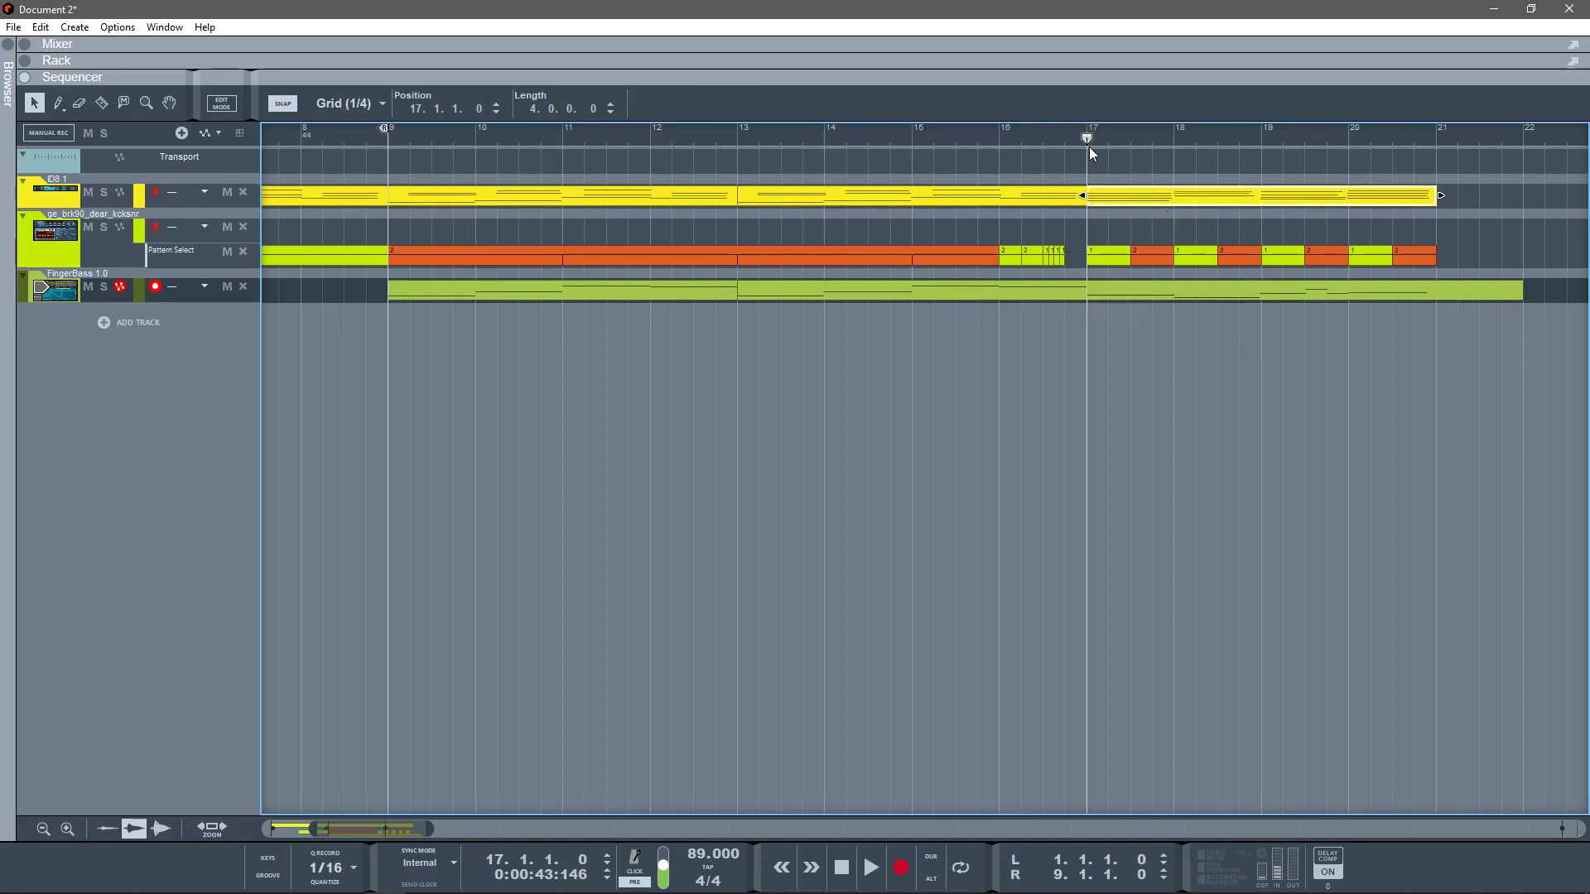
key("space")
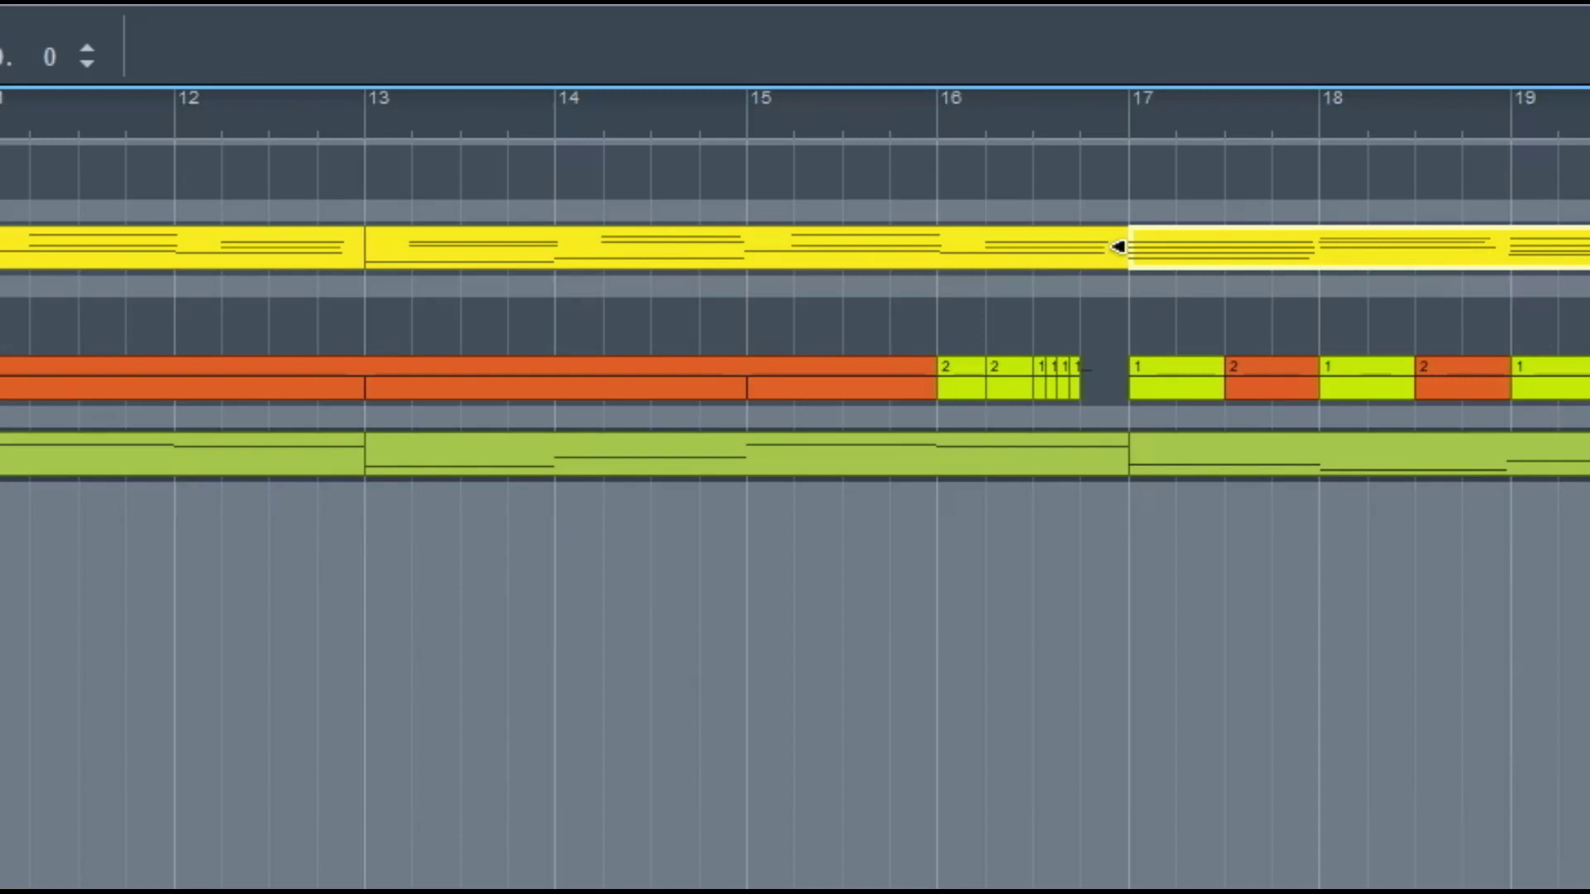
Step: Duplicate the bar 17–21 clips and trim the FingerBass clip to end at bar 25
key("space")
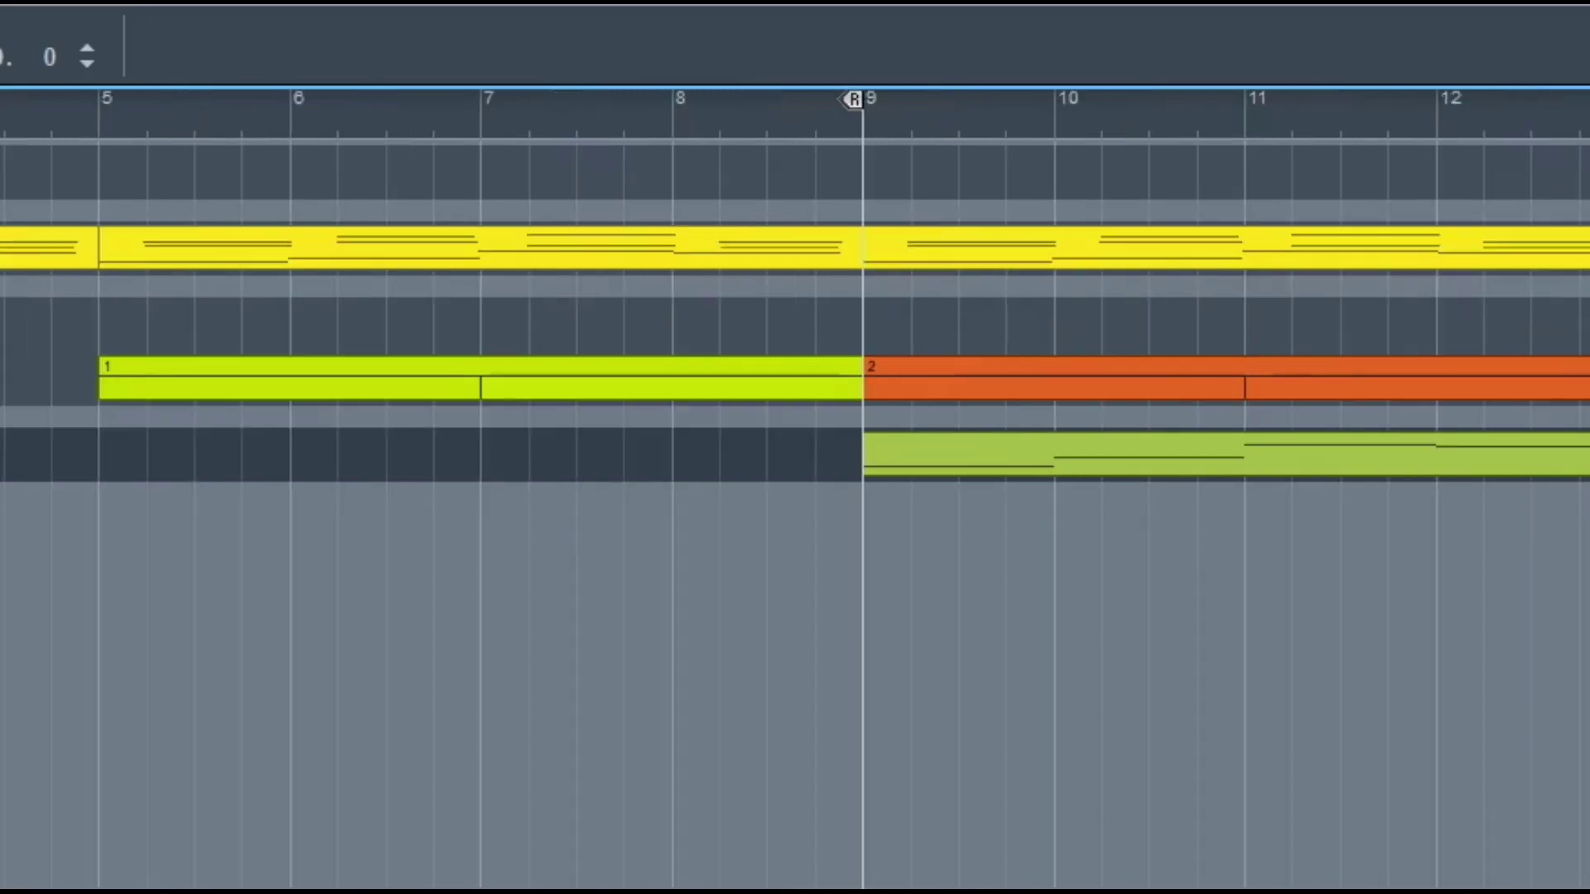
key("w")
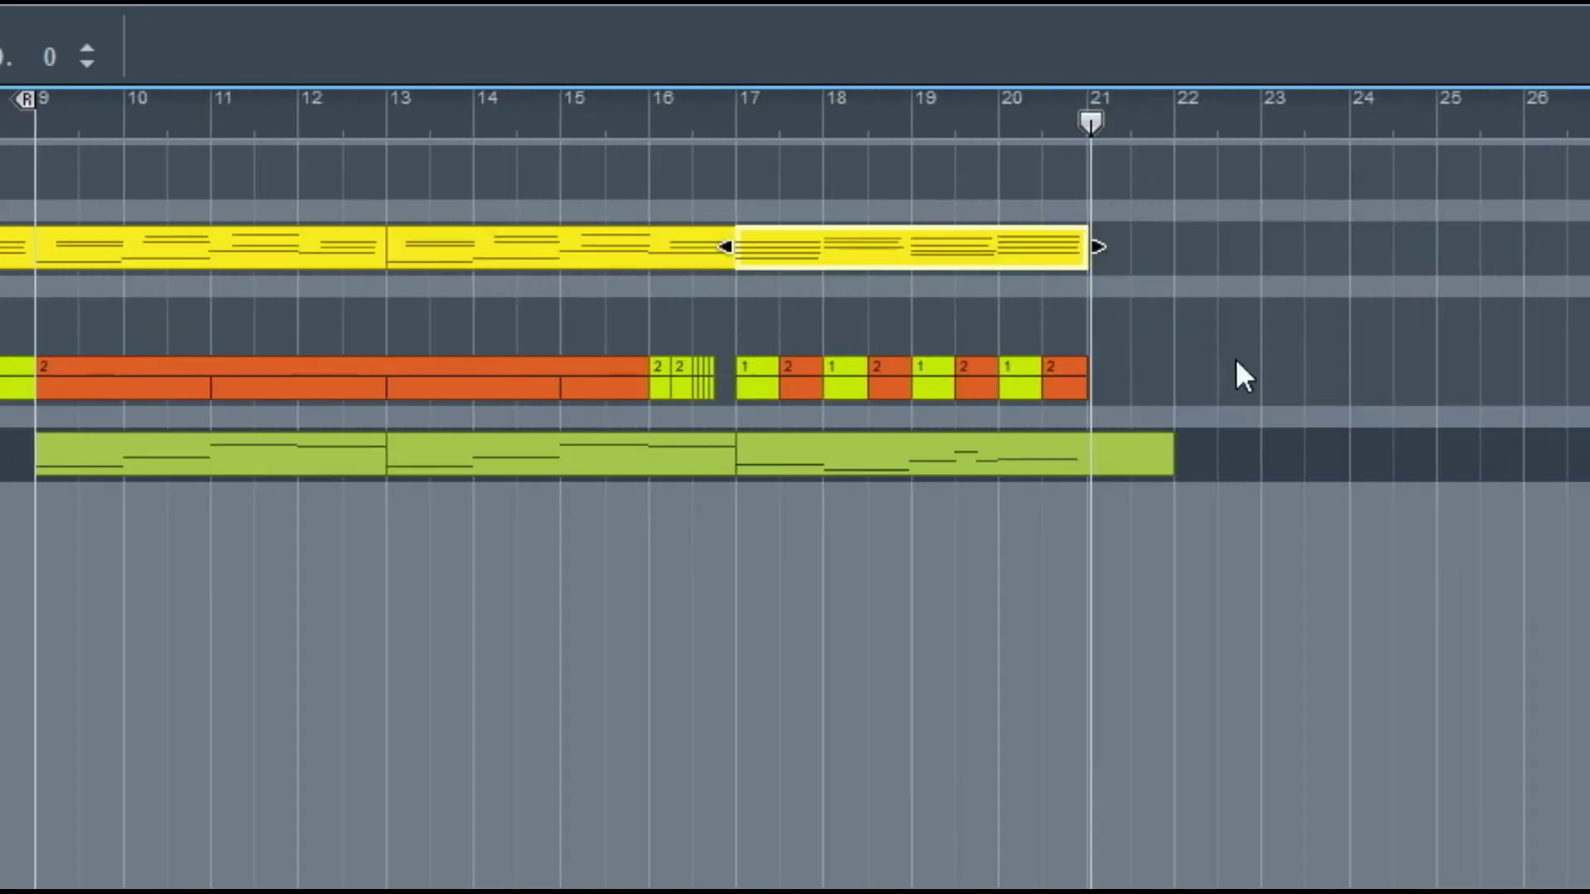
left_click_drag(1178, 259, 762, 457)
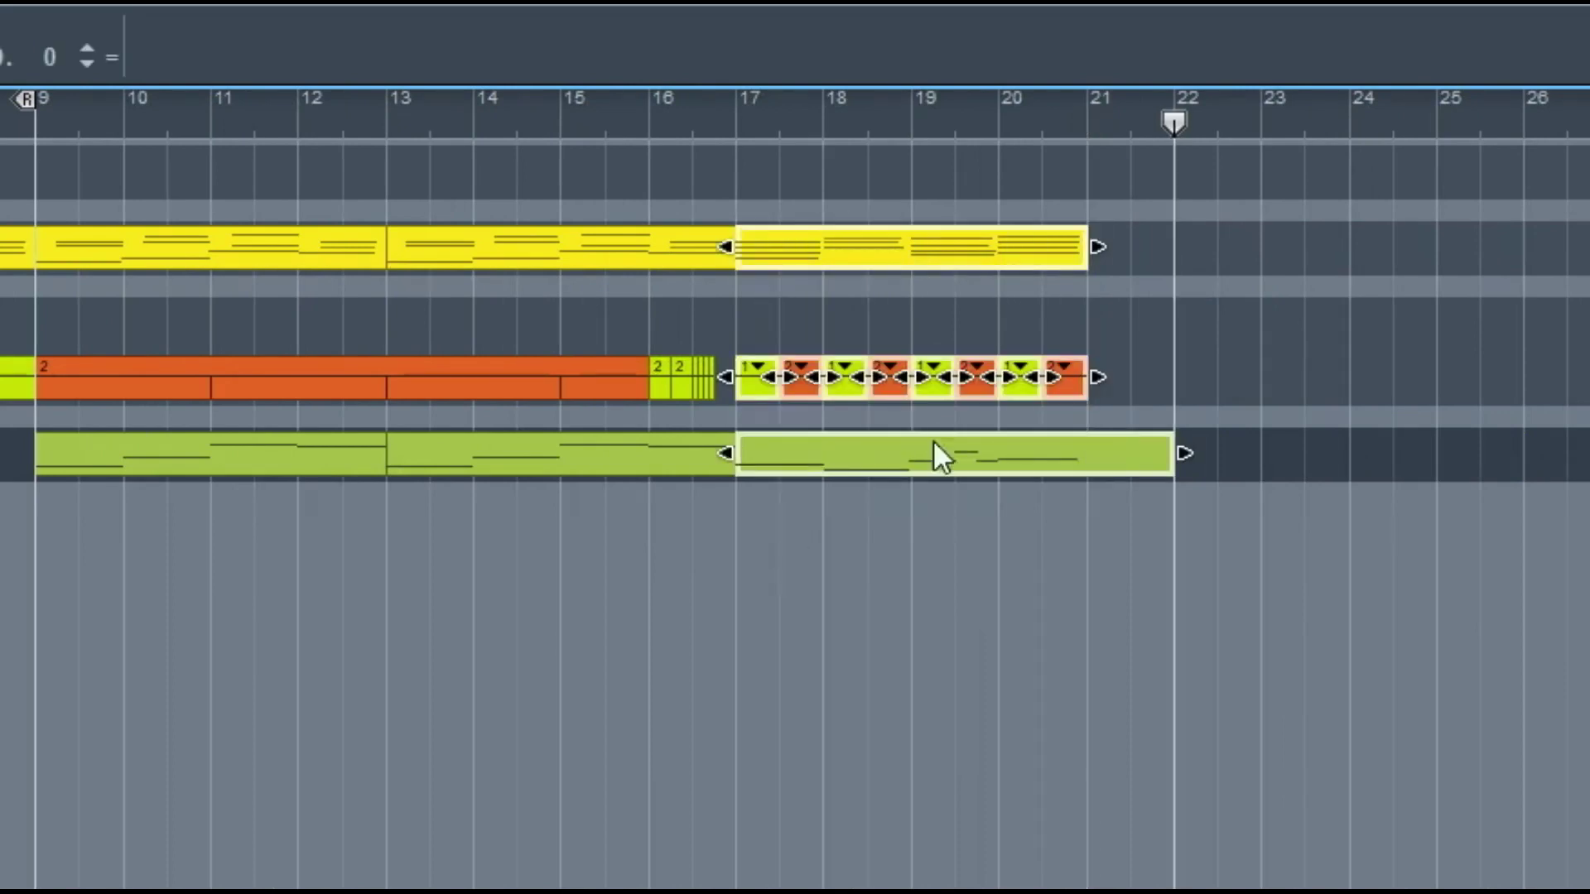
left_click(1097, 117)
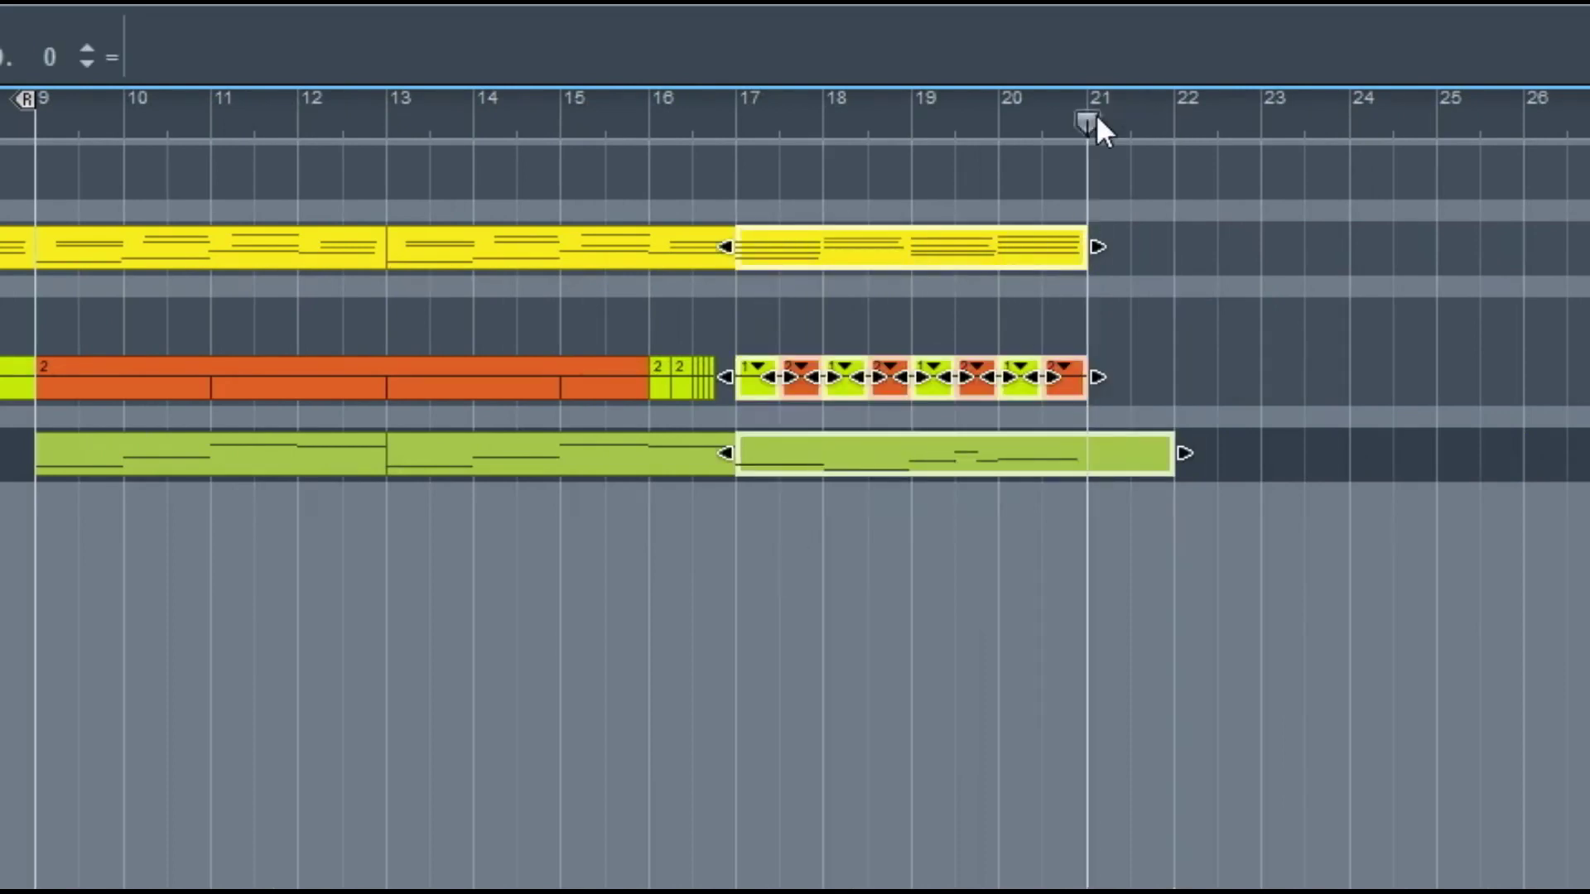
left_click(1166, 483)
left_click_drag(1157, 475, 1096, 475)
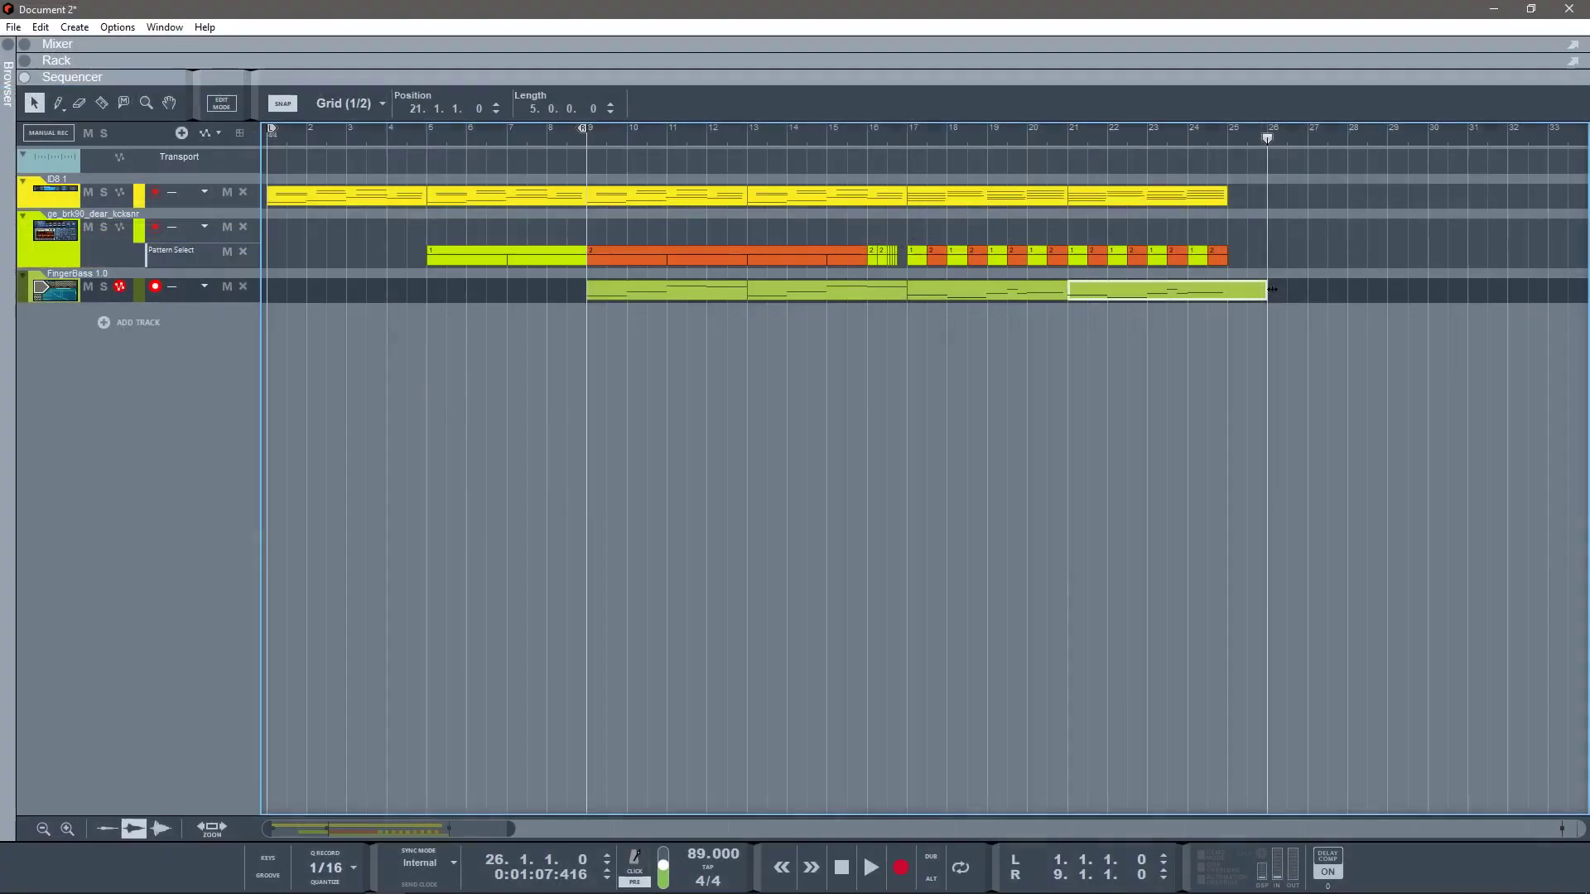
left_click_drag(1267, 296, 1213, 297)
left_click(645, 170)
Step: Copy the bars 9–17 clips and paste them at bar 25
left_click_drag(848, 303, 627, 201)
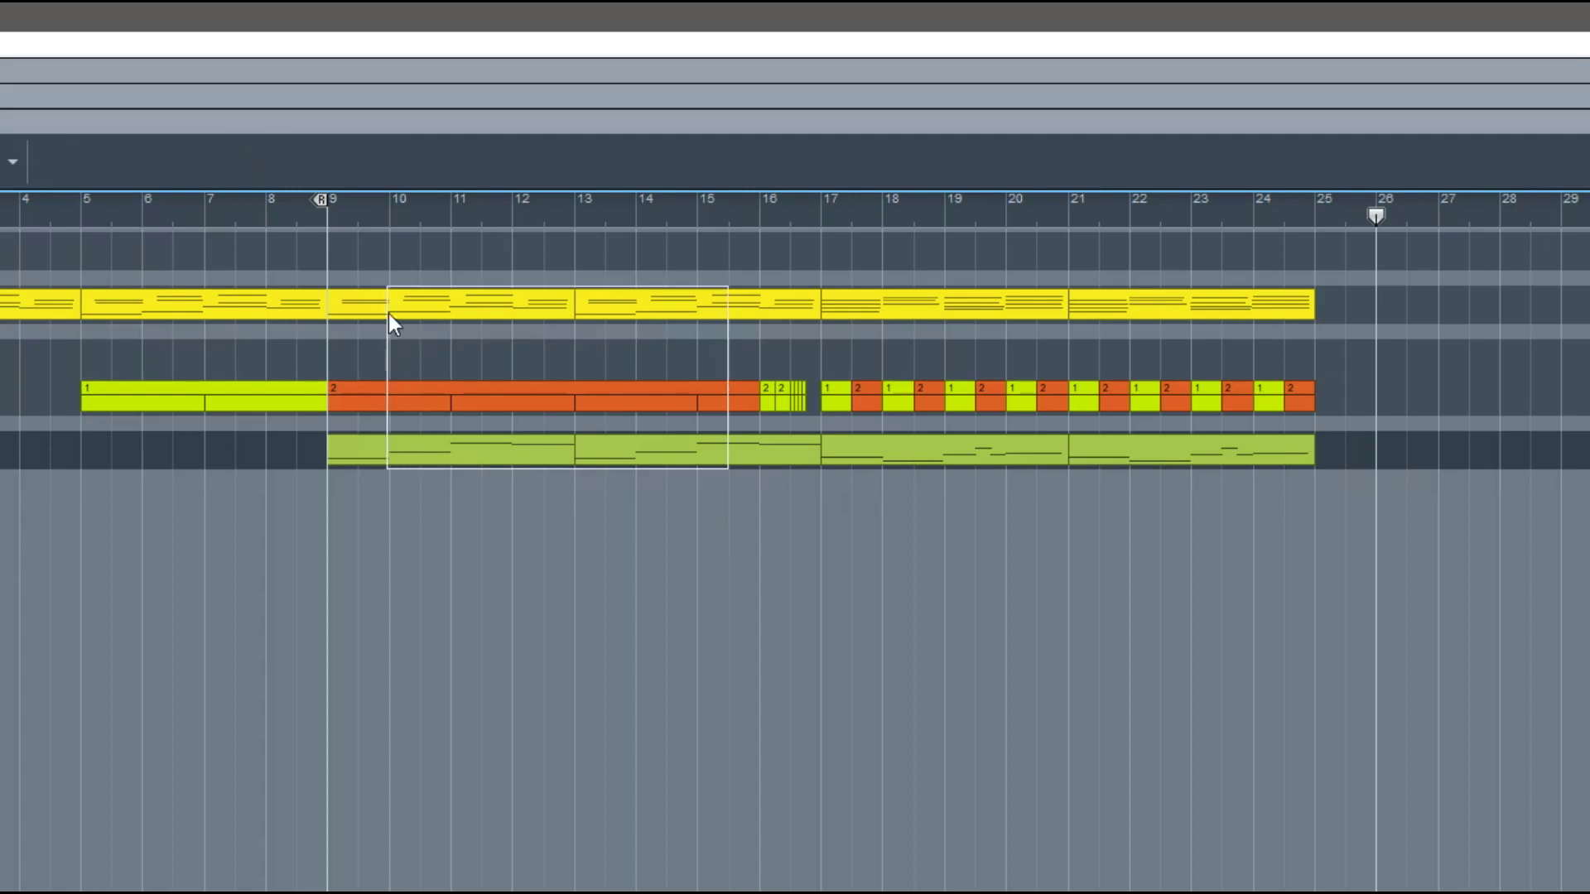
left_click_drag(391, 317, 433, 348)
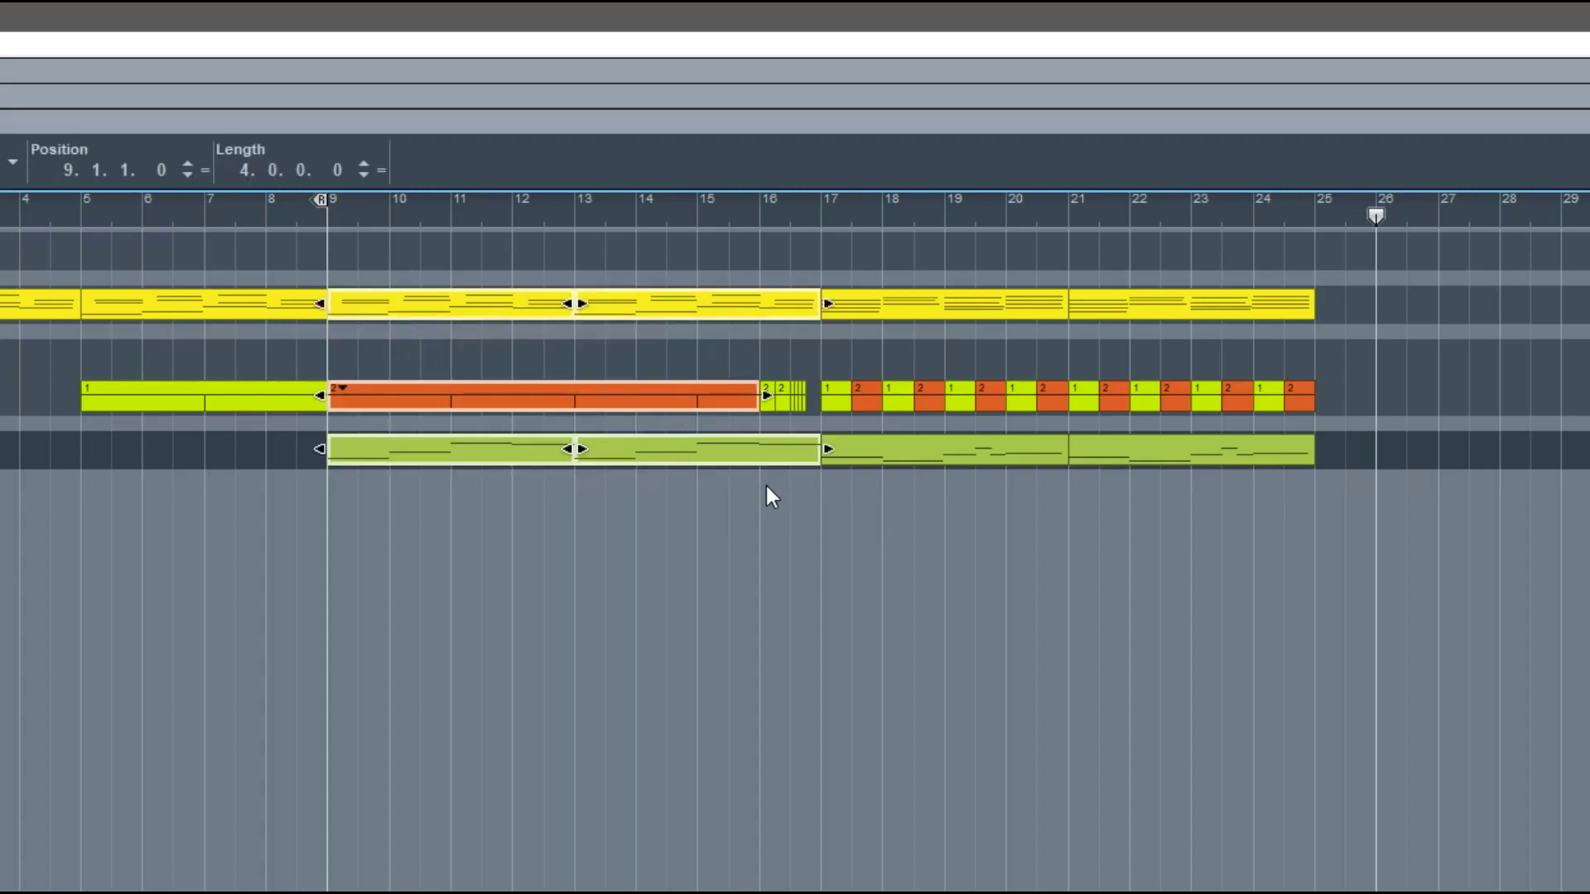
key("shift+l")
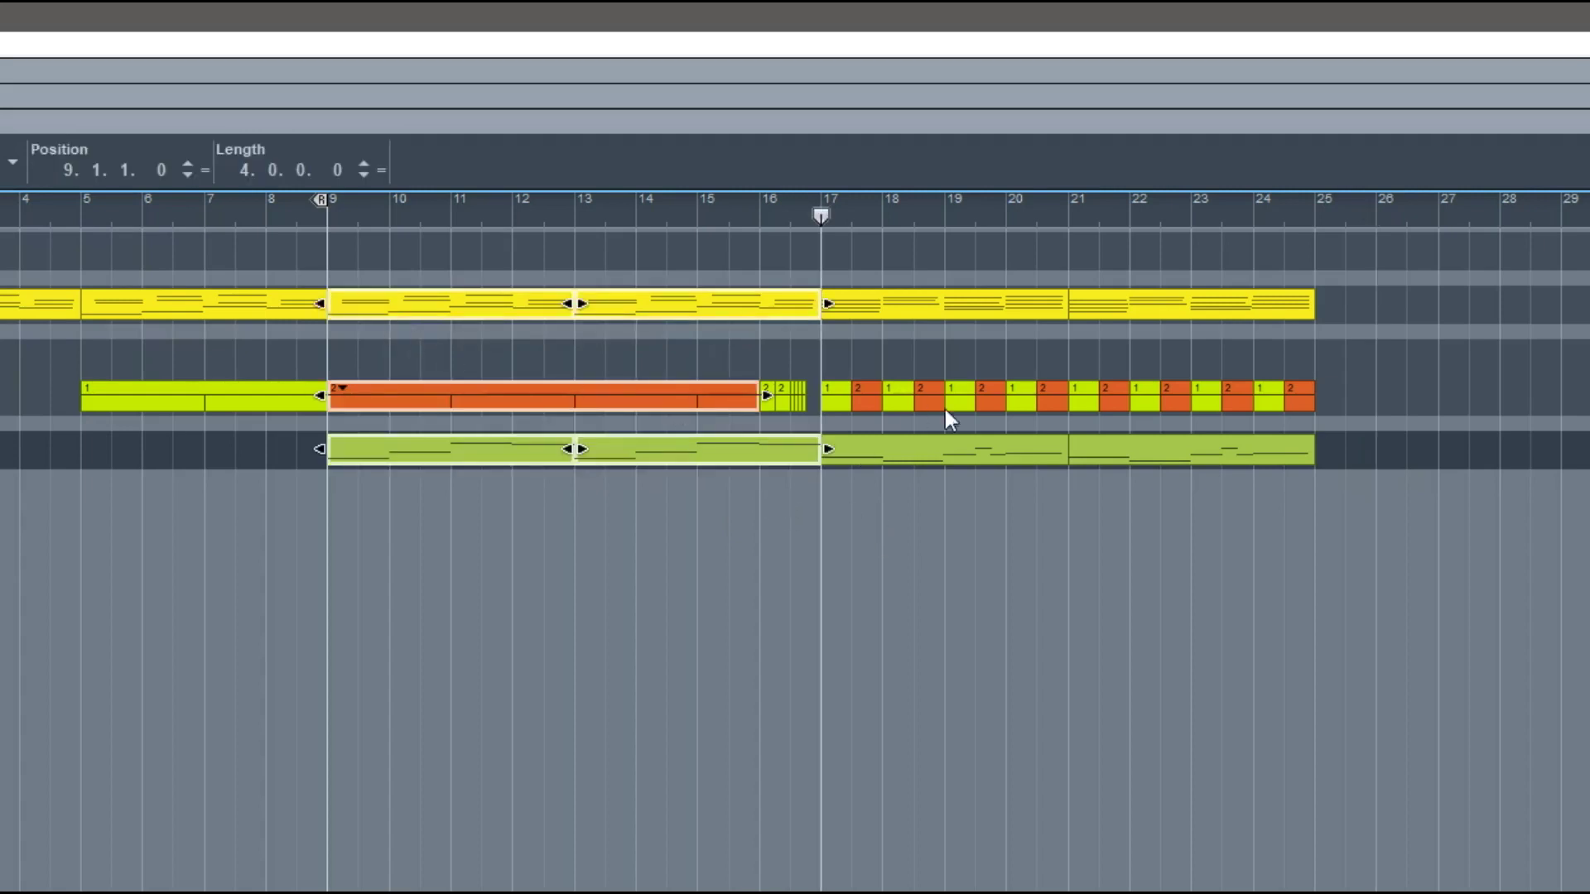
left_click(1314, 207)
key("ctrl+v")
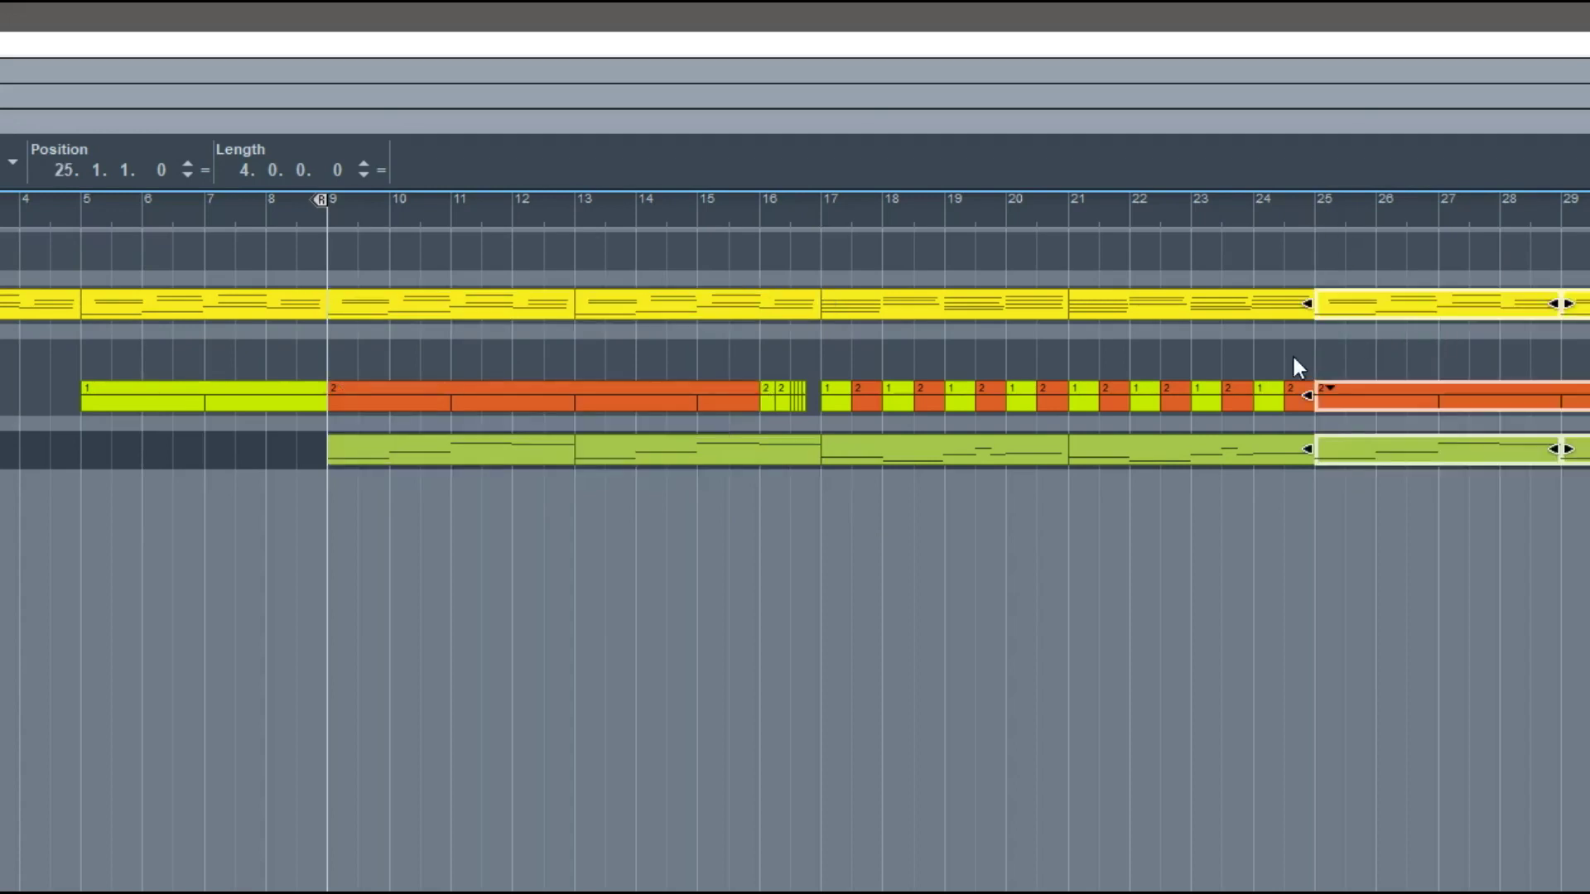
left_click_drag(400, 480, 186, 305)
Step: Color the selected bars 9–17 clips Pineapple
right_click(193, 316)
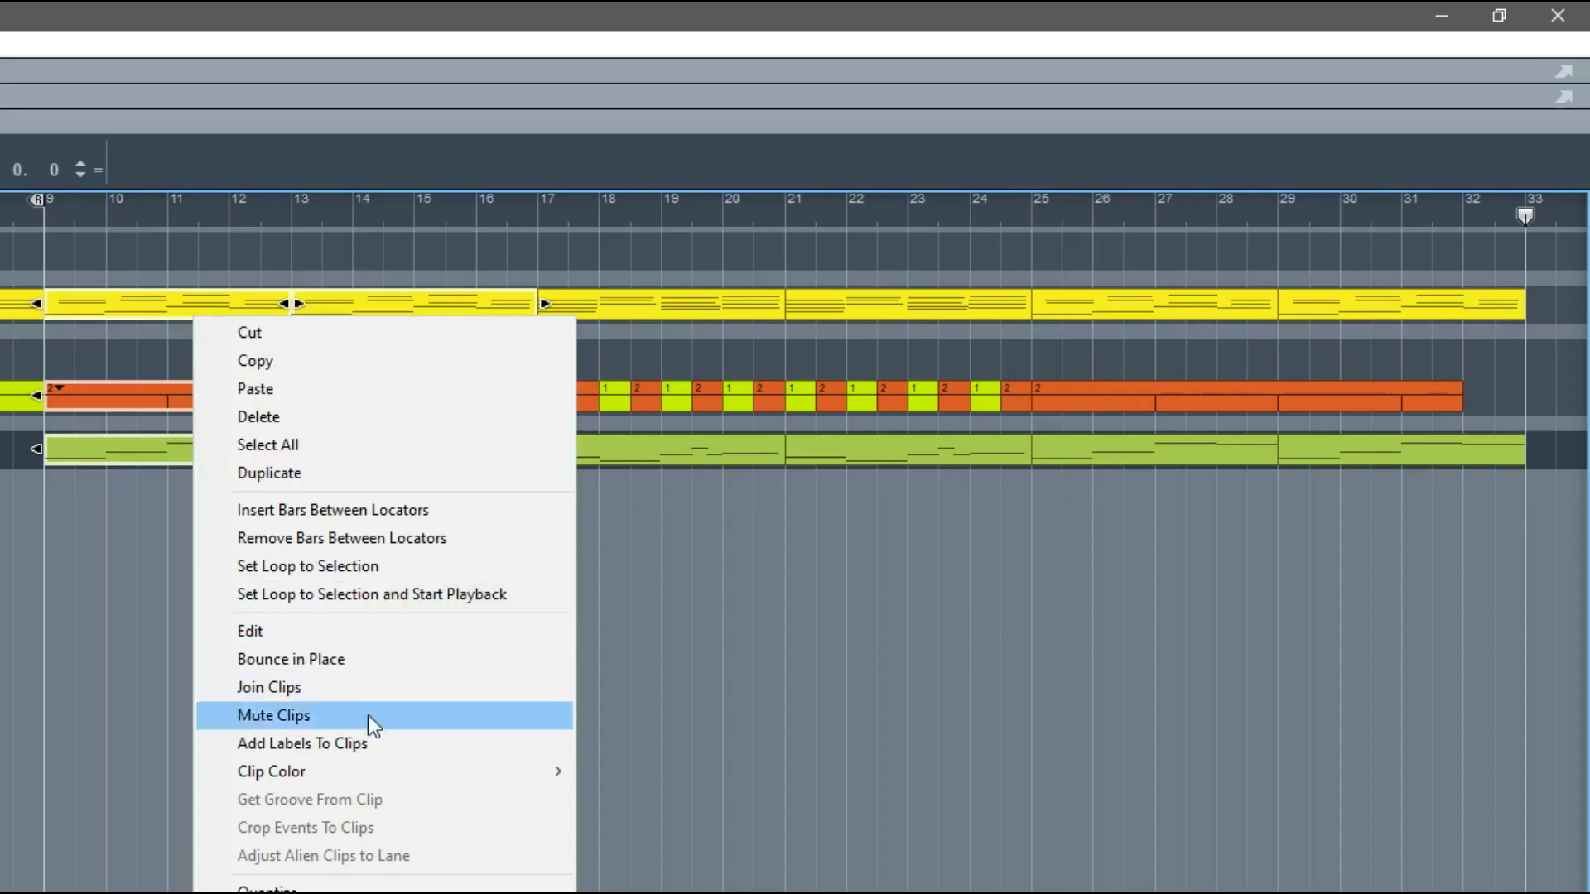
mouse_move(419, 774)
left_click(646, 747)
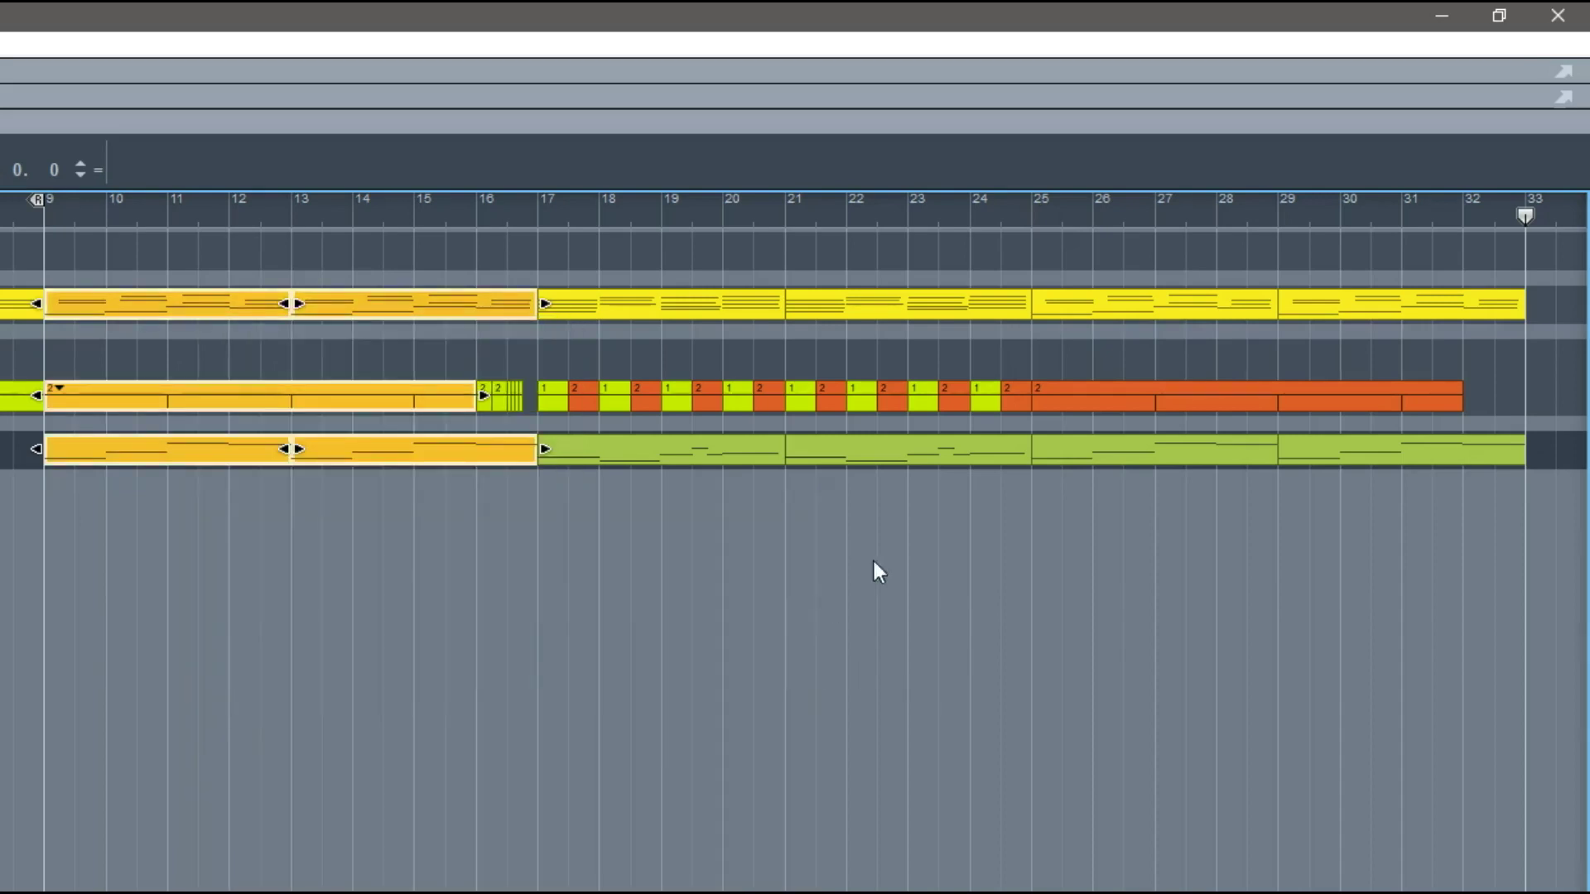
Step: Select the bars 25–33 clips and color them Pineapple too
left_click_drag(1120, 232, 1359, 443)
right_click(1359, 444)
mouse_move(1335, 889)
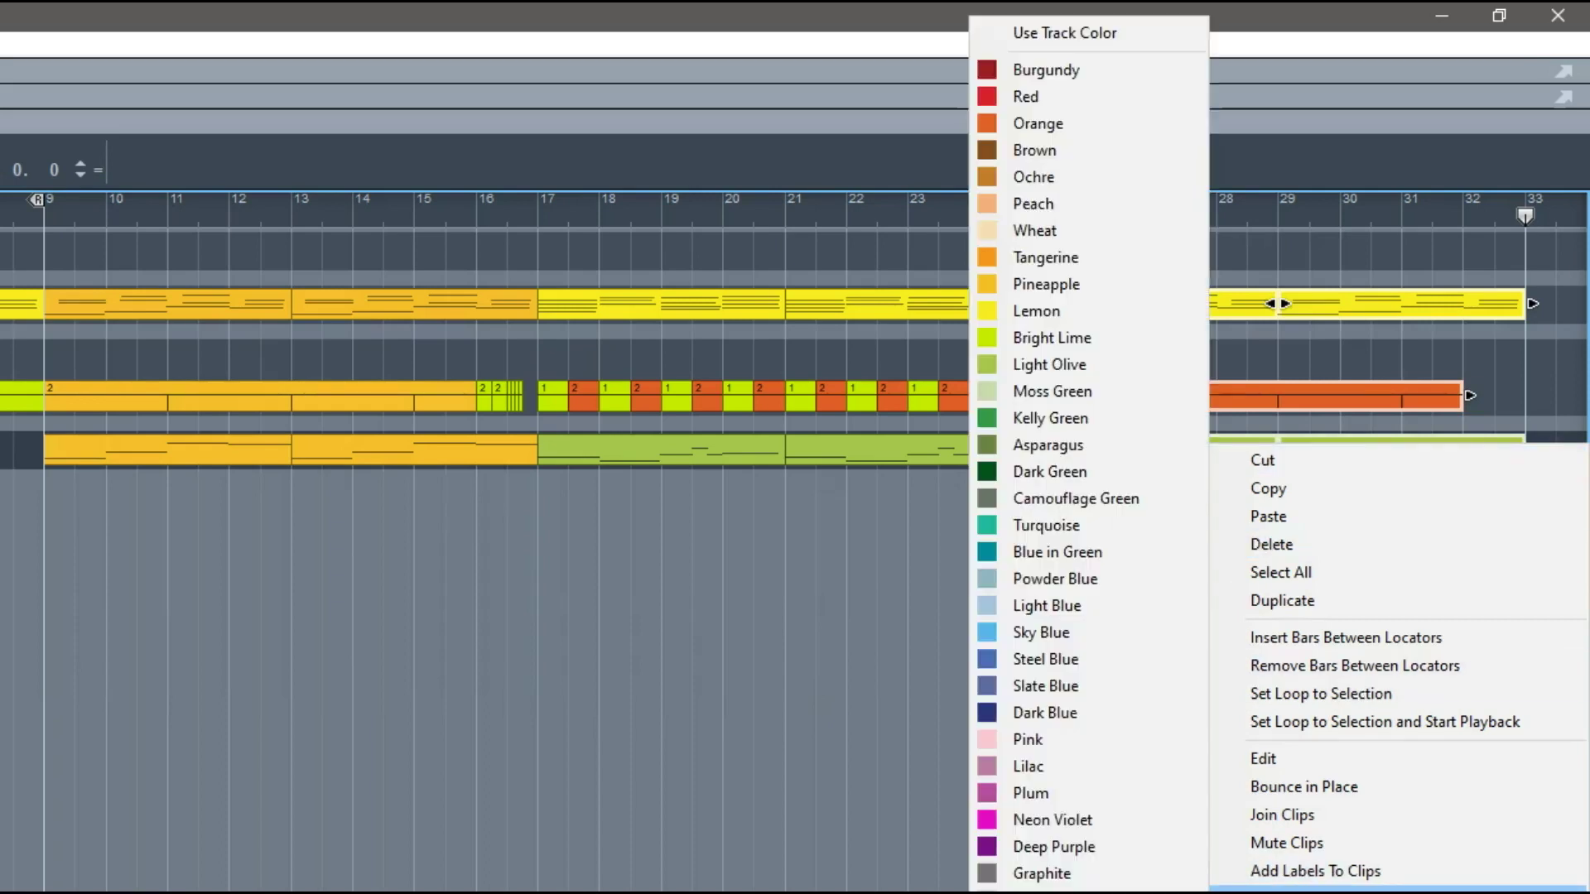
left_click(1001, 283)
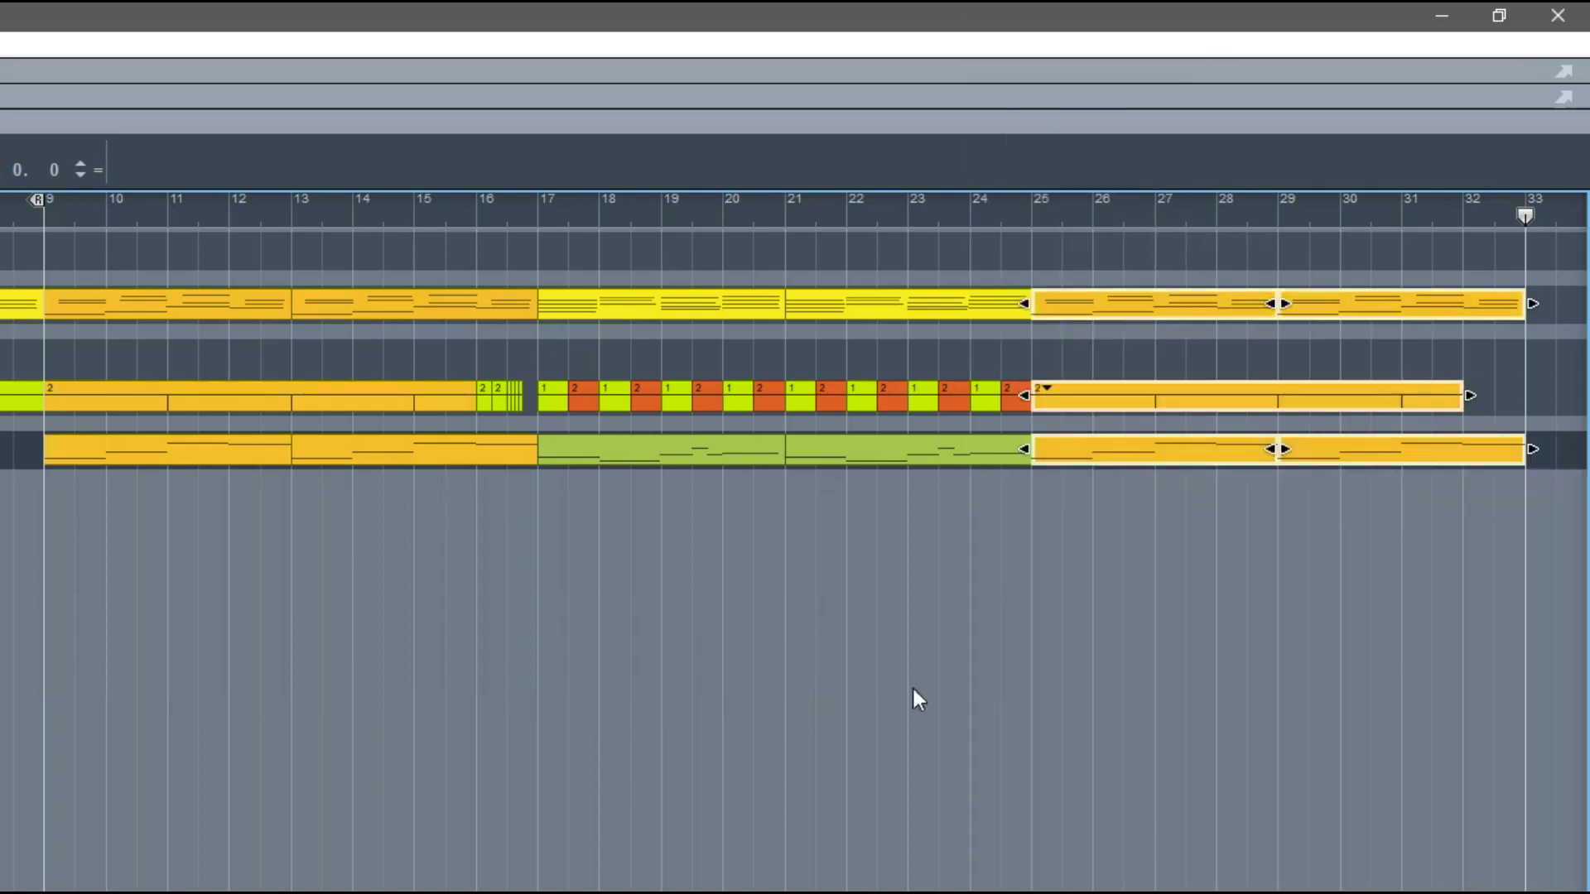
left_click(772, 535)
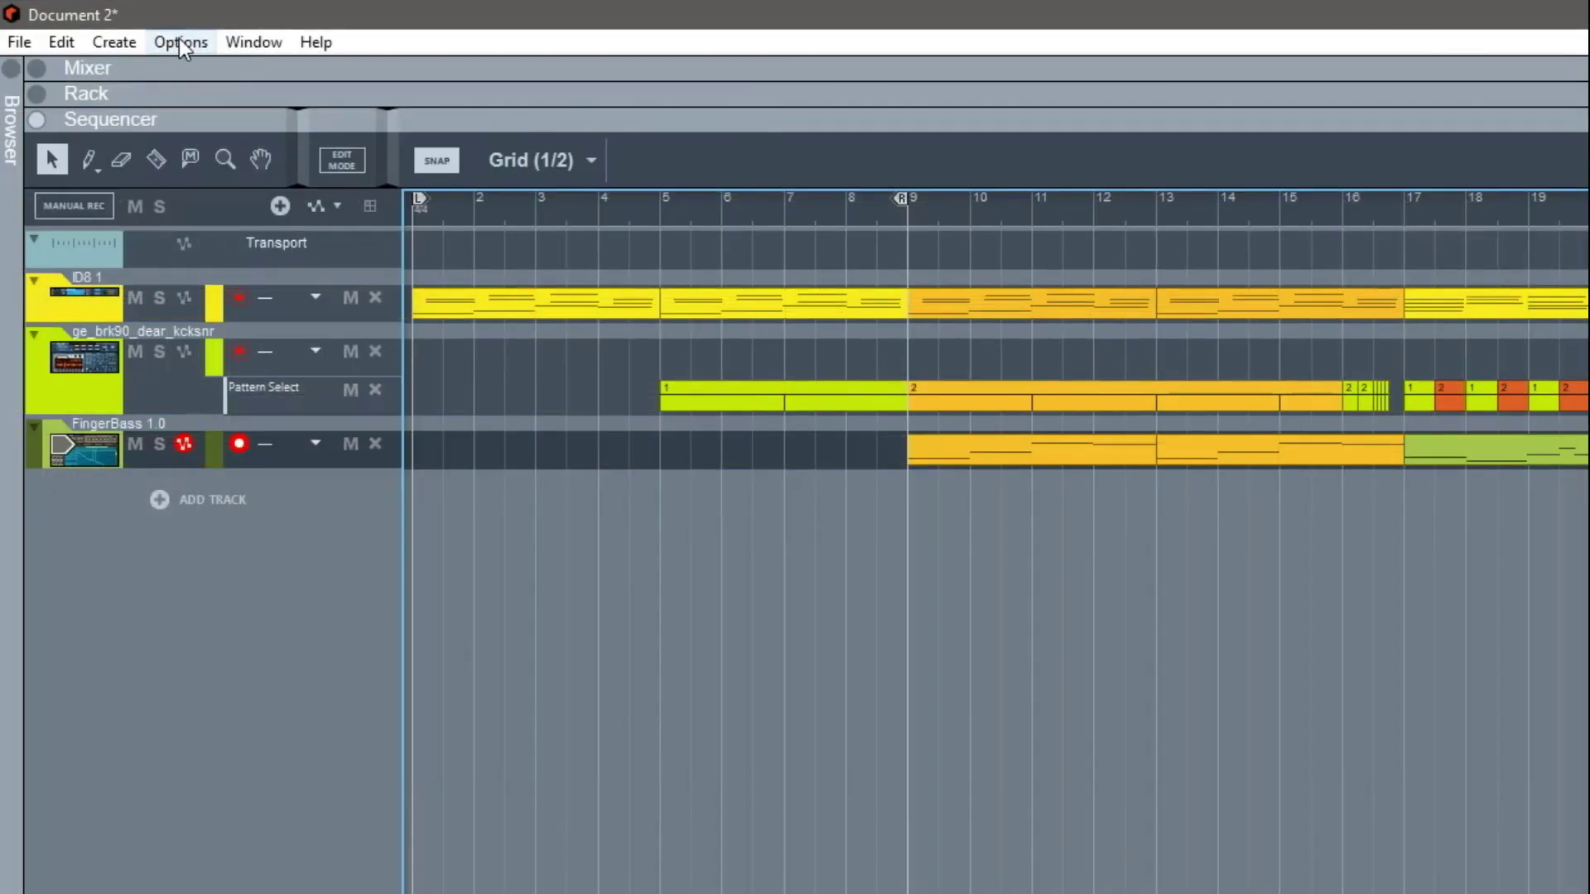
Step: Enable Blocks from the Options menu, view the empty Block 1, then go back to the song
left_click(179, 39)
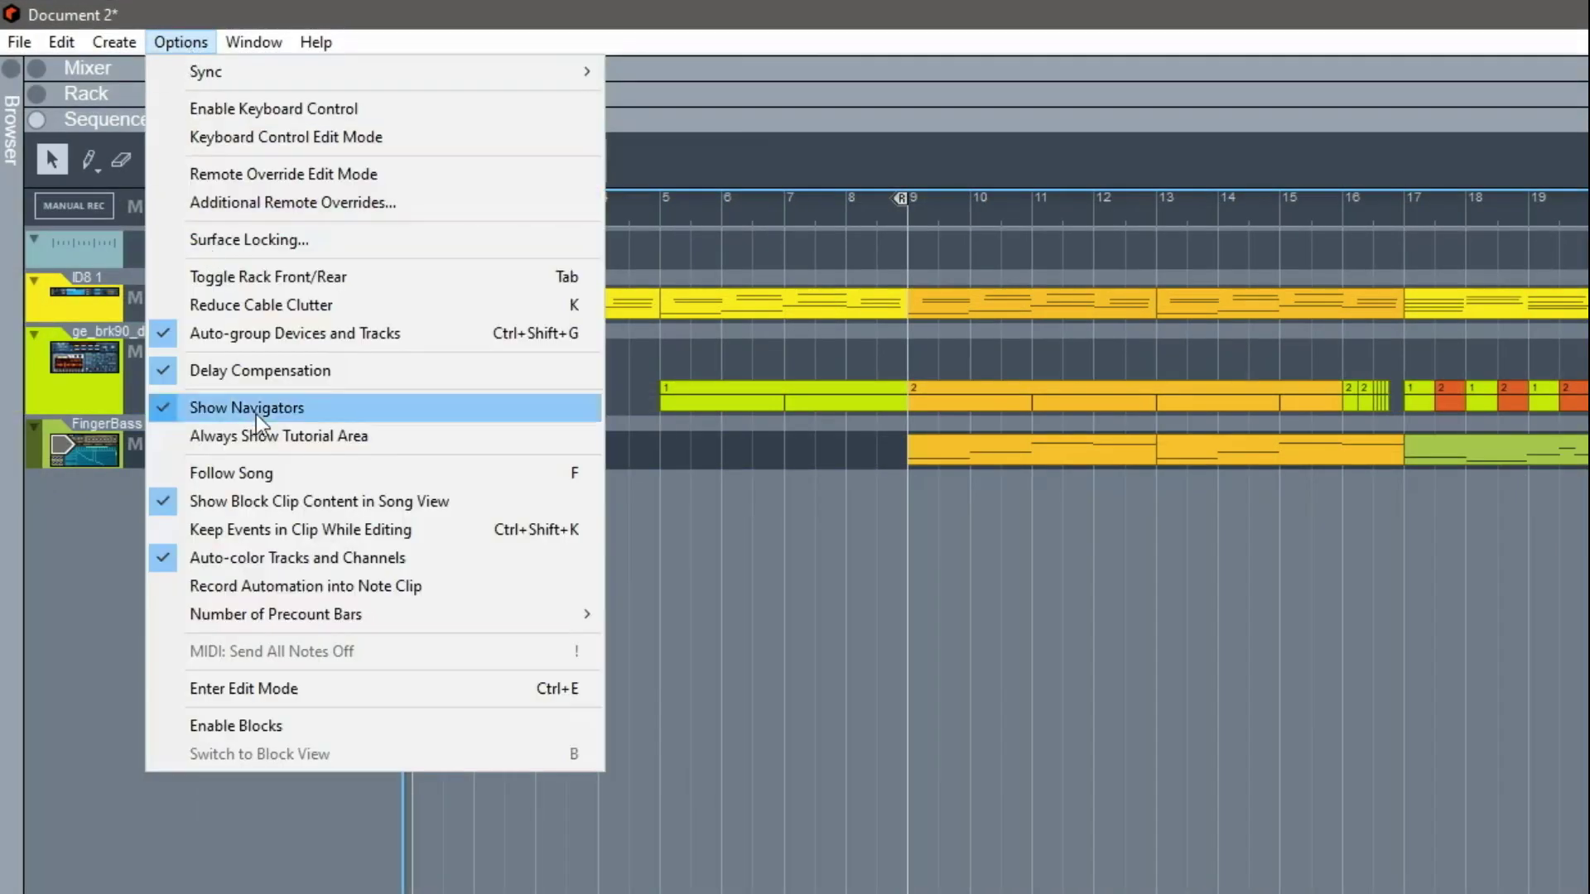
left_click(346, 724)
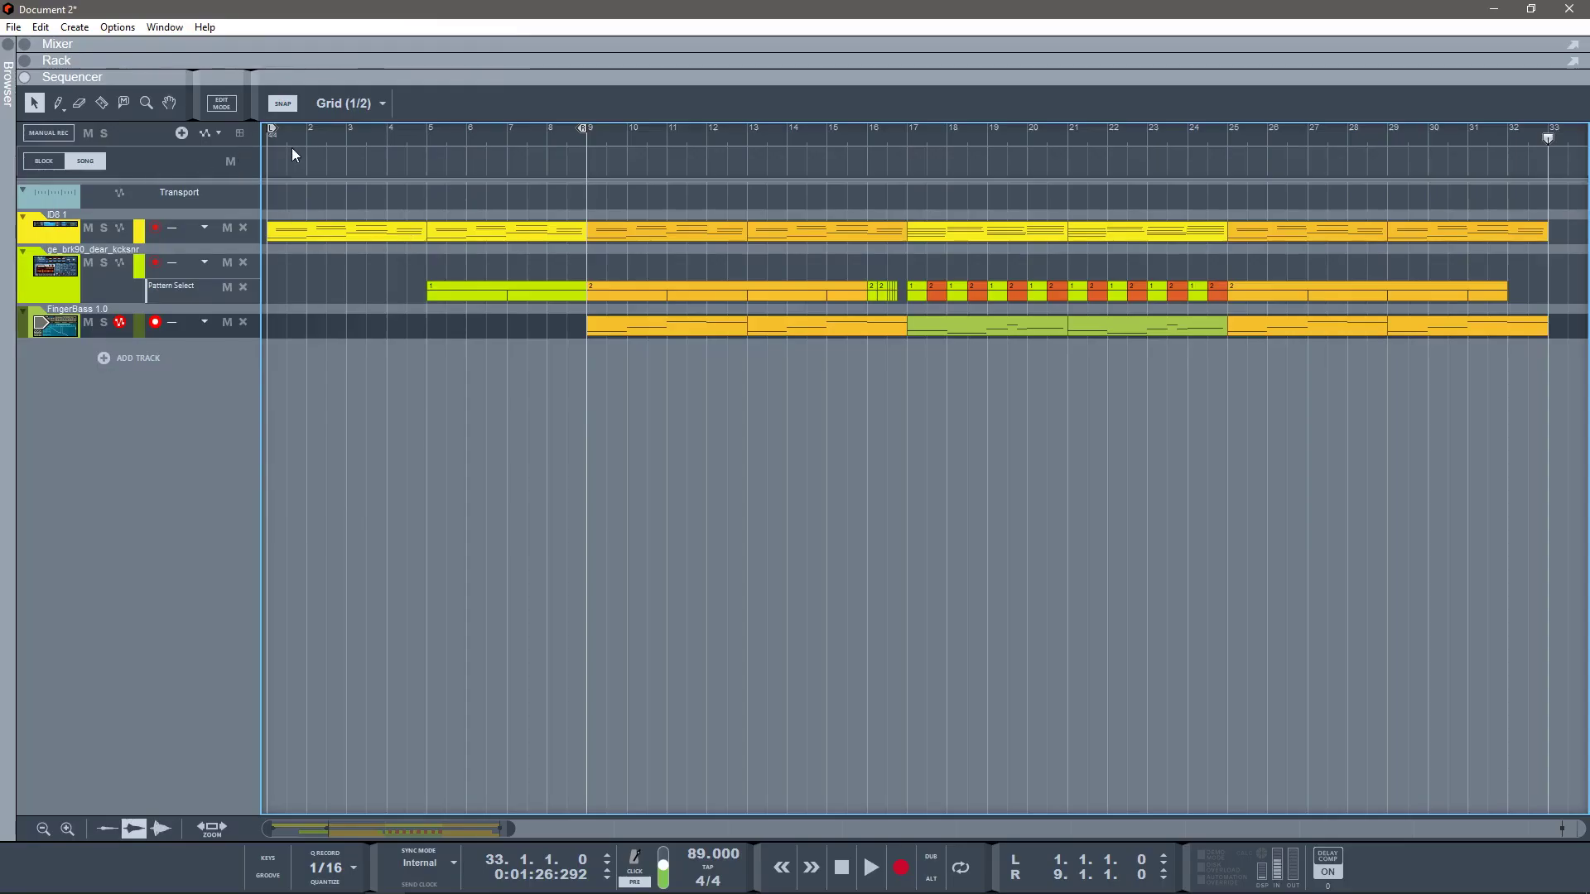
left_click(41, 162)
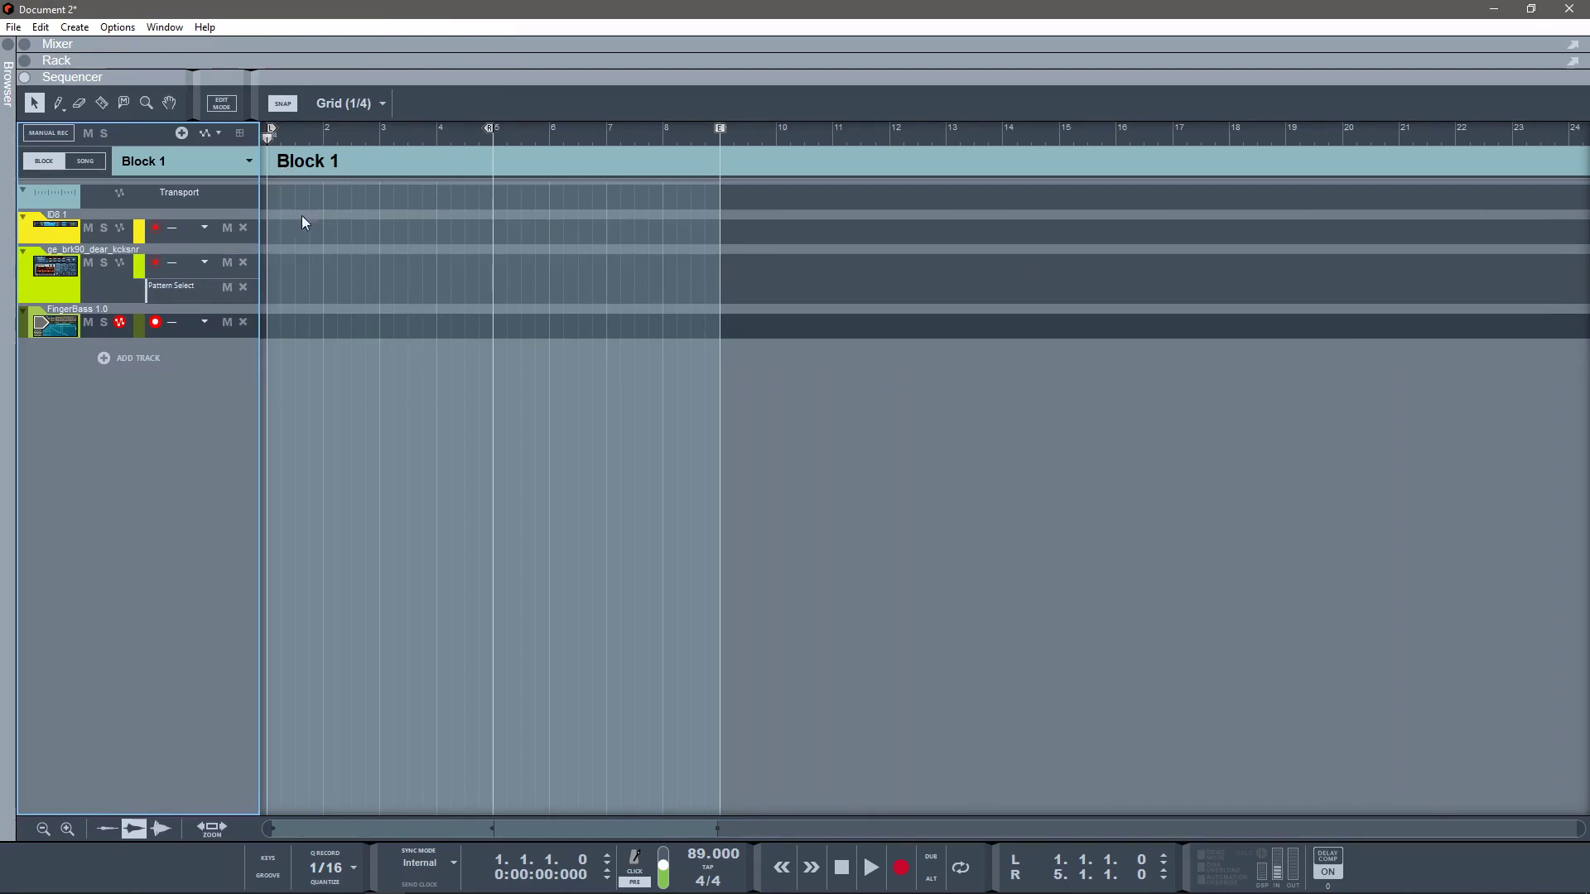
left_click(86, 163)
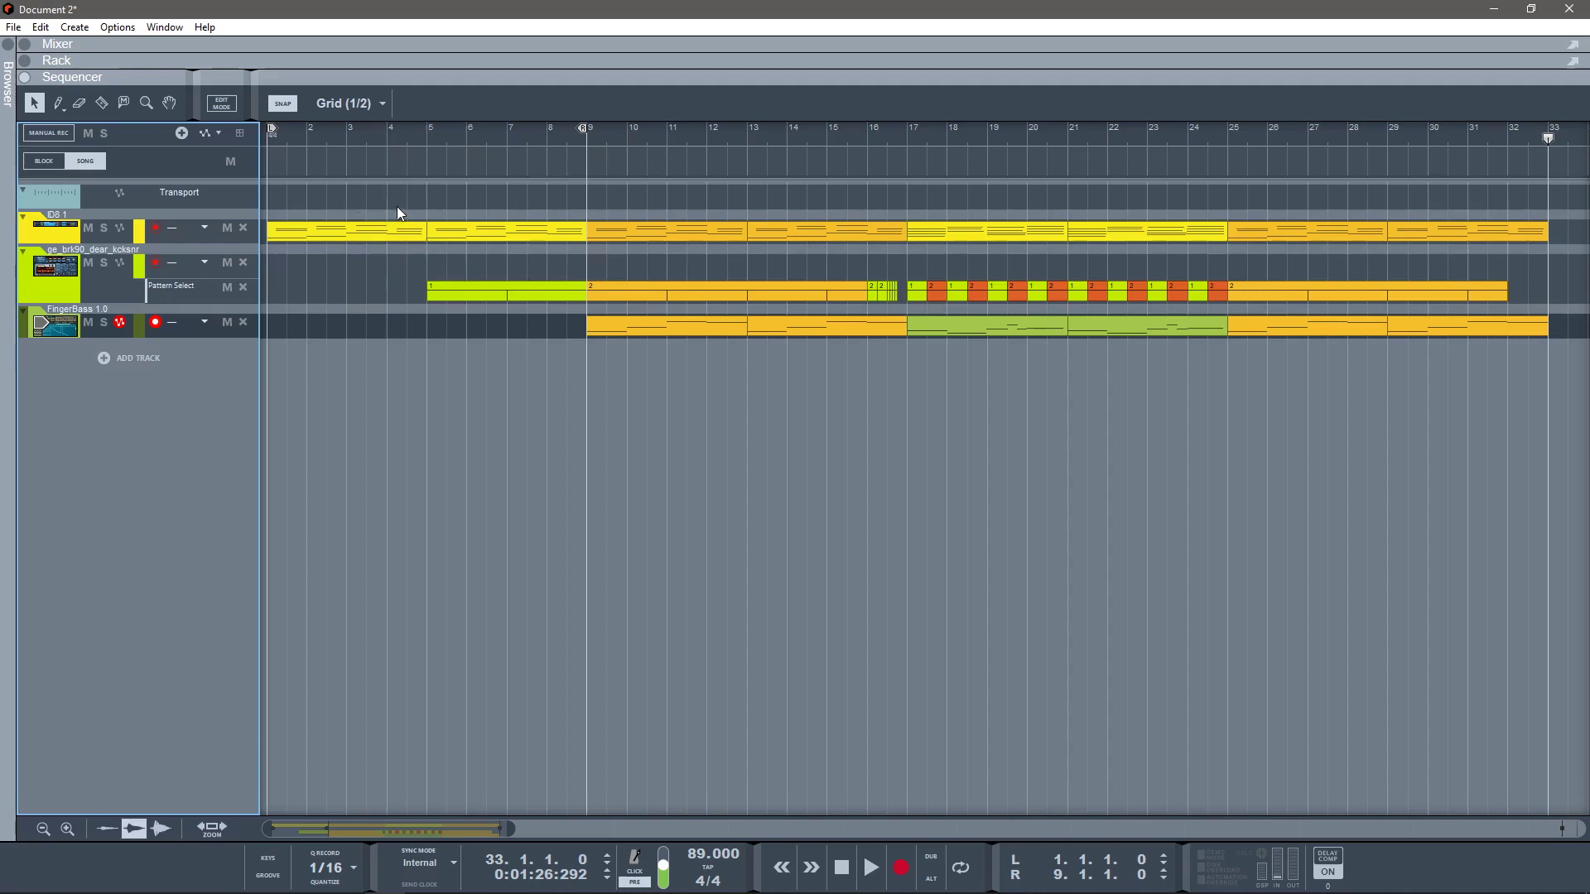
Step: Draw a Block 1 clip at the song start and assign Block 2 to the bars 9–17 clip
key("w")
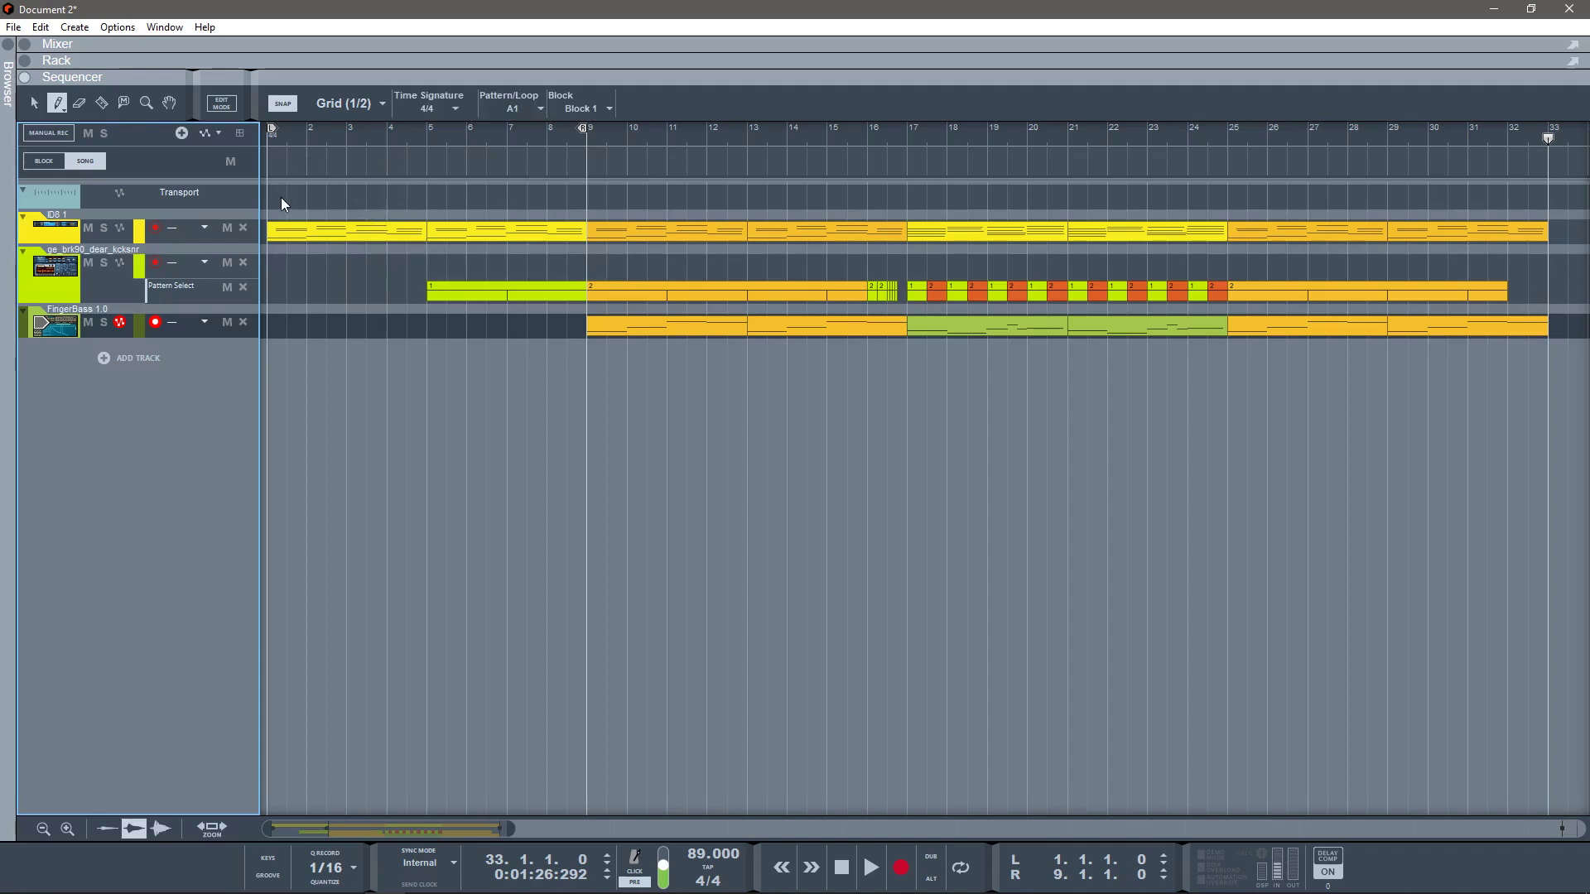
left_click(282, 200)
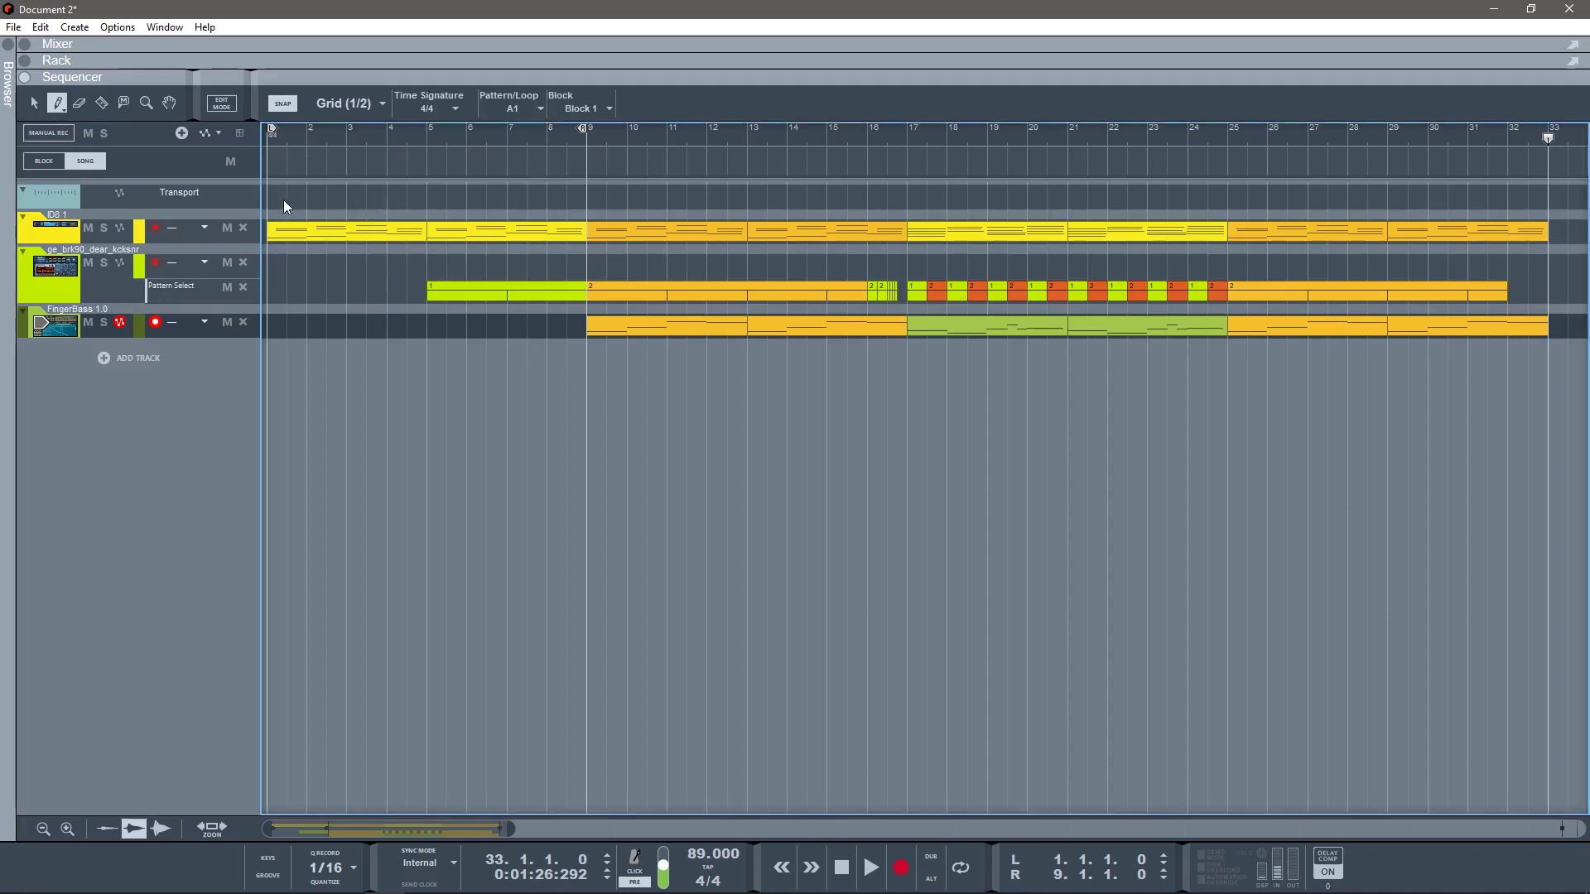
left_click(42, 164)
left_click(78, 162)
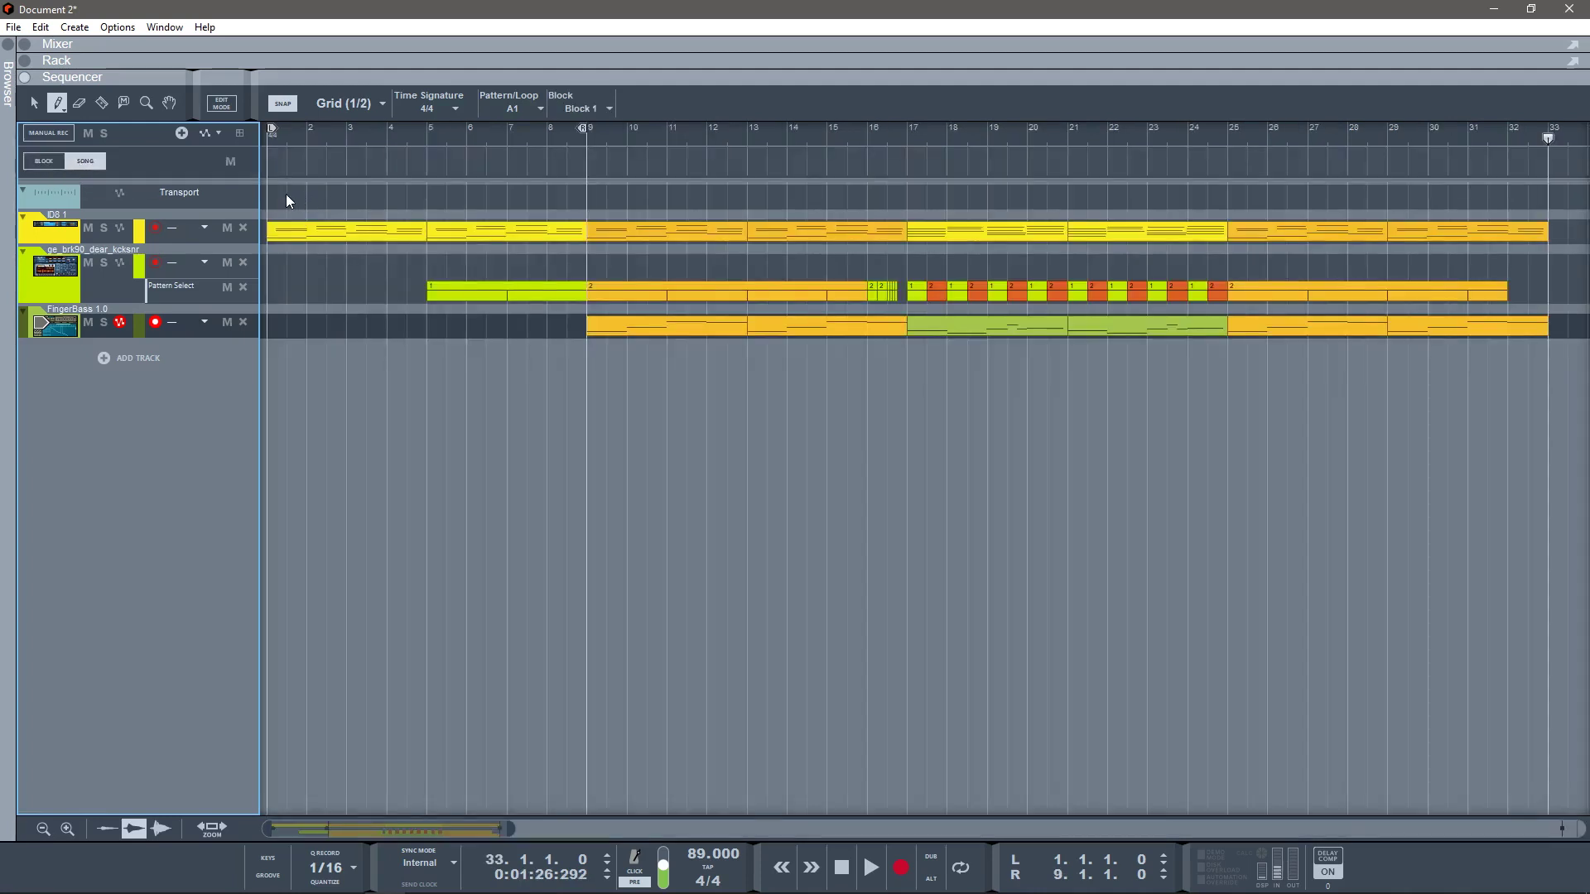
left_click_drag(276, 166, 907, 161)
key("q")
left_click(618, 157)
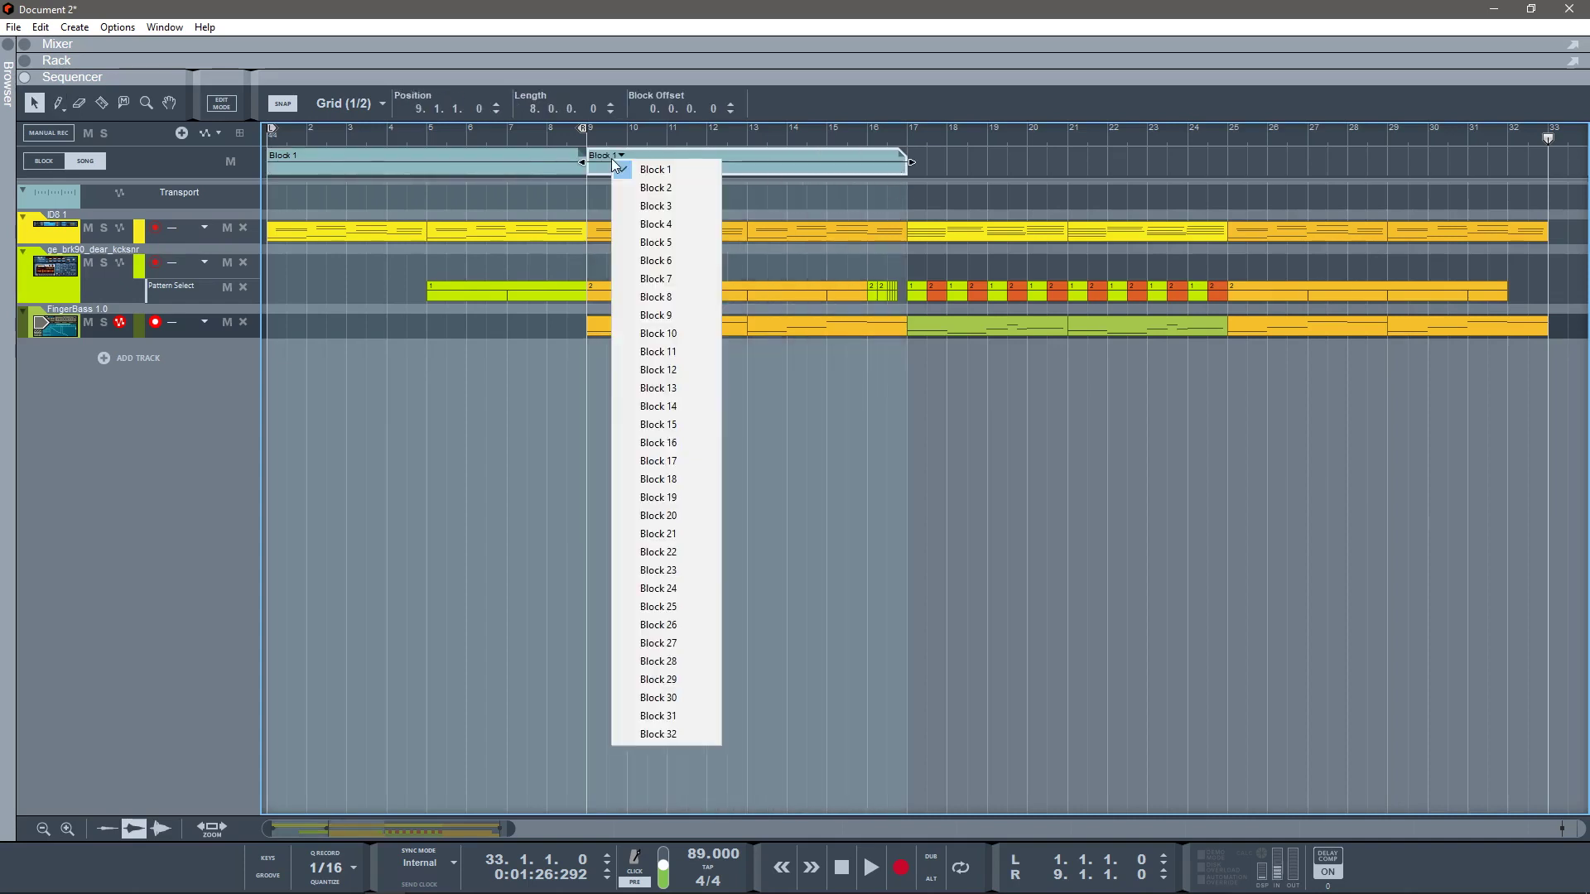
left_click(654, 187)
Step: Draw a block clip over bars 17–25 and assign it Block 3
key("w")
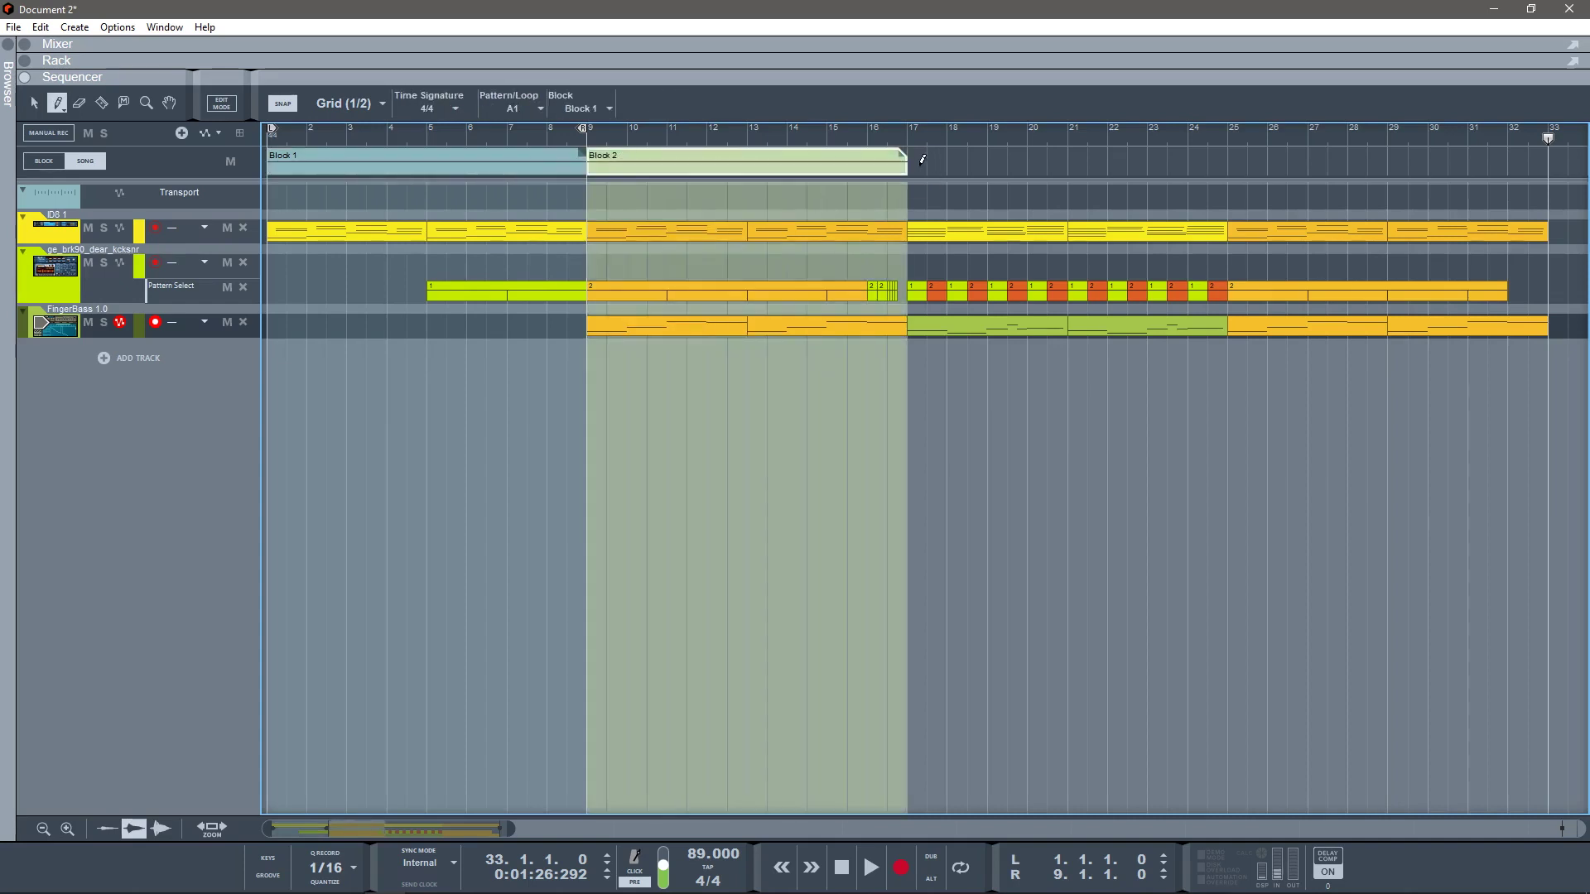
left_click_drag(922, 159, 1227, 162)
key("q")
left_click(936, 155)
left_click(993, 201)
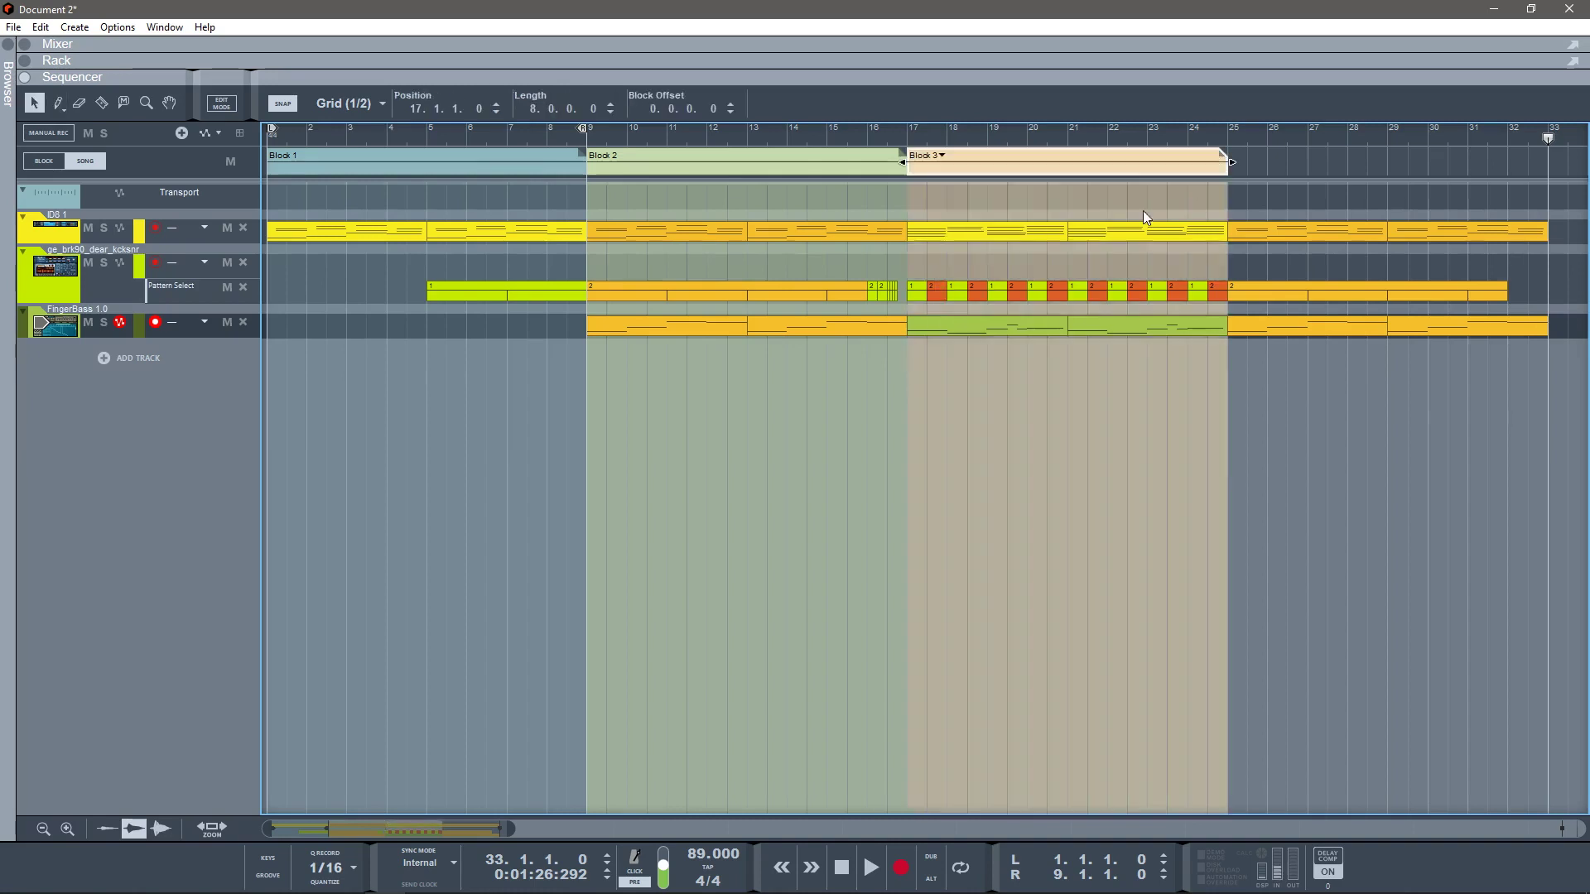
left_click(1257, 167)
Step: Draw a block clip starting at bar 25 and set it to play Block 2
key("w")
left_click_drag(1238, 162, 1548, 153)
key("q")
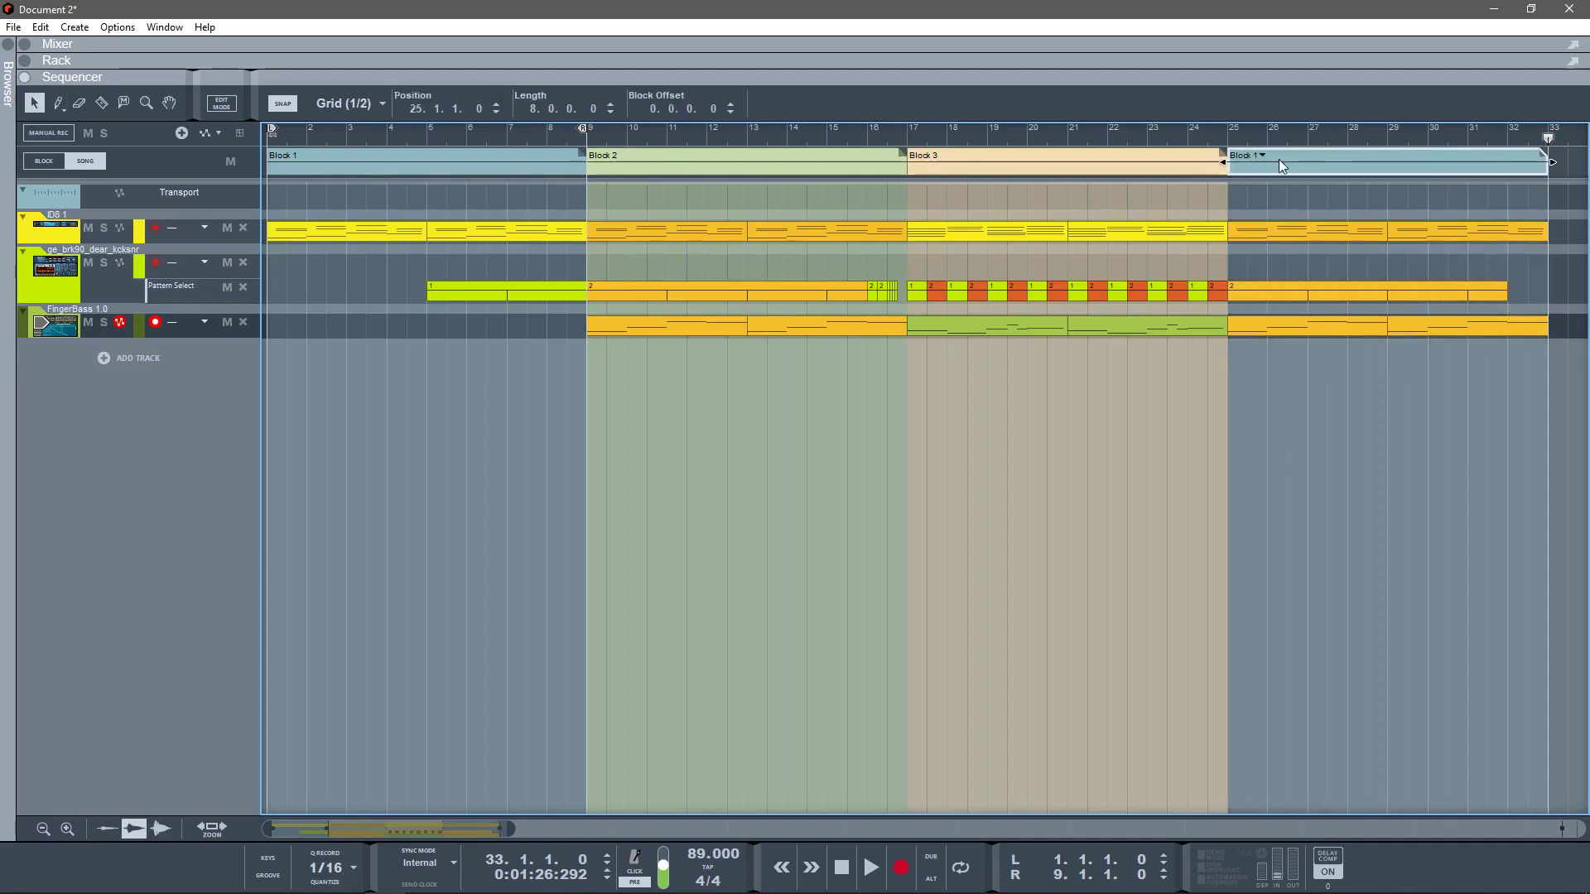
left_click(1262, 156)
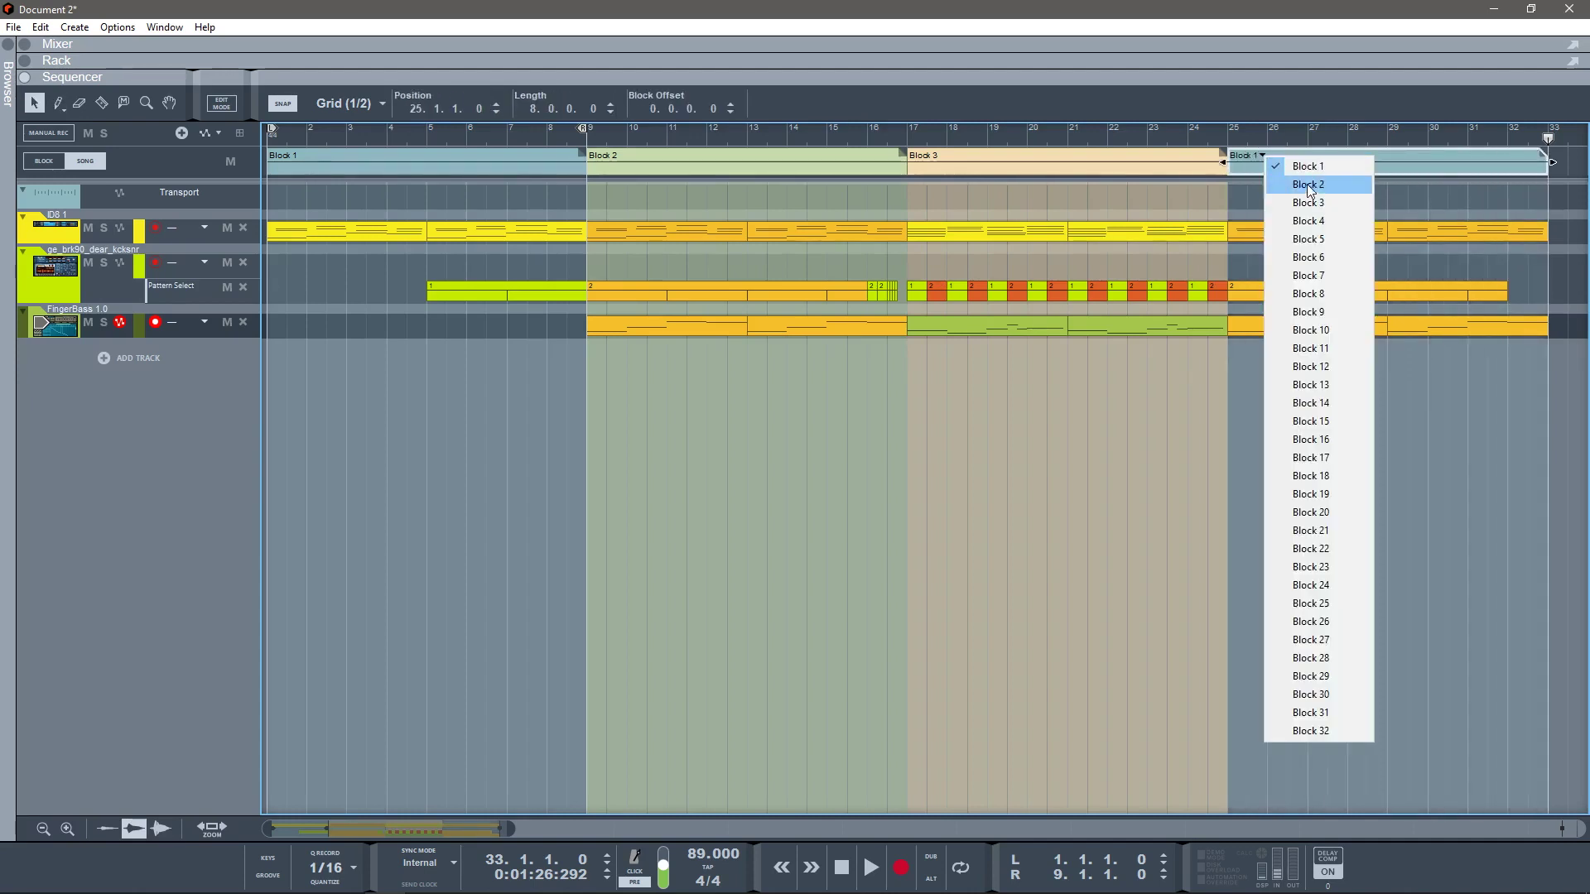
left_click(1301, 184)
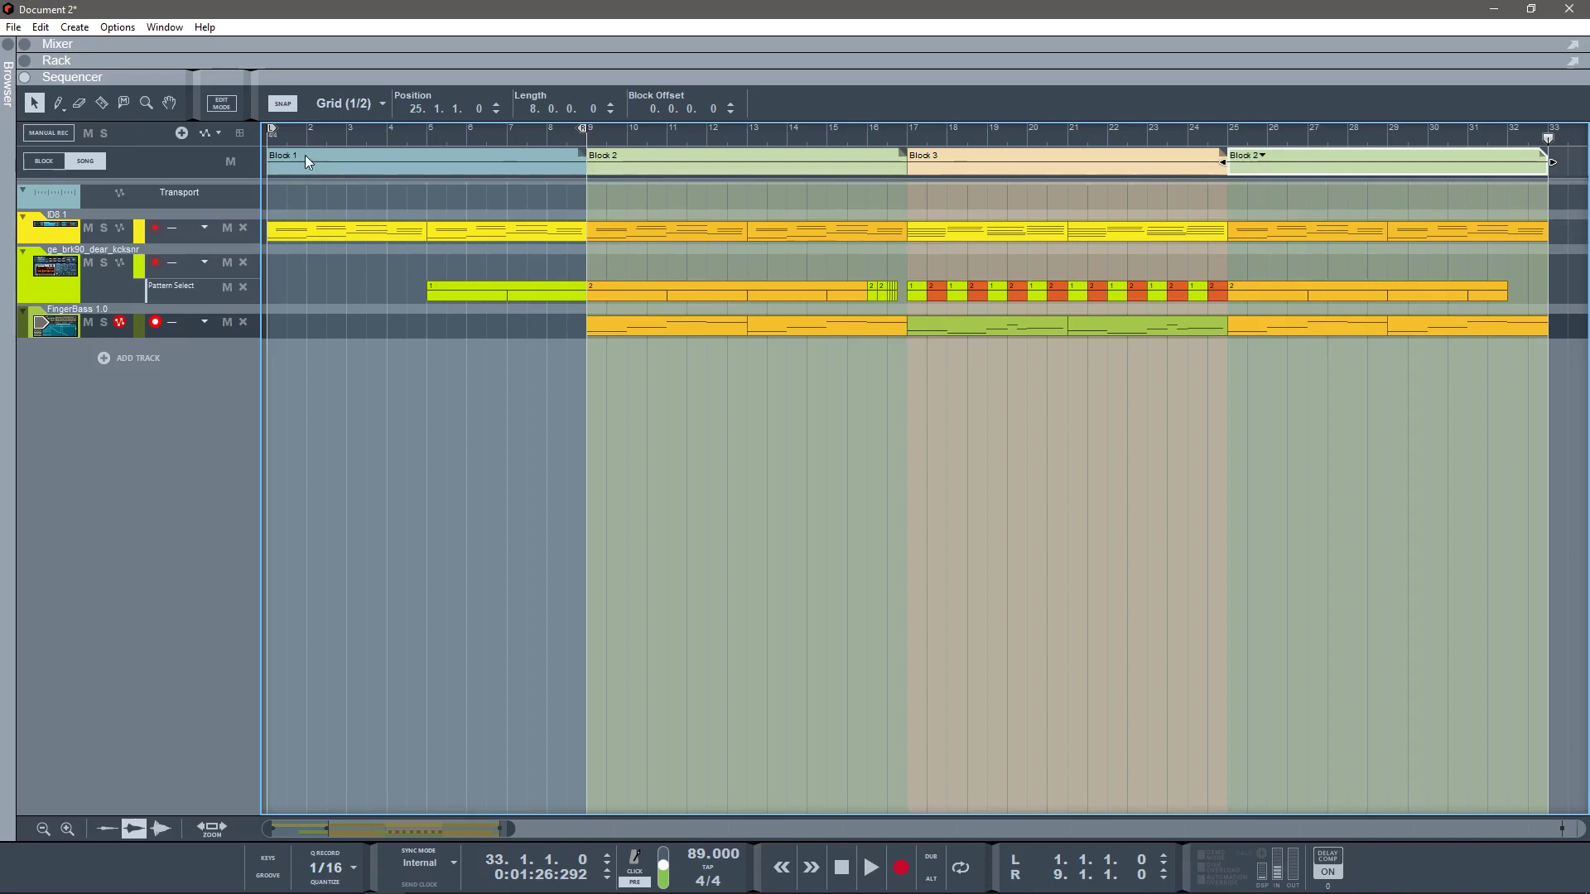
right_click(305, 156)
Step: Rename Block 1 to 'intro'
left_click(297, 193)
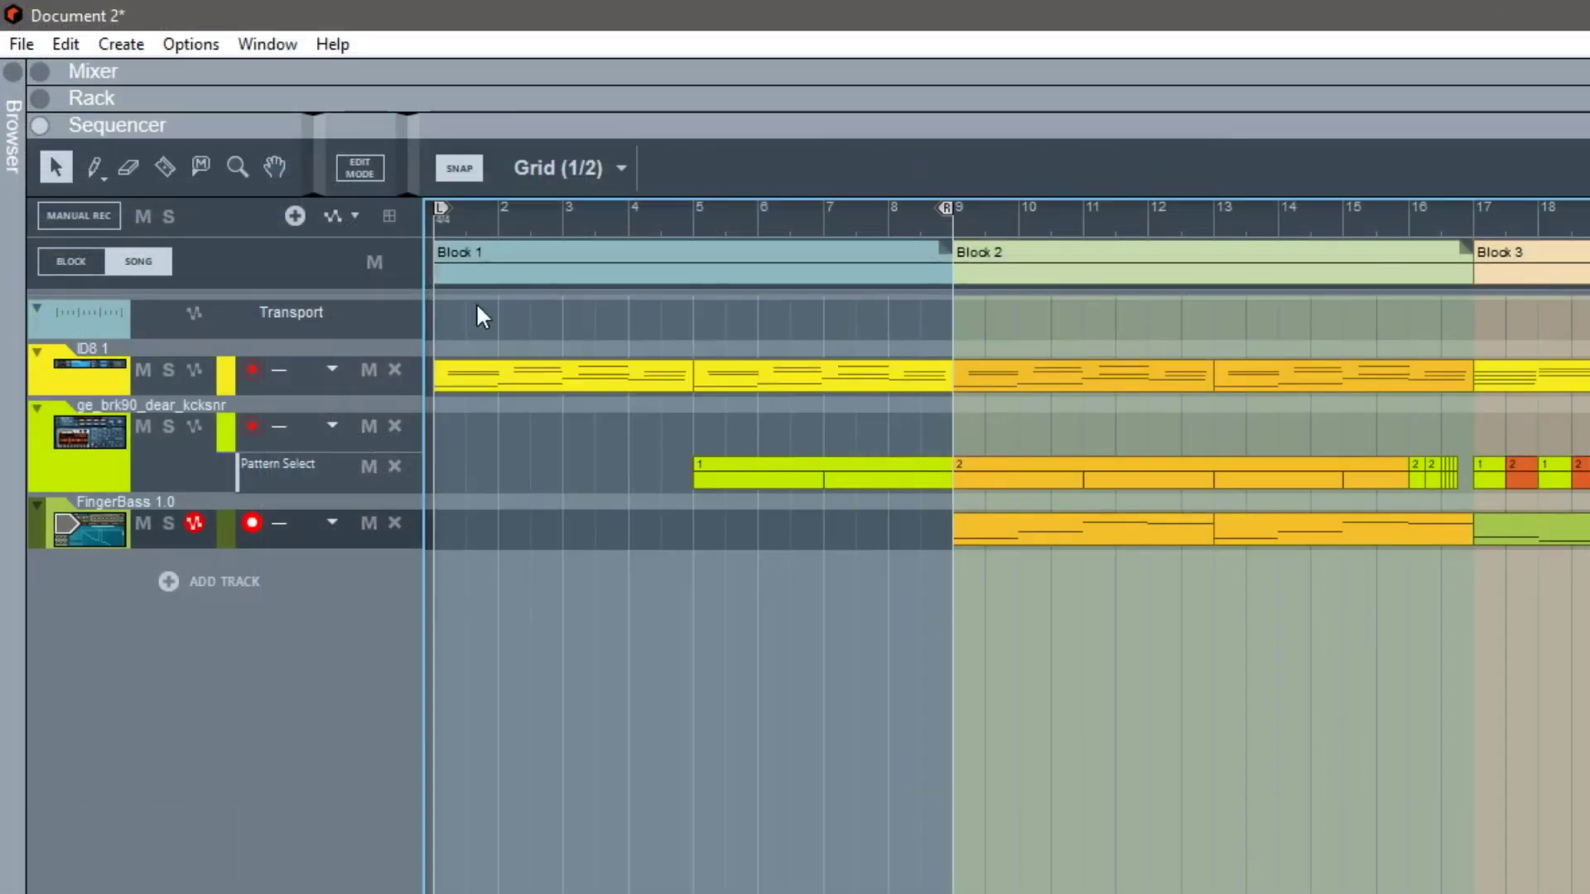
left_click(469, 251)
left_click(73, 262)
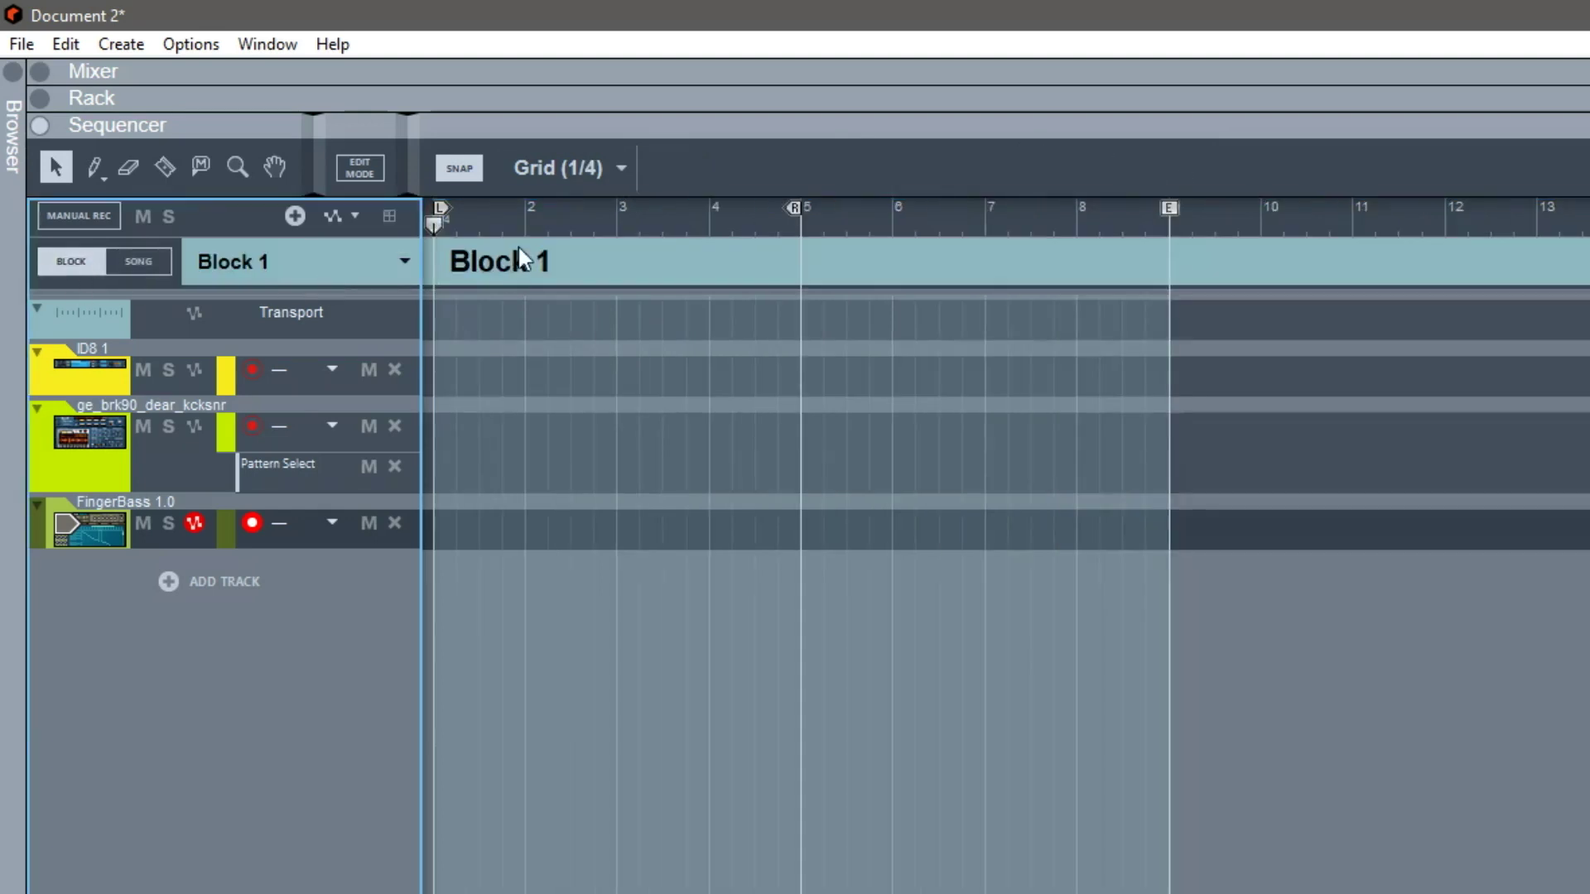
double_click(513, 258)
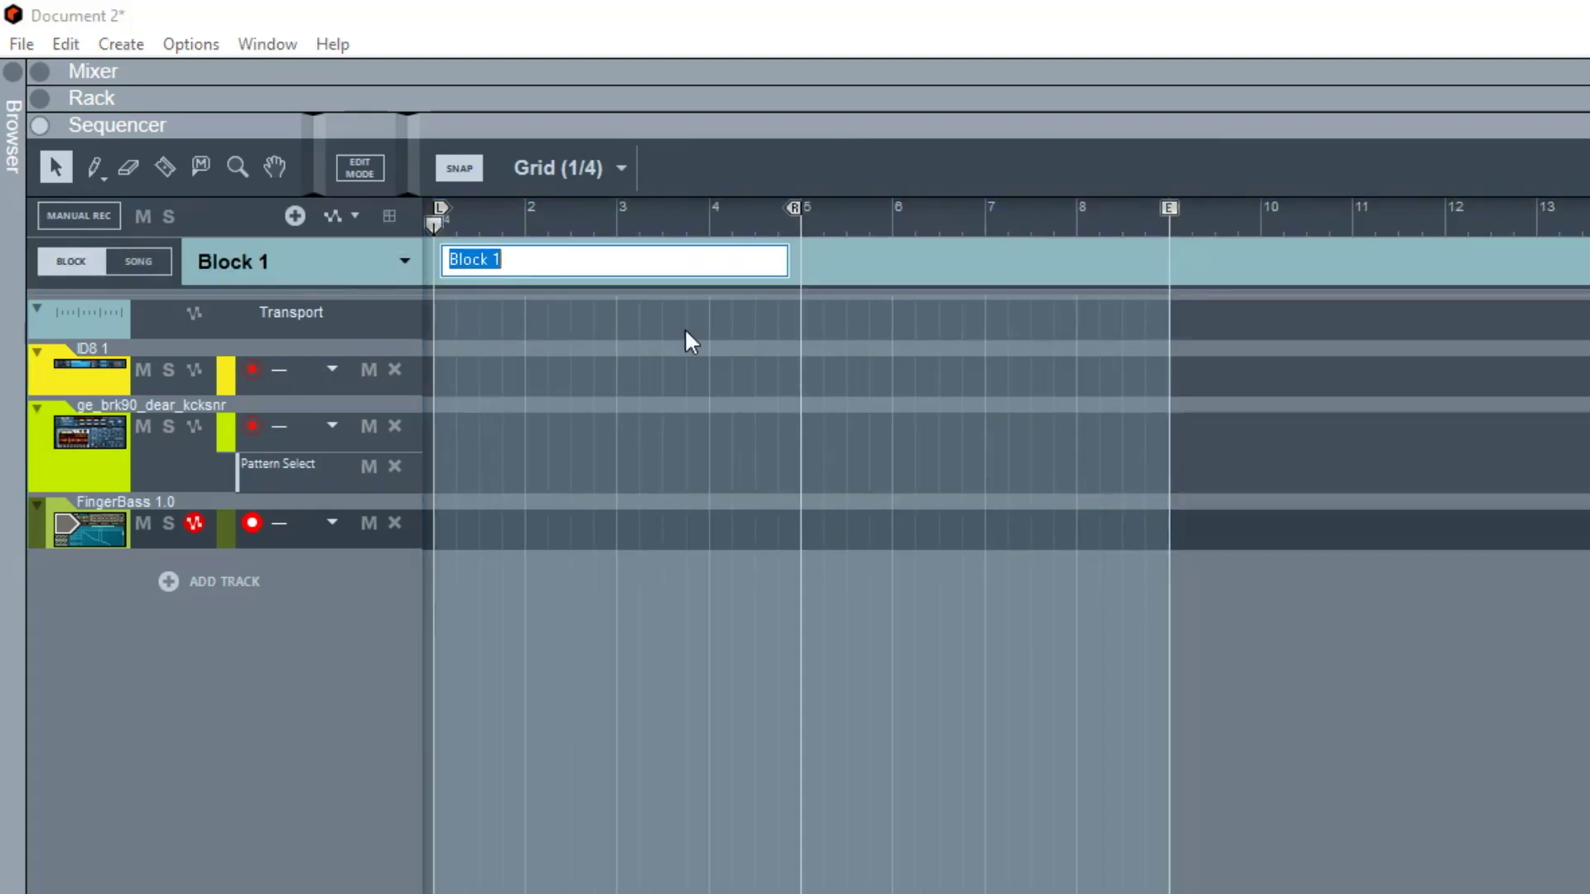
type("intro")
key("Return")
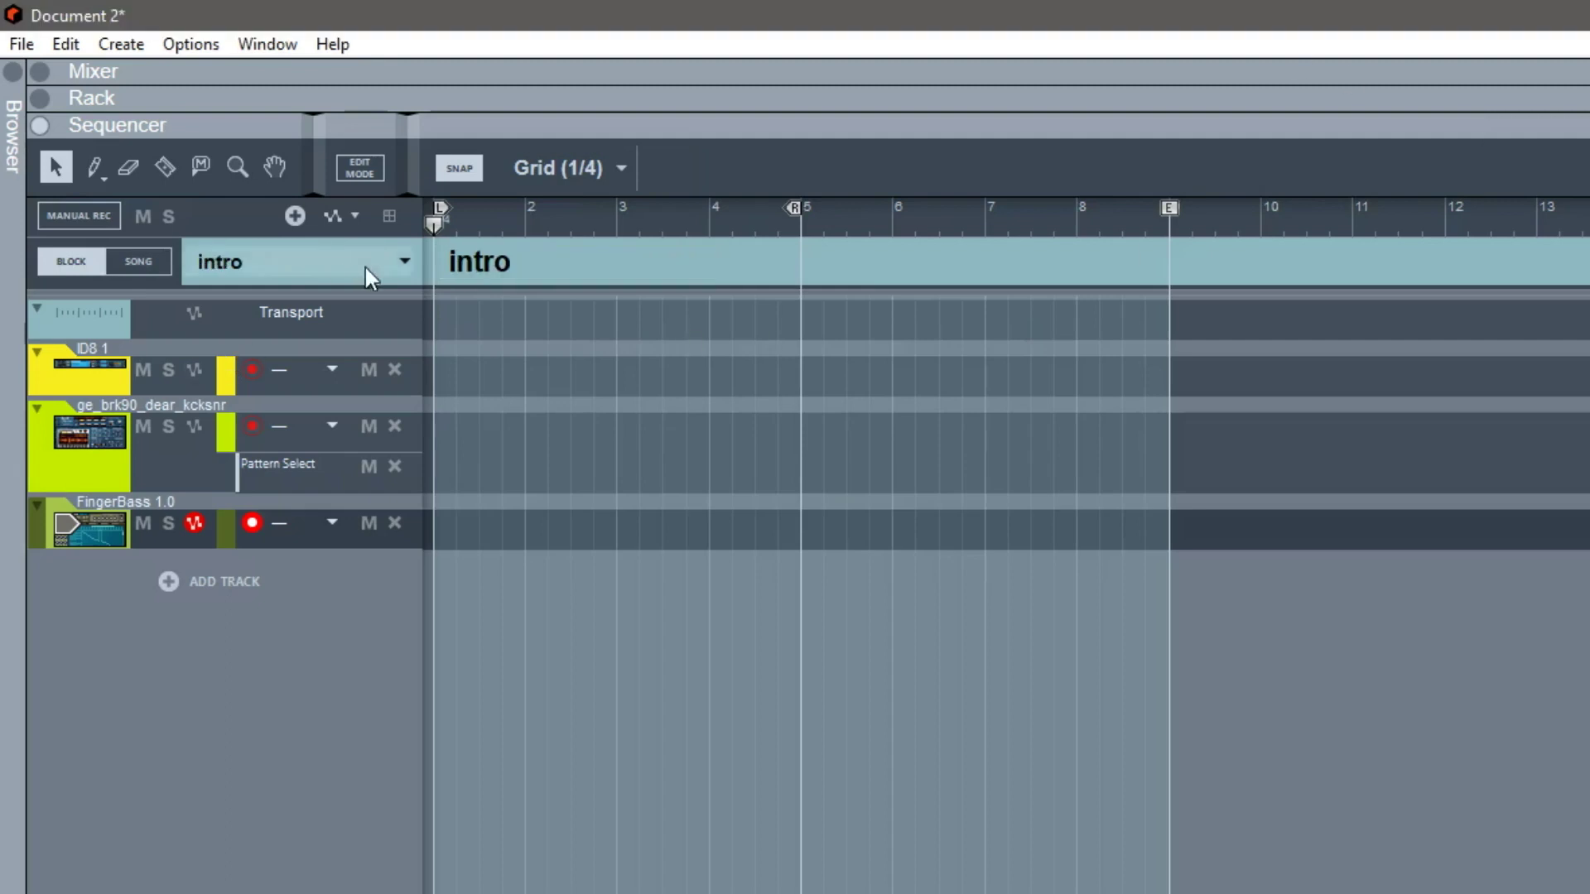
Step: Switch to Block 2 and type 'Bridge' as its name
left_click(381, 261)
left_click(398, 275)
double_click(505, 265)
type("Bridge")
key("Escape")
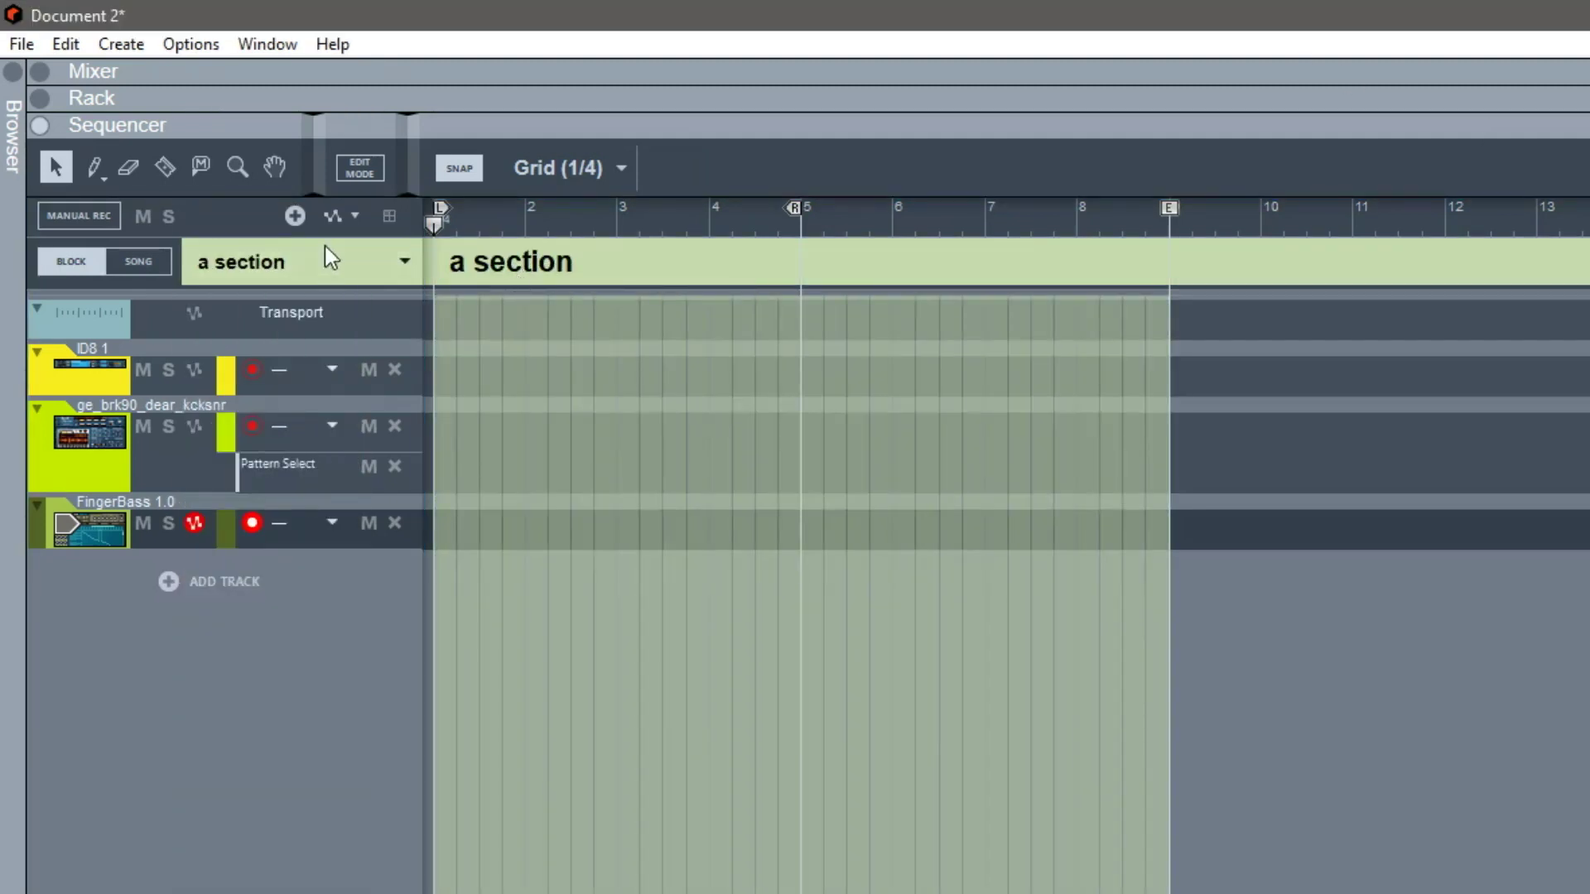
Step: Rename Block 3 to 'b section'
left_click(332, 253)
left_click(284, 356)
double_click(510, 274)
type("b section")
key("Return")
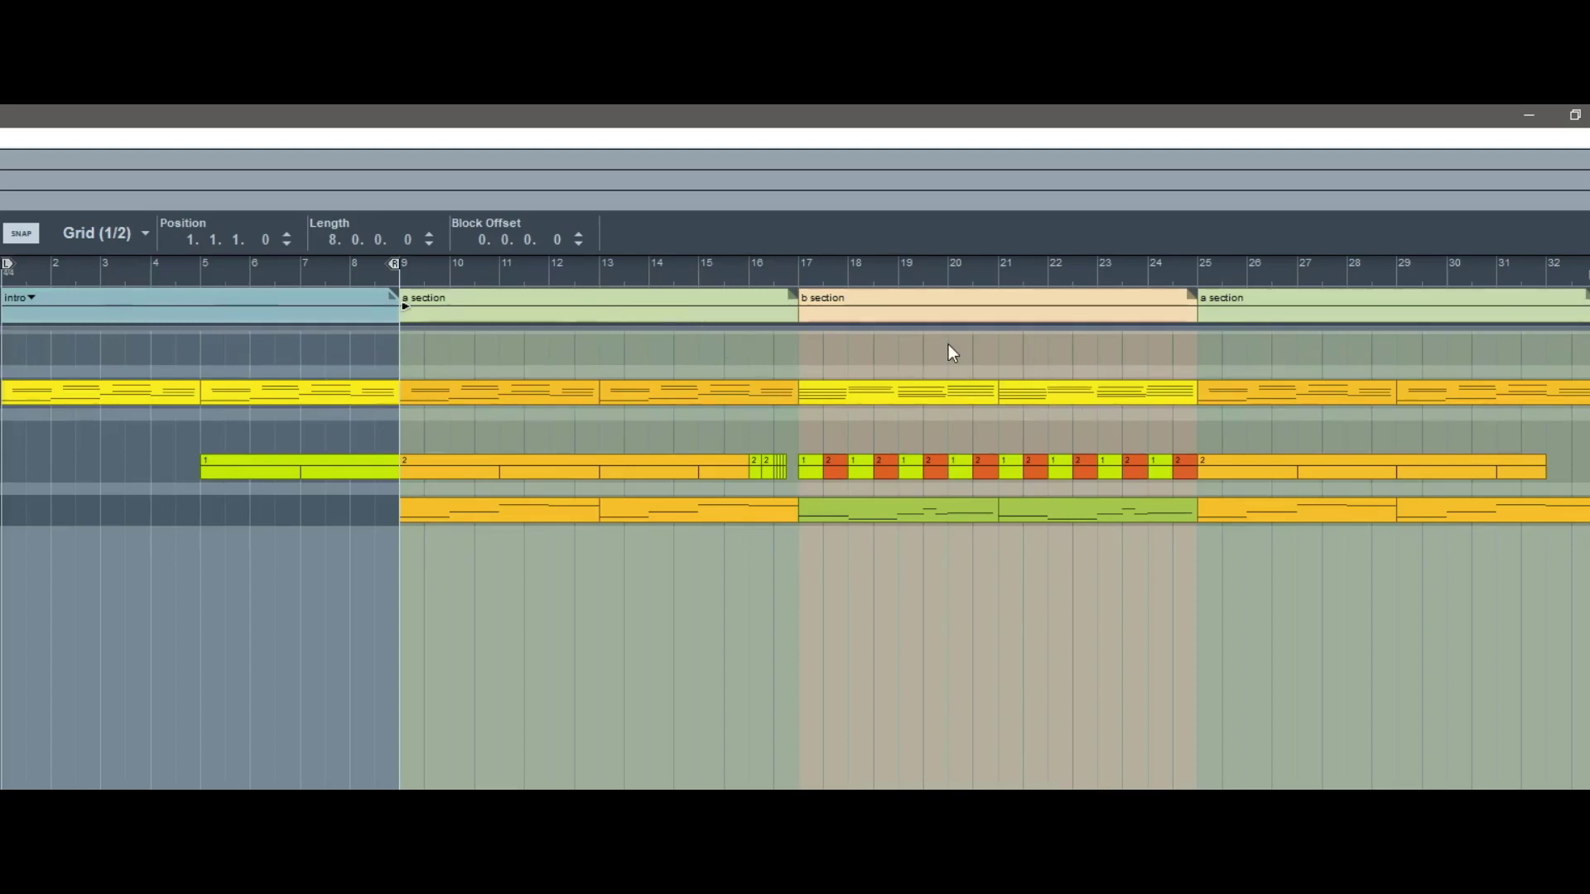
Step: Deselect the intro clip in the sequencer so the FingerBass NN-XT rack can be shown
left_click(777, 417)
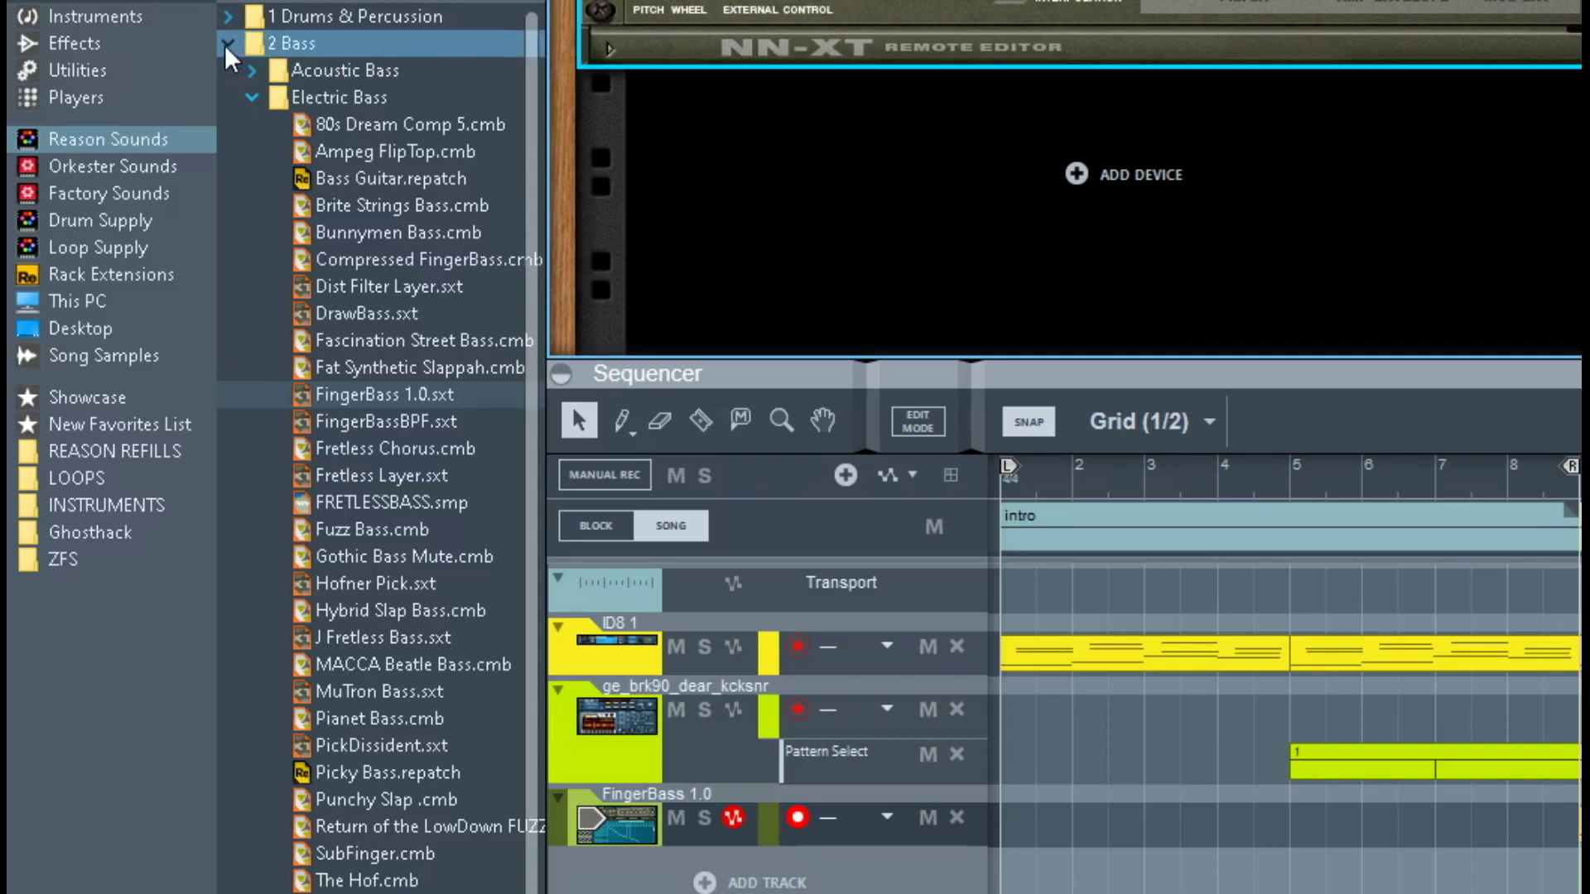
Step: Collapse the 2 Bass folder and open the 3 Leads patch folder
left_click(227, 43)
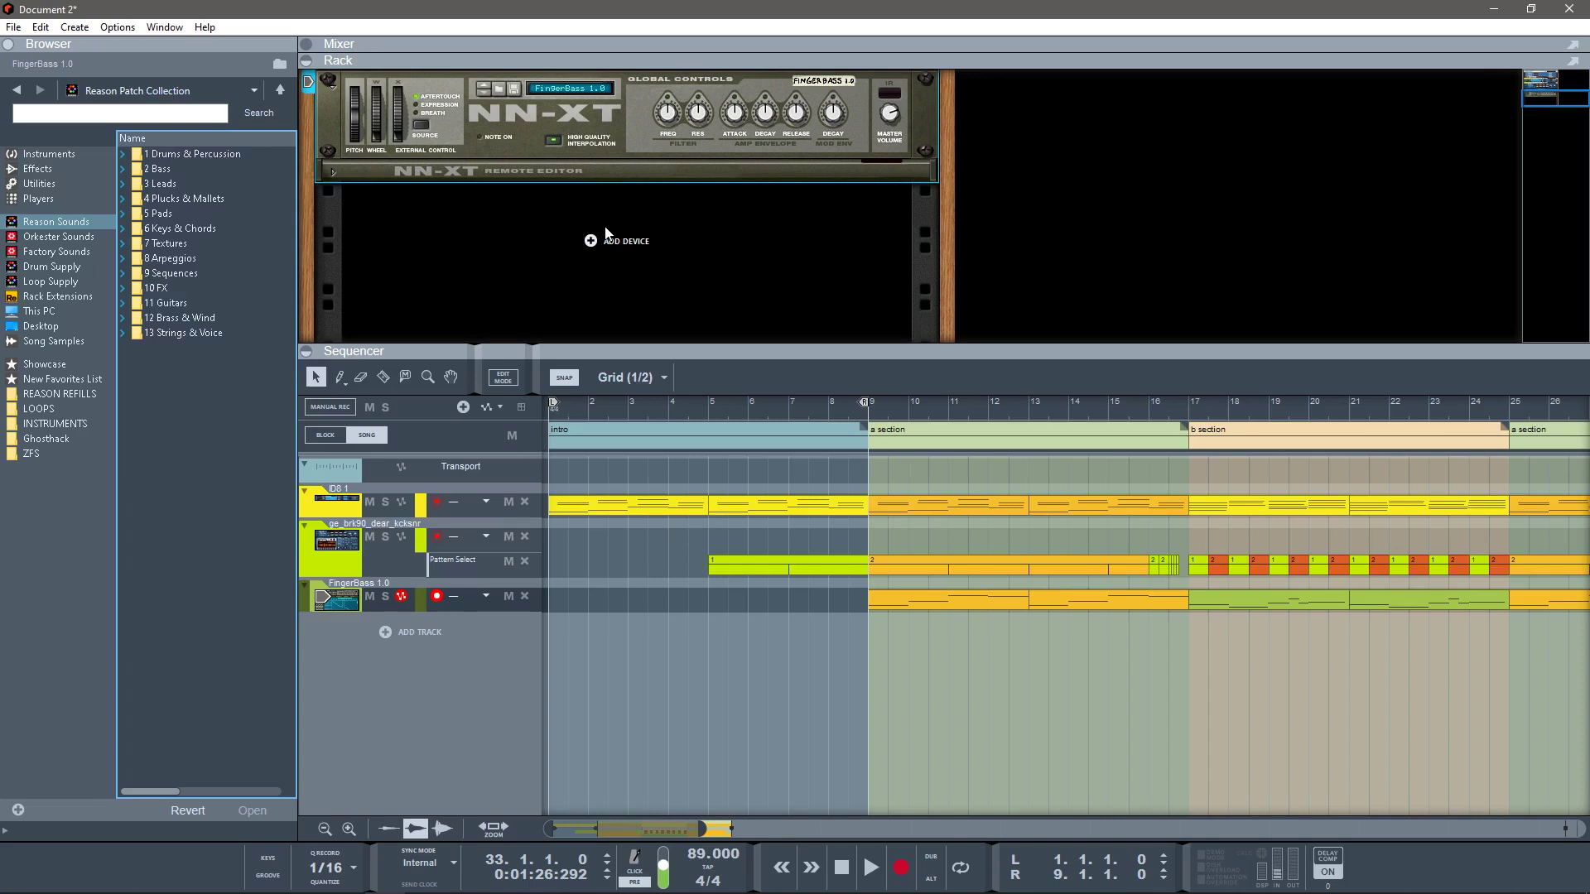
double_click(169, 243)
left_click_drag(294, 238, 291, 251)
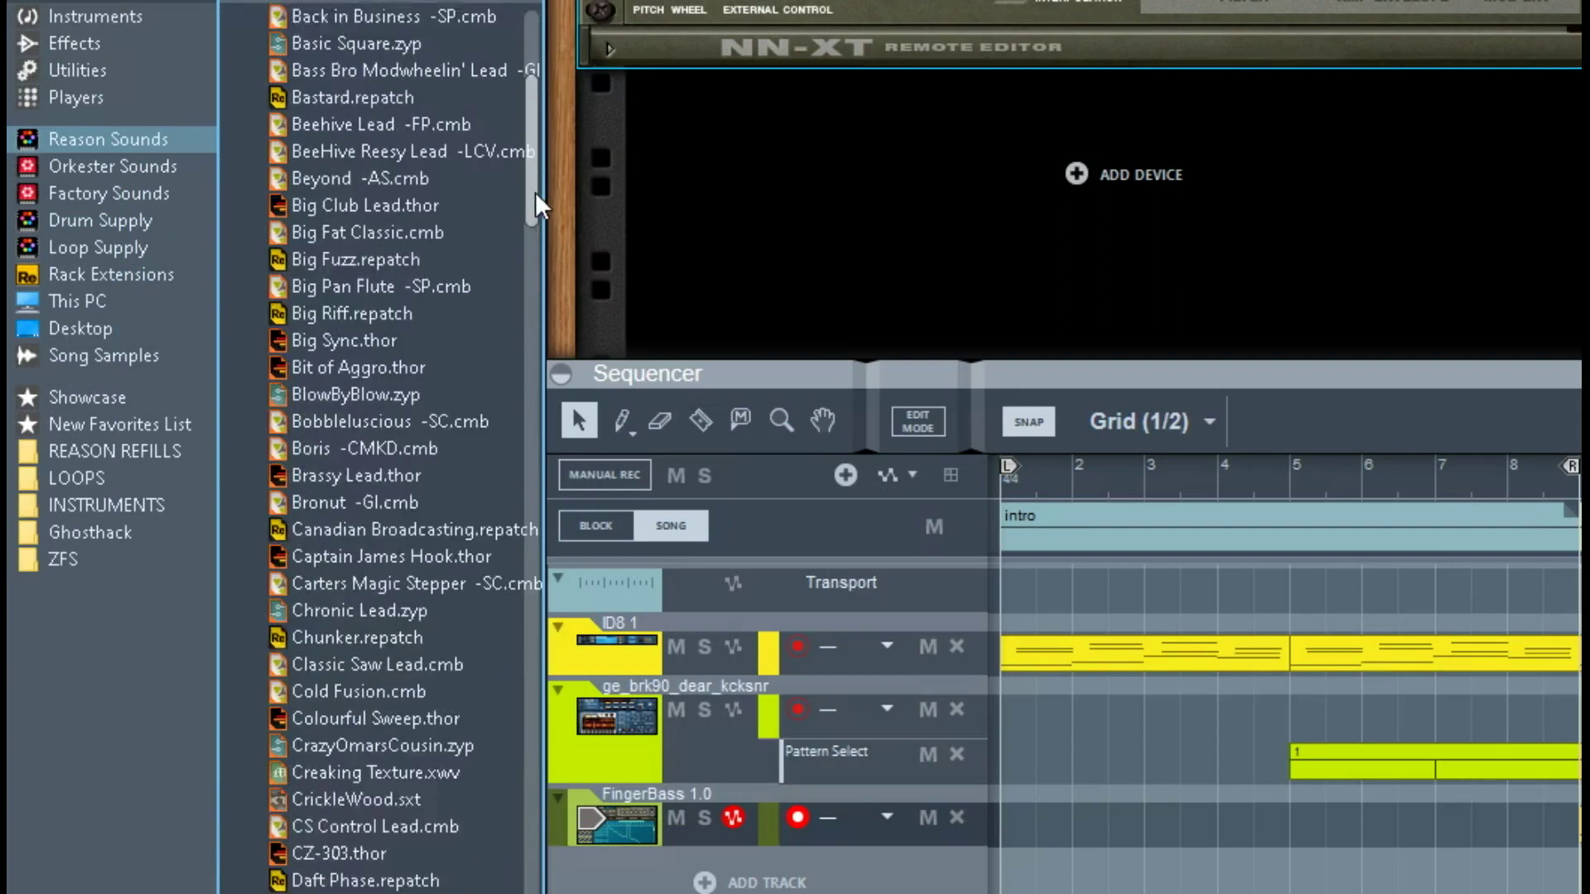
left_click_drag(535, 191, 522, 259)
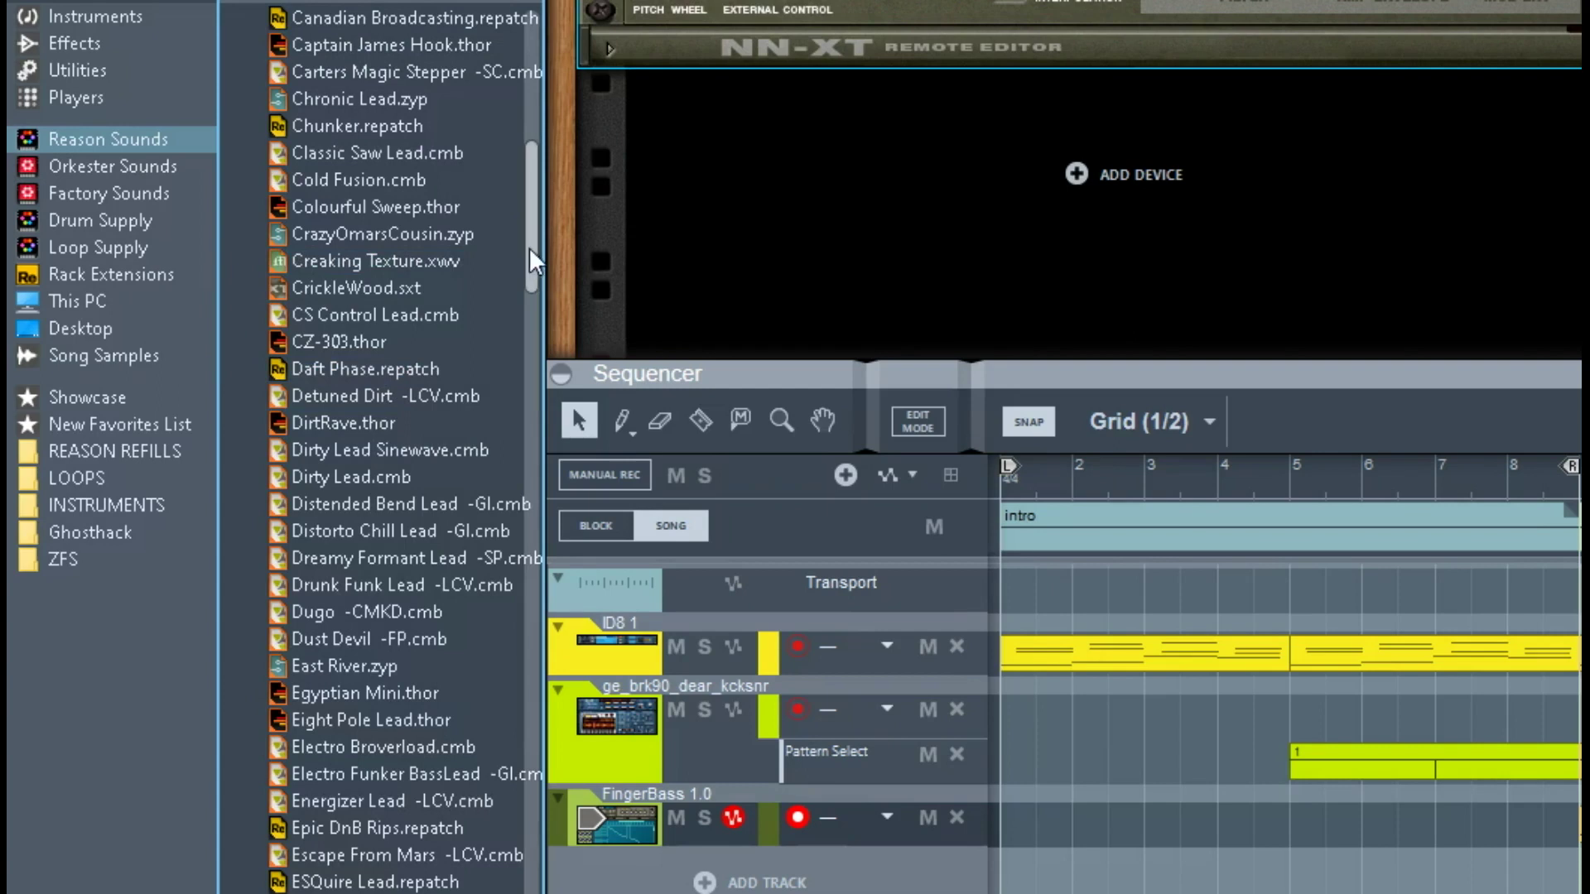
Step: Scroll through the 3 Leads patch list until 5th Lead onward is showing
left_click_drag(530, 247, 510, 320)
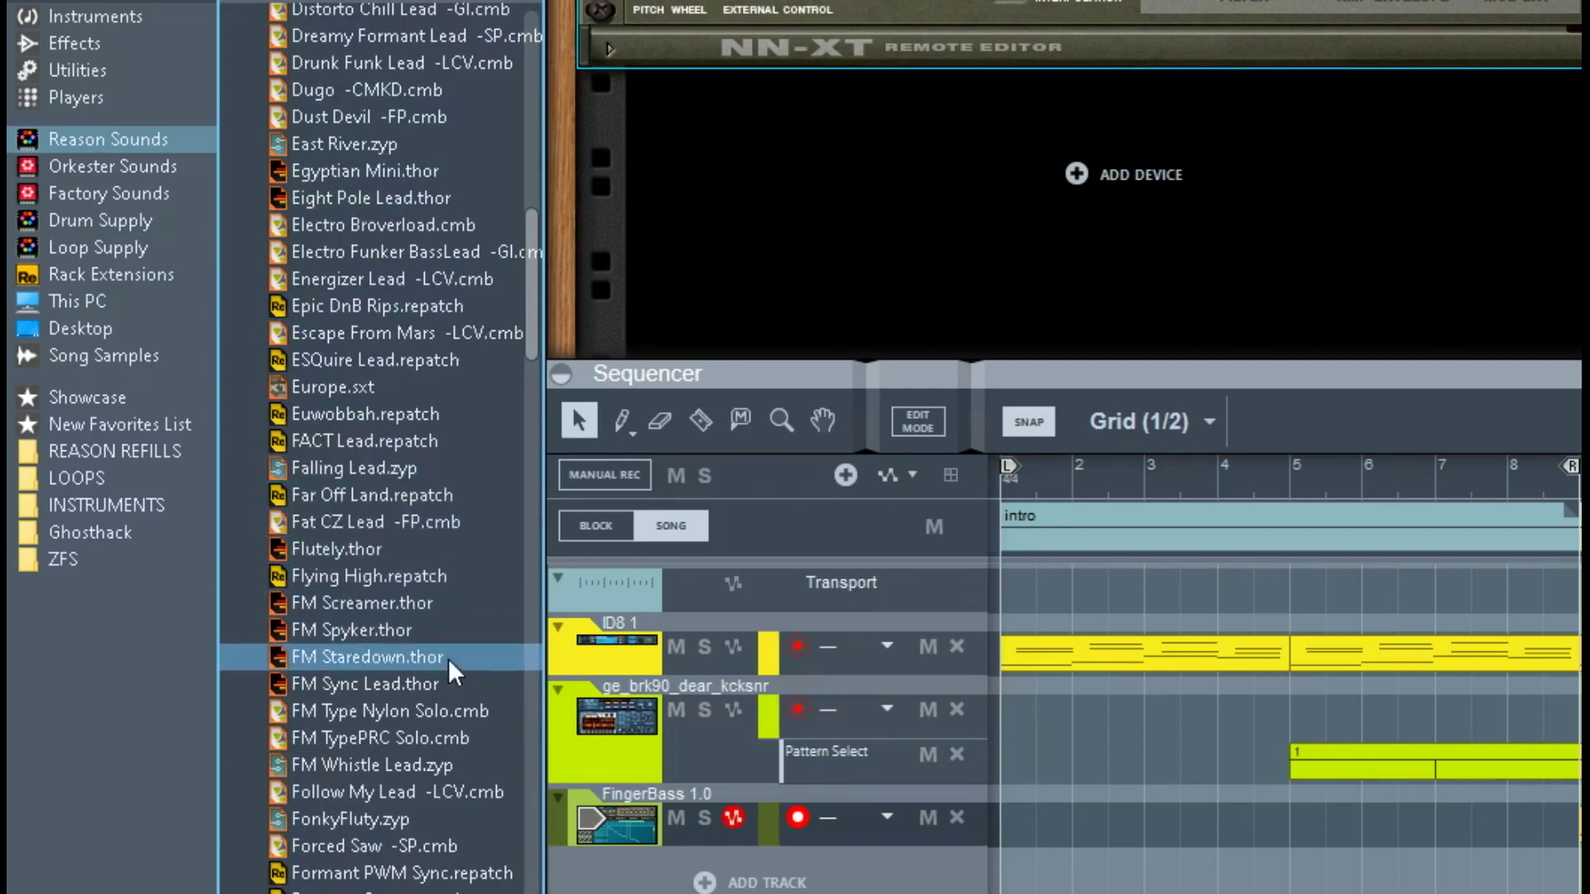
scroll(440, 768, "down", 2)
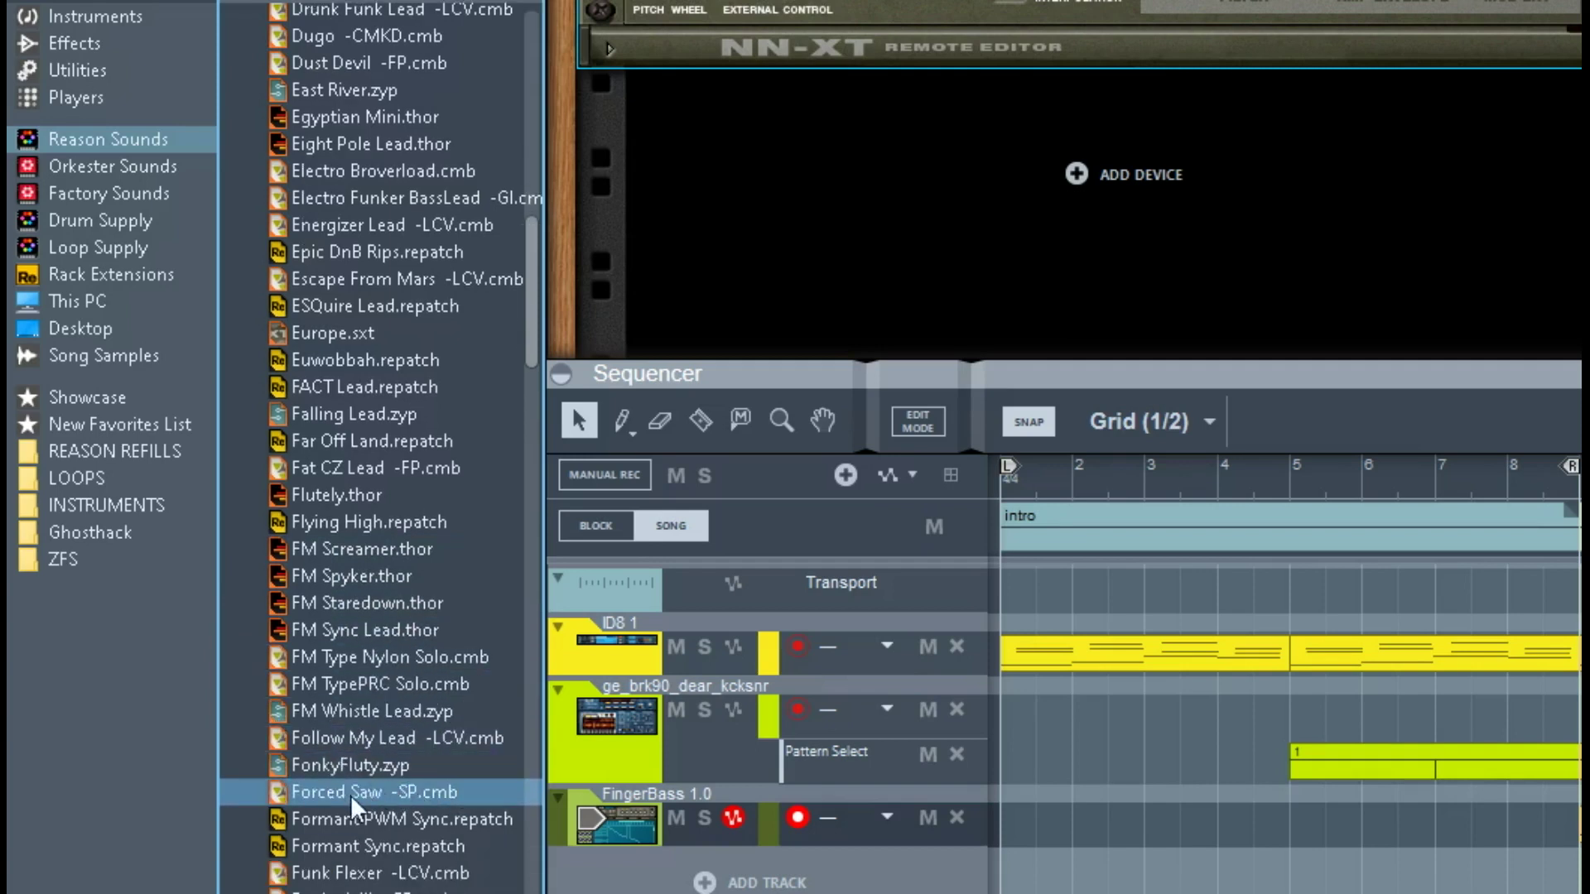
scroll(365, 778, "down", 4)
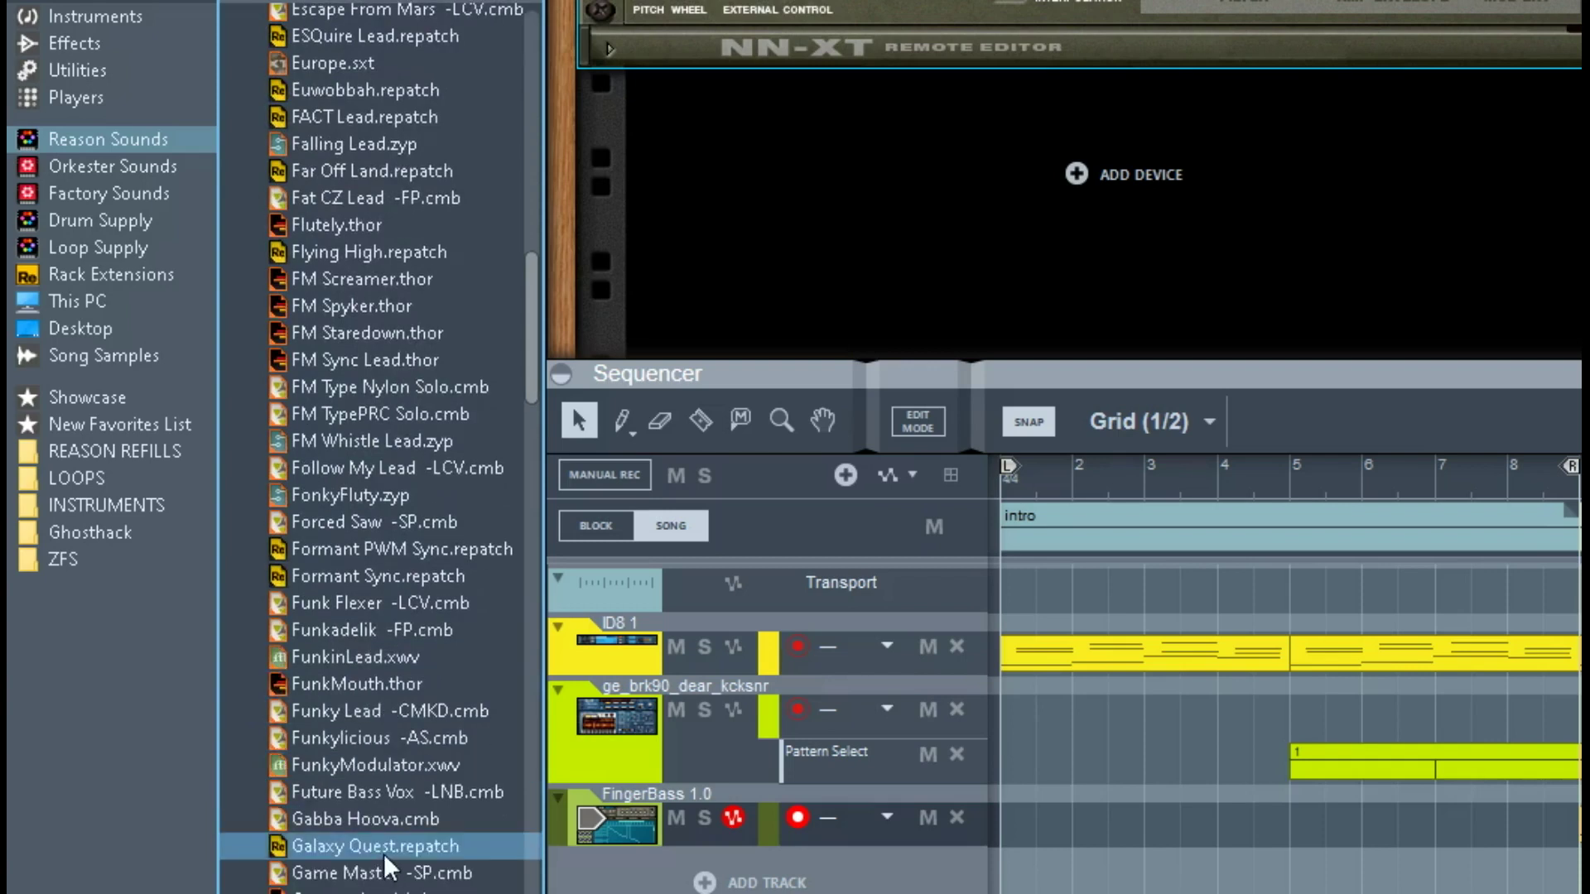
scroll(384, 853, "down", 1)
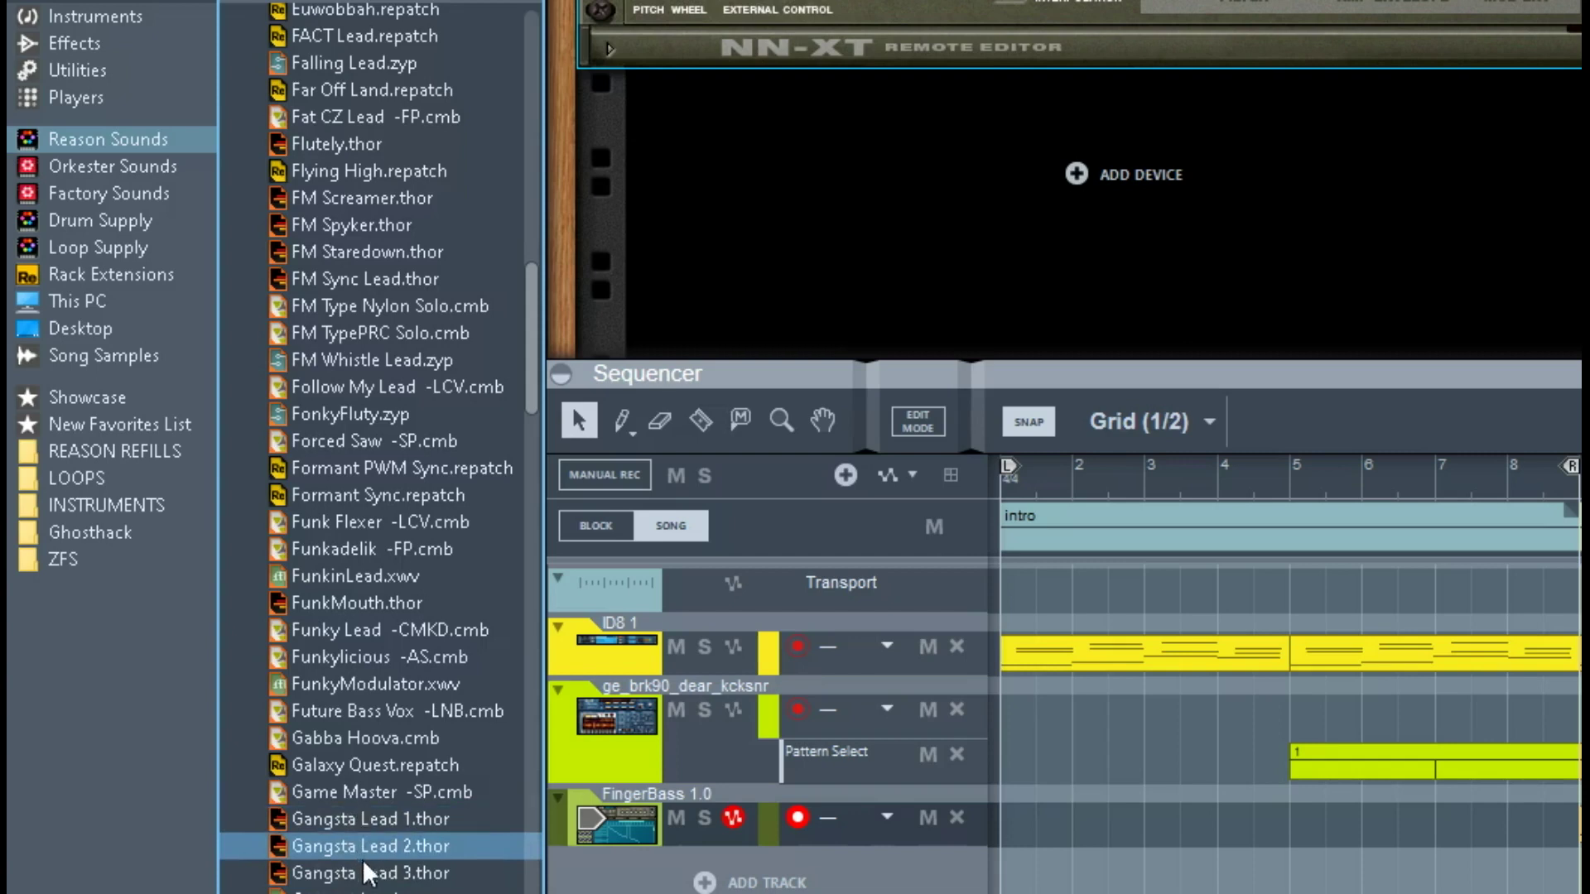
scroll(398, 861, "down", 5)
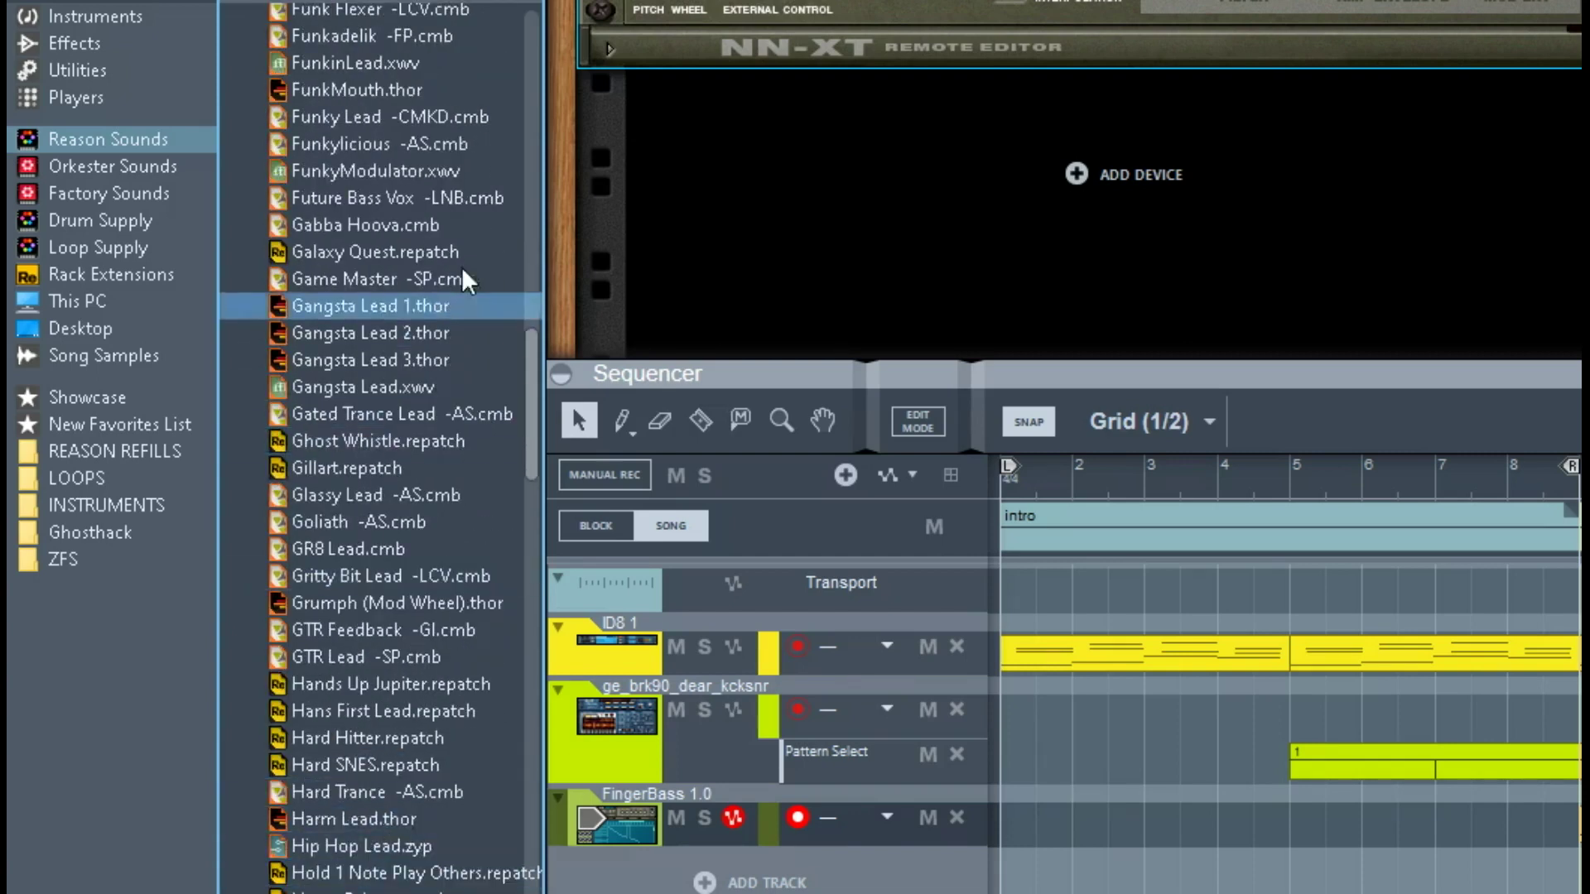
left_click(530, 51)
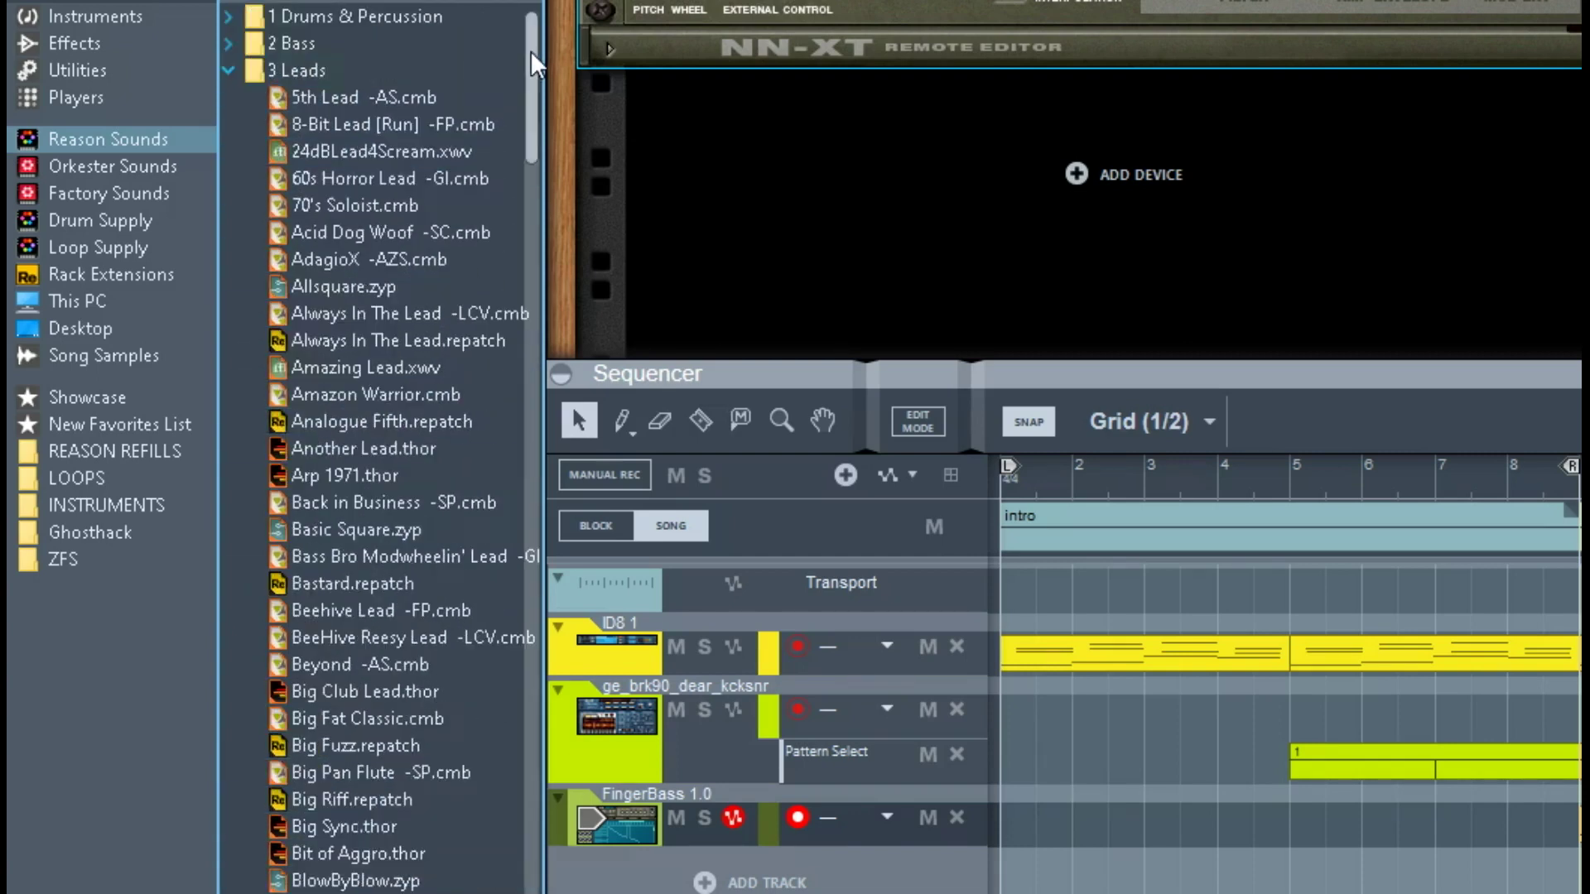
Step: Collapse 3 Leads and expand 7 Textures to list its patches
left_click(227, 70)
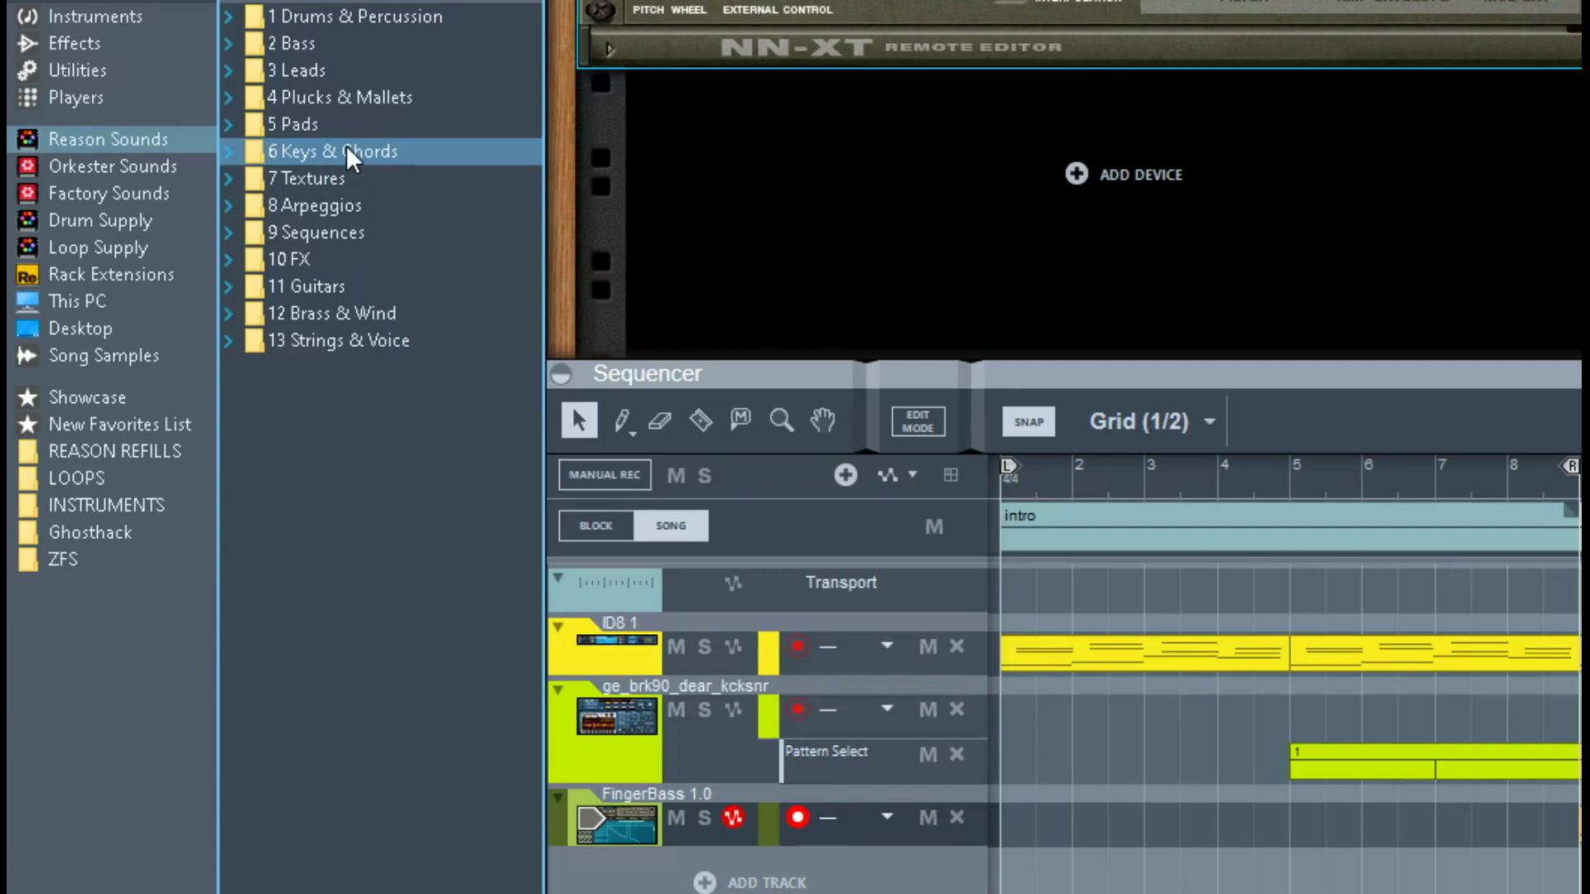
left_click(326, 175)
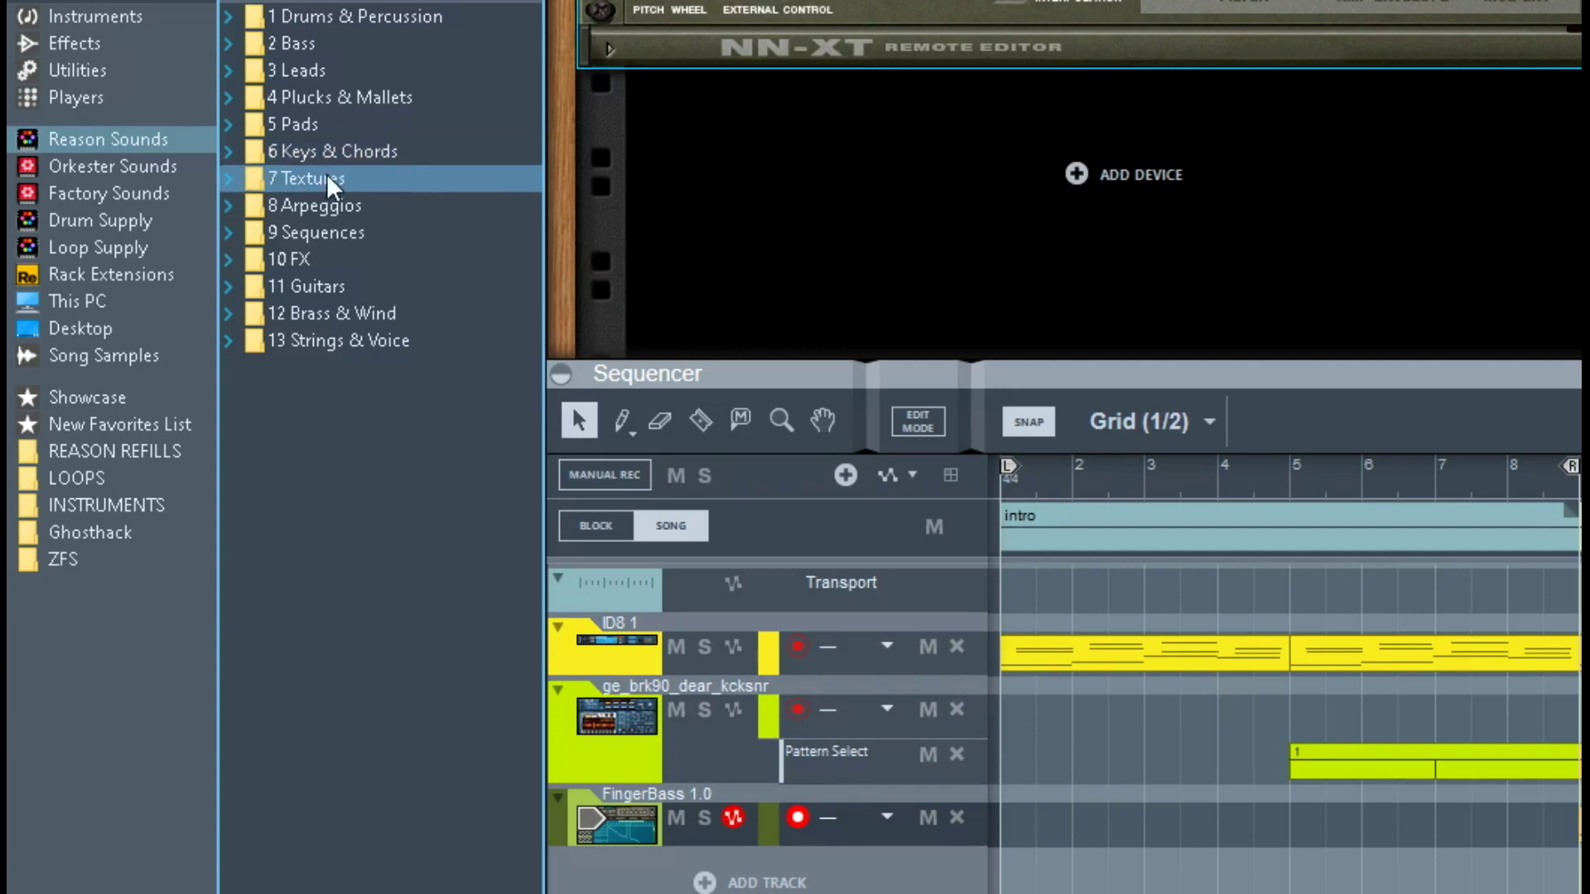
left_click(234, 177)
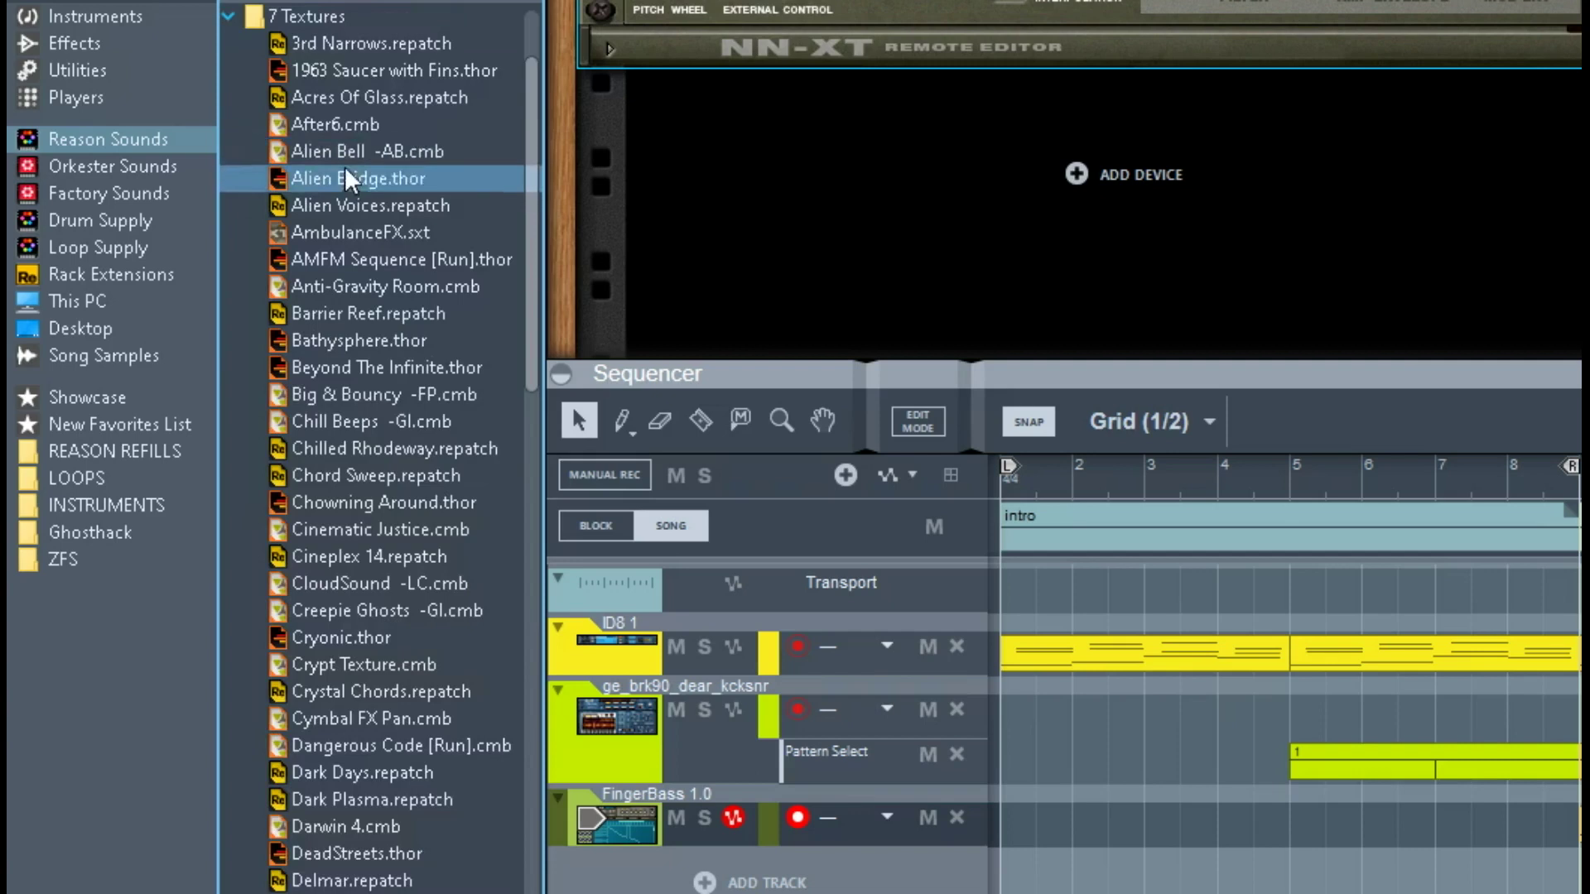
Step: Collapse 7 Textures, browse the 5 Pads patches, then collapse 5 Pads
left_click(226, 16)
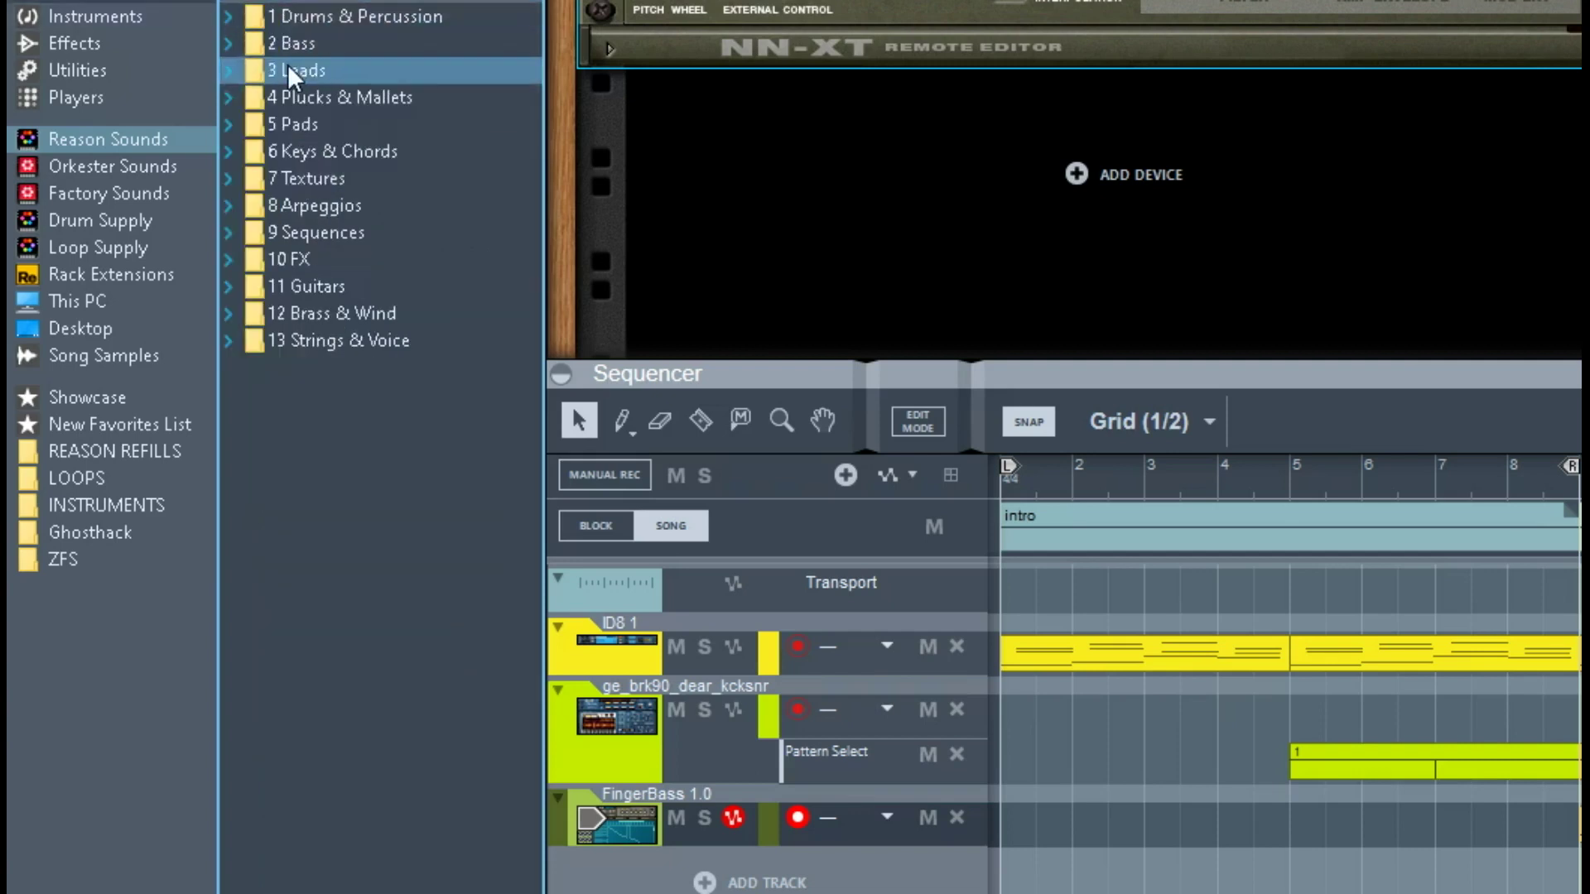
left_click(234, 126)
left_click_drag(525, 74, 505, 6)
left_click(229, 123)
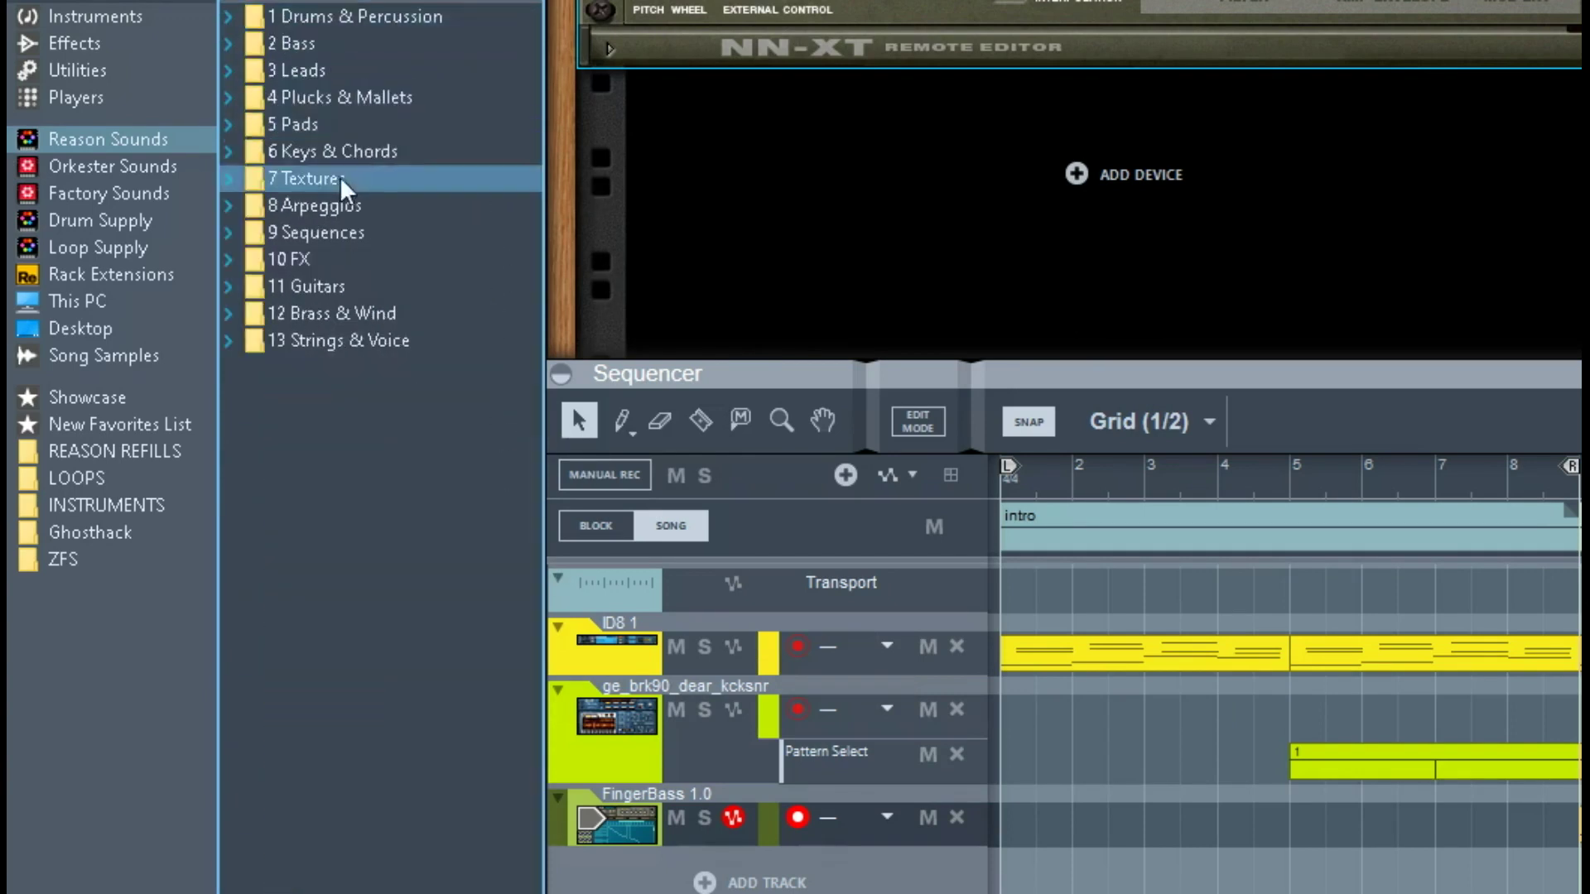